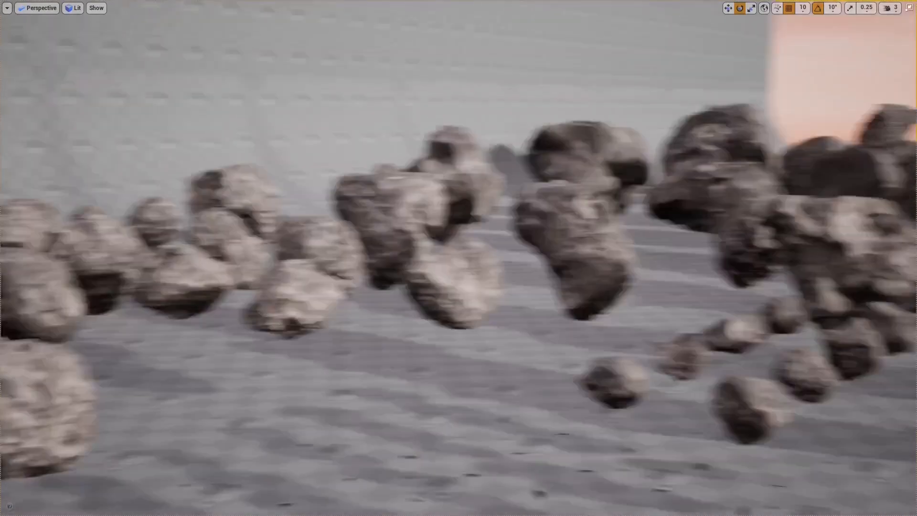
- Examine the finished asteroid meshes laid out in the level from several distances and angles
right_click_drag(458, 258, 669, 229)
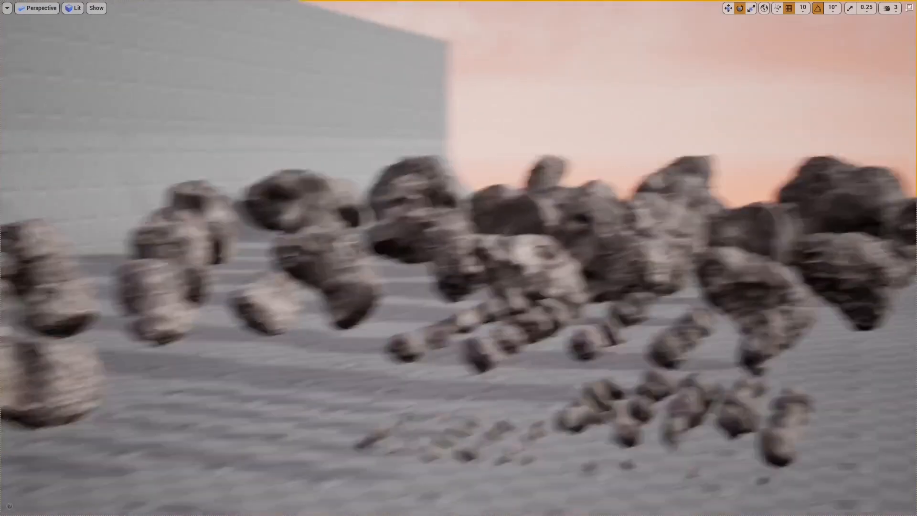
mouse_move(458, 258)
right_mouse_down()
mouse_move(298, 264)
mouse_move(494, 271)
mouse_move(456, 260)
right_mouse_up()
key("w")
key("w")
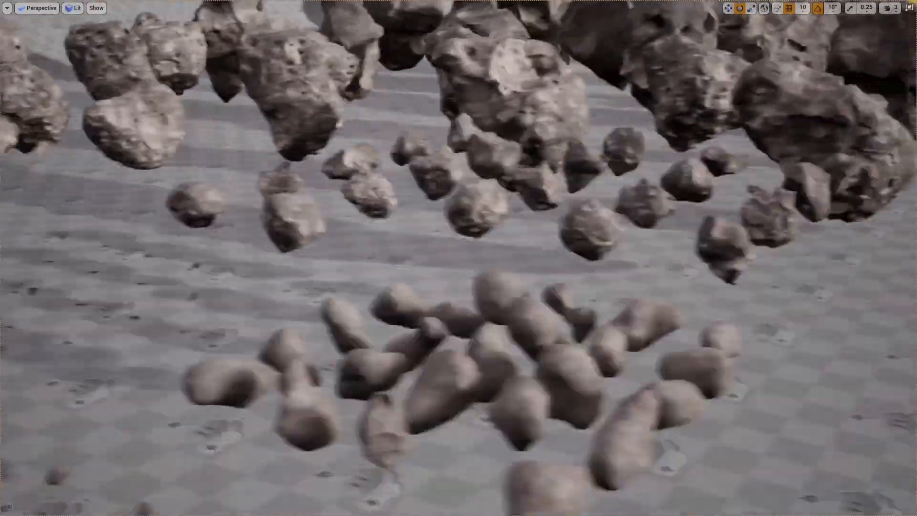
mouse_move(458, 258)
right_mouse_down()
mouse_move(473, 253)
mouse_move(463, 256)
right_mouse_up()
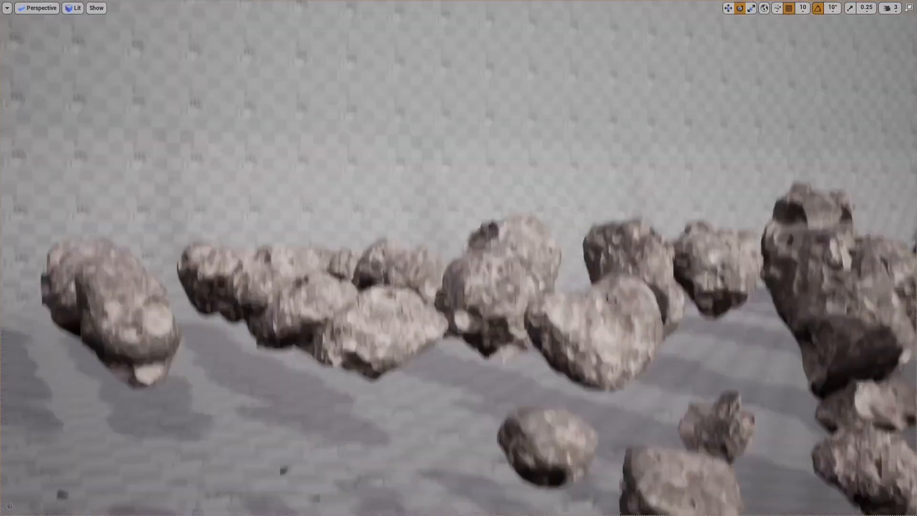
right_click_drag(459, 257, 488, 259)
key("a")
key("s")
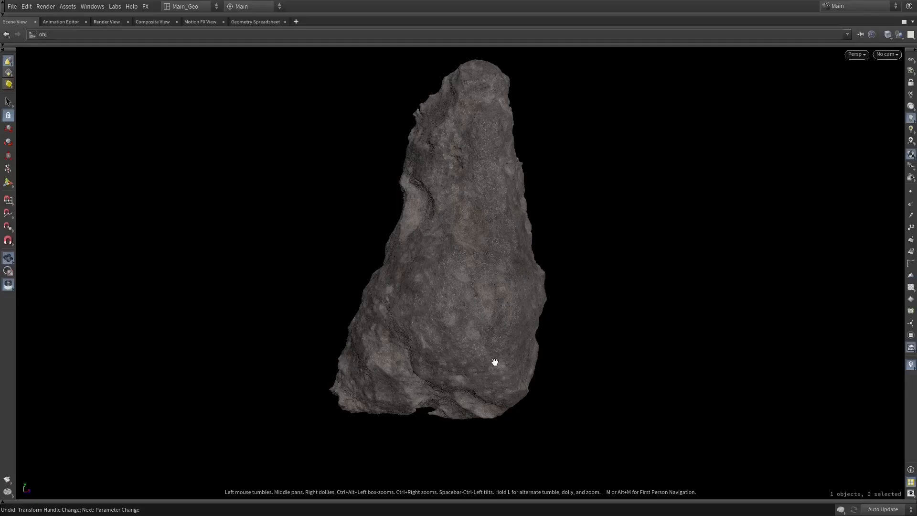
- Switch to Houdini and inspect the finished asteroid together with the node network that generates it
left_click_drag(614, 296, 728, 301)
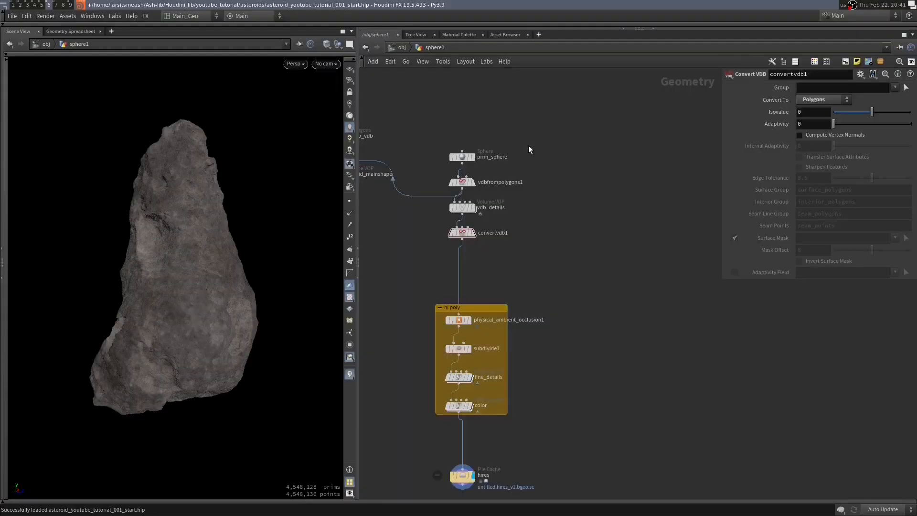
scroll(530, 147, "down", 3)
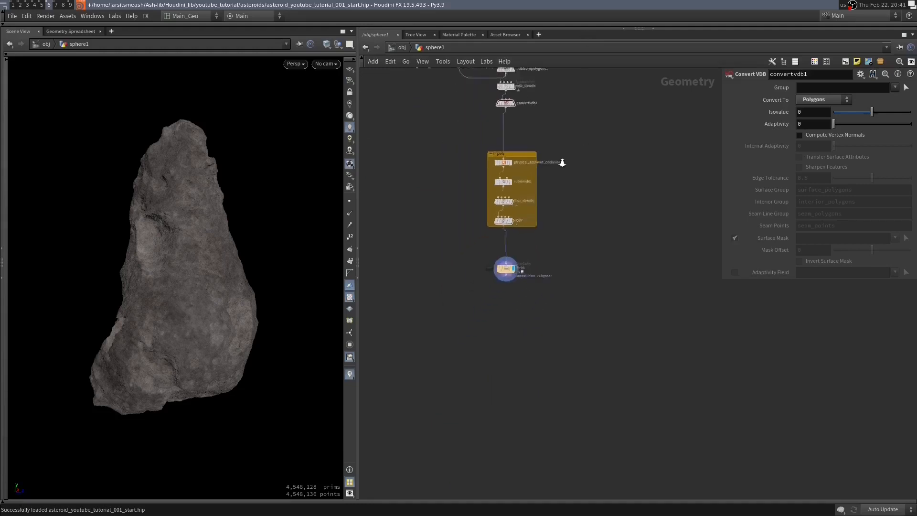
left_click_drag(559, 129, 472, 374)
scroll(573, 242, "up", 5)
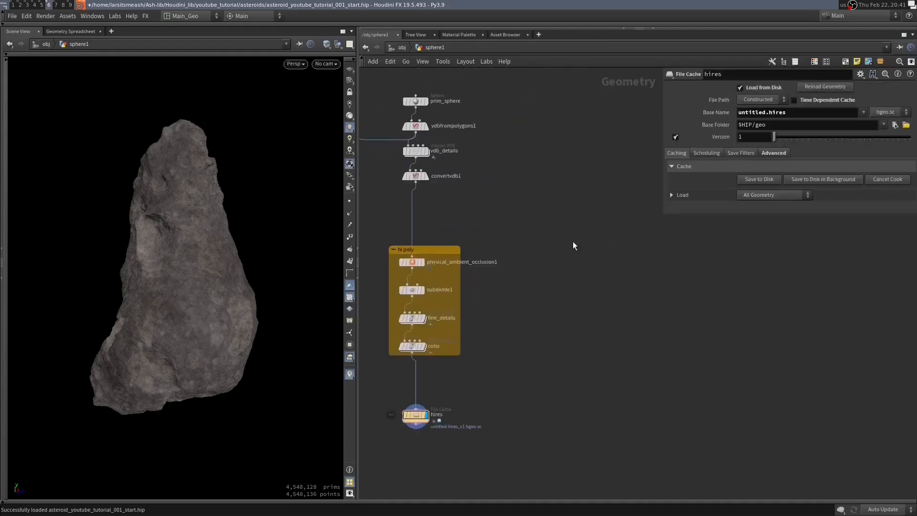
- Add a Sphere node in an empty area of the asteroid's geometry network
middle_click_drag(552, 253, 490, 302)
right_click_drag(527, 191, 583, 199)
key("Tab")
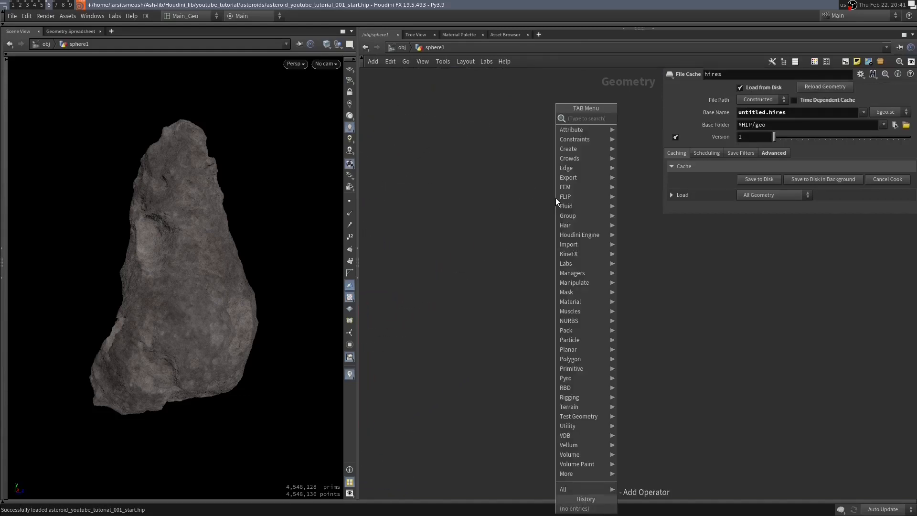
type("sphere")
key("Return")
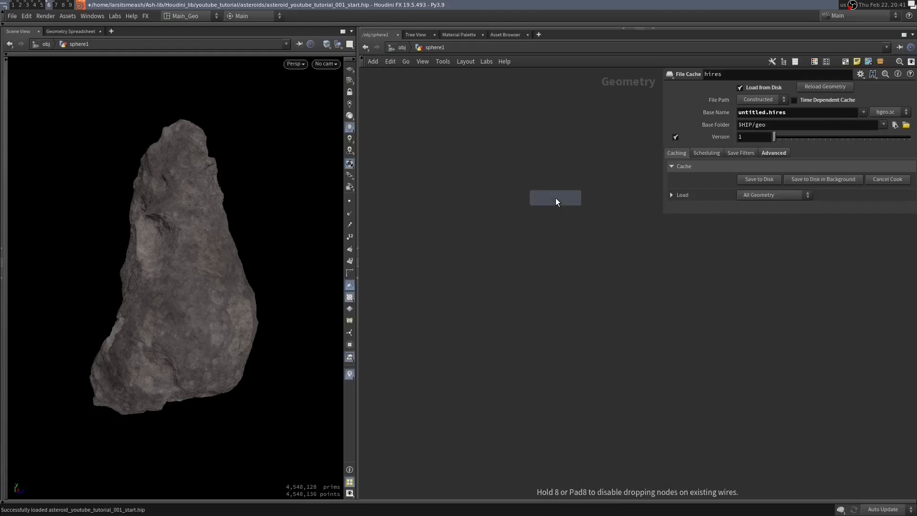
left_click(555, 197)
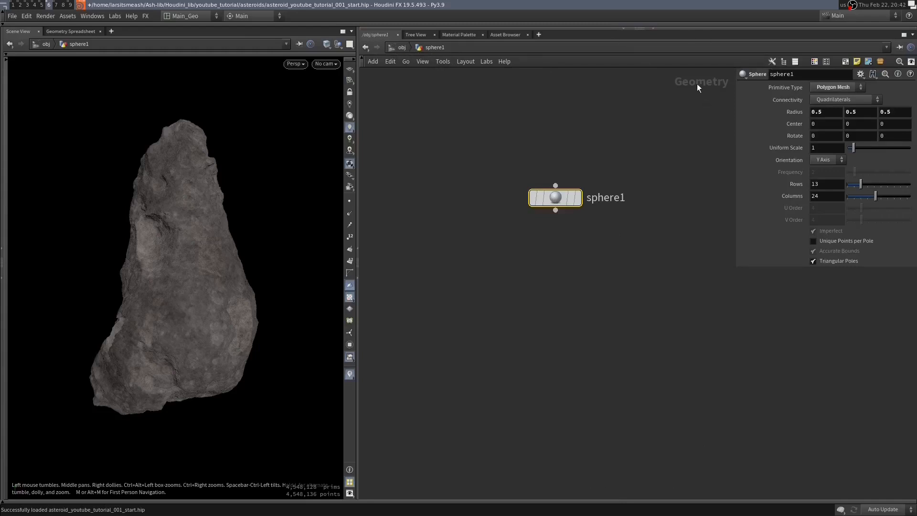
left_click(398, 47)
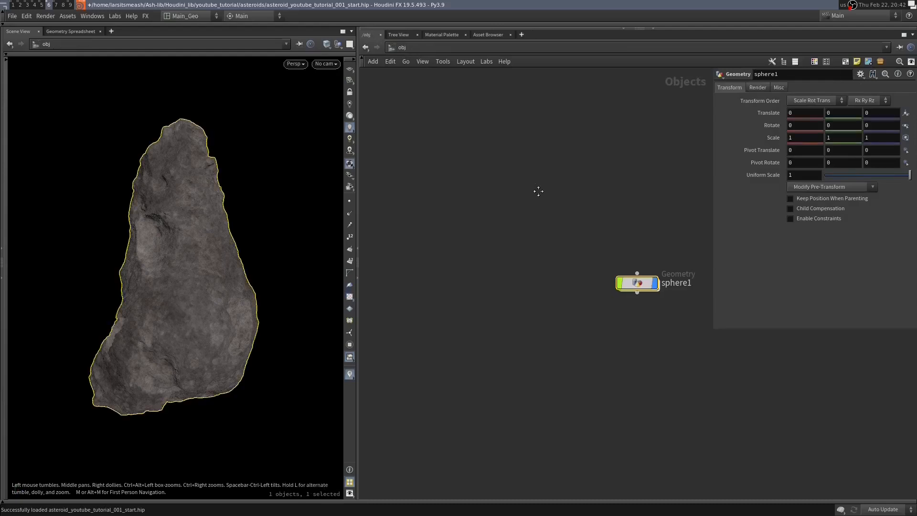
left_click(480, 230)
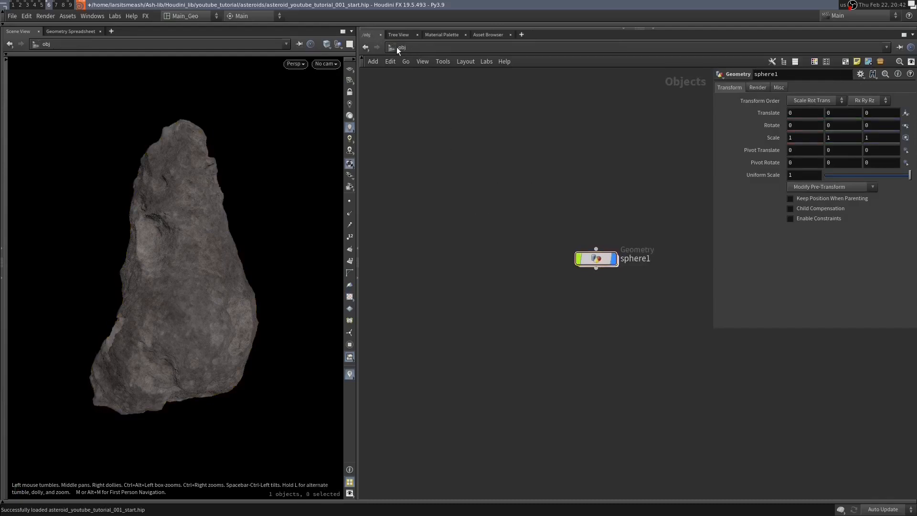
key("Tab")
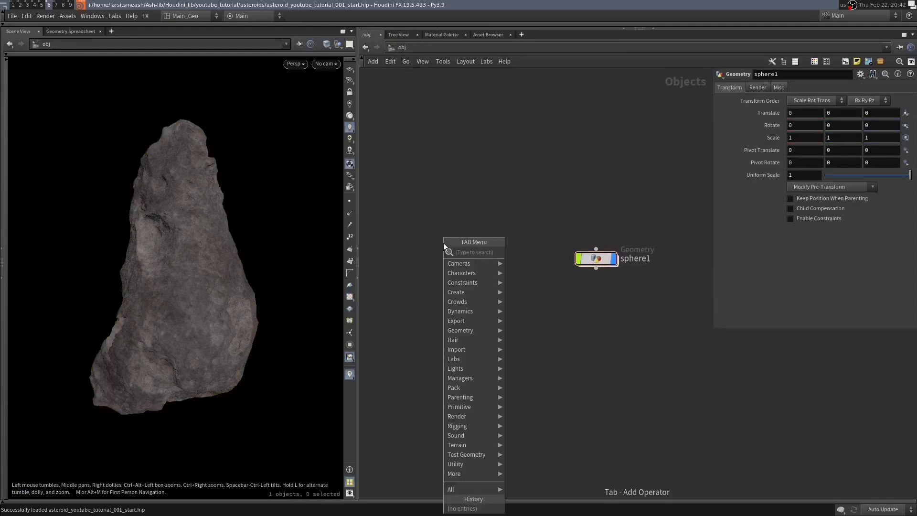
type("g")
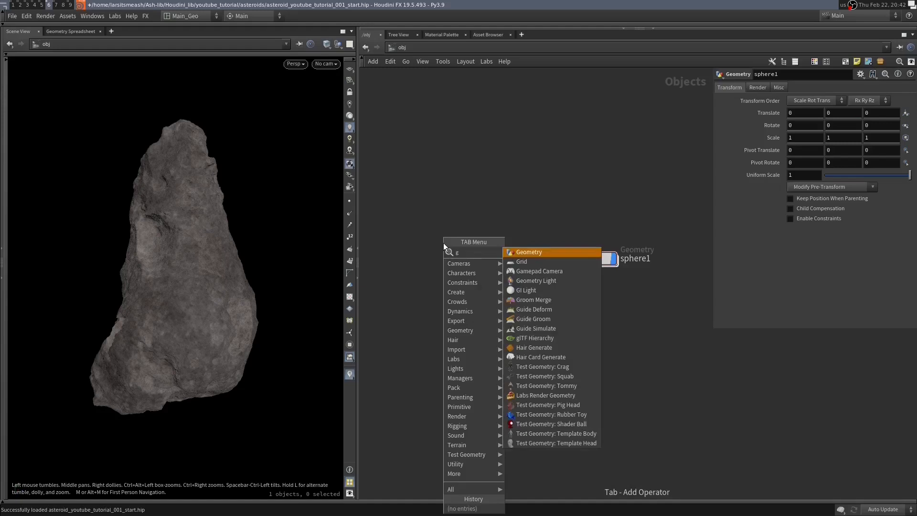
key("Return")
left_click(445, 246)
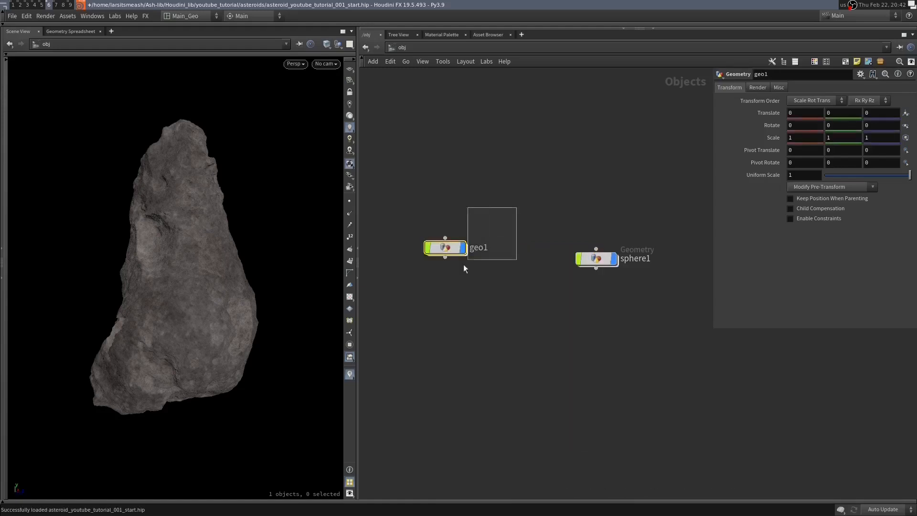
key("Delete")
left_click(594, 262)
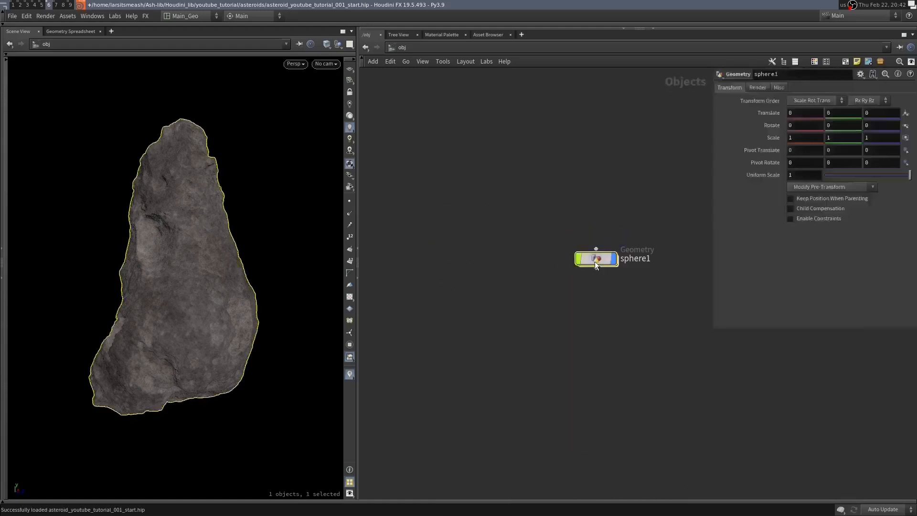
double_click(595, 262)
middle_click_drag(604, 247, 665, 264)
middle_click_drag(538, 262, 573, 256)
middle_click_drag(624, 231, 590, 224)
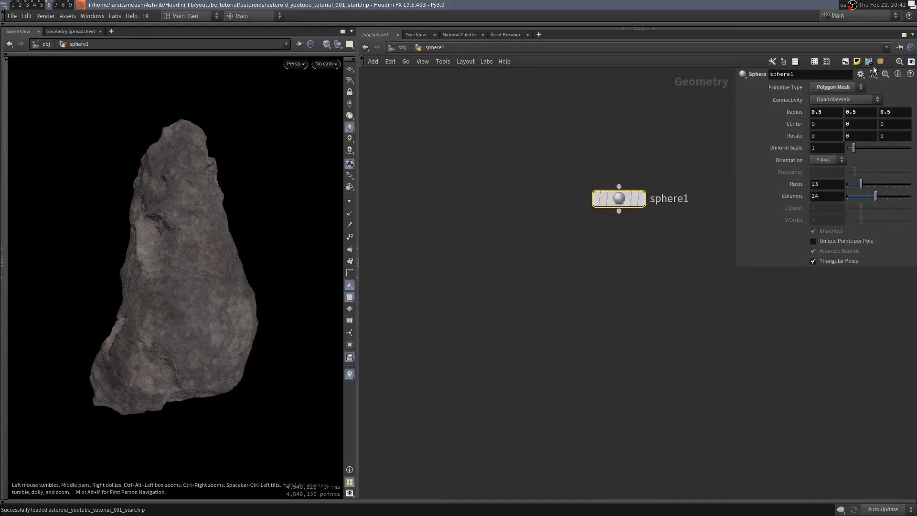
- Set the new sphere's primitive type to Polygon and display the sphere as a wireframe
left_click(843, 89)
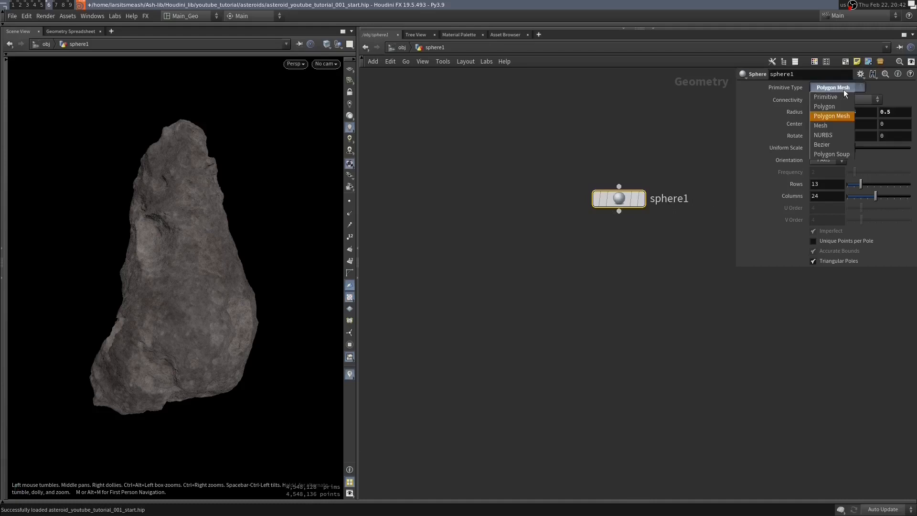
left_click(824, 105)
mouse_move(600, 201)
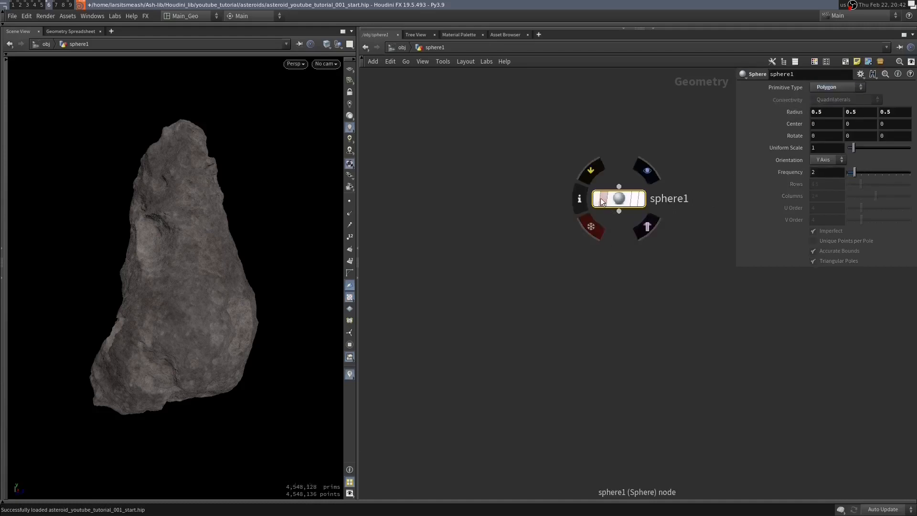
left_click(647, 170)
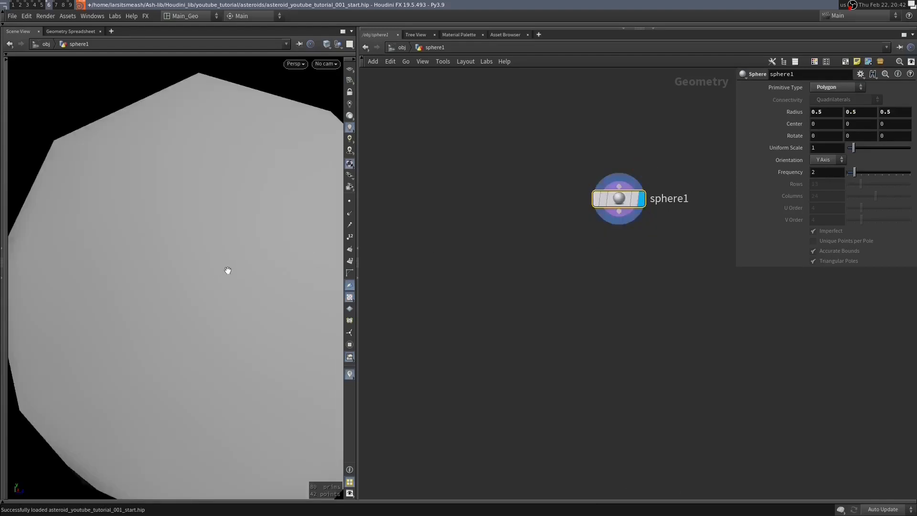
scroll(191, 271, "down", 5)
key("w")
left_click_drag(225, 275, 225, 275)
left_click_drag(184, 235, 160, 248)
- Try Polygon Mesh as the sphere's primitive type for comparison and switch it back to Polygon
left_click(831, 87)
left_click(835, 112)
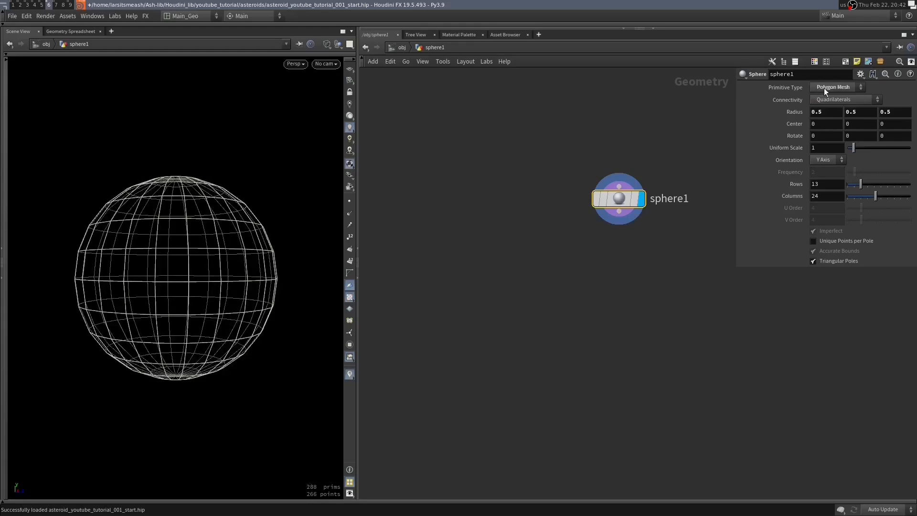
left_click(836, 85)
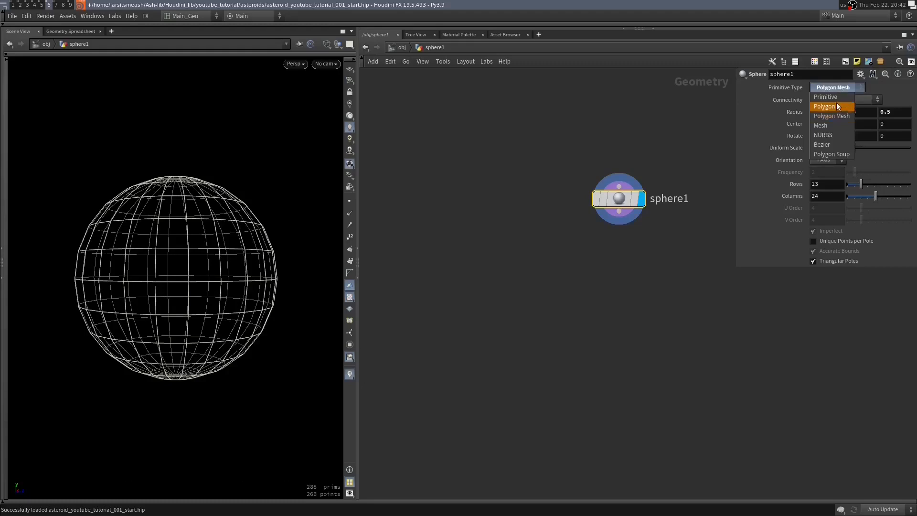
left_click(836, 105)
left_click(826, 144)
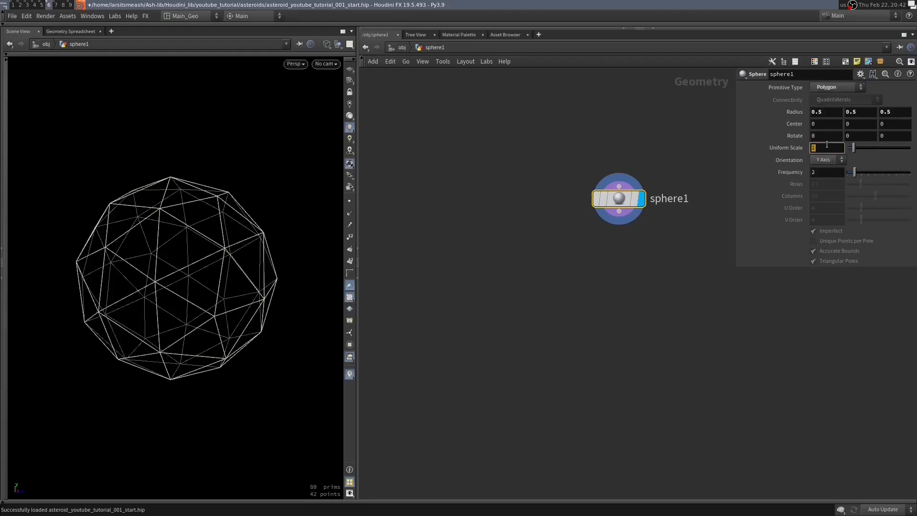
type("20")
key("Return")
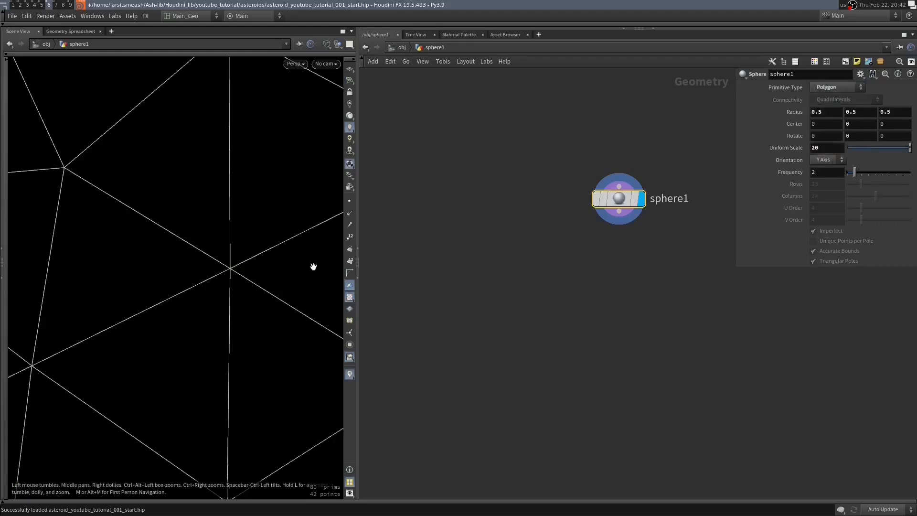
left_click(819, 146)
type("1")
key("Return")
- Set the polygon sphere's frequency to 20
key("Tab")
left_click(807, 165)
left_click(816, 171)
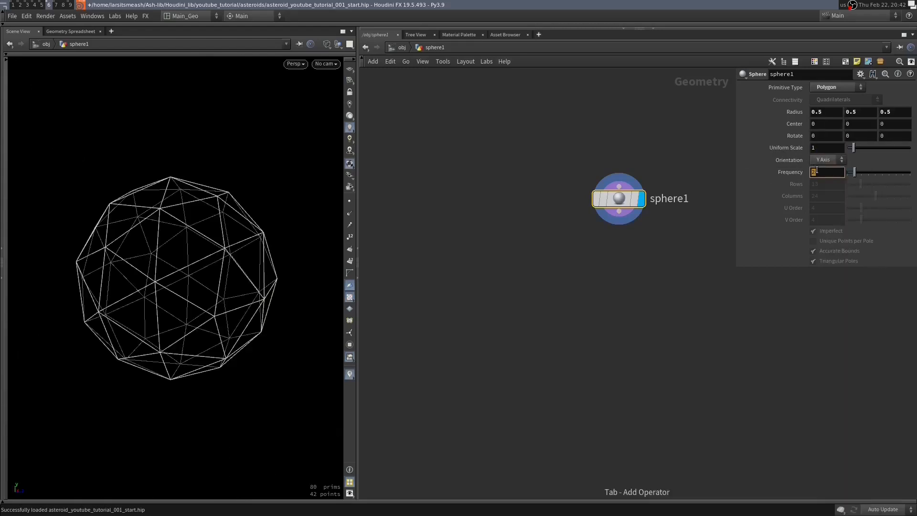
type("20")
key("Return")
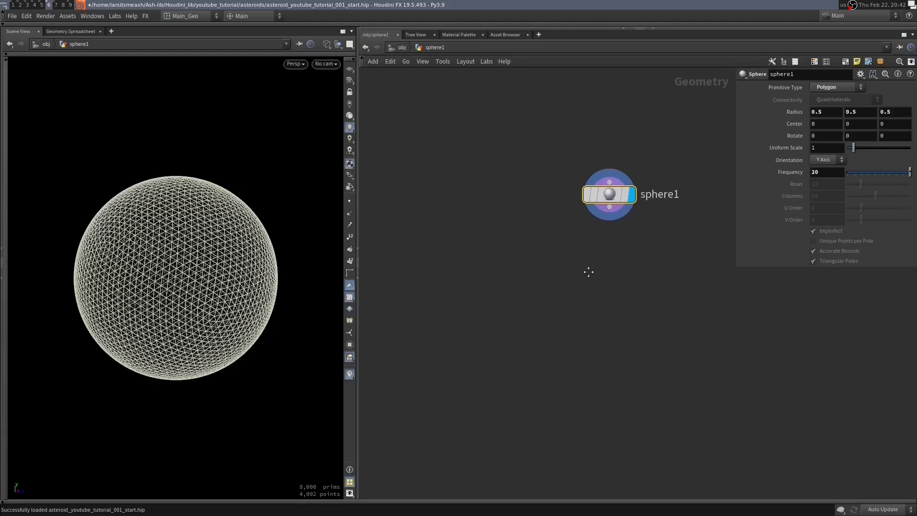
- Add a VDB from Polygons node fed by the sphere and make it the displayed node
key("Tab")
mouse_move(603, 256)
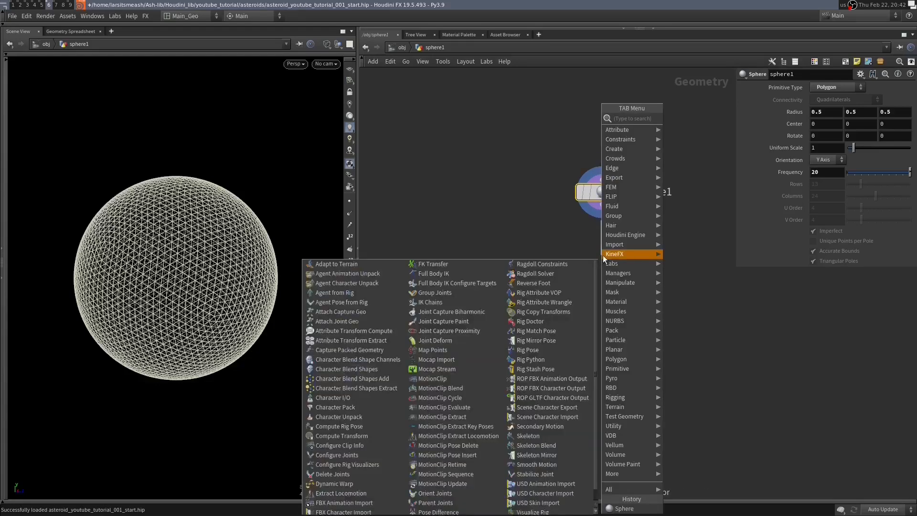
type("conv")
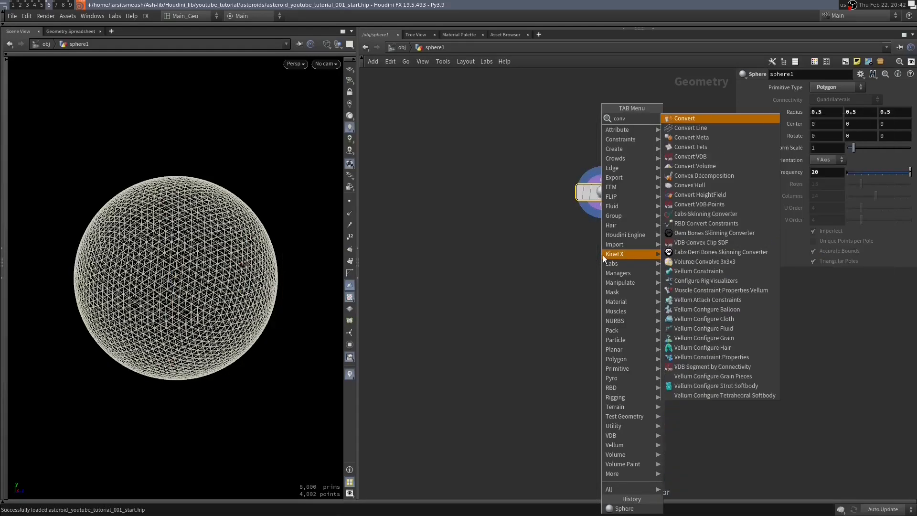
type("er t")
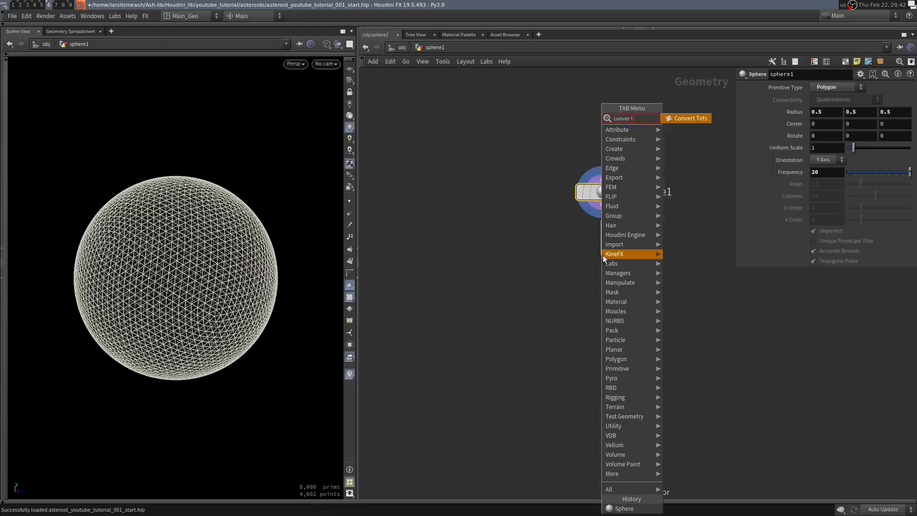
key("BackSpace")
key("BackSpace")
key("BackSpace")
key("BackSpace")
key("BackSpace")
key("BackSpace")
key("BackSpace")
key("BackSpace")
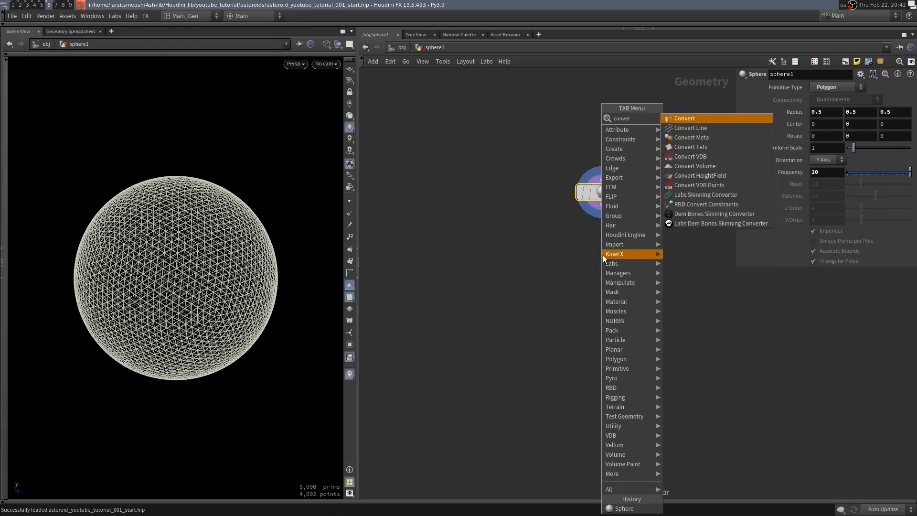
type("vdb from")
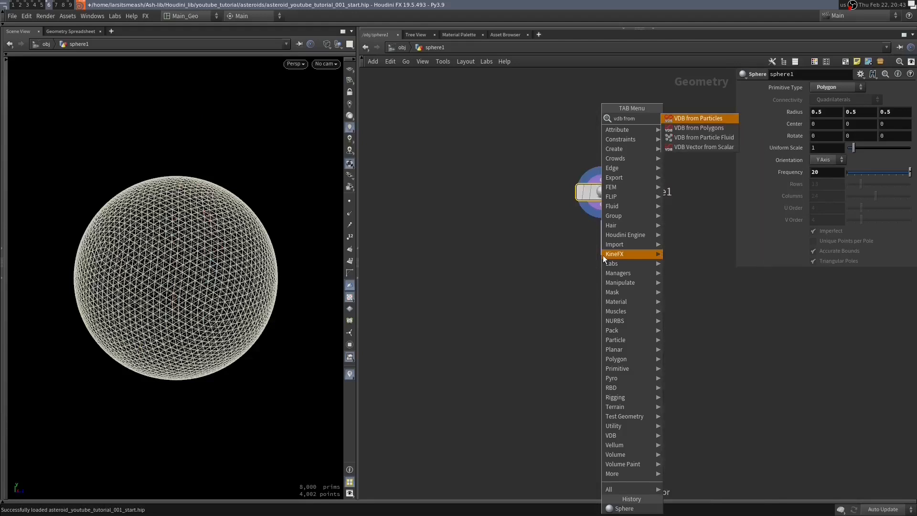
key("Down")
key("Return")
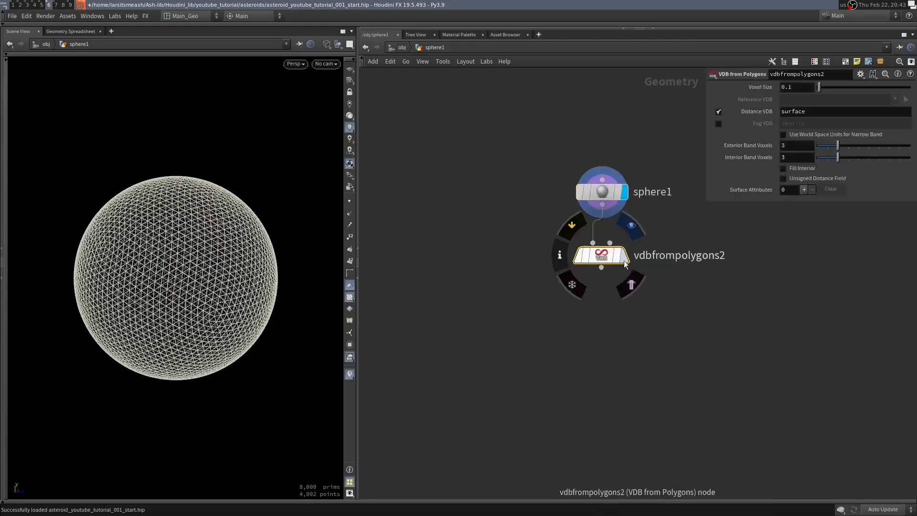
left_click(624, 260)
- Switch the viewport to shaded display and examine the VDB sphere in front and perspective views
key("space+3")
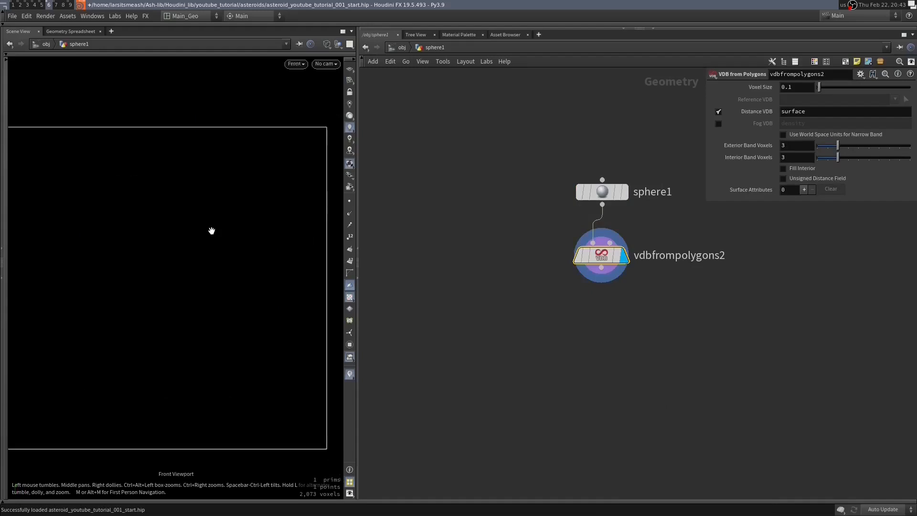
key("w")
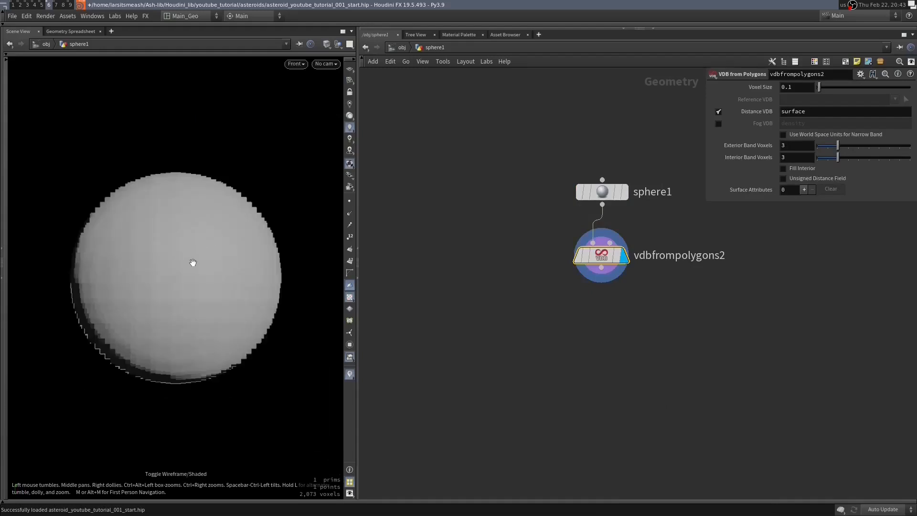
key("space+1")
left_click_drag(194, 266, 288, 266)
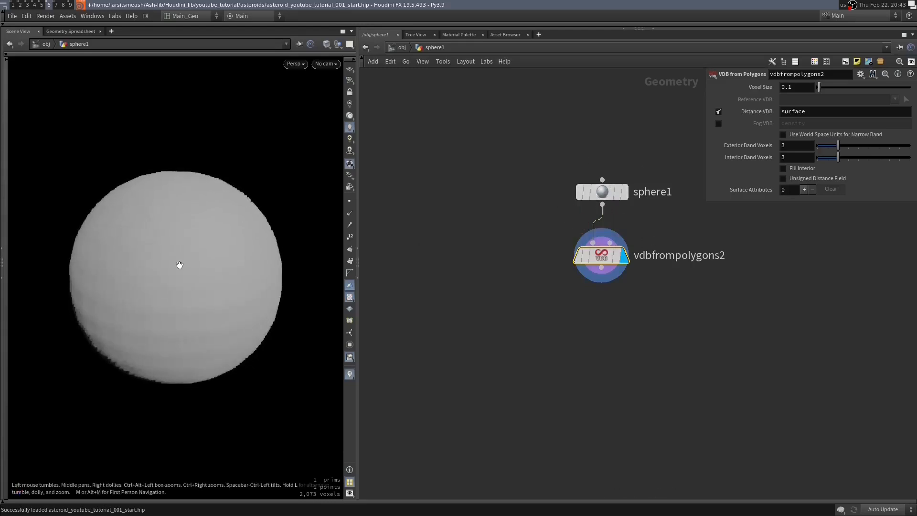
left_click_drag(235, 268, 172, 255)
right_click_drag(156, 257, 289, 308)
left_click_drag(290, 308, 139, 181)
- Try a larger voxel size on the VDB from Polygons node and inspect the sphere's surface
left_click(802, 86)
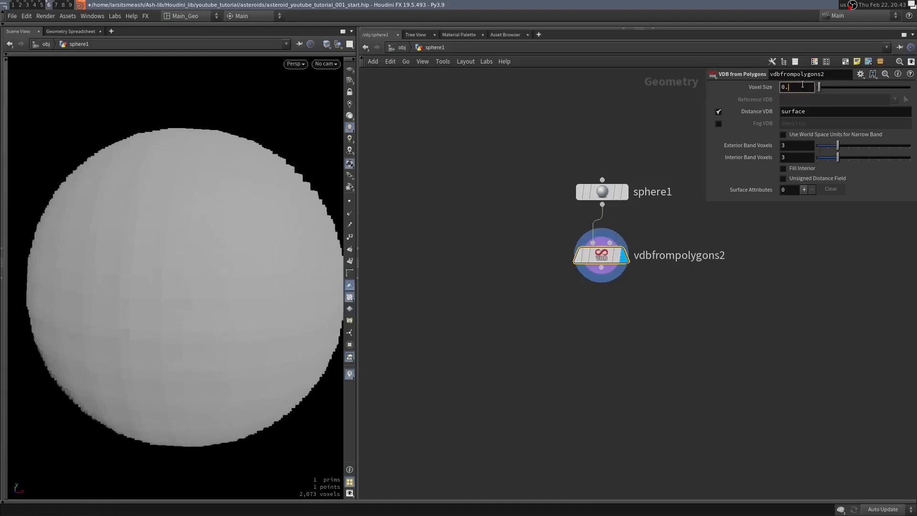
key("Return")
left_click_drag(78, 170, 168, 194, "alt")
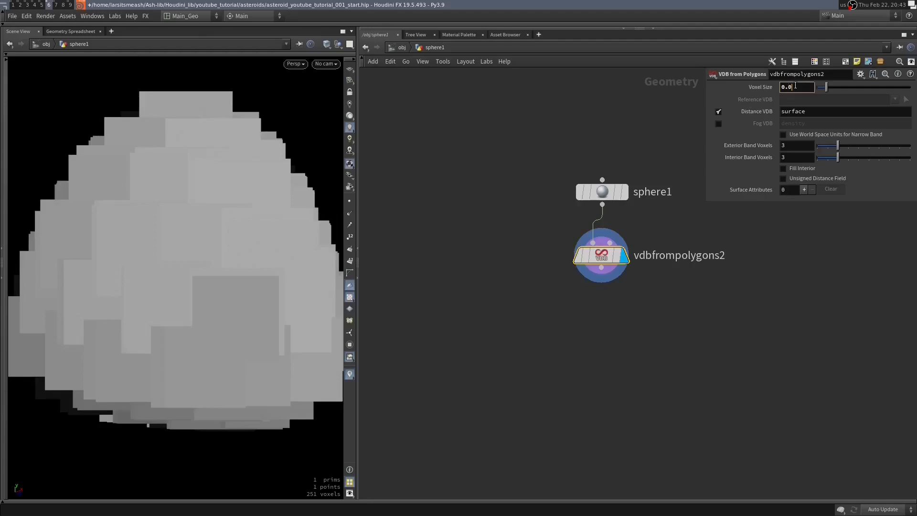
- Set the voxel size on the VDB from Polygons node to 0.01
key("Return")
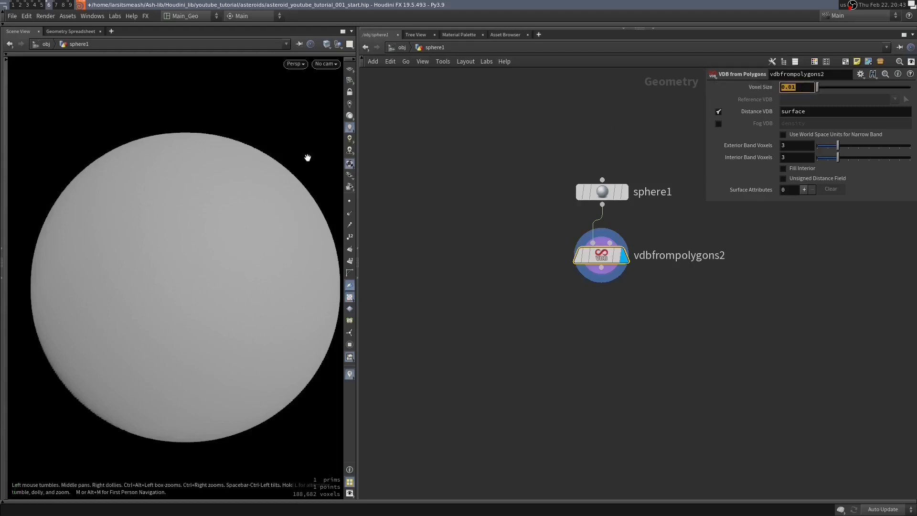
left_click(805, 87)
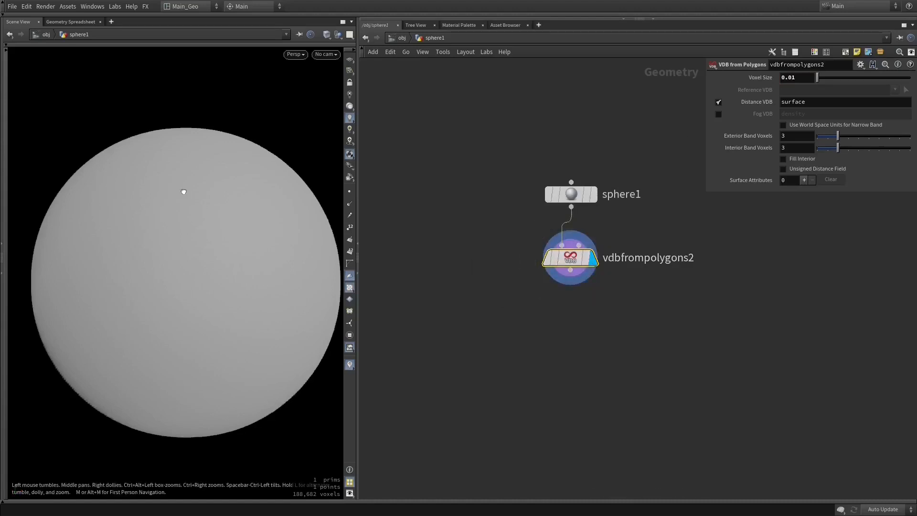
middle_click_drag(528, 322, 589, 300)
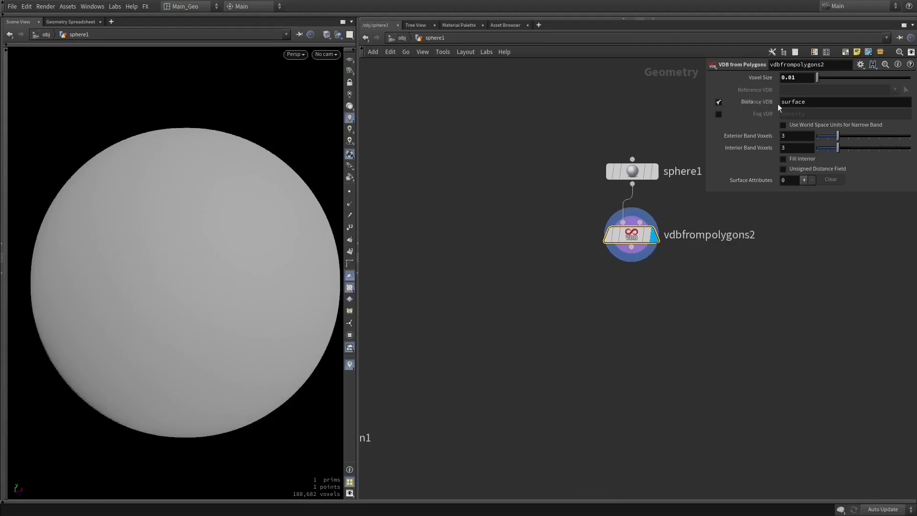
- Rename the distance VDB on the VDB from Polygons node to density
double_click(793, 102)
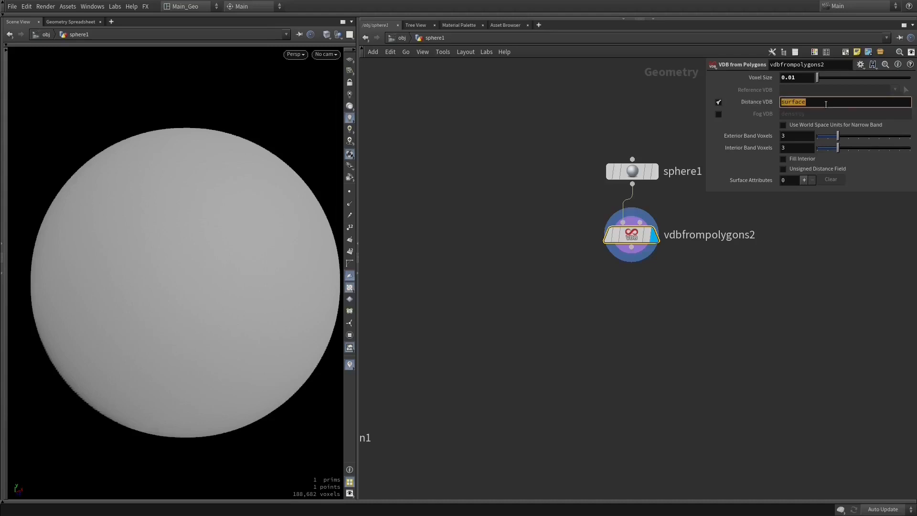
type("density")
left_click(776, 285)
middle_click_drag(791, 280, 758, 273)
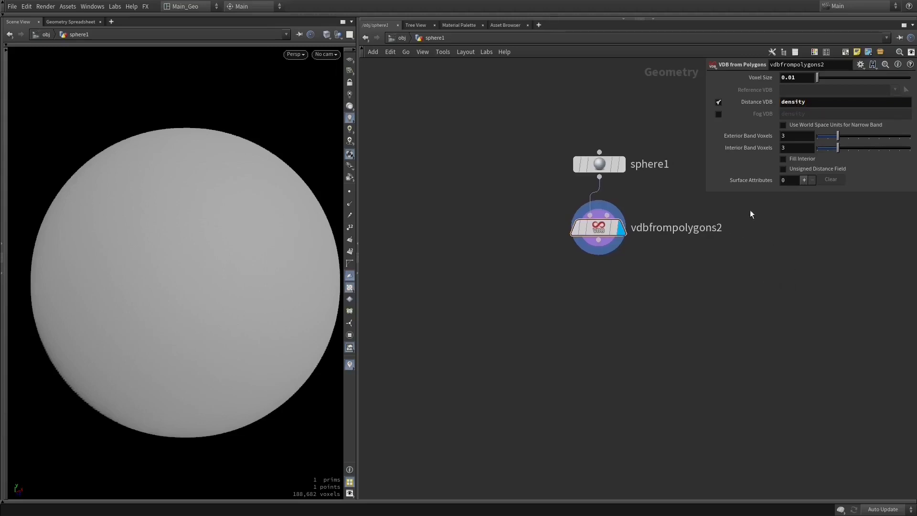
- Examine the VDB sphere from close up and from farther away in the viewport
right_click_drag(301, 234, 197, 234)
middle_click_drag(248, 232, 214, 233)
left_click_drag(230, 252, 243, 252)
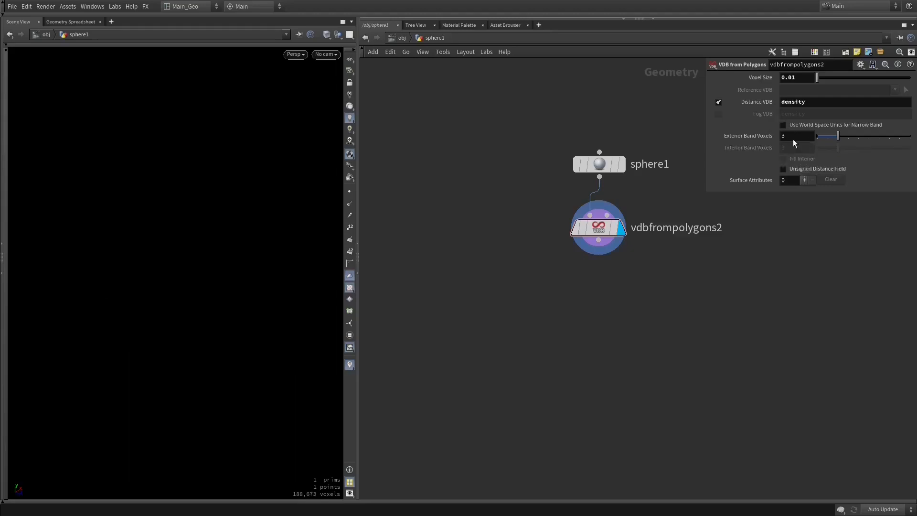
key("w")
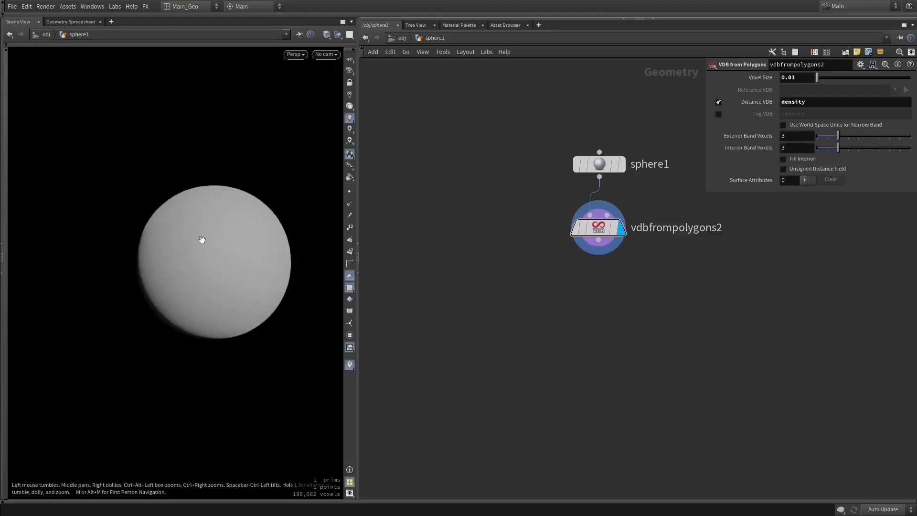
key("w")
middle_click_drag(645, 274, 618, 274)
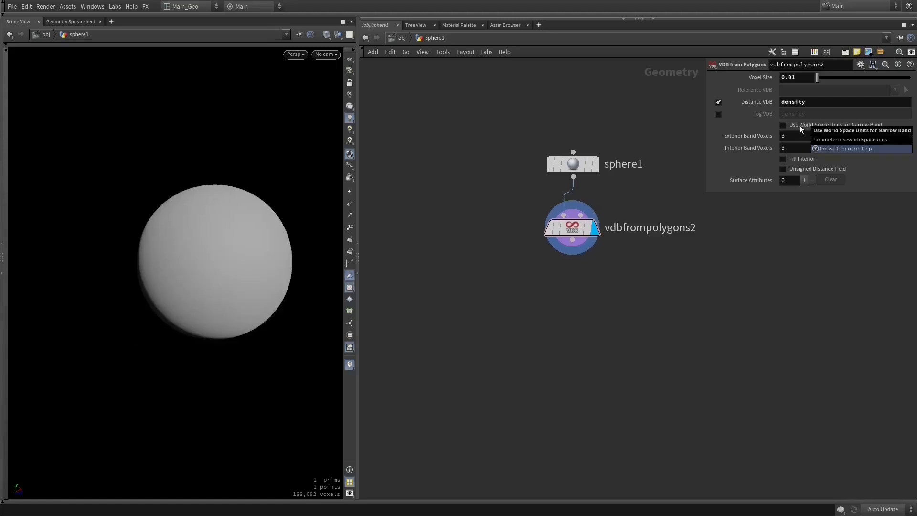
- Enable Fill Interior on the VDB from Polygons node and set its exterior band voxels to 20
left_click(811, 124)
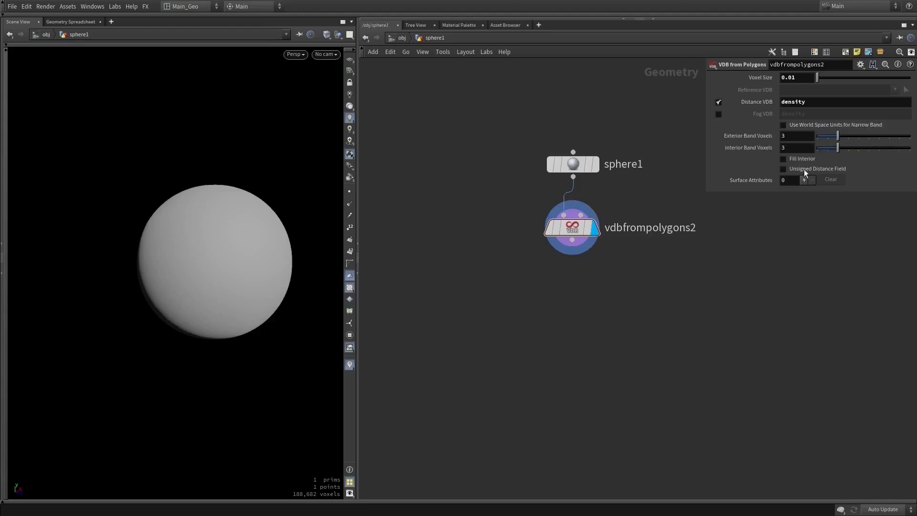
left_click(783, 159)
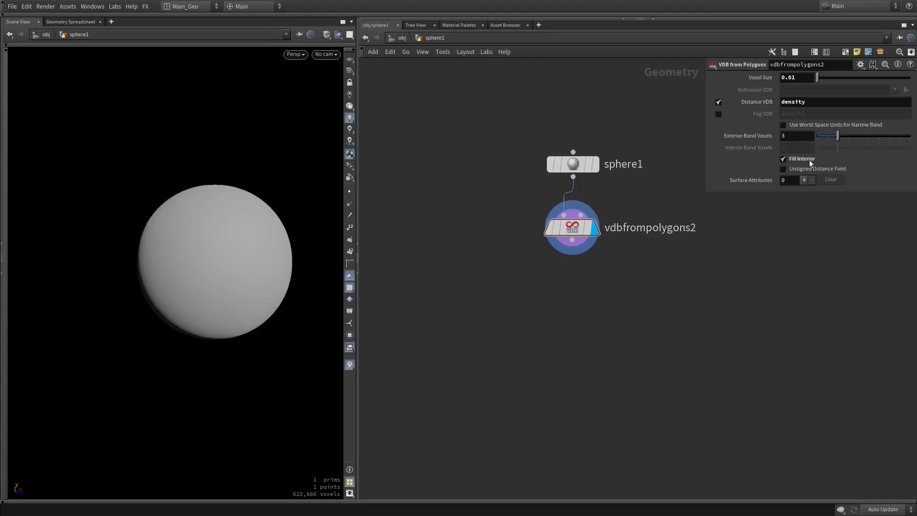
double_click(805, 136)
type("20")
- Add a Volume VOP node fed by the new VDB from Polygons node
scroll(673, 296, "down", 3)
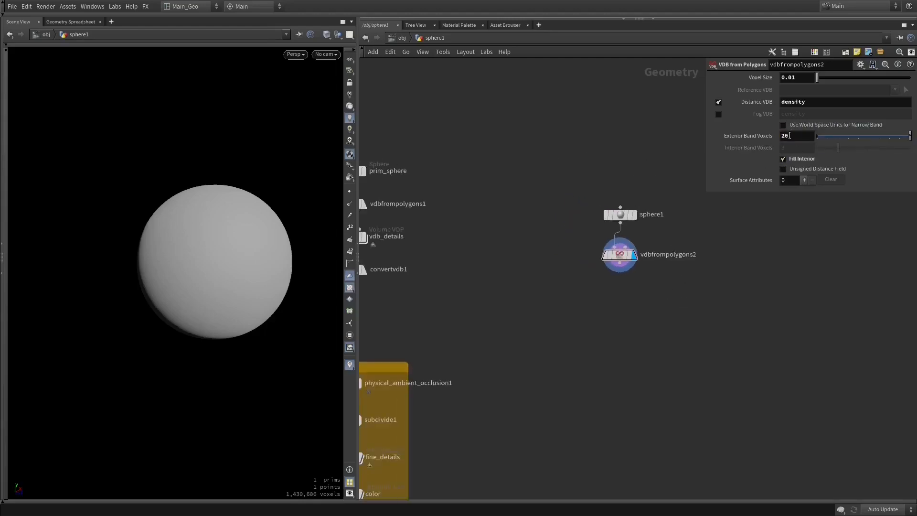
middle_click_drag(515, 242, 533, 217)
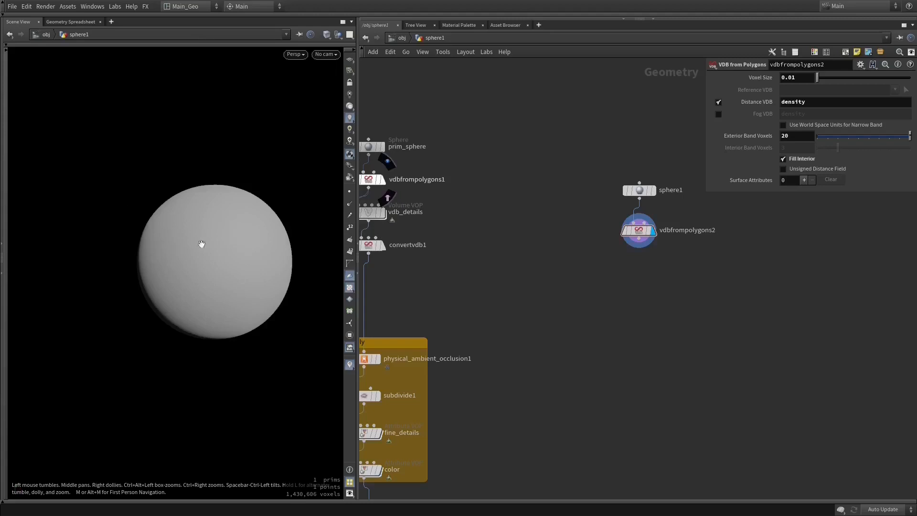
middle_click_drag(636, 275, 589, 254)
scroll(587, 254, "down", 2)
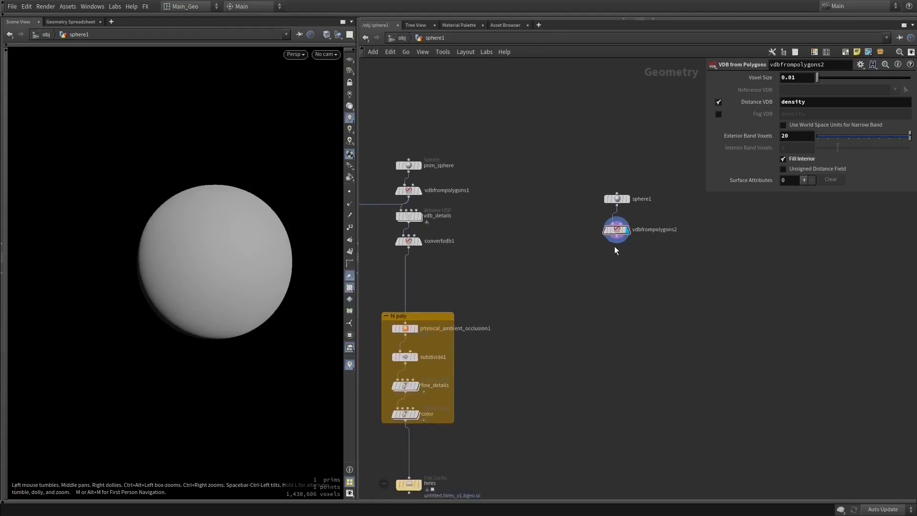
key("Tab")
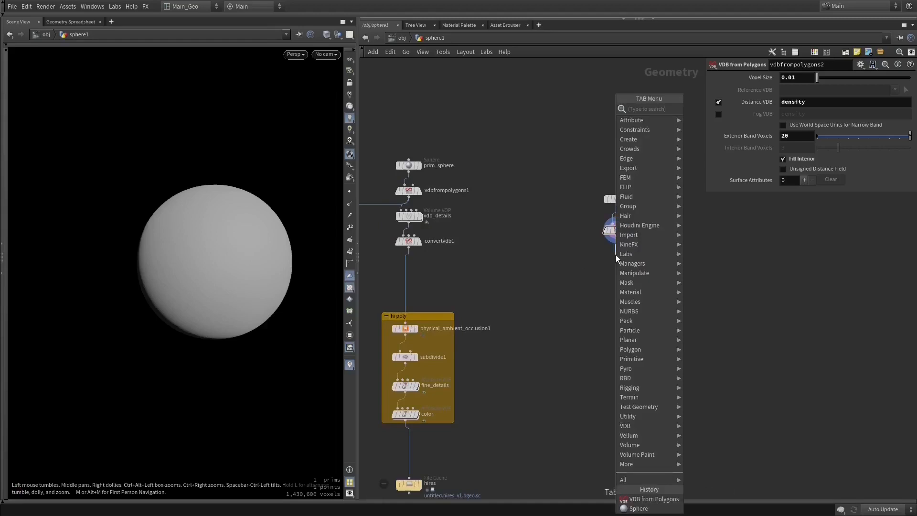
type("vom")
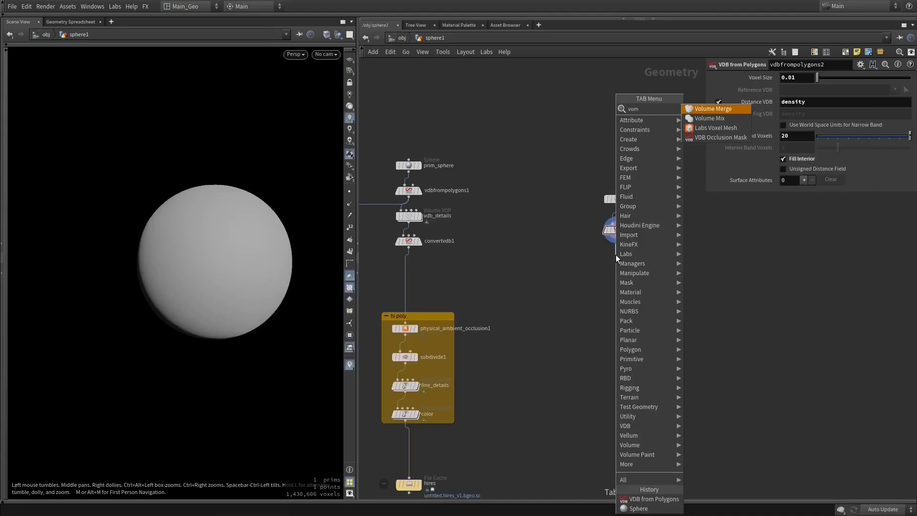
key("BackSpace")
key("BackSpace")
key("BackSpace")
type("vom")
key("BackSpace")
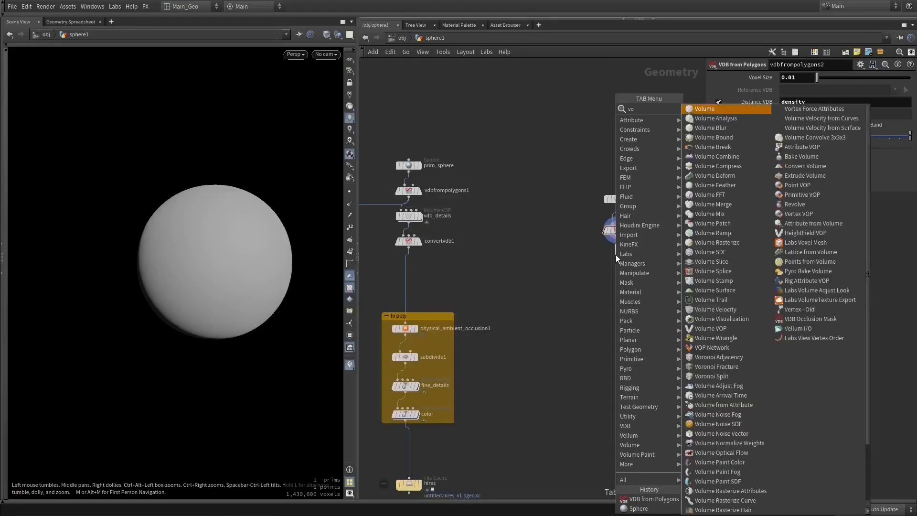
type("vo")
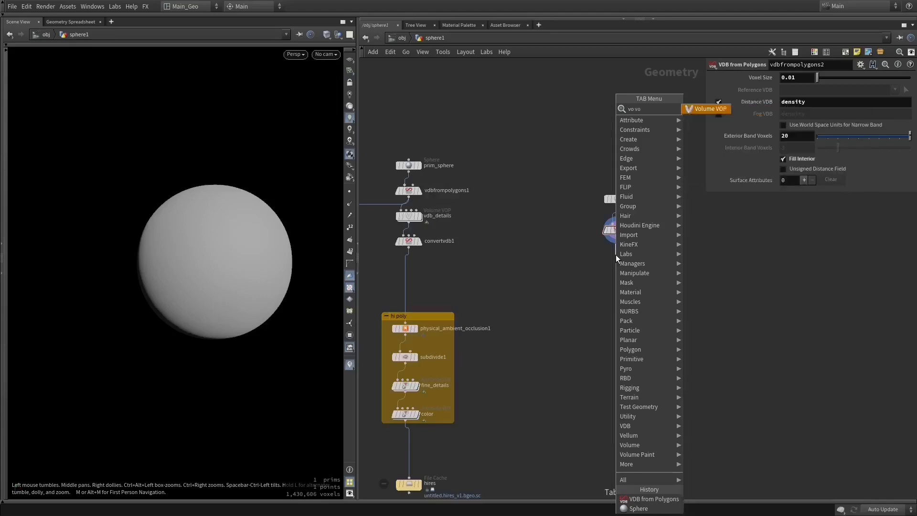
key("Return")
scroll(671, 271, "up", 2)
middle_click_drag(651, 269, 586, 226)
scroll(619, 253, "up", 2)
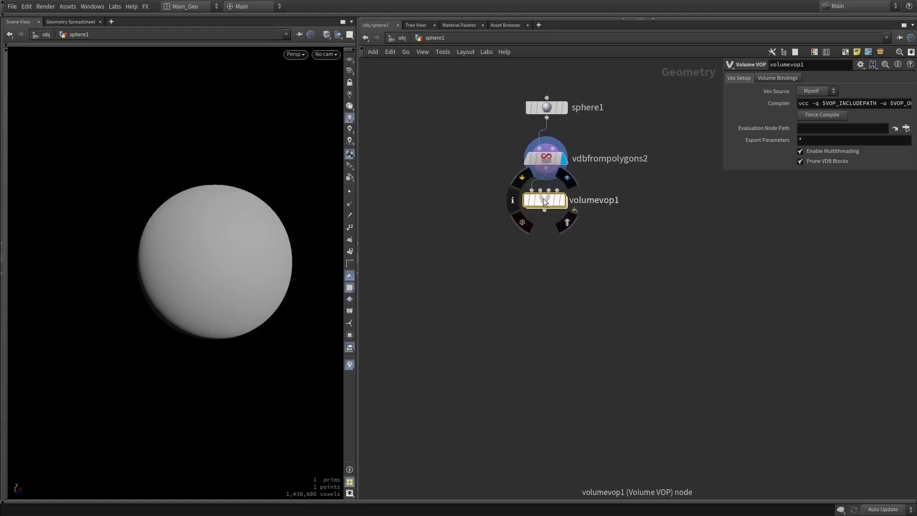
- Review the Volume VOP's volume binding options and the VDB name set on the VDB from Polygons node
left_click(781, 79)
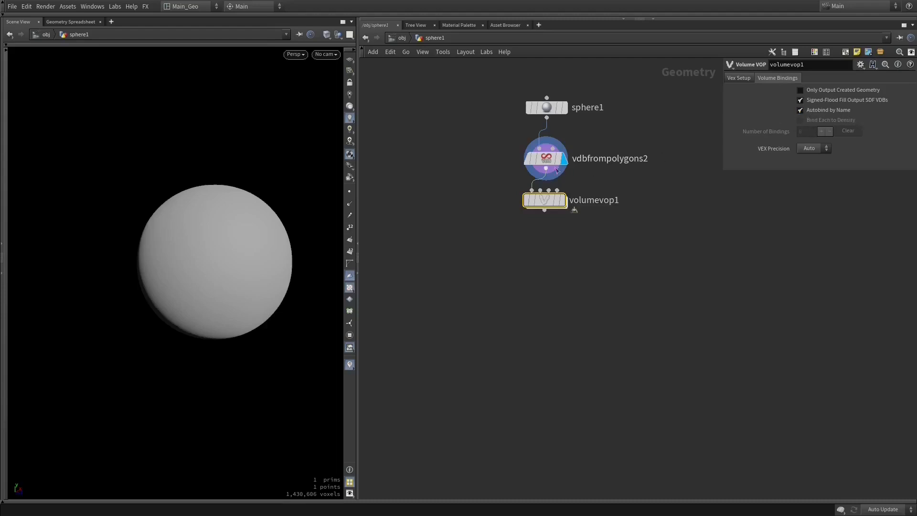
left_click(545, 158)
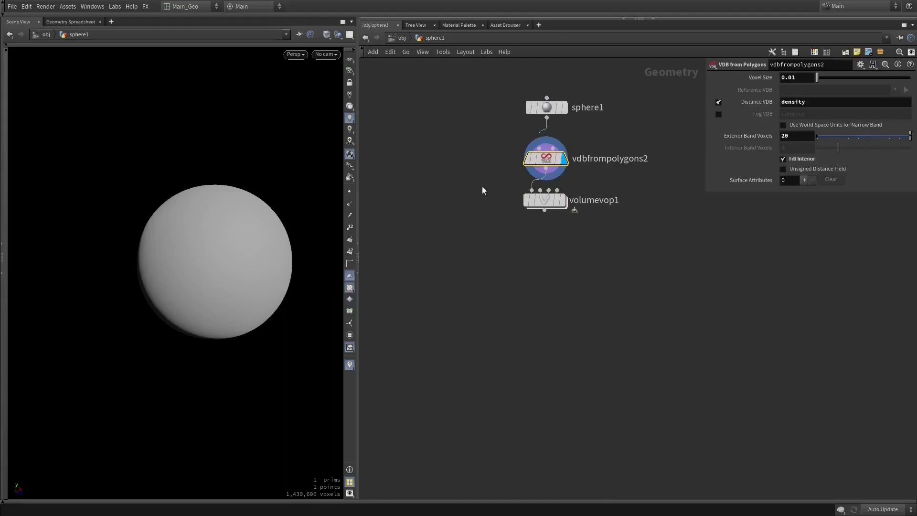
mouse_move(545, 203)
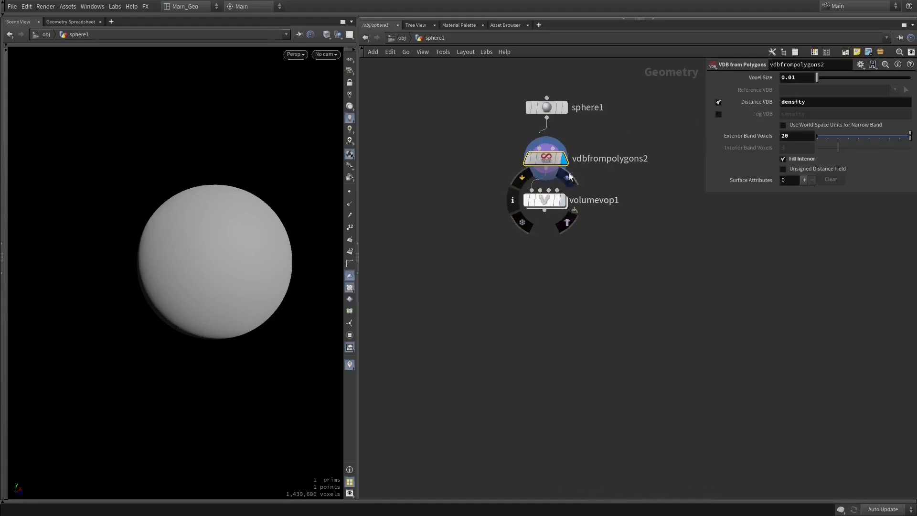
left_click(548, 200)
- Duplicate the vdb_details node beside the new sphere chain, feed it from vdbfrompolygons2, and move volumevop1 aside
middle_click_drag(492, 218, 643, 221)
scroll(552, 219, "up", 1)
scroll(566, 224, "down", 2)
mouse_move(660, 205)
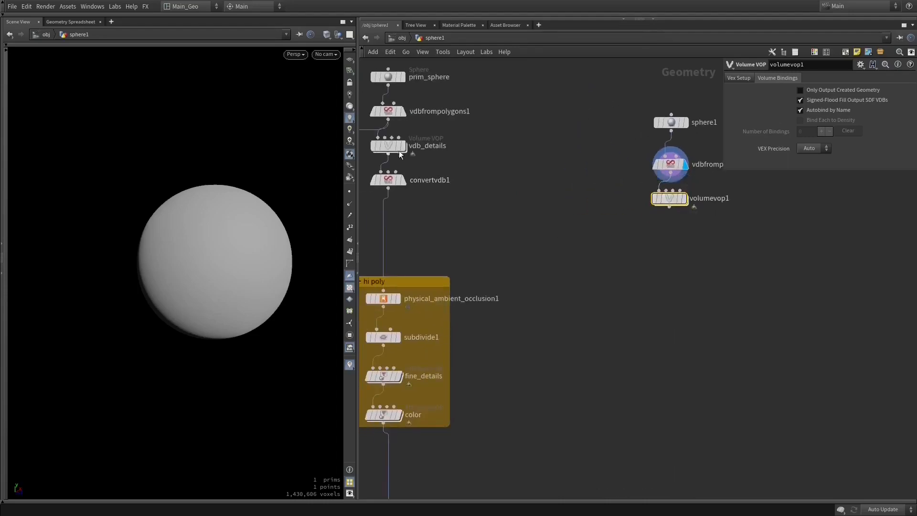
left_click_drag(388, 146, 678, 253, "alt")
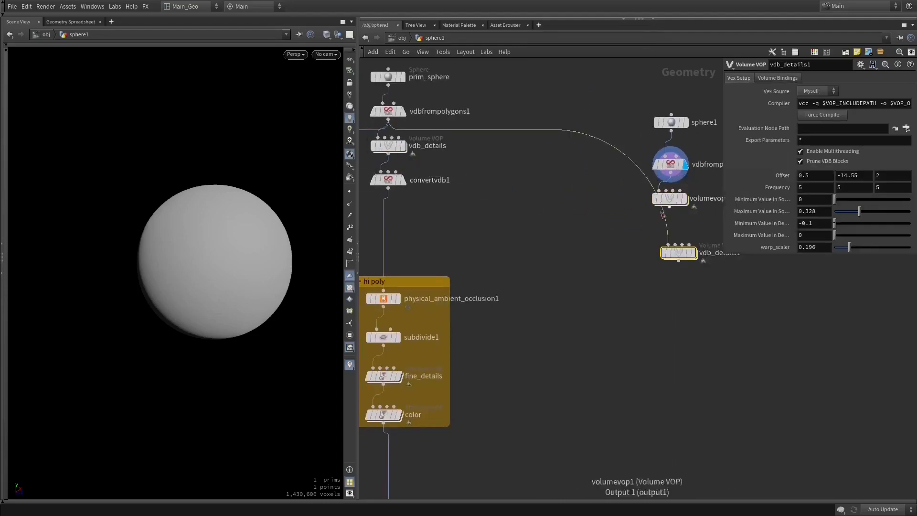
middle_click_drag(622, 232, 506, 260)
scroll(621, 258, "up", 3)
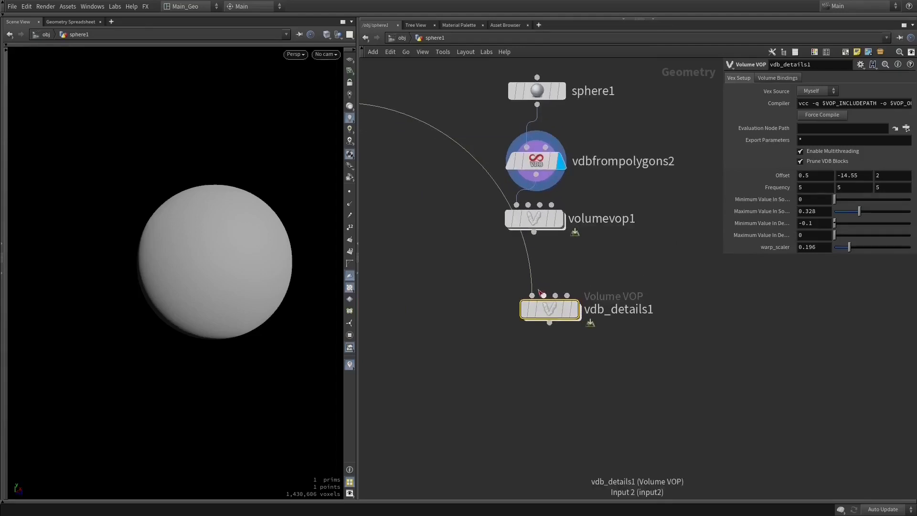
left_click_drag(539, 291, 536, 175)
left_click_drag(540, 216, 415, 236)
- Display the copied vdb_details1 node and, inside its network, leave only the fit1 output connected to the Add node
mouse_move(577, 307)
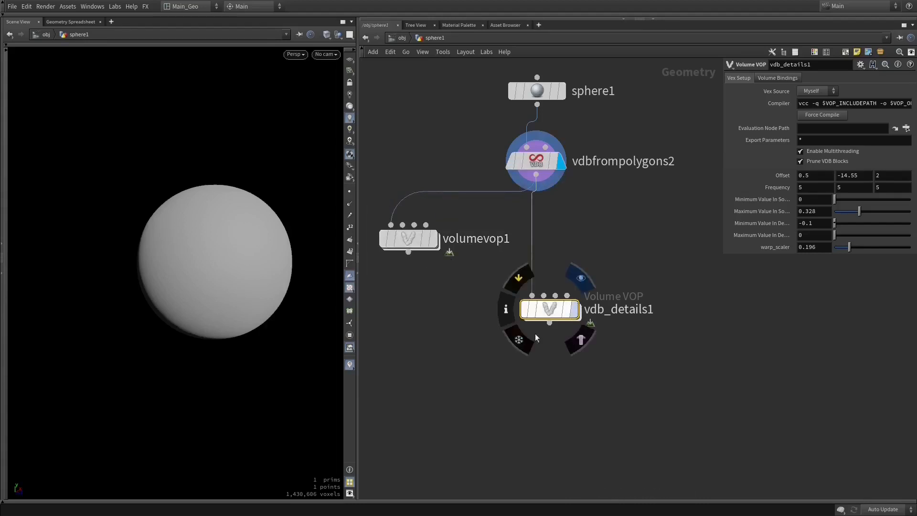
double_click(549, 308)
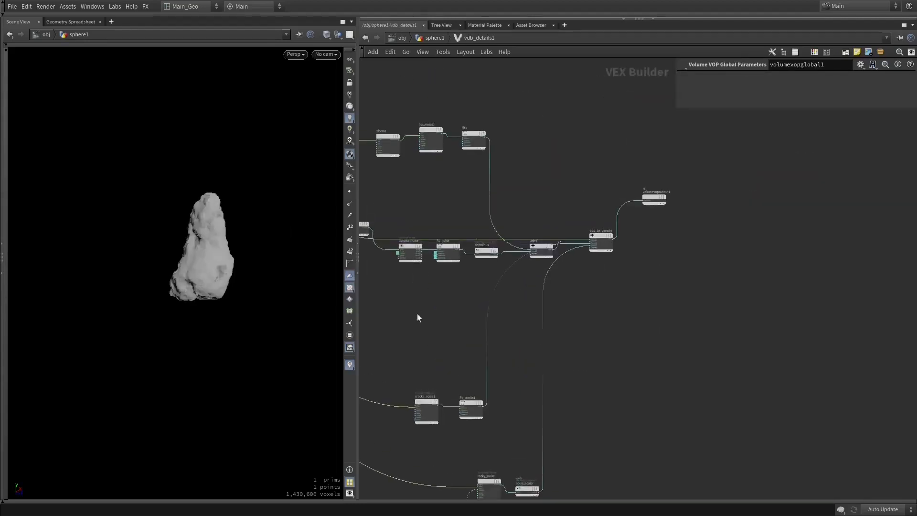
right_click(573, 249)
left_click(678, 297)
key("Escape")
scroll(600, 273, "up", 5)
key("ctrl+z")
middle_click_drag(578, 438, 548, 385)
double_click(529, 333)
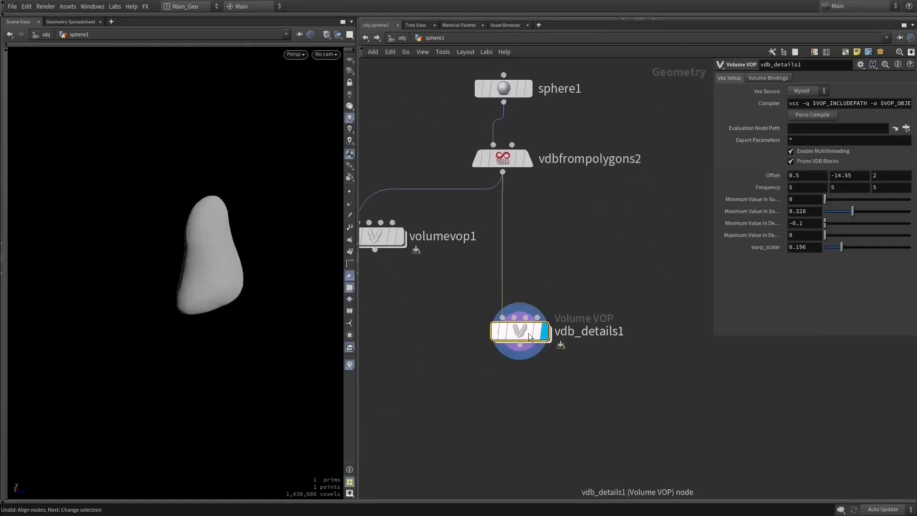
- Inspect the volumevop1 node, and examine the xform-, turbnoise1 and fit1 chain inside the vdb_details1 network
left_click(469, 259)
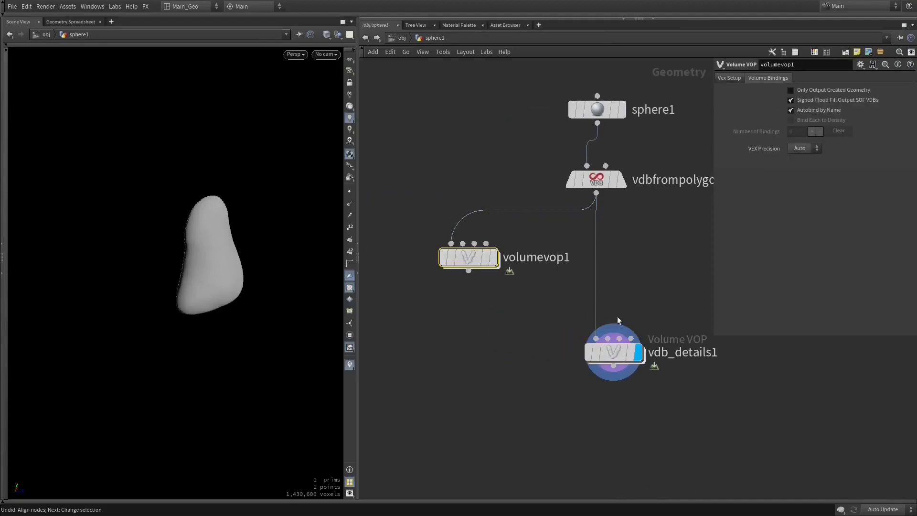
middle_click_drag(563, 343, 590, 354)
mouse_move(590, 354)
right_mouse_down()
mouse_move(563, 348)
mouse_move(582, 357)
right_mouse_up()
middle_click_drag(582, 360, 511, 355)
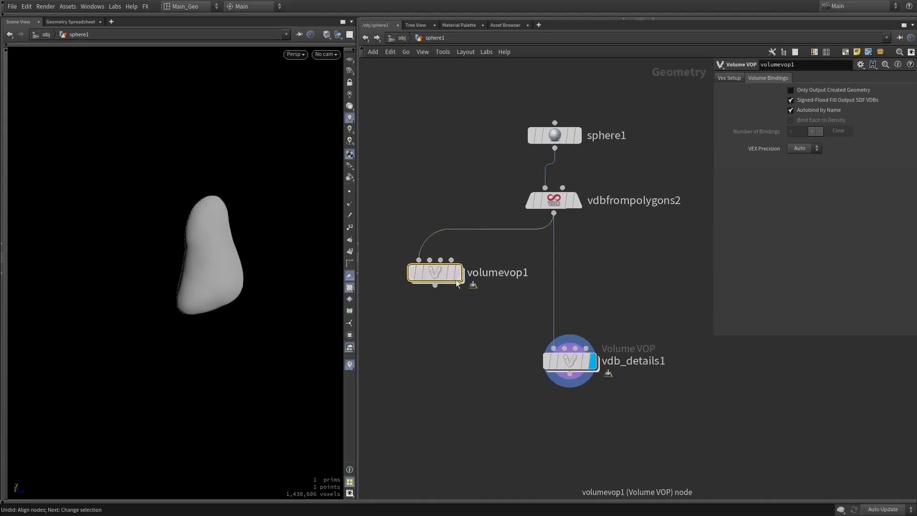
mouse_move(572, 356)
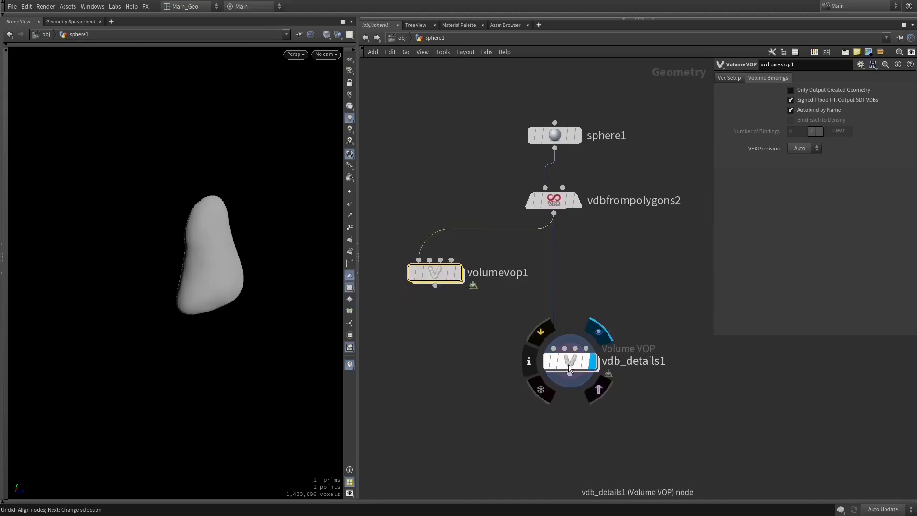
double_click(568, 366)
middle_click_drag(504, 267, 561, 269)
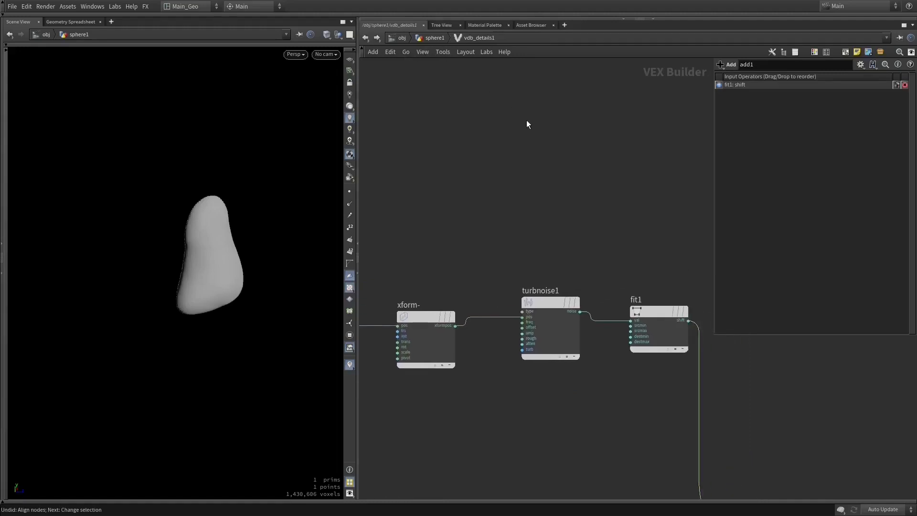
middle_click_drag(537, 166, 579, 176)
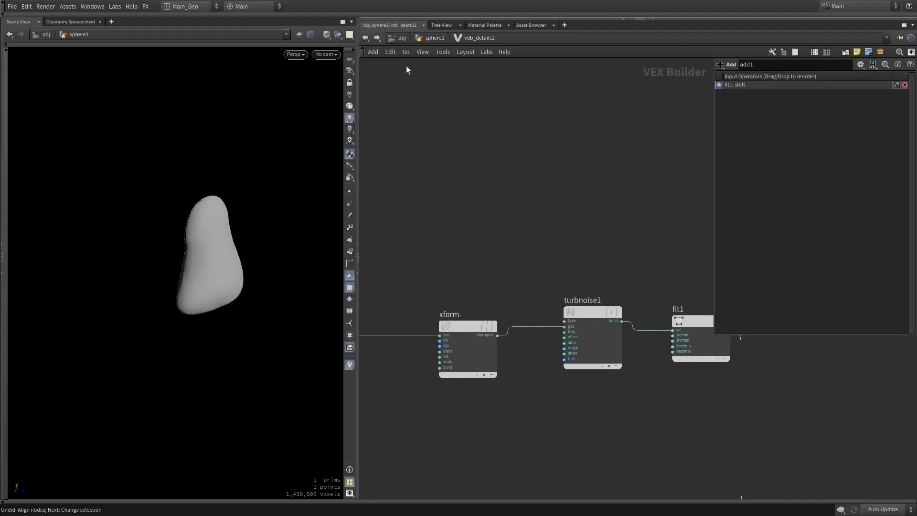
- Compare the displayed output of vdbfrompolygons2 with that of vdb_details1 in the viewport
left_click(365, 37)
left_click(578, 200)
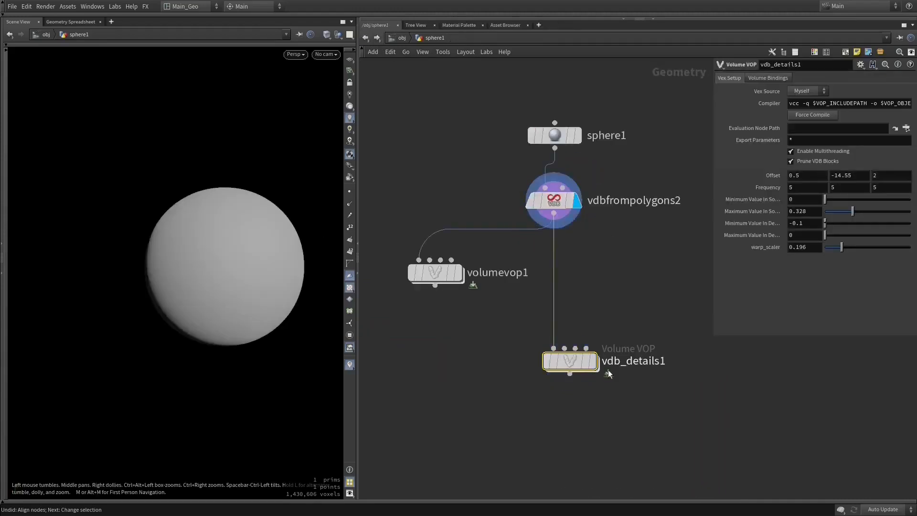
left_click(592, 361)
left_click_drag(299, 252, 402, 295)
- Reopen the vdb_details1 network and select its xform-, turbnoise1 and fit1 nodes
double_click(569, 360)
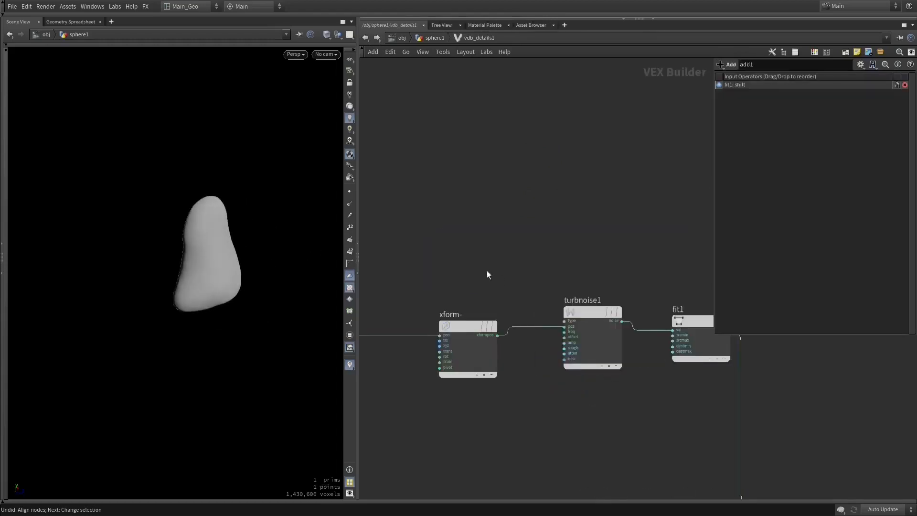
middle_click_drag(488, 274, 441, 253)
left_click_drag(391, 270, 670, 389)
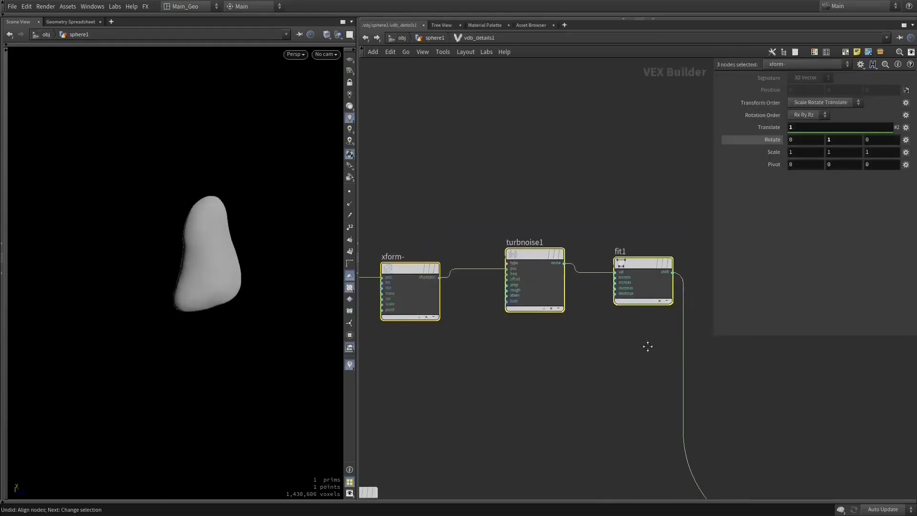
- Examine the volumevopglobal1 node and its P and density connections in the vdb_details1 network, and return to the sphere1 network
scroll(646, 346, "down", 5)
scroll(421, 305, "up", 7)
middle_click_drag(459, 324, 494, 163)
scroll(506, 270, "up", 4)
middle_click_drag(517, 271, 516, 170)
left_click(445, 203)
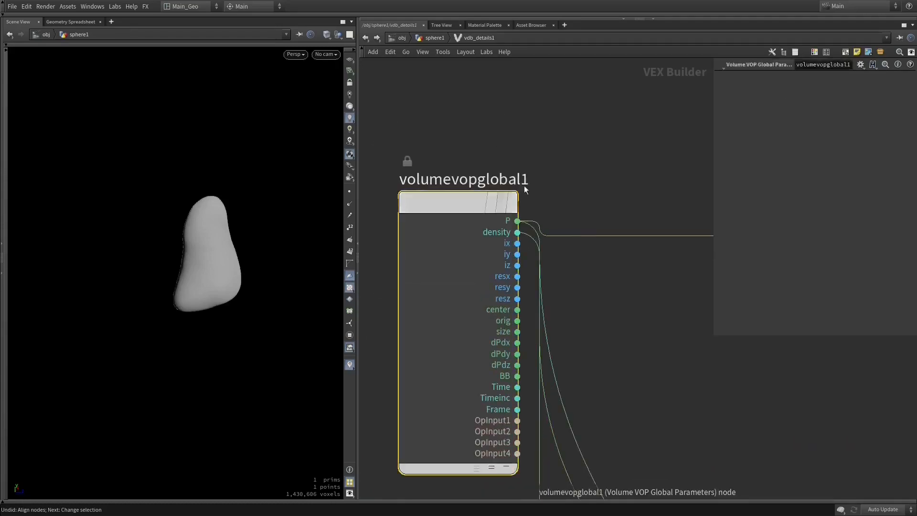
scroll(595, 171, "down", 10)
scroll(513, 151, "up", 3)
left_click(365, 40)
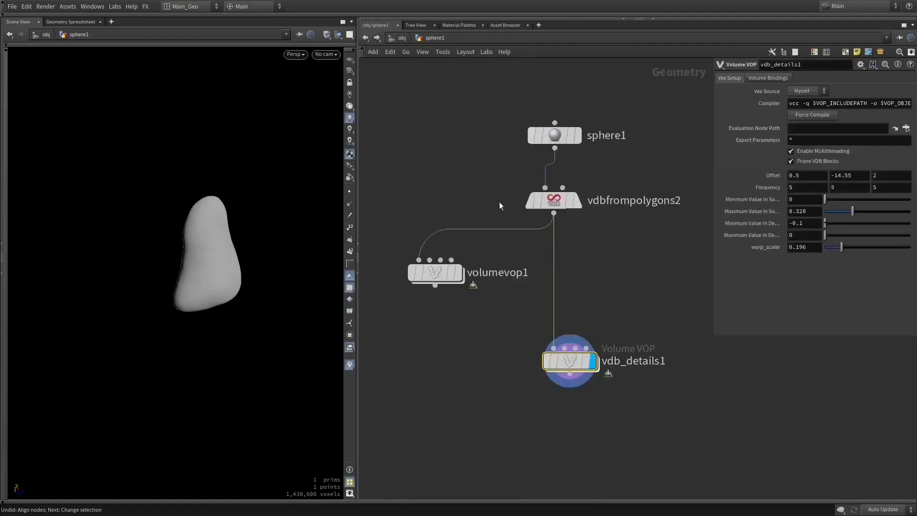
- Inside volumevop1, add a Turbulent Noise node and wire the global P output into its position input
double_click(434, 272)
middle_click_drag(699, 203, 595, 195)
left_click_drag(621, 173, 678, 247)
middle_click_drag(626, 280, 591, 276)
key("Tab")
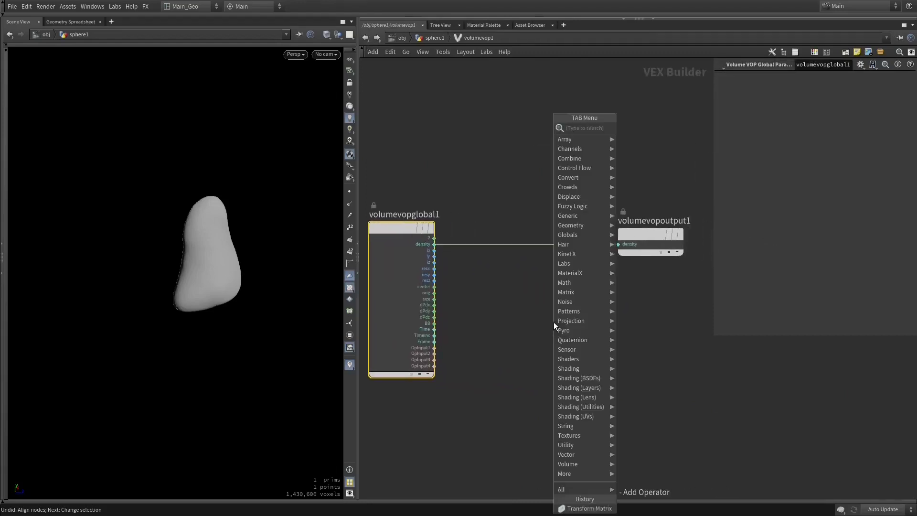
type("turb")
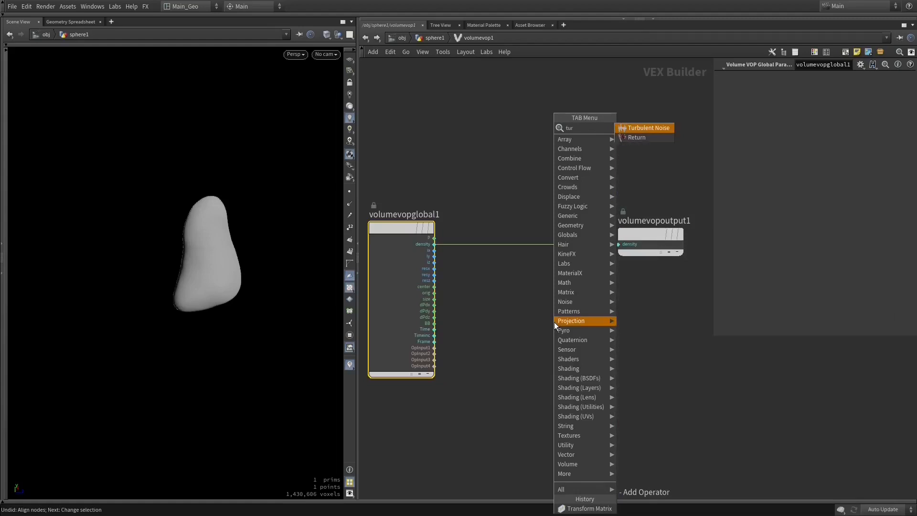
key("Return")
left_click_drag(522, 338, 434, 238)
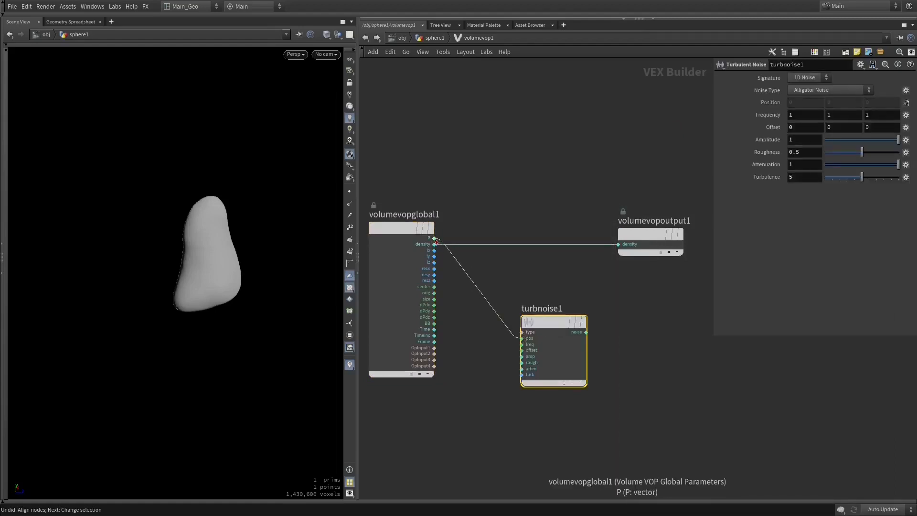
- Insert an Add node on the density wire and connect the turbnoise1 noise output to its second input
left_click_drag(571, 259, 572, 260)
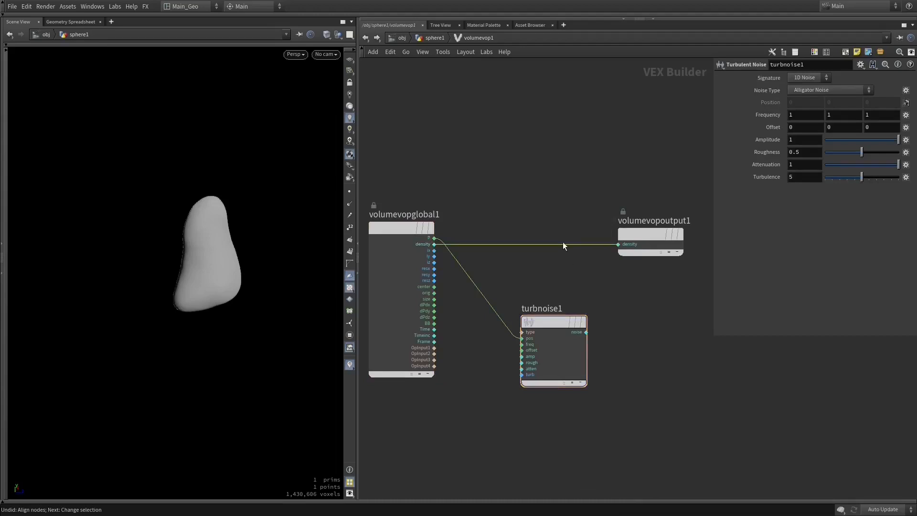
key("Tab")
type("add")
key("Return")
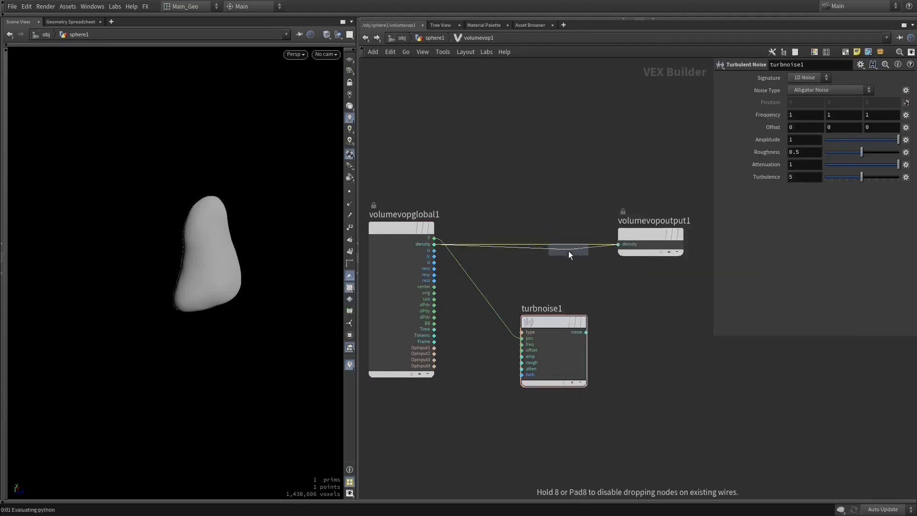
left_click(576, 243)
key("shift+s")
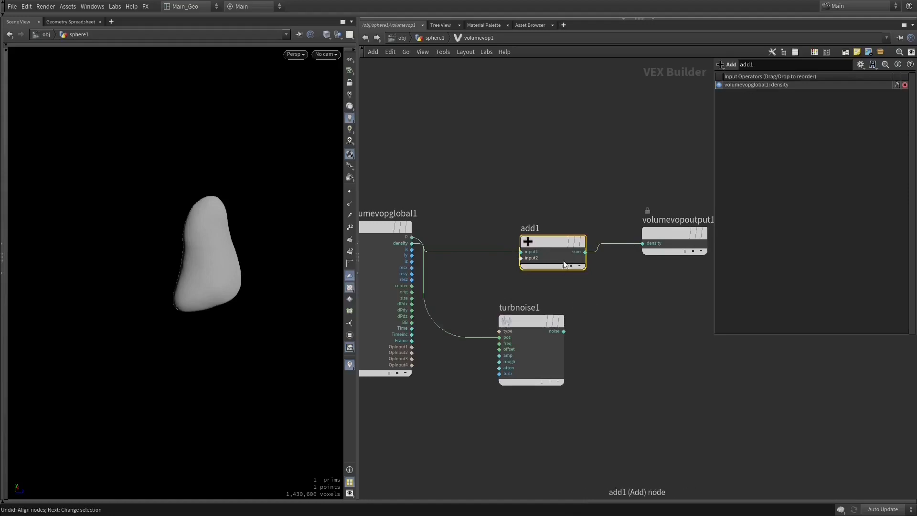
left_click_drag(564, 264, 599, 281)
left_click_drag(563, 331, 563, 281)
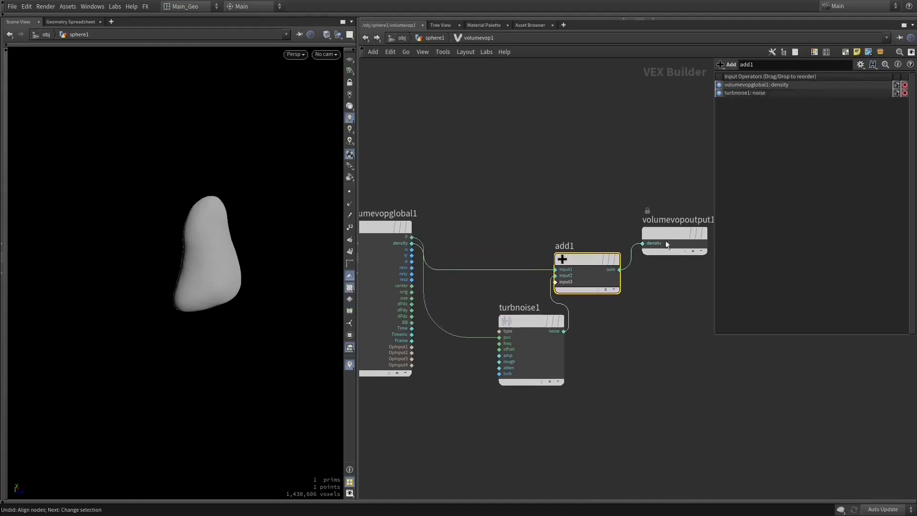
- Line up volumevopoutput1 with the Add node and select all four nodes of the volumevop1 network
left_click_drag(666, 244, 698, 270)
middle_click_drag(677, 298, 623, 292)
middle_click_drag(456, 201, 546, 200)
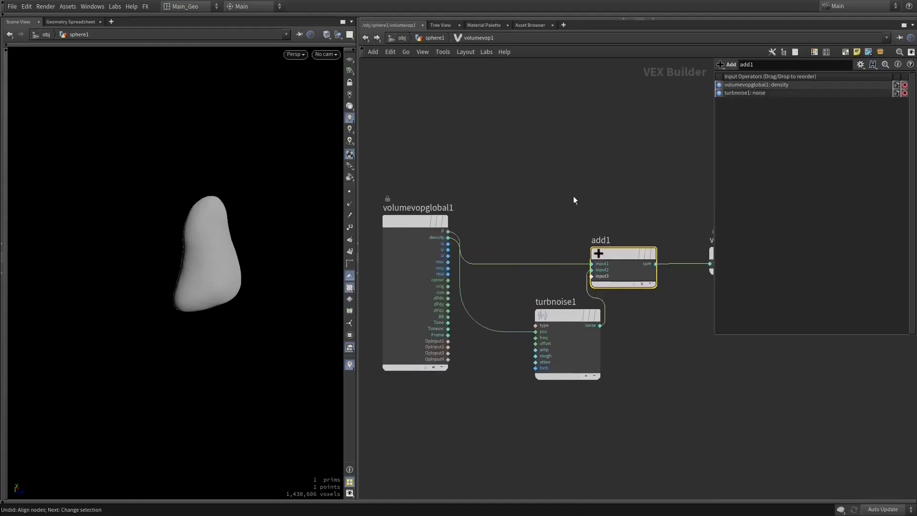
scroll(573, 195, "down", 4)
left_click_drag(663, 180, 485, 281)
scroll(571, 292, "up", 5)
middle_click_drag(644, 303, 611, 378)
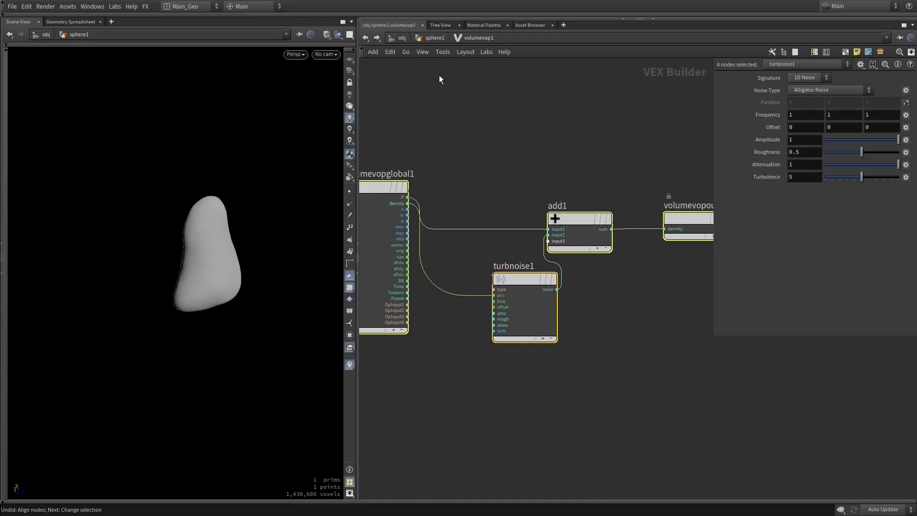
- Open the vdb_details1 network and cut the wire from fit1 to add1, leaving it ending in a dot
left_click(366, 38)
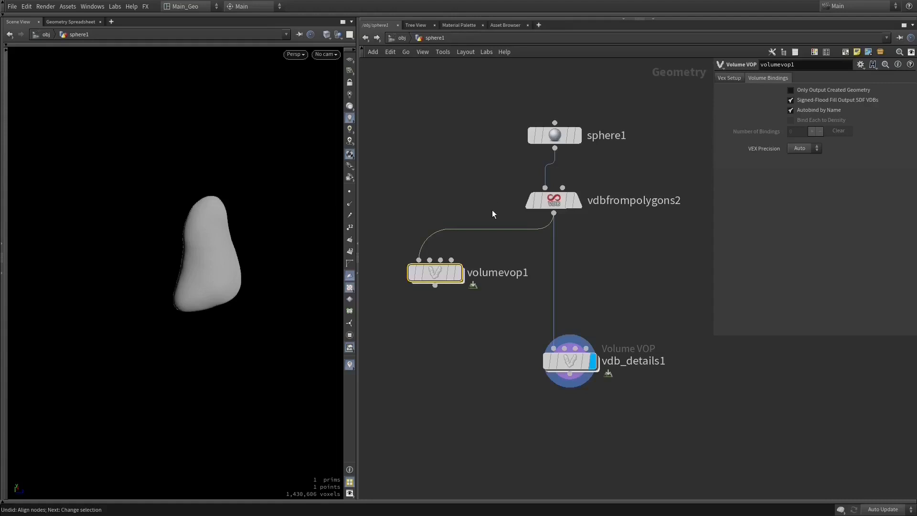
double_click(561, 356)
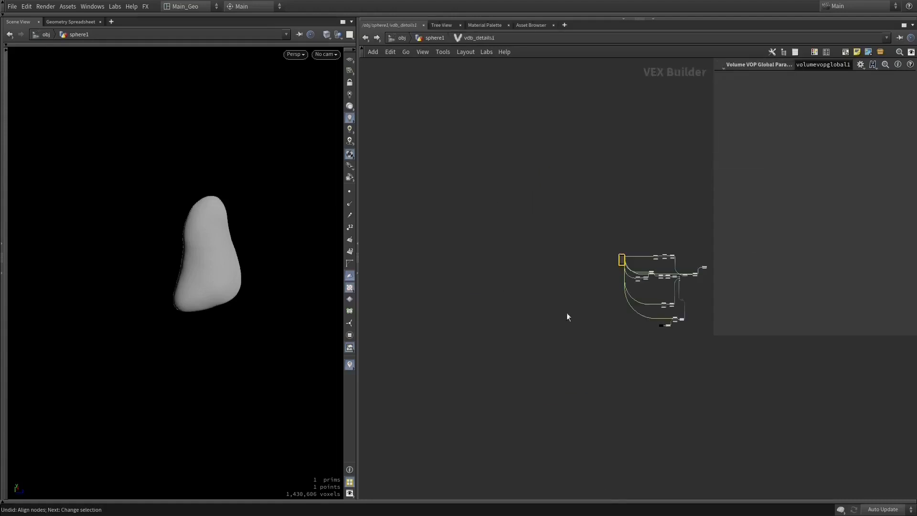
scroll(539, 270, "up", 10)
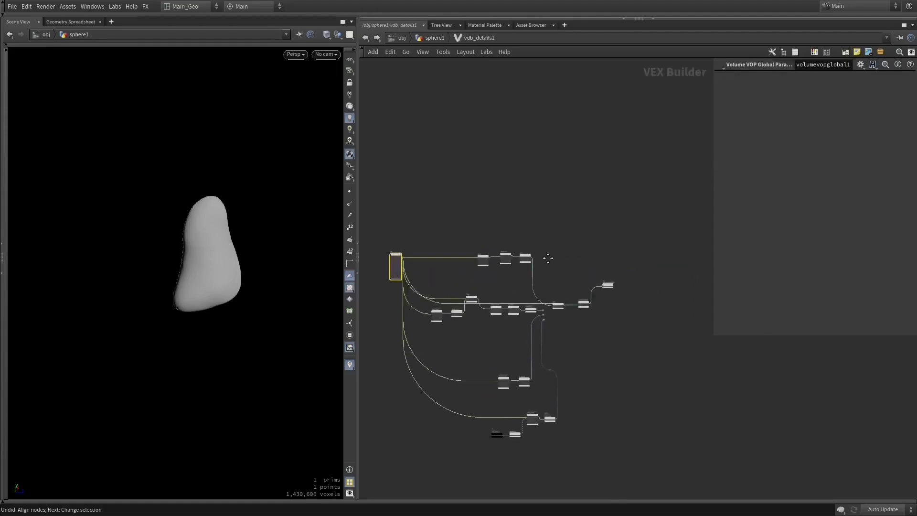
scroll(585, 305, "up", 2)
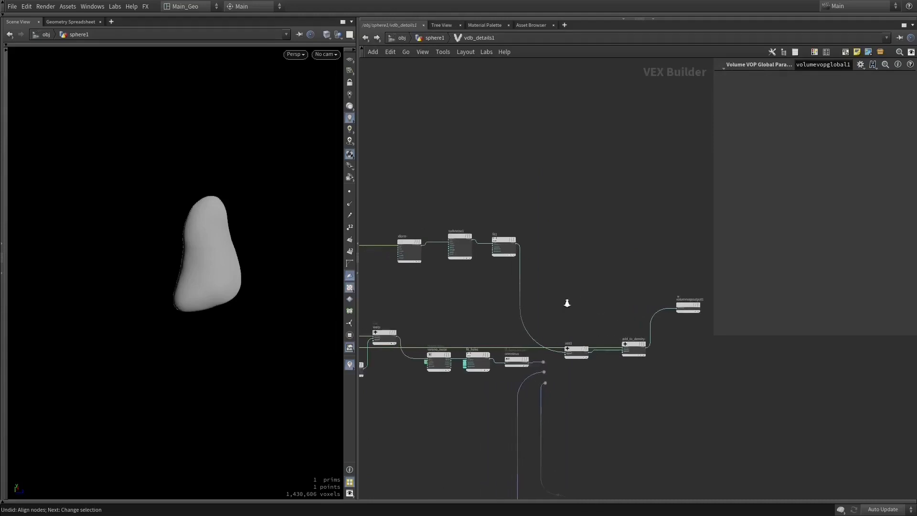
scroll(567, 303, "up", 4)
left_click_drag(549, 399, 556, 421)
key("y")
left_click_drag(423, 280, 390, 288)
left_click_drag(402, 133, 456, 361)
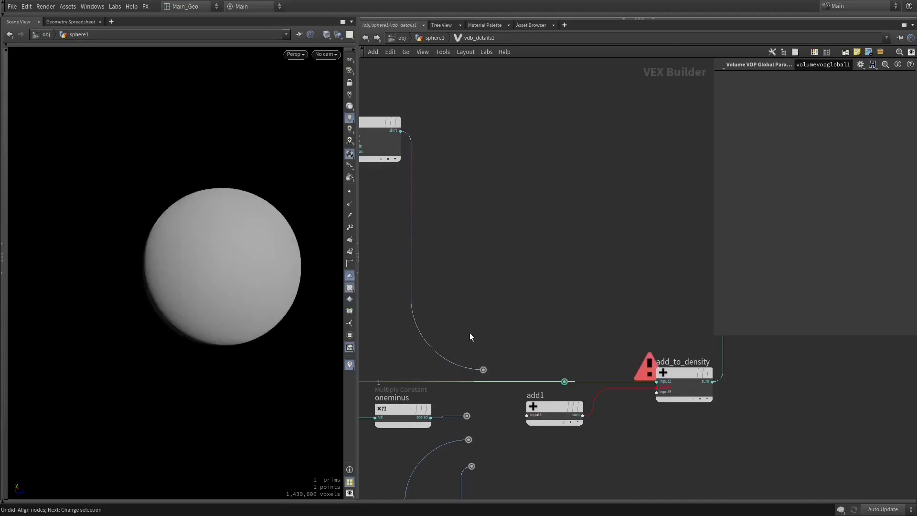
- Reconnect the fit1 output to the add1 input through its dot
middle_click_drag(488, 354, 499, 307)
left_click_drag(506, 323, 542, 367)
middle_click_drag(507, 244, 721, 358)
middle_click_drag(546, 269, 611, 293)
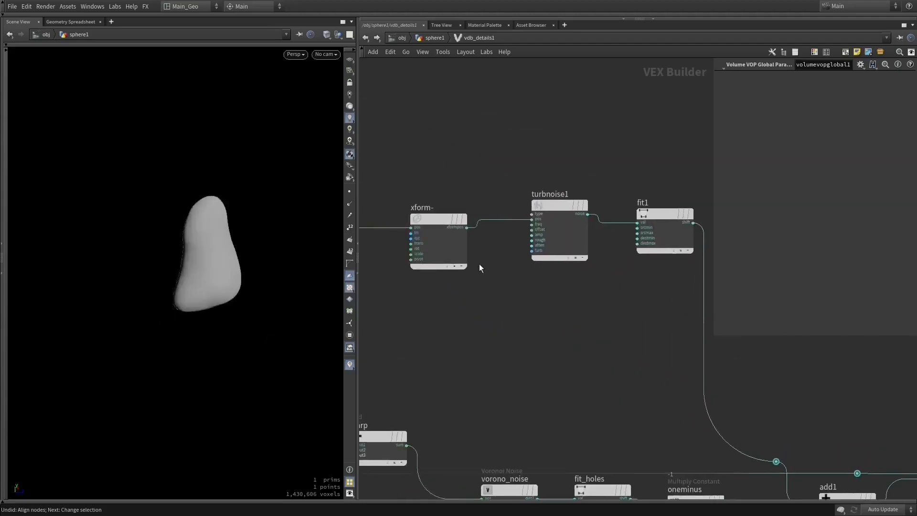
- Check the xform- node's translate, and try Alligator Noise with a roughness of 0.377 on turbnoise1
left_click(425, 218)
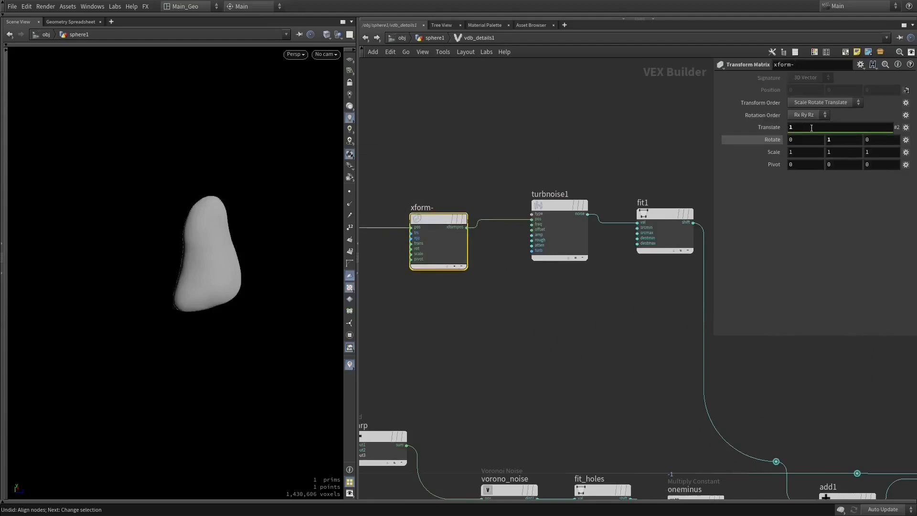
left_click(801, 127)
left_click(547, 205)
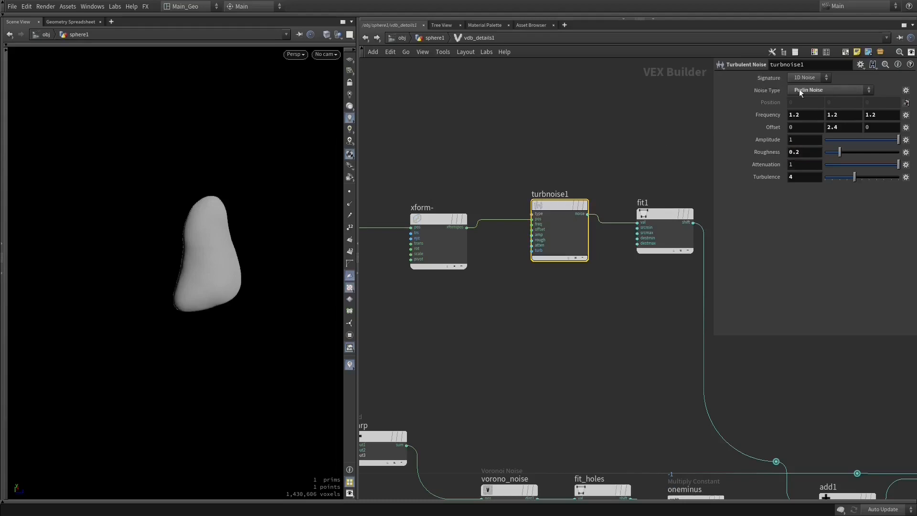
left_click(829, 91)
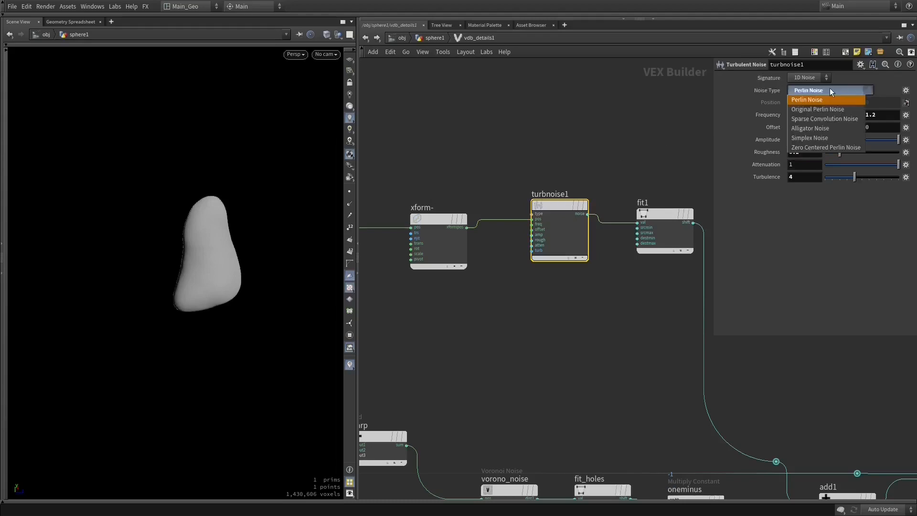
left_click(810, 128)
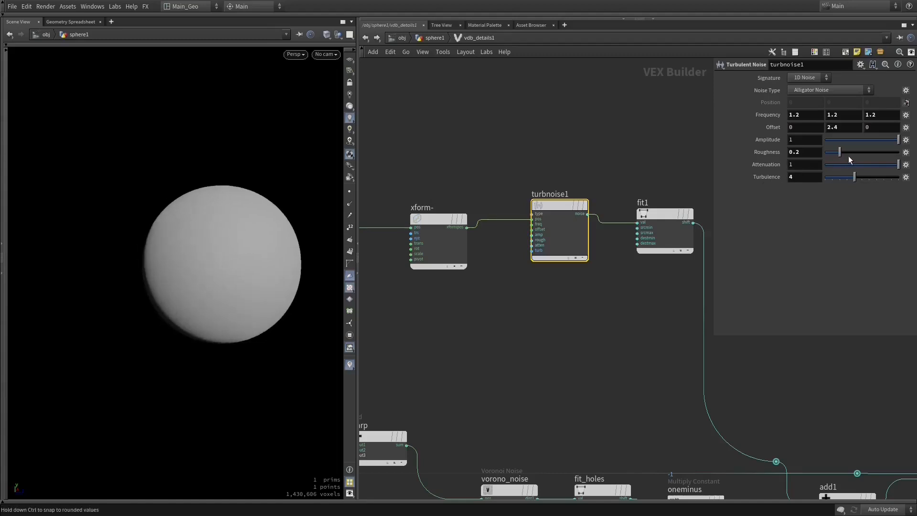
left_click_drag(856, 152, 870, 151)
- Try a Destination Min of 0.396 on fit1 and undo it
middle_click_drag(601, 145, 538, 124)
key("ctrl+z")
left_click(600, 210)
left_click(862, 117)
key("ctrl+z")
left_click_drag(844, 111, 854, 113)
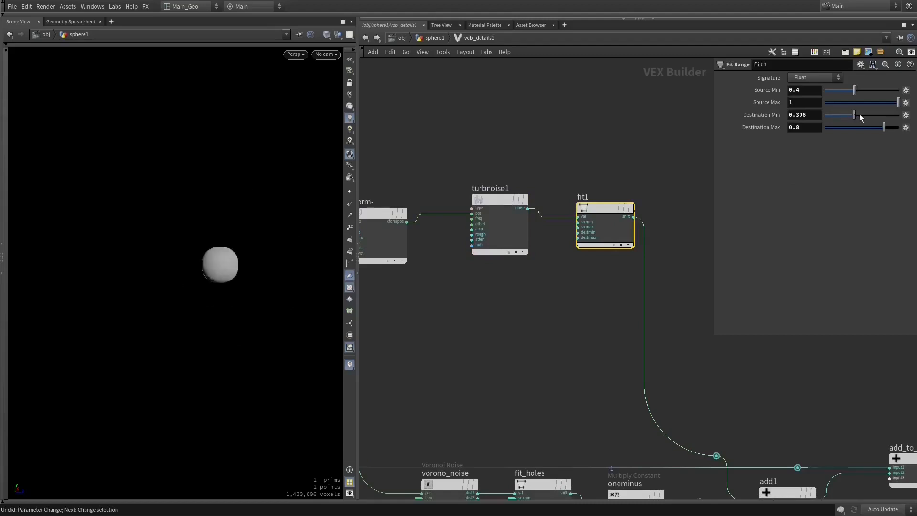
key("ctrl+z")
key("ctrl+z")
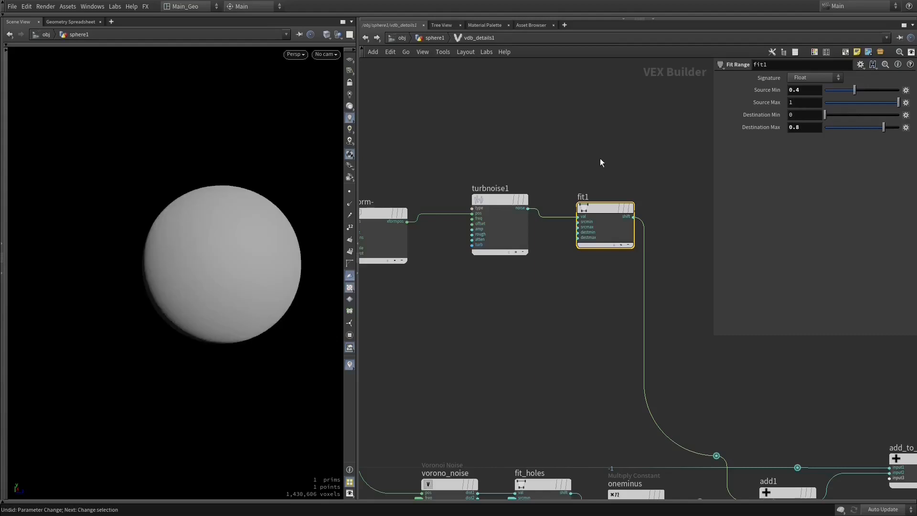
- Switch turbnoise1 to Perlin Noise and undo the change
left_click(485, 205)
left_click(814, 91)
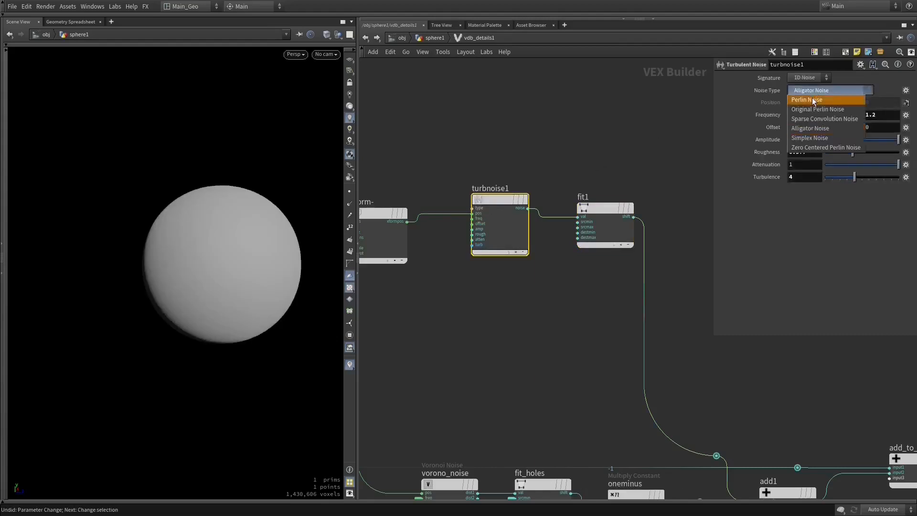
left_click(812, 98)
middle_click_drag(678, 139, 663, 136)
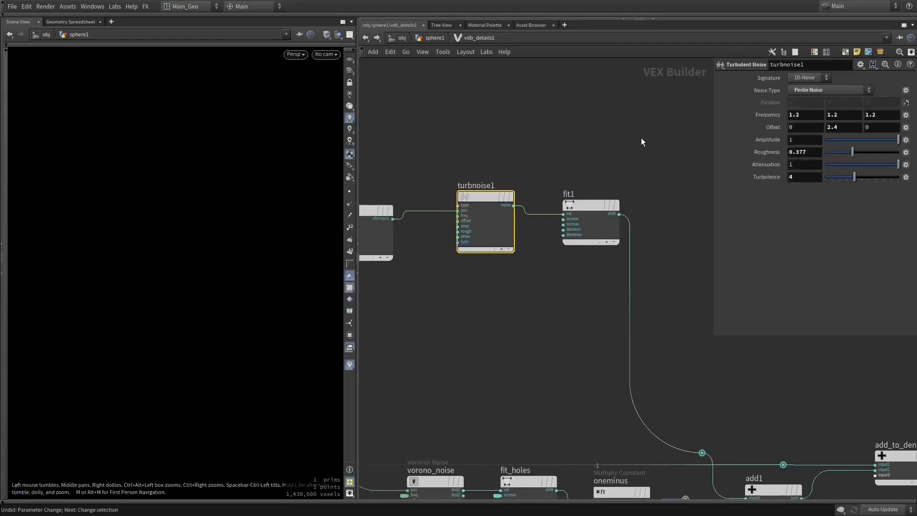
key("ctrl+z")
key("ctrl+z")
left_click(488, 197)
key("ctrl+z")
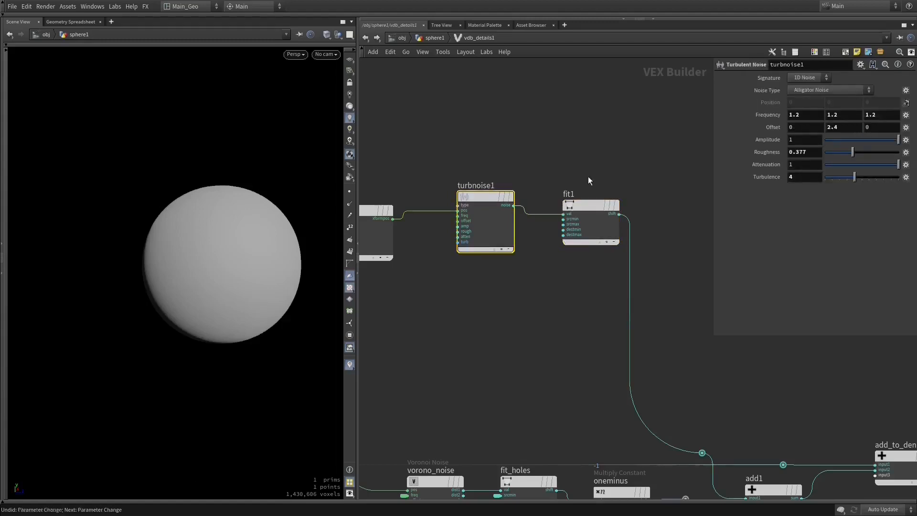
- Restore turbnoise1 to Perlin Noise with a roughness of 0.2
middle_click_drag(623, 217, 651, 239)
left_click(623, 182)
left_click(514, 174)
left_click(818, 92)
left_click(813, 99)
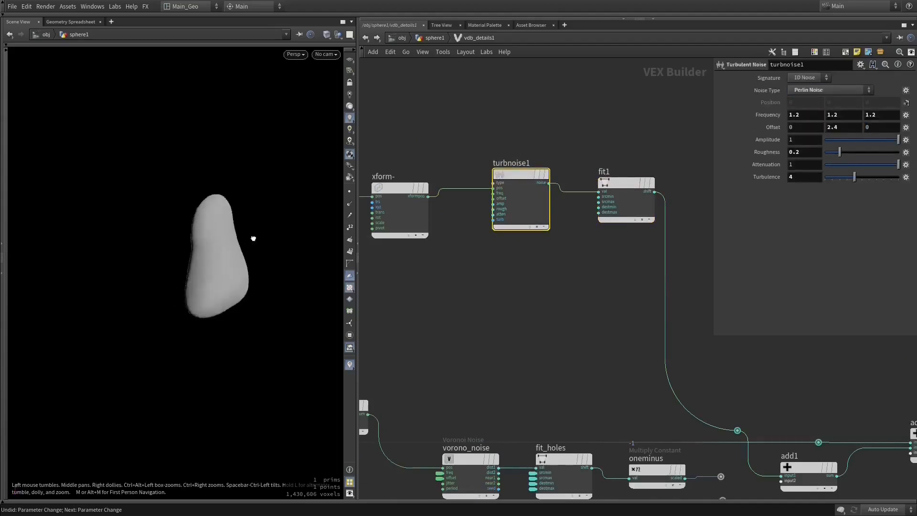
- Examine the deformed shape from several angles in the viewport and review the source and destination ranges of fit1
key("f")
left_click_drag(334, 306, 282, 253)
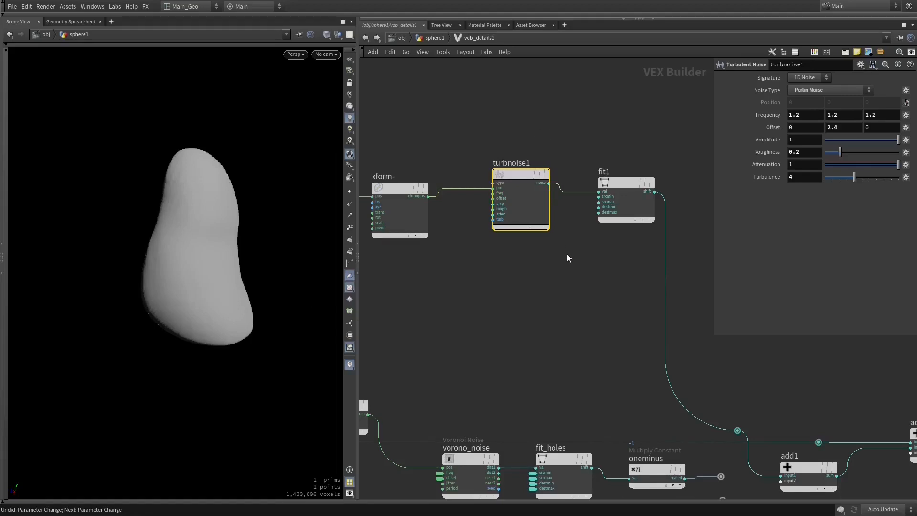
middle_click_drag(567, 258, 497, 218)
left_click_drag(267, 229, 168, 217)
middle_click_drag(569, 158, 657, 194)
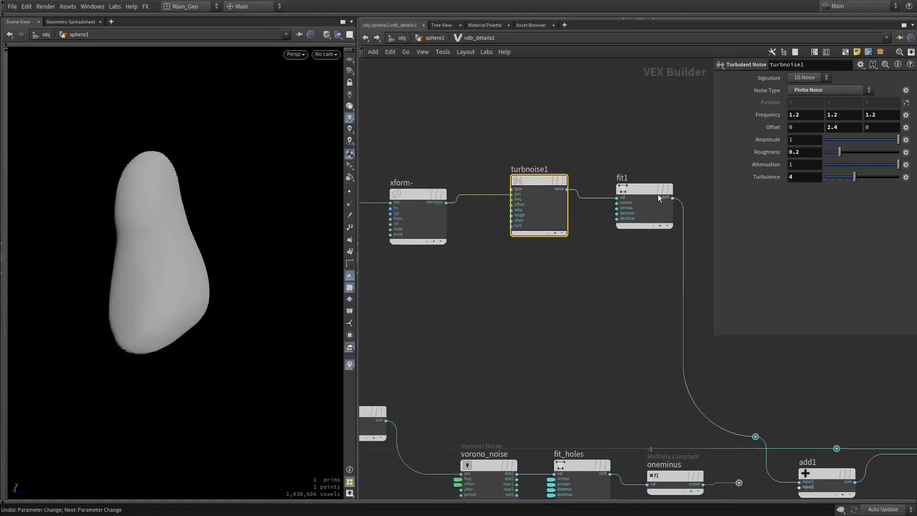
left_click(640, 188)
middle_click_drag(641, 228, 537, 247)
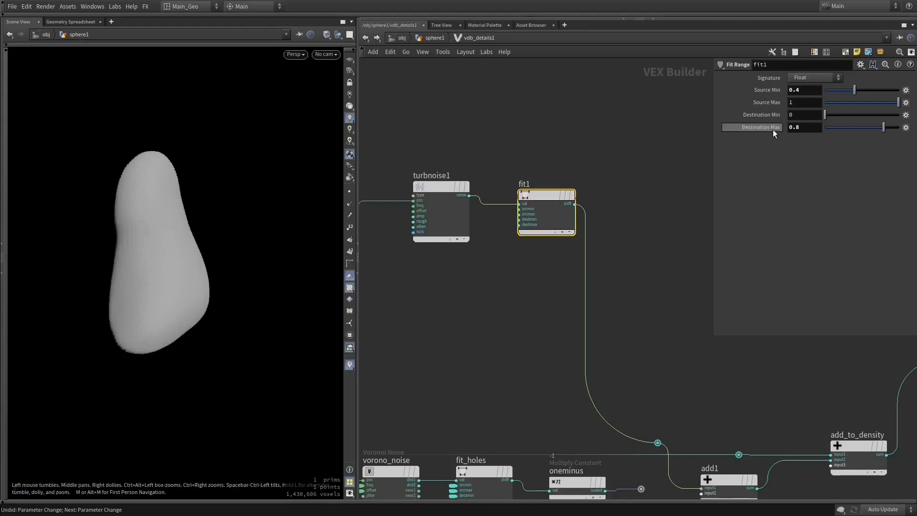
left_click_drag(93, 221, 182, 227)
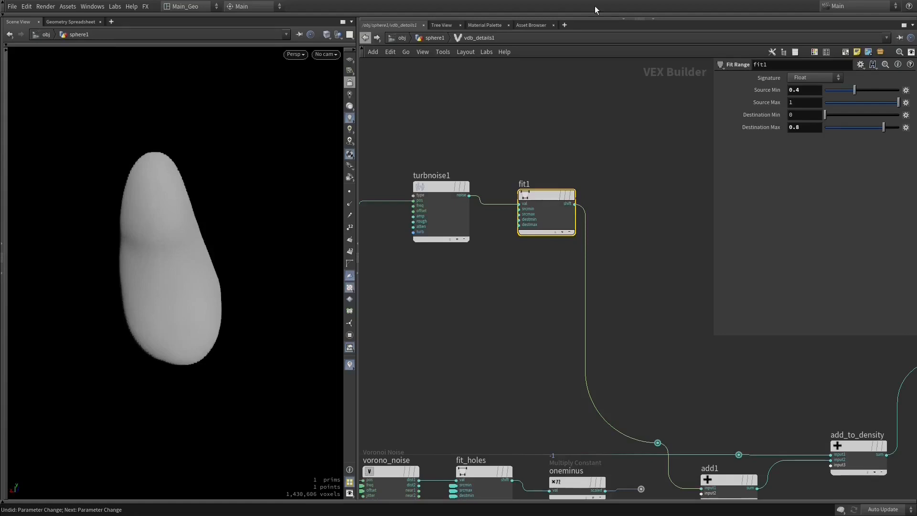
- Reduce the Exterior Band Voxels of vdbfrompolygons2 and reopen the vdb_details1 network
left_click(369, 40)
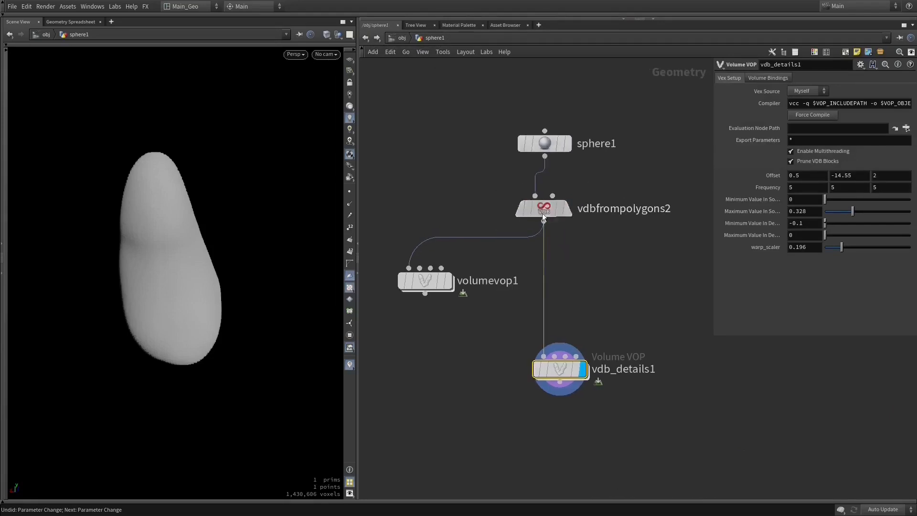
left_click(542, 213)
left_click(809, 136)
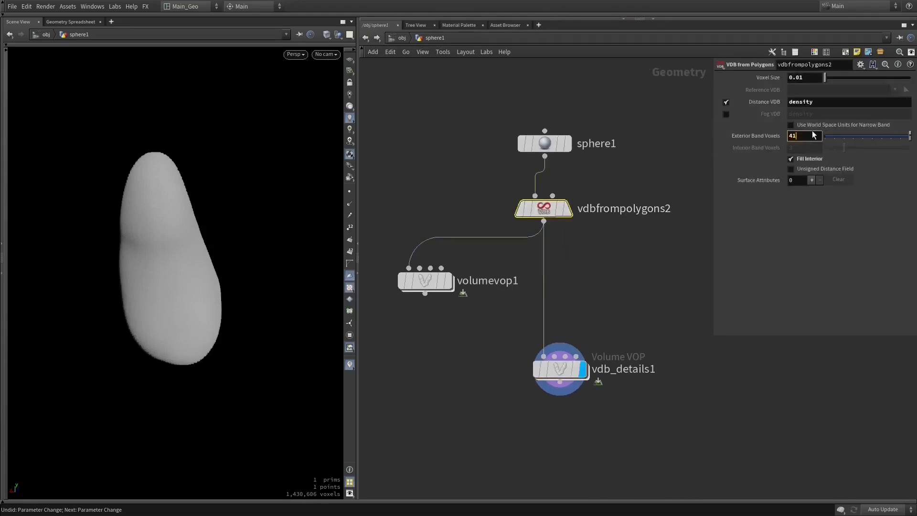
key("Return")
double_click(562, 365)
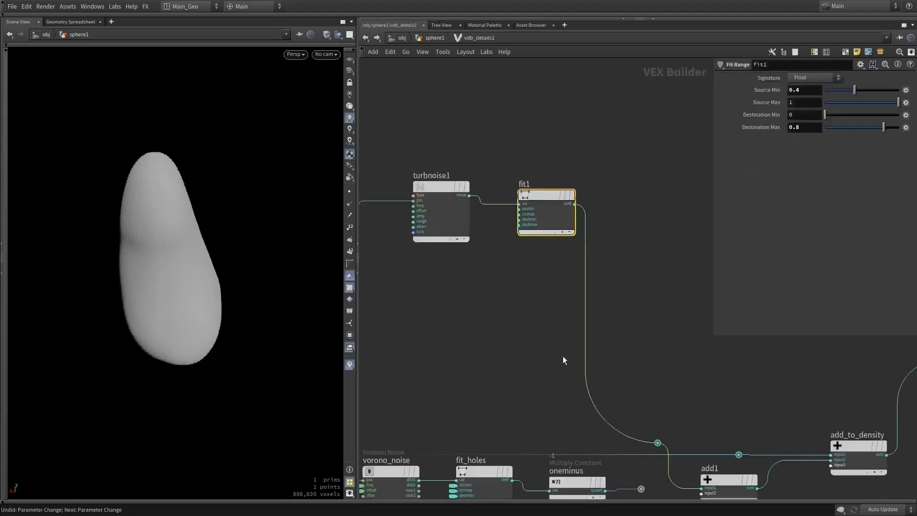
middle_click_drag(530, 260, 622, 221)
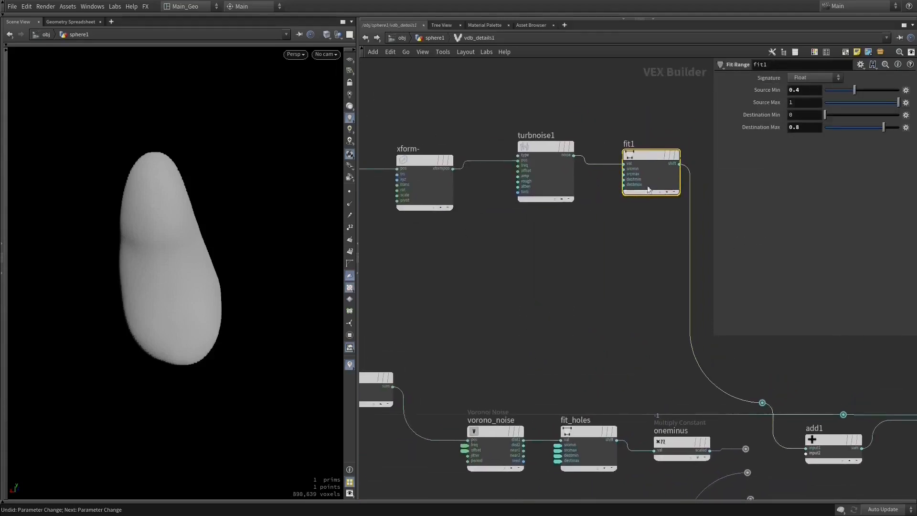
- Try Destination Max values of 1.1 and 1 on fit1 and check the deformed shape from another angle
left_click_drag(793, 130, 792, 130)
type("1.1")
key("Return")
left_click_drag(54, 215, 127, 212)
left_click_drag(878, 127, 901, 131)
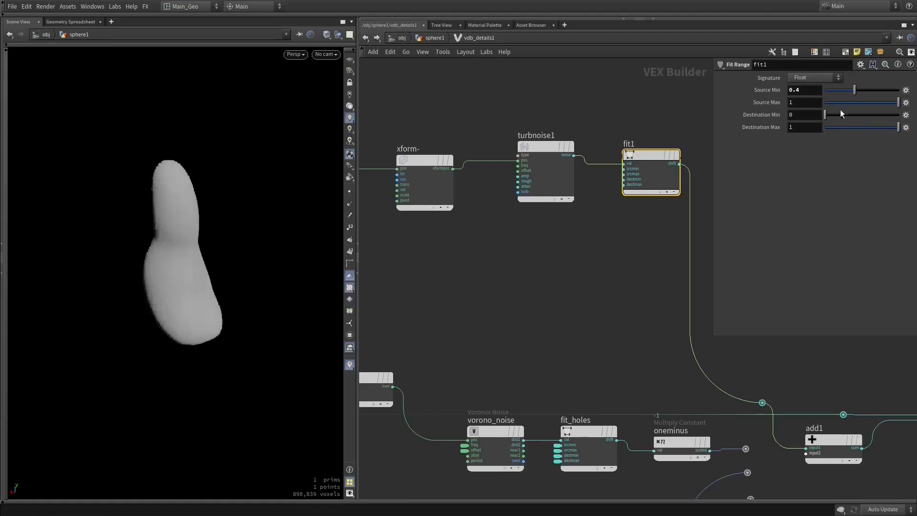
- Try a Source Min of 0.623, a Source Max of 0.675 and a Destination Max of -1 on fit1
mouse_move(854, 91)
left_mouse_down()
mouse_move(878, 90)
mouse_move(859, 103)
mouse_move(875, 103)
left_mouse_up()
left_click(885, 102)
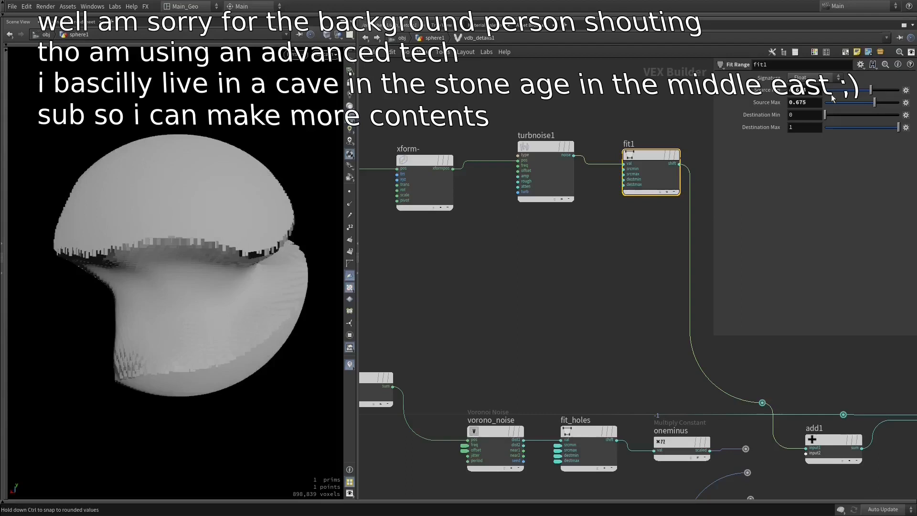
left_click(805, 128)
type("-1")
key("Return")
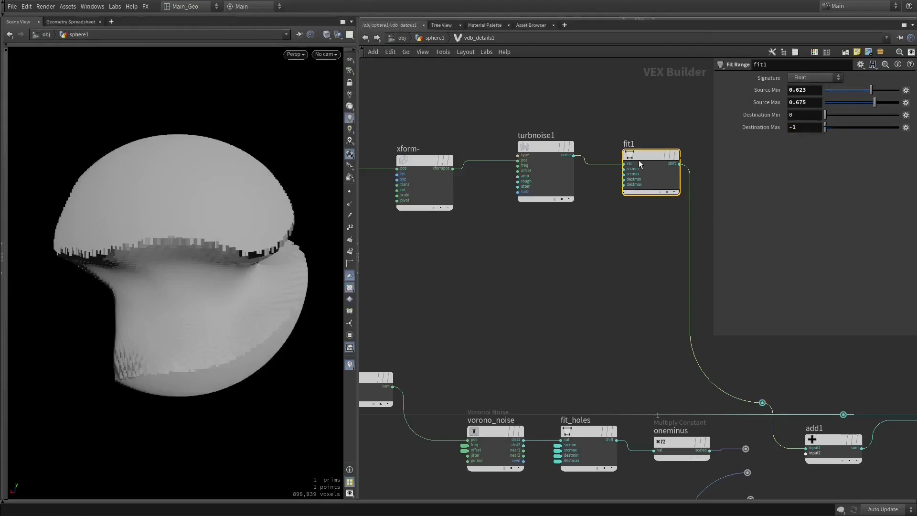
- Vary the Destination Max of fit1 through negative values, including -2.227, and set it to -.5
middle_click_drag(804, 127, 805, 156)
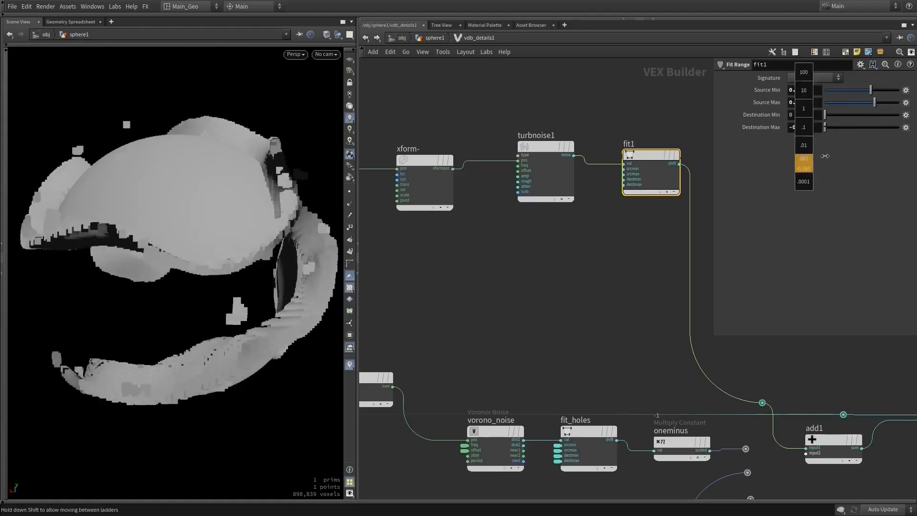
middle_click_drag(888, 158, 89, 153)
middle_click_drag(648, 182, 368, 193)
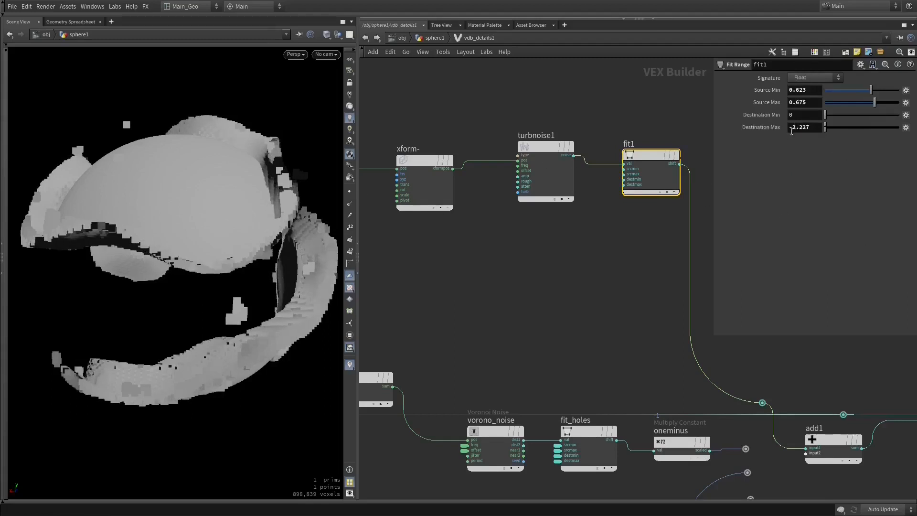
left_click(815, 127)
type("-.5")
key("Return")
- Examine the fragmented volume from several angles in the viewport
left_click_drag(204, 232, 231, 238)
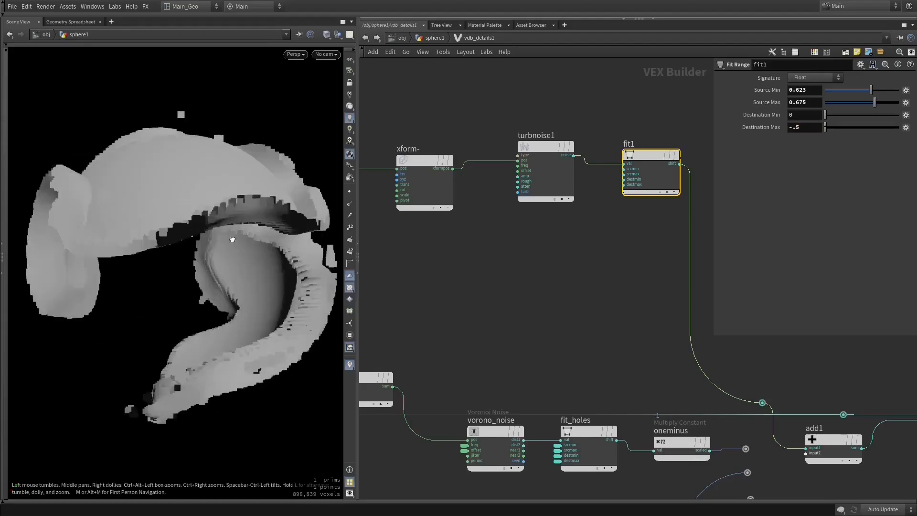
left_click_drag(195, 296, 136, 276)
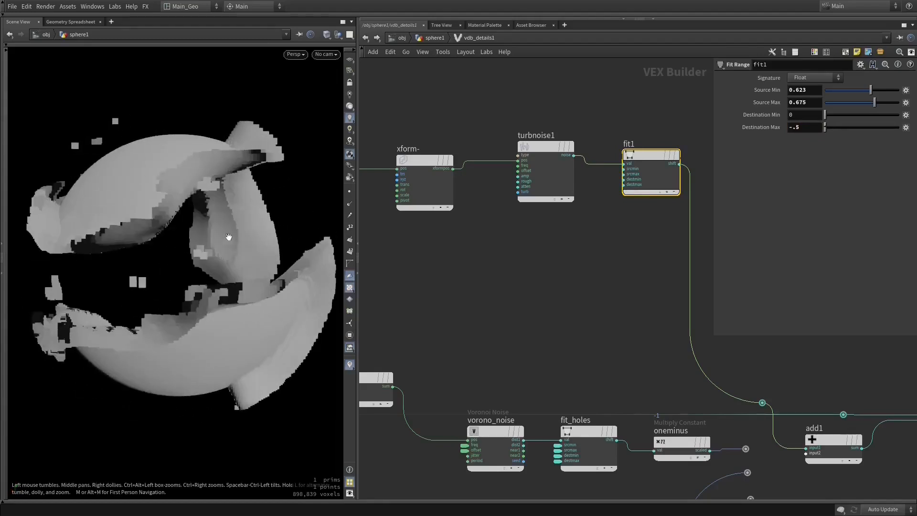
left_click_drag(229, 235, 189, 246)
left_click_drag(282, 222, 164, 219)
left_click_drag(110, 210, 163, 209)
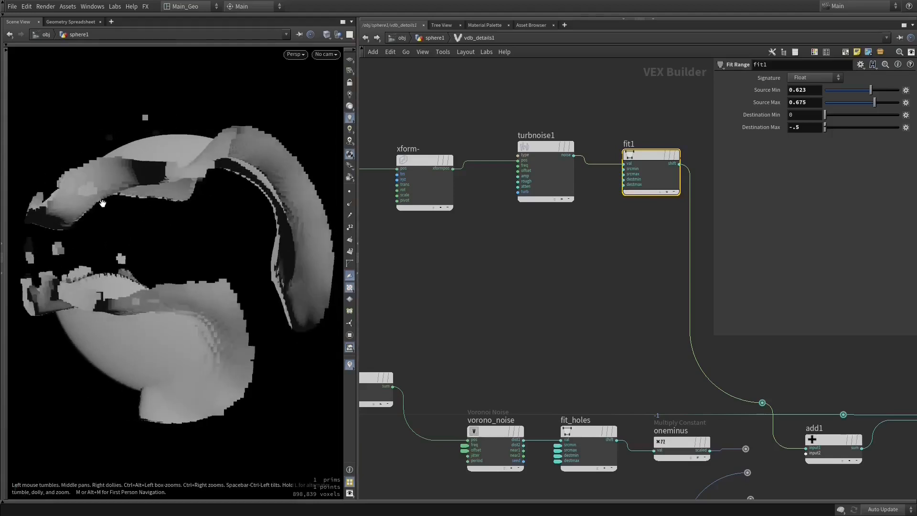
left_click_drag(87, 219, 196, 249)
left_click_drag(121, 290, 168, 247)
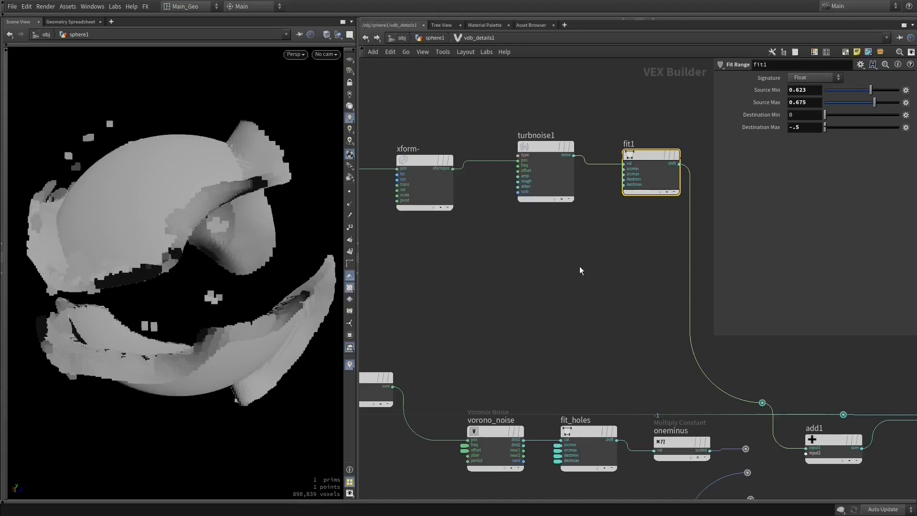
- Undo the fit1 range changes back to a Source Min of 0.4 and a Destination Max of 0.8
key("ctrl+z")
key("ctrl+z")
key("ctrl+z")
key("ctrl+z")
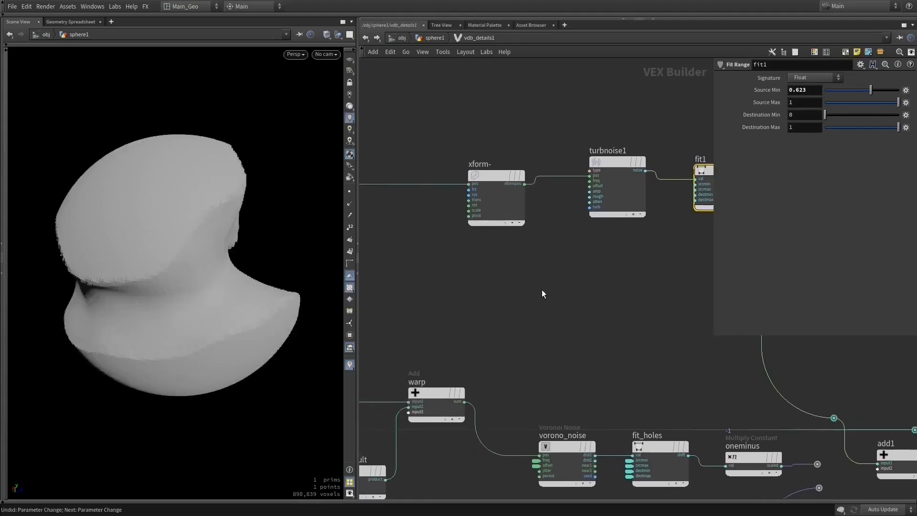
left_click_drag(287, 282, 251, 276)
key("ctrl+z")
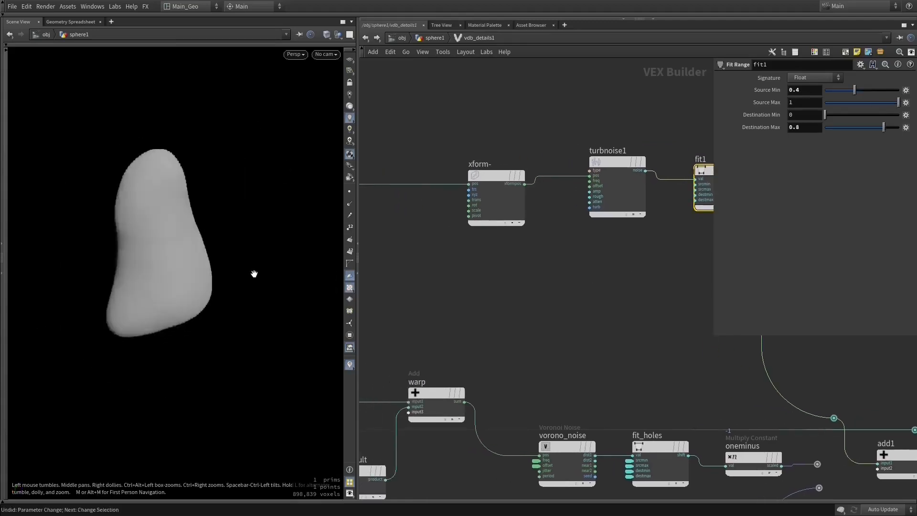
- Examine the smooth deformed shape up close and follow the fit1 output through the network to add1
middle_click_drag(622, 282, 491, 273)
middle_click_drag(558, 274, 544, 265)
mouse_move(194, 265)
left_mouse_down()
mouse_move(186, 263)
mouse_move(199, 265)
left_mouse_up()
right_click_drag(162, 250, 282, 275)
left_click_drag(112, 242, 153, 251)
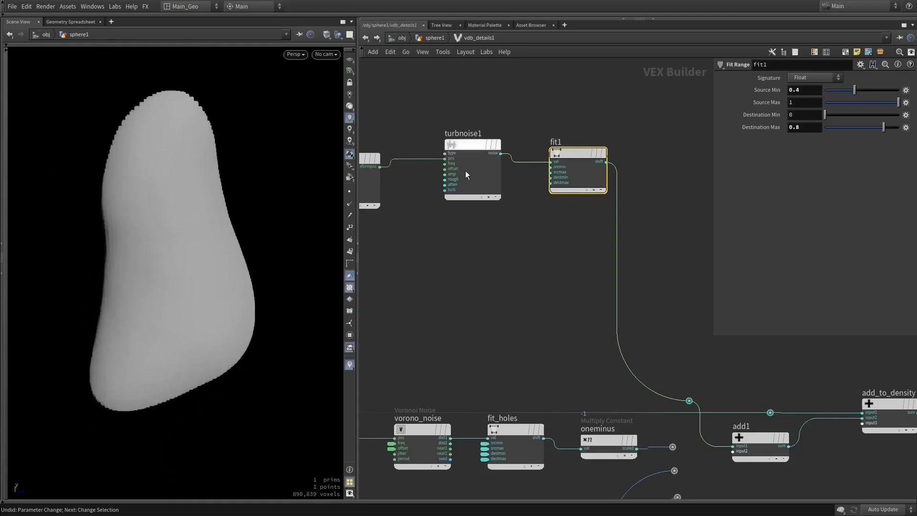
middle_click_drag(480, 286, 405, 251)
right_click_drag(592, 293, 540, 308)
middle_click_drag(514, 309, 501, 248)
right_click_drag(664, 372, 721, 384)
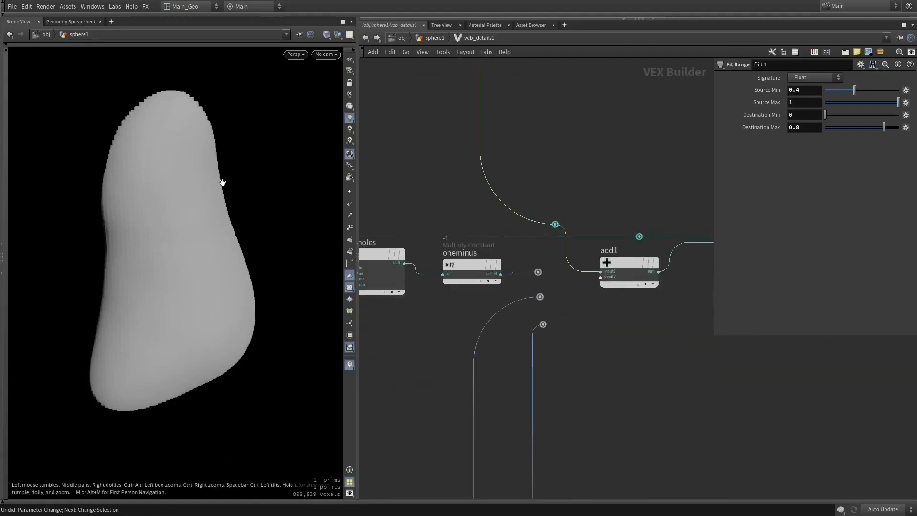
left_click_drag(184, 243, 224, 241)
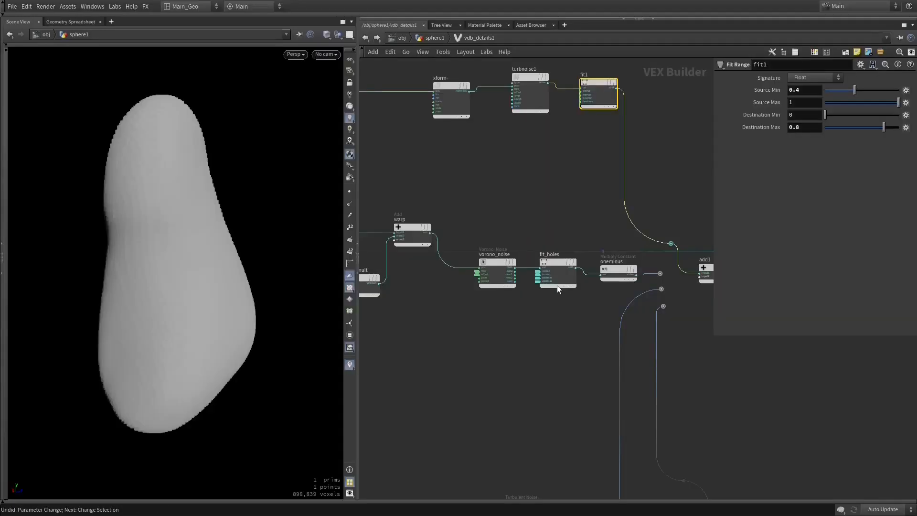
- Review the unconnected branches beside add1, and inspect the parameters of turbnoise1 and fit1
middle_click_drag(665, 271, 548, 269)
right_click(625, 275)
left_click(566, 307)
scroll(574, 299, "up", 4)
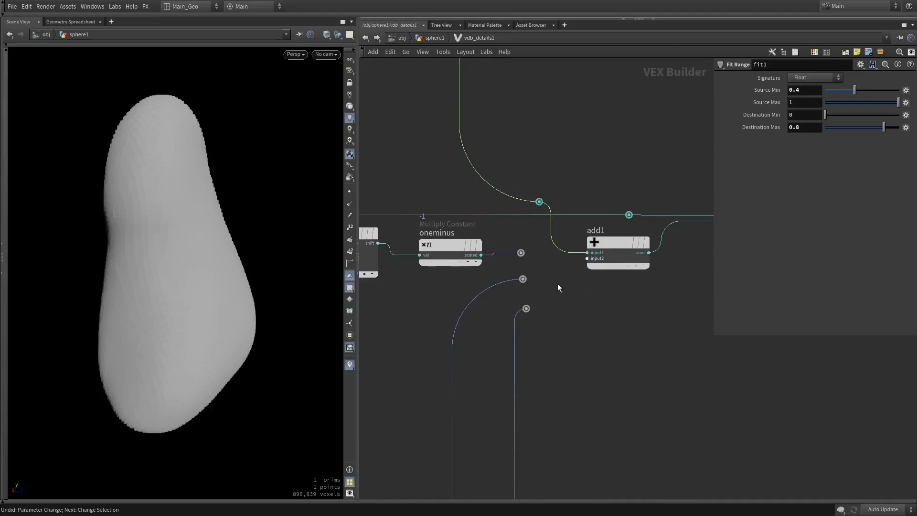
scroll(534, 266, "down", 6)
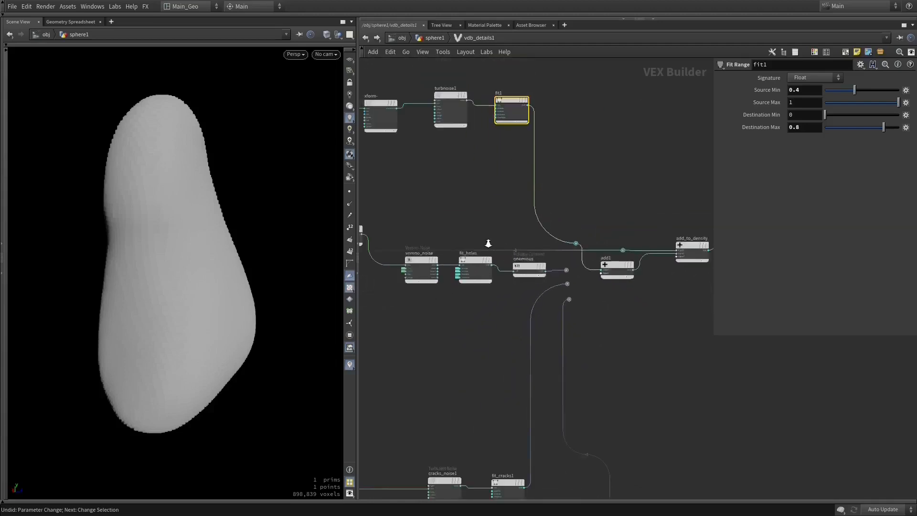
middle_click_drag(537, 248, 580, 245)
middle_click_drag(418, 234, 547, 231)
middle_click_drag(487, 204, 461, 261)
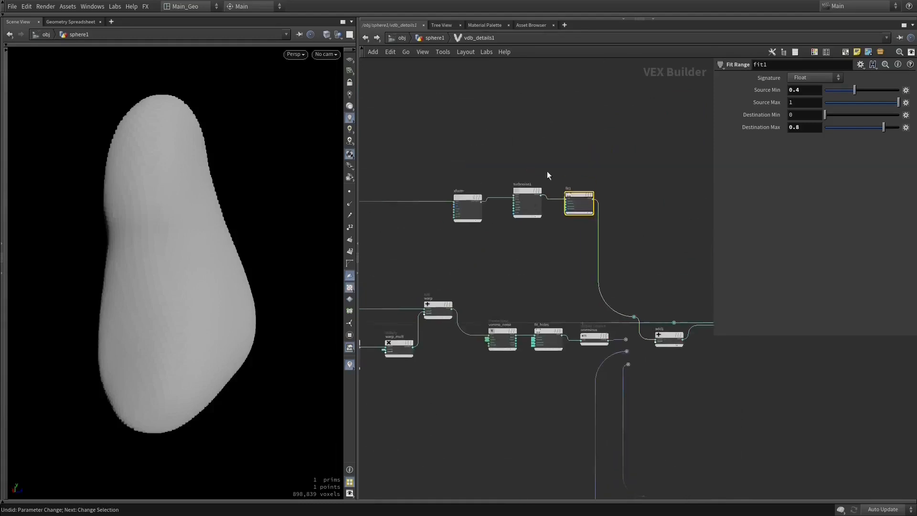
scroll(547, 171, "up", 5)
left_click(507, 219)
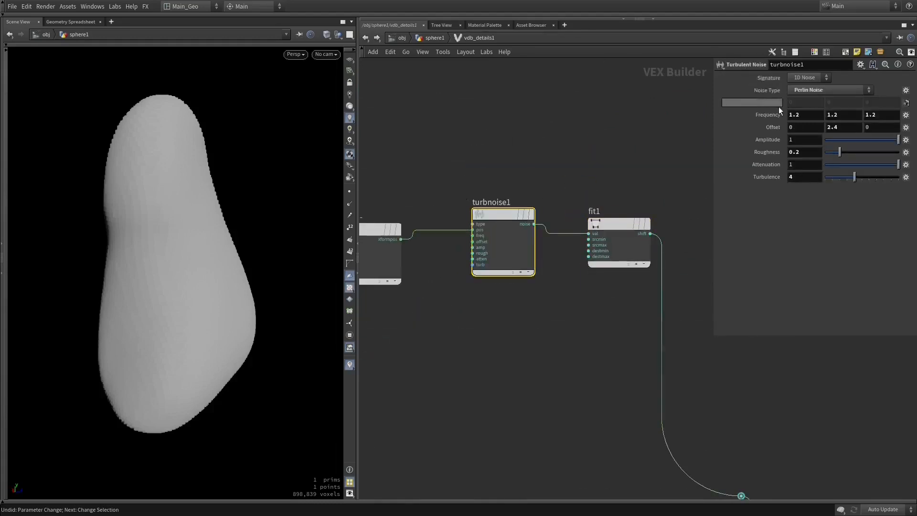
left_click(612, 220)
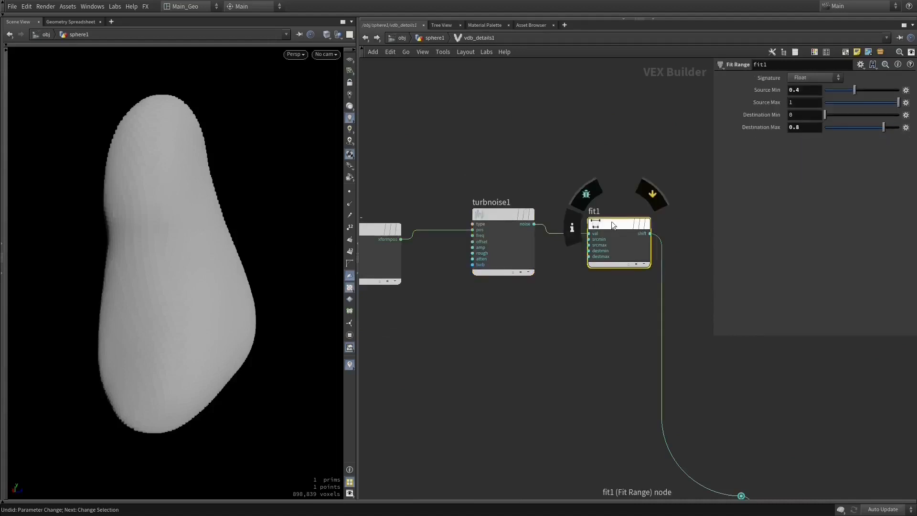
key("Tab")
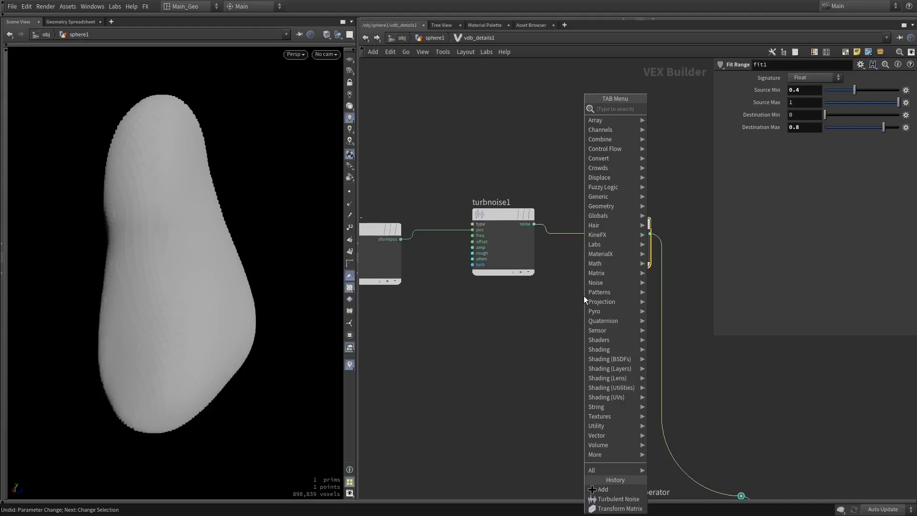
type("fit ra")
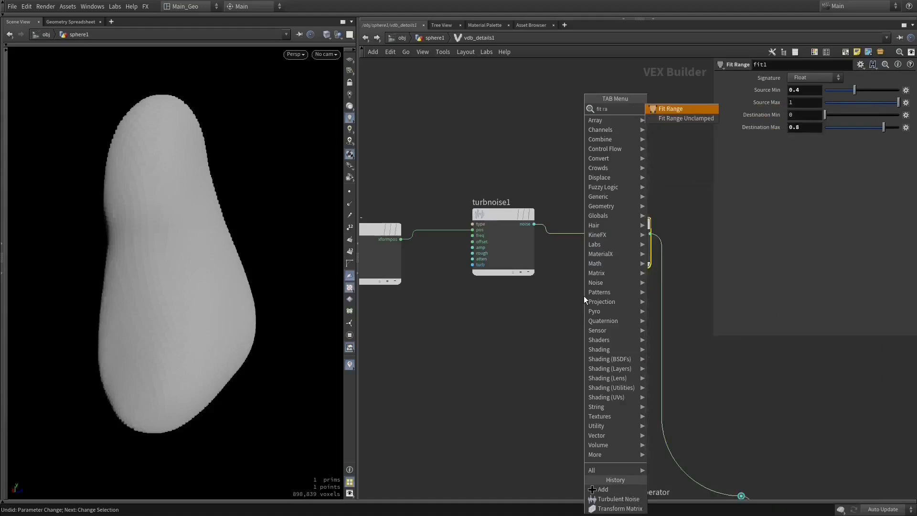
left_click(557, 296)
middle_click_drag(557, 296, 584, 257)
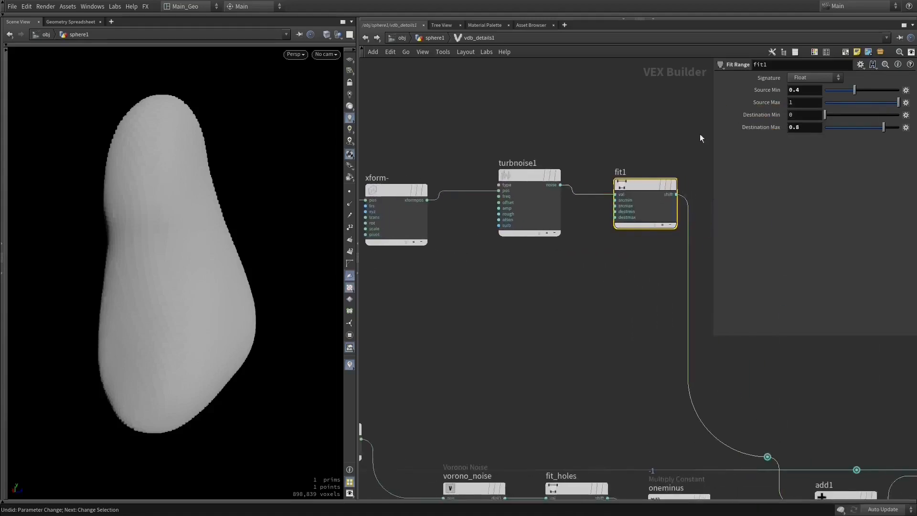
- Connect the oneminus output to the second input of add1 and inspect the resulting holes in the volume
middle_click_drag(607, 301, 726, 192)
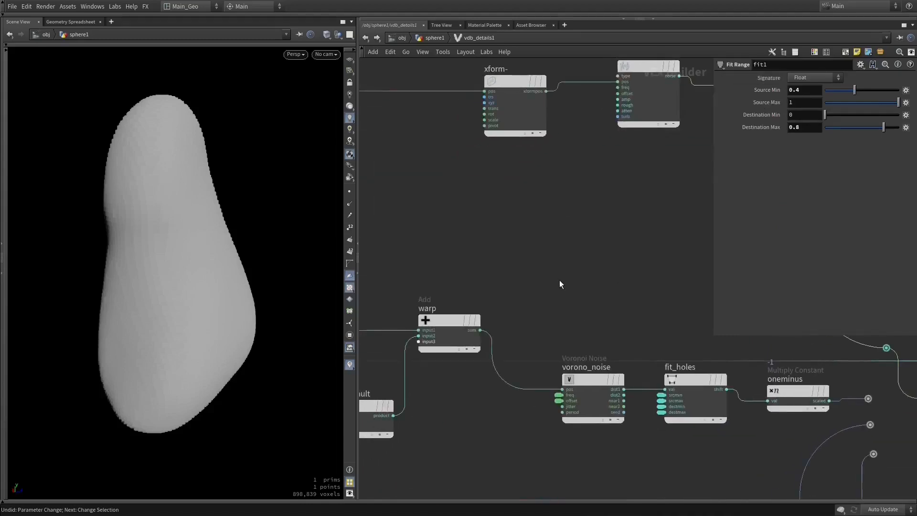
middle_click_drag(605, 221, 705, 234)
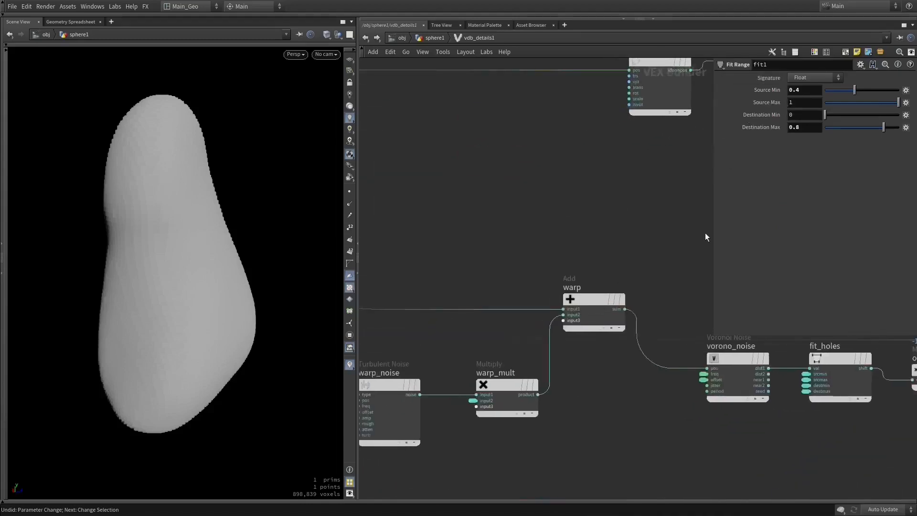
middle_click_drag(579, 182, 687, 140)
middle_click_drag(572, 217, 260, 193)
left_click_drag(472, 328, 538, 333)
left_click_drag(215, 284, 190, 271)
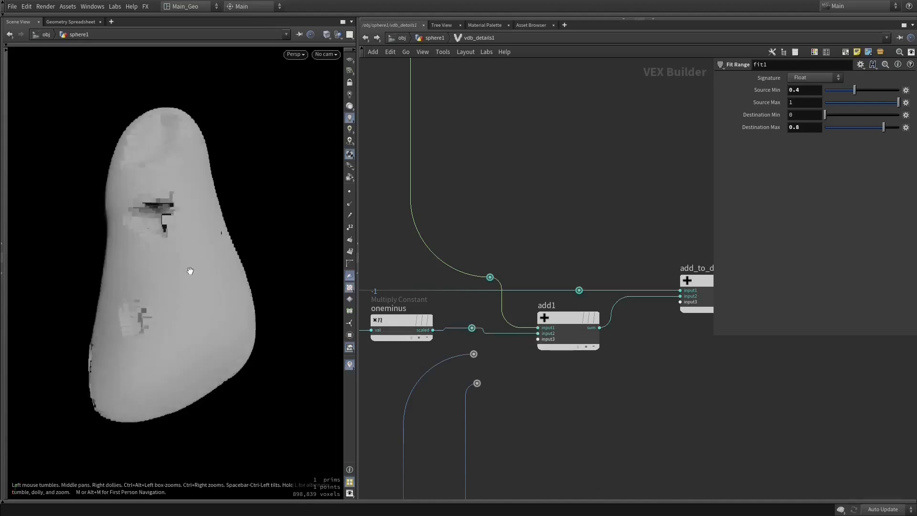
left_click_drag(128, 126, 291, 147)
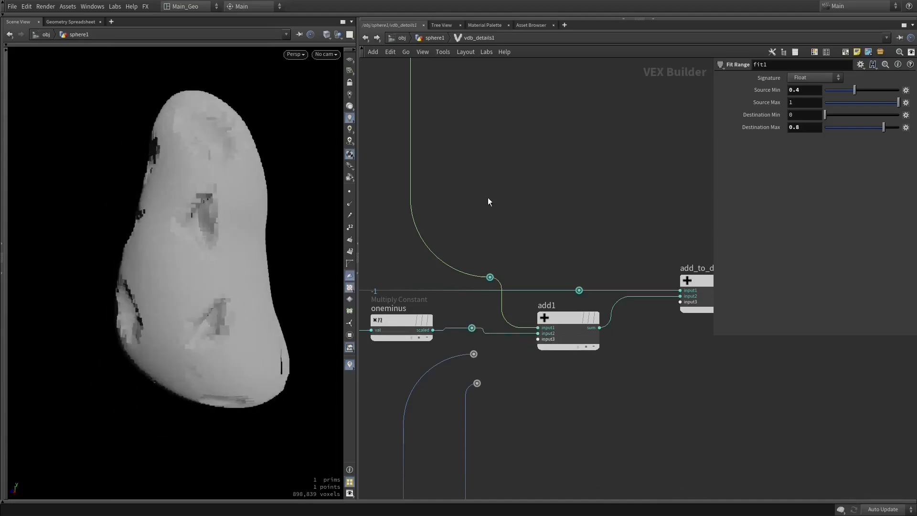
- Trace the holes branch back through warp_noise, warp_mult and warp, and inspect the vorono_noise parameters
middle_click_drag(488, 200, 670, 191)
middle_click_drag(499, 223, 414, 311)
left_click_drag(509, 201, 642, 302)
middle_click_drag(479, 322, 610, 321)
left_click_drag(587, 200, 426, 336)
left_click_drag(442, 297, 424, 294)
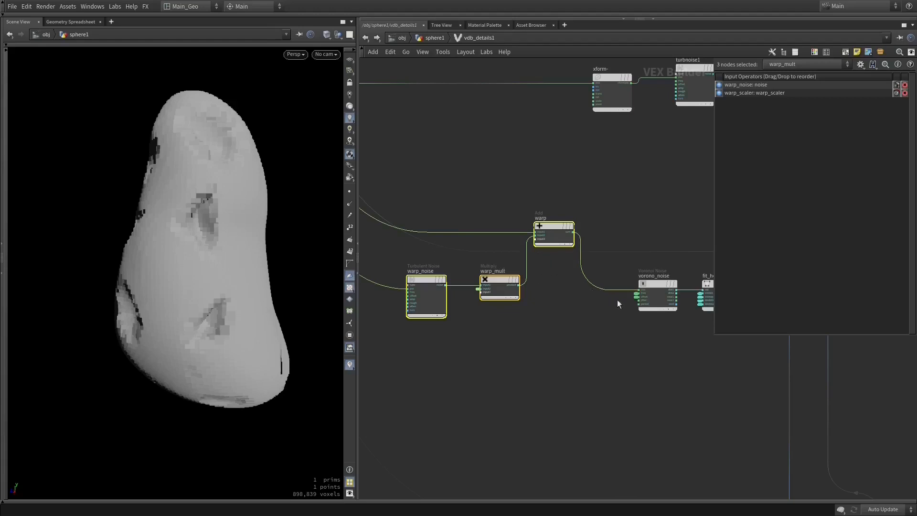
left_click(651, 288)
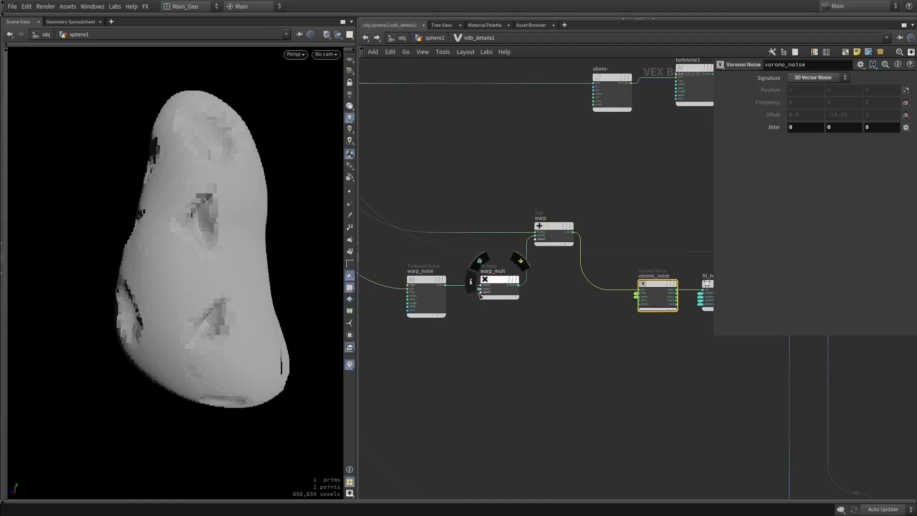
- Add a Constant node below warp_mult and delete it
left_click(471, 324)
key("Tab")
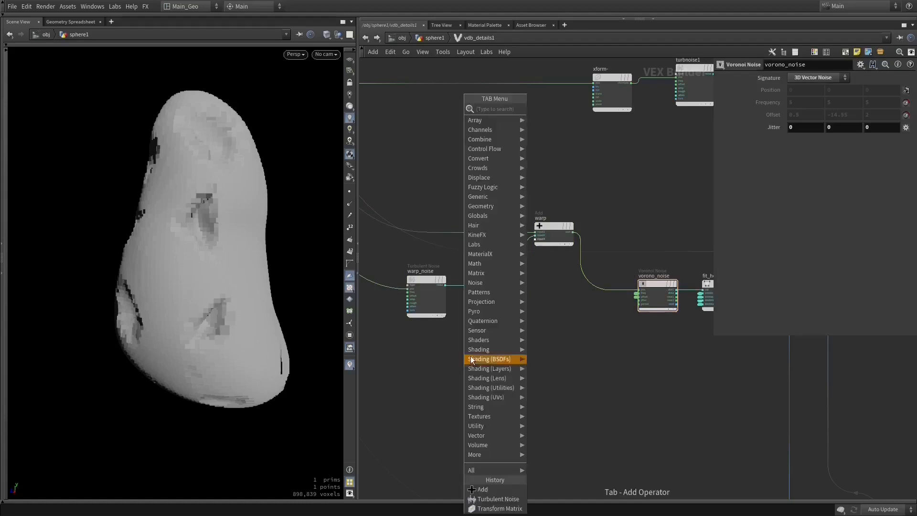
type("cons")
key("Return")
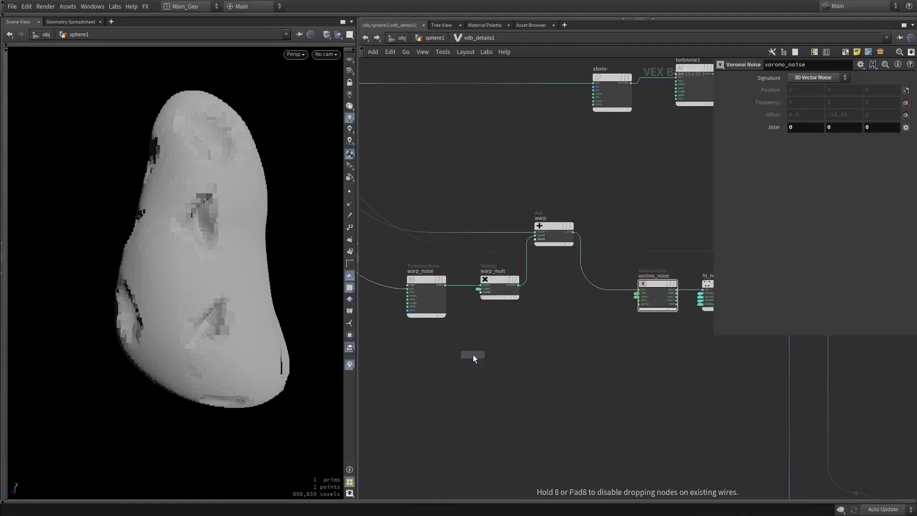
left_click(492, 397)
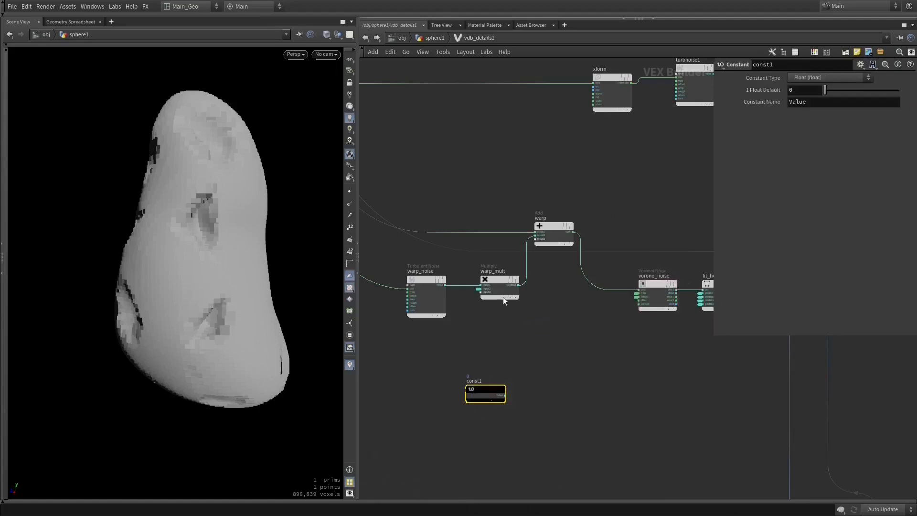
key("Delete")
- Try a default of 1 on the warp_scaler parameter feeding warp_mult, set it to 0, and inspect the holes
left_click(477, 289)
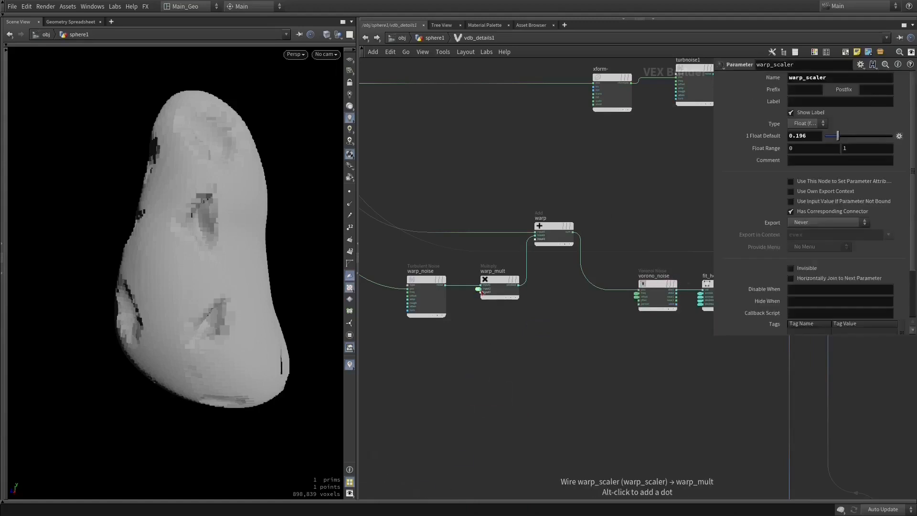
type("1")
key("Return")
left_click(811, 139)
type("0")
key("Return")
left_click_drag(210, 261, 130, 272)
- Set the warp_scaler parameter's default to 0.196 and inspect the warped holes on the volume from another side
middle_click_drag(648, 352, 588, 352)
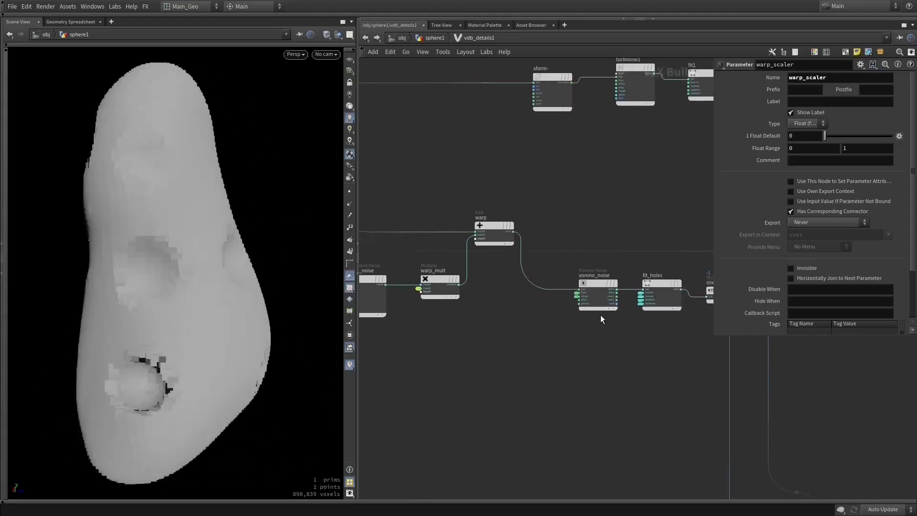
mouse_move(596, 283)
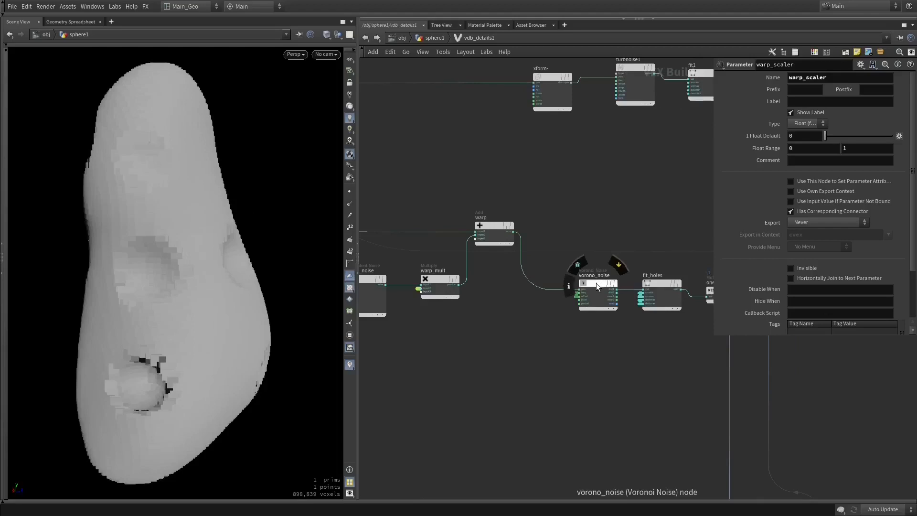
scroll(595, 284, "up", 5)
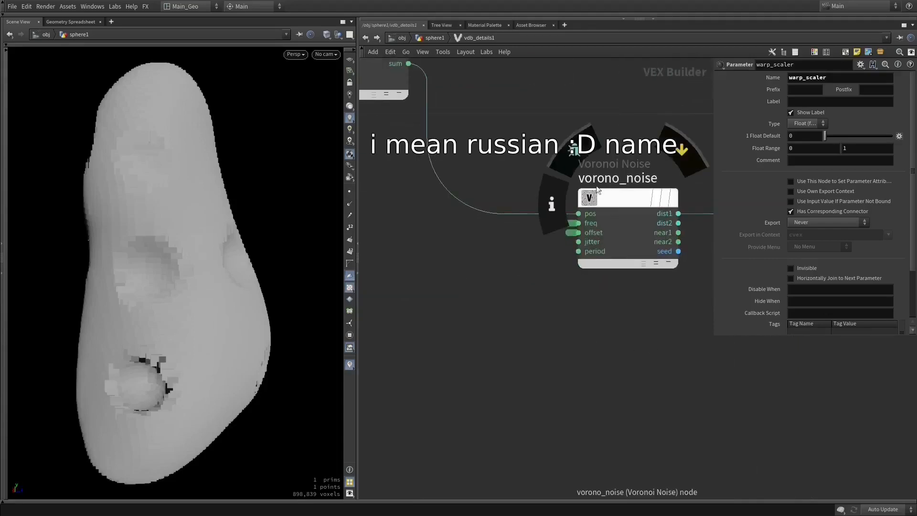
middle_click_drag(582, 312, 519, 339)
scroll(548, 331, "down", 1)
right_click_drag(549, 331, 432, 336)
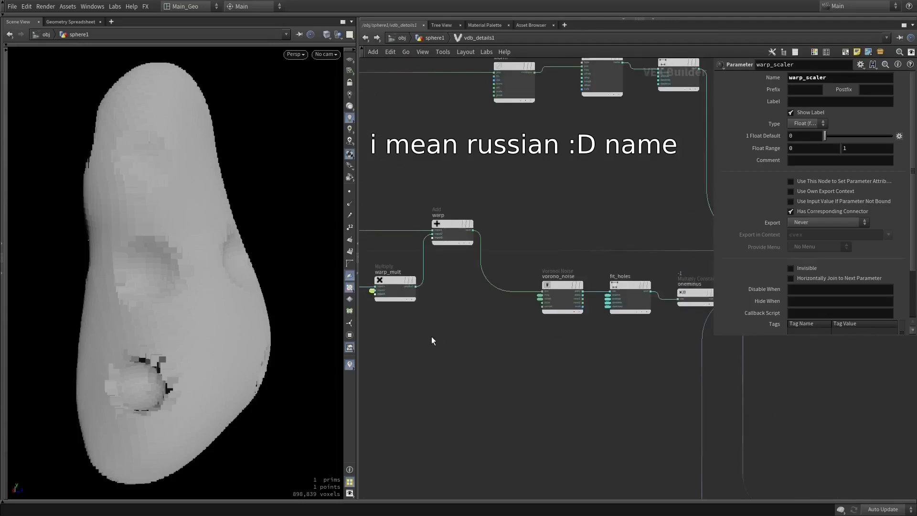
middle_click_drag(431, 336, 511, 322)
left_click_drag(198, 270, 181, 280)
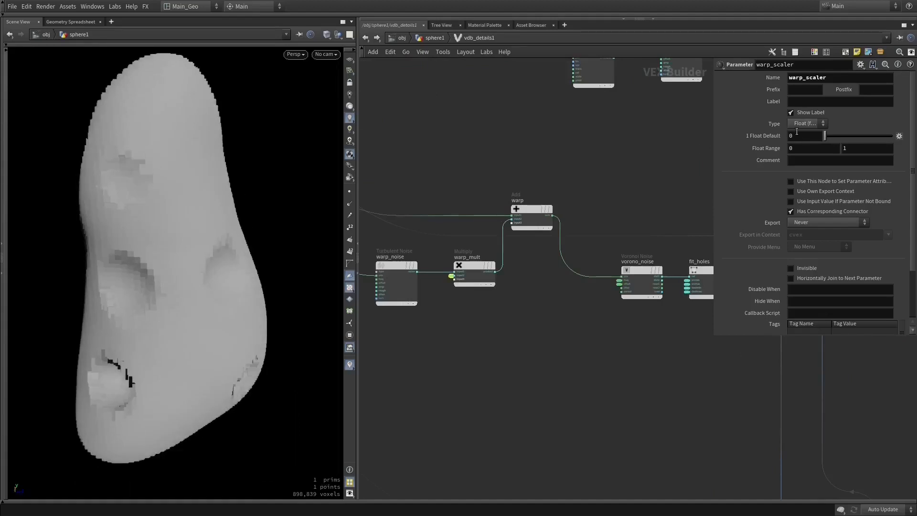
key("Return")
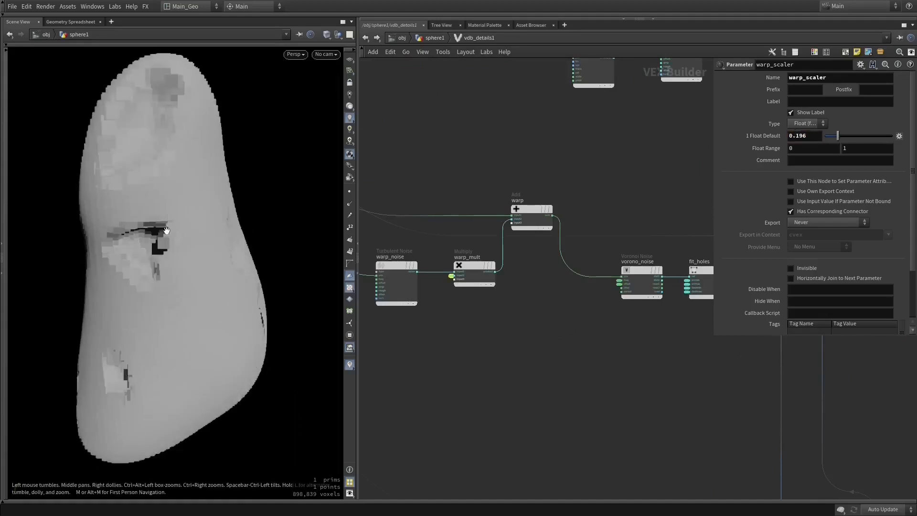
left_click_drag(161, 241, 119, 224)
- Inspect the fit_holes and oneminus parameters and trace the holes branch through add1 to add_to_density
middle_click_drag(646, 338, 433, 341)
left_click(491, 272)
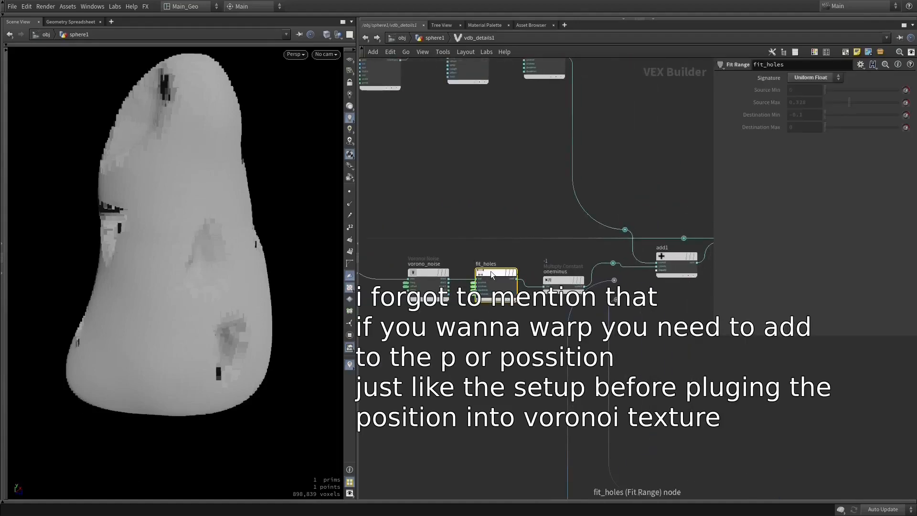
left_click(566, 280)
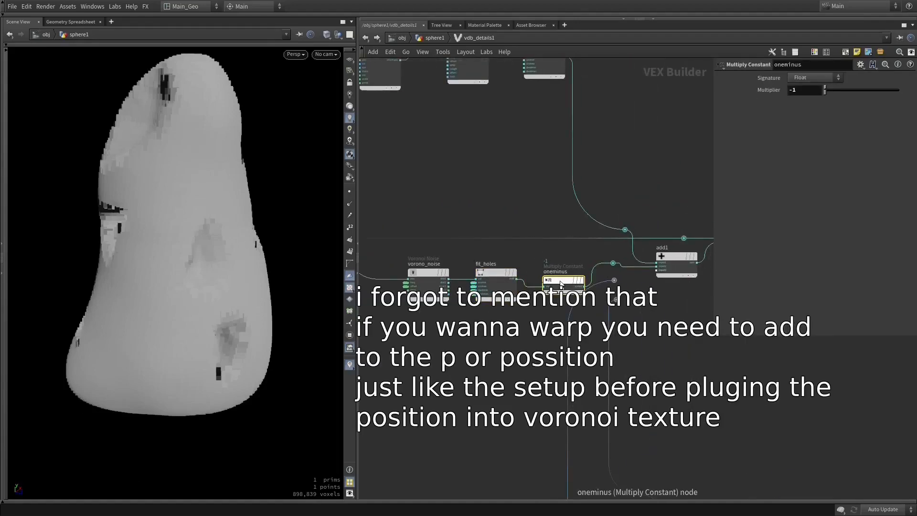
left_click(487, 273)
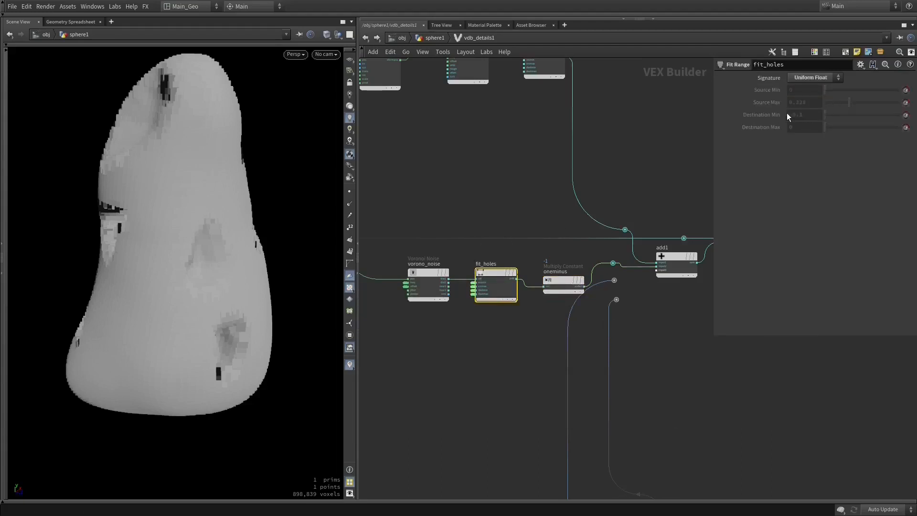
middle_click_drag(517, 192, 467, 252)
middle_click_drag(539, 282, 421, 209)
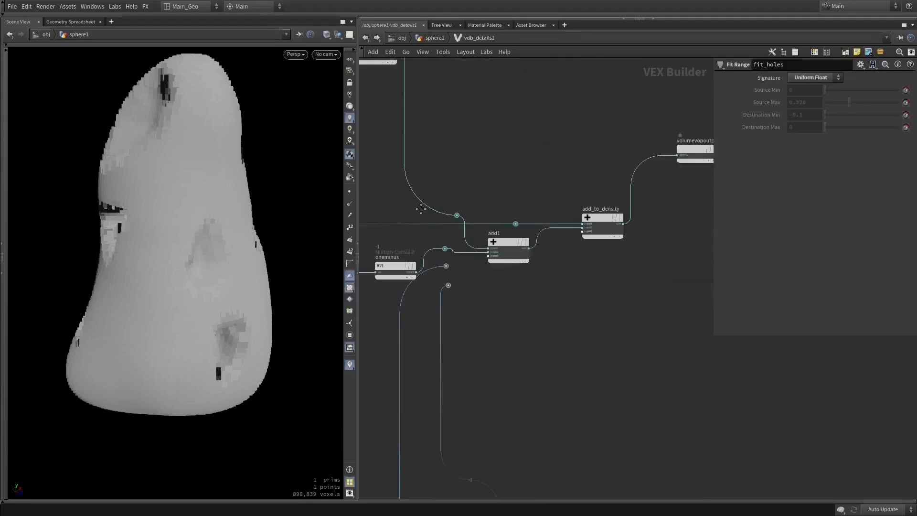
middle_click_drag(420, 326, 680, 324)
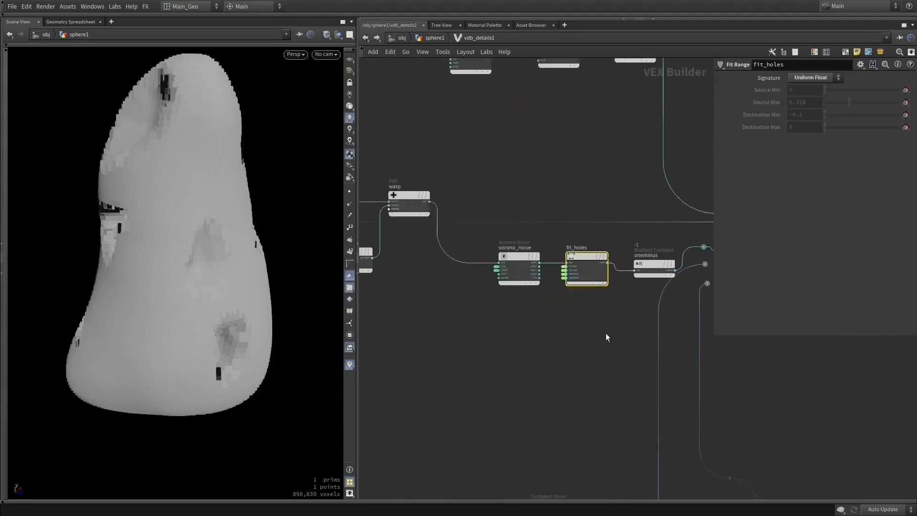
middle_click_drag(540, 336, 706, 342)
- Inspect the parameters of warp_noise, the inputs of warp_mult and the attached warp_scaler parameter
left_click(438, 259)
middle_click_drag(445, 230, 511, 251)
middle_click_drag(559, 198, 429, 186)
scroll(430, 185, "down", 3)
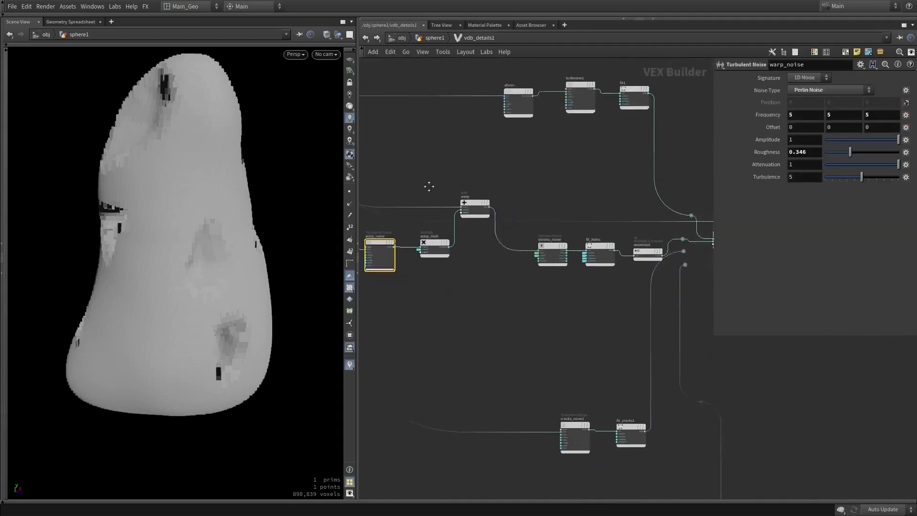
left_click(429, 243)
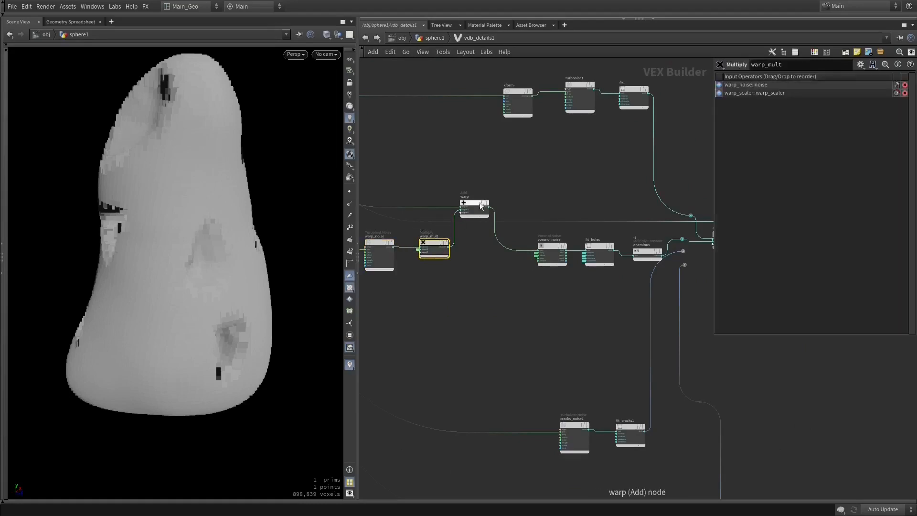
left_click(418, 249)
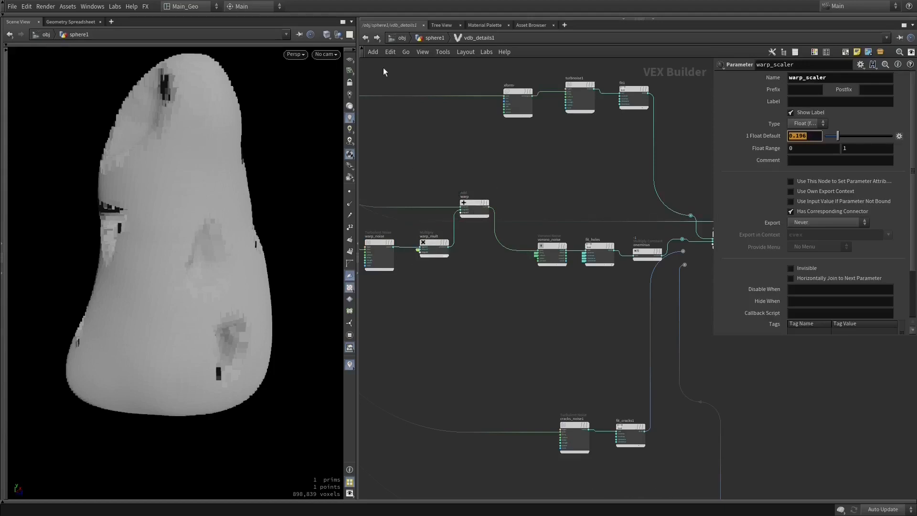
- Review the promoted noise, fit and warp_scaler parameters on vdb_details1 at the sphere1 level, and return inside its network
left_click(365, 37)
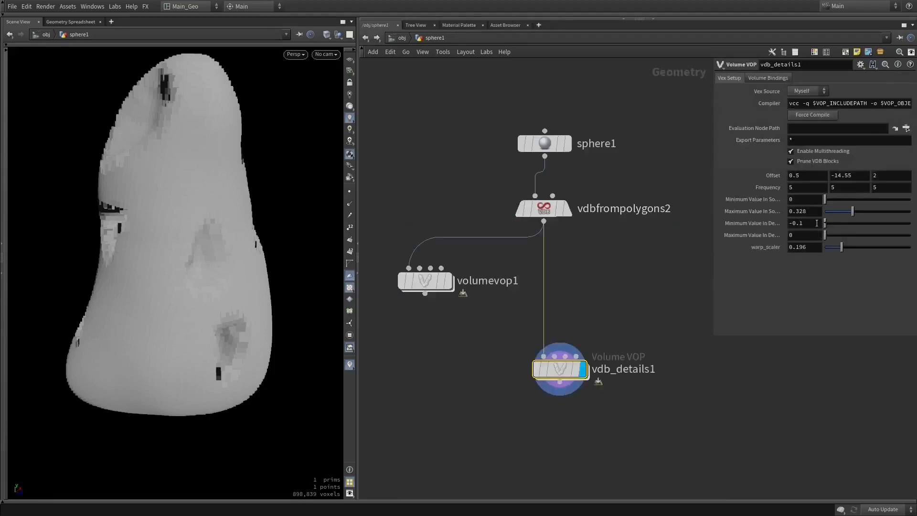
double_click(560, 368)
scroll(512, 305, "up", 3)
left_click_drag(475, 213, 412, 273)
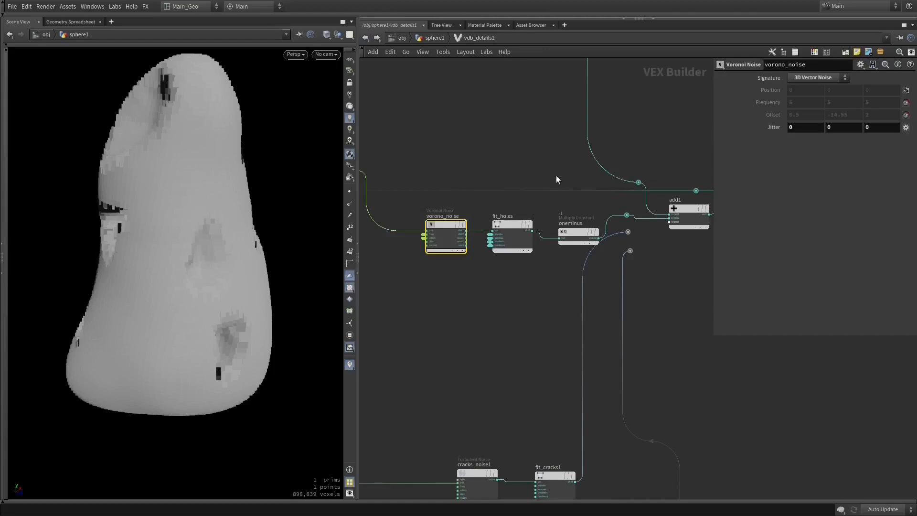
- Connect the fit_cracks1 branch to the add1 node and inspect the cracks_noise1 and fit_cracks1 parameters
left_click_drag(556, 176, 491, 254)
middle_click_drag(518, 266, 485, 267)
left_click(543, 234)
middle_click_drag(634, 273, 594, 272)
left_click_drag(551, 231, 603, 230)
middle_click_drag(574, 273, 635, 267)
middle_click_drag(500, 372, 654, 228)
right_click_drag(655, 228, 639, 236)
middle_click_drag(639, 236, 516, 211)
left_click(491, 261)
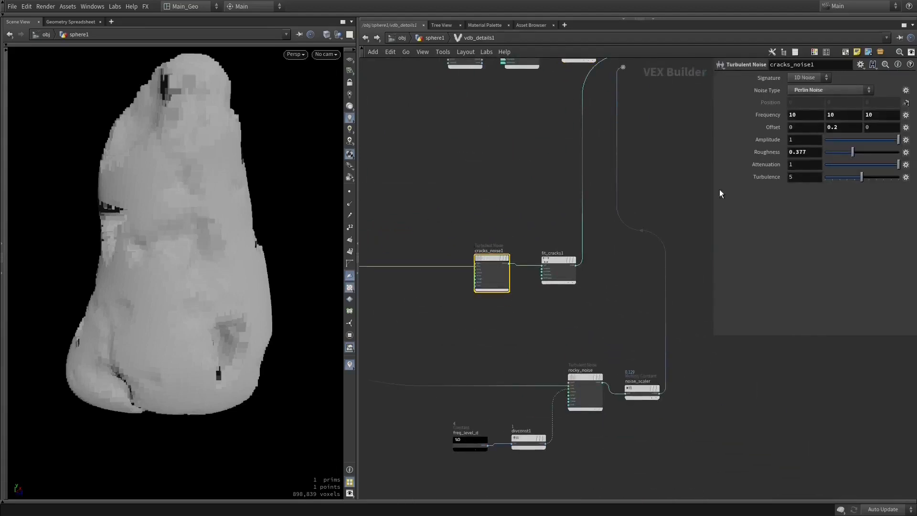
left_click(554, 257)
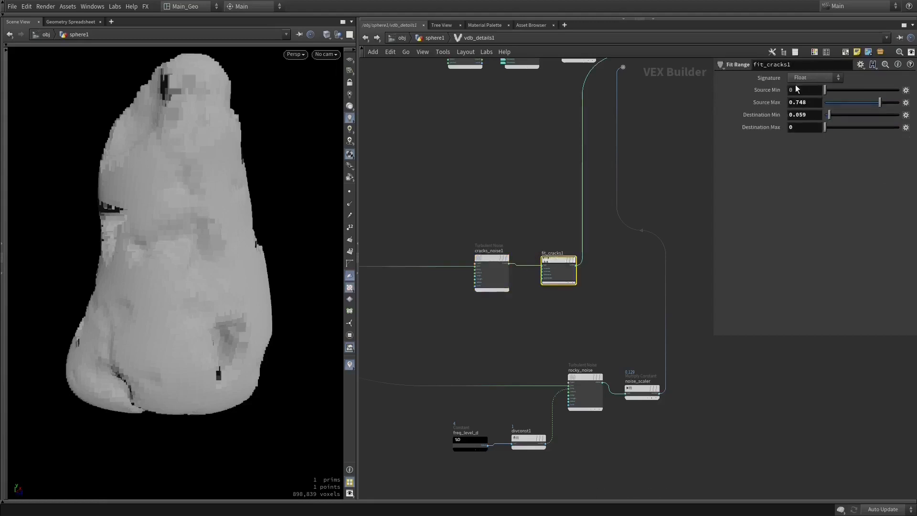
- Connect the noise_scaler branch of rocky_noise to the add1 node and inspect the volume from another side
middle_click_drag(641, 319, 545, 380)
left_click_drag(292, 211, 244, 215)
left_click_drag(545, 144, 579, 134)
left_click_drag(578, 167, 578, 125)
left_click_drag(276, 200, 218, 234)
middle_click_drag(575, 351, 691, 219)
middle_click_drag(621, 288, 557, 211)
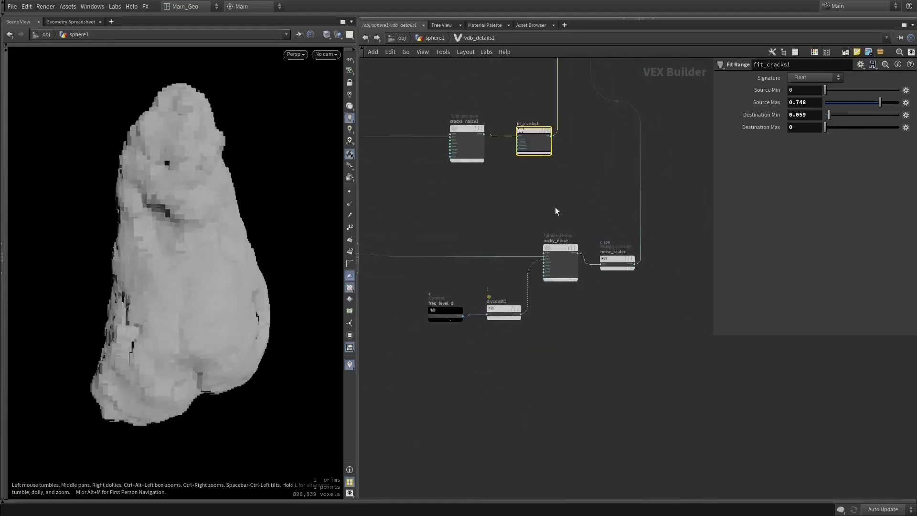
- Inspect the freq_level_d constant and divconst1 divider, and trace their connection to rocky_noise's frequency input
scroll(569, 305, "up", 3)
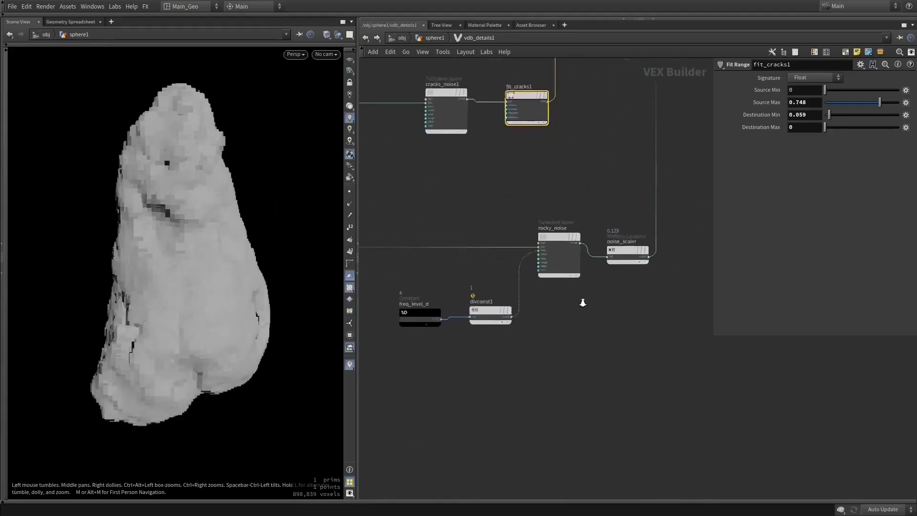
left_click(402, 319)
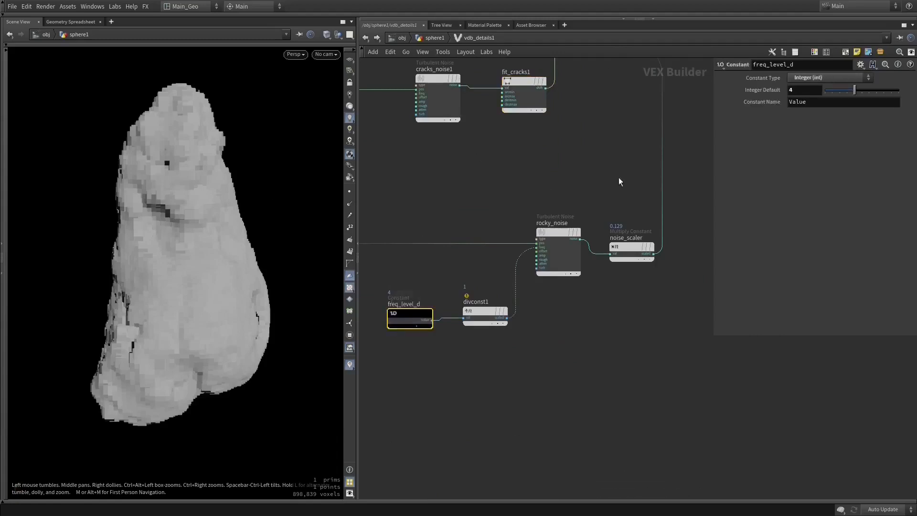
mouse_move(392, 313)
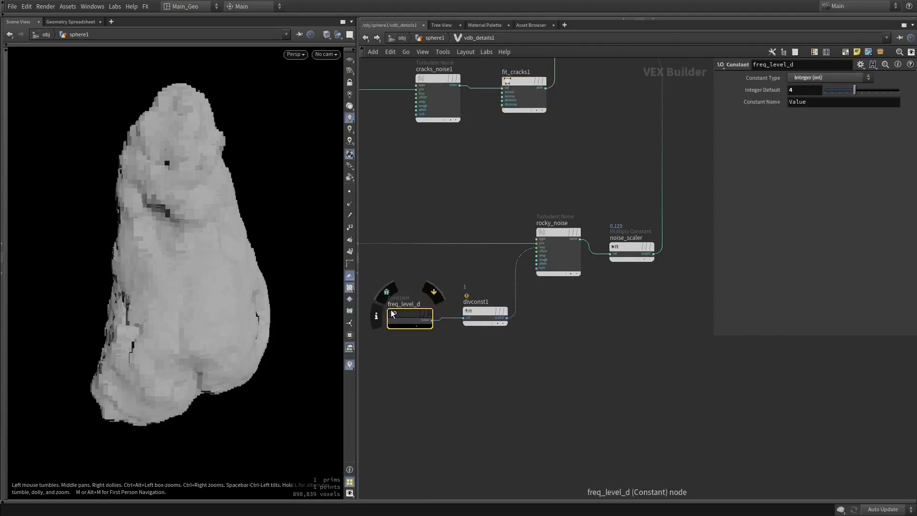
left_click_drag(412, 314, 403, 325)
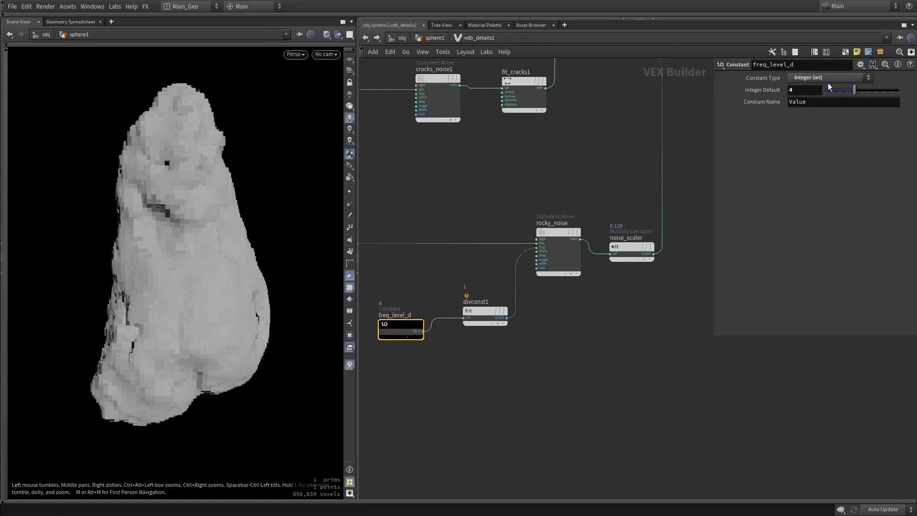
left_click(474, 313)
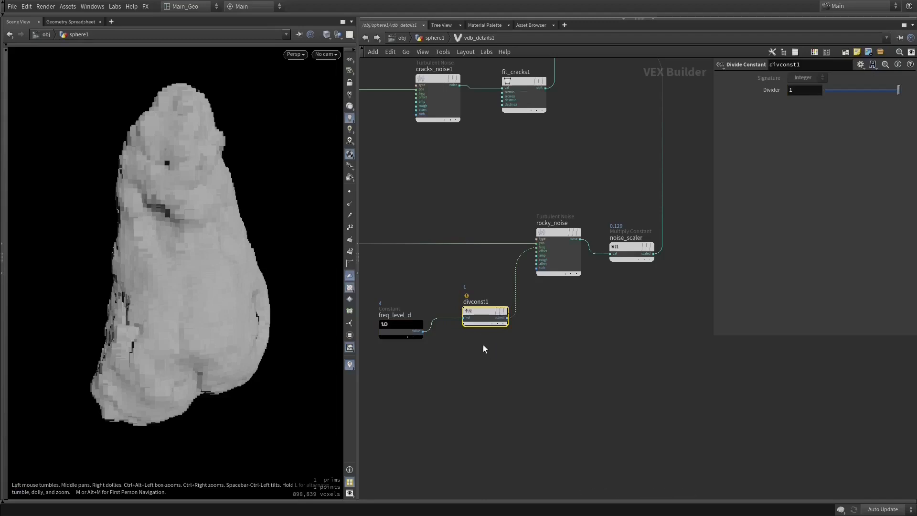
mouse_move(481, 309)
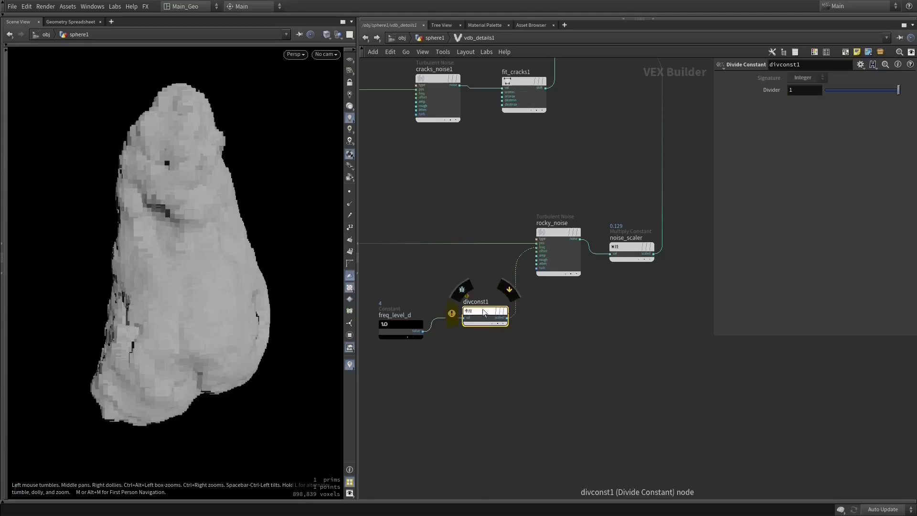
right_click_drag(545, 288, 579, 294)
middle_click_drag(477, 234, 561, 215)
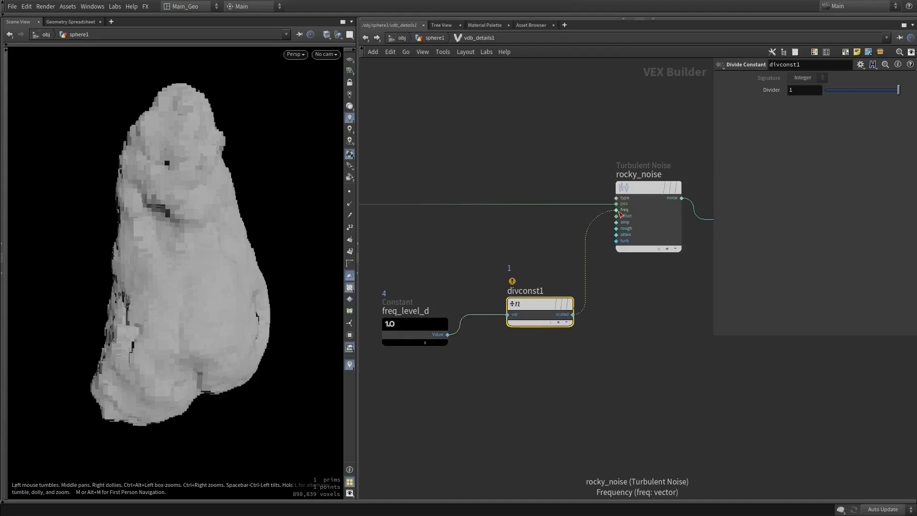
scroll(650, 217, "down", 2)
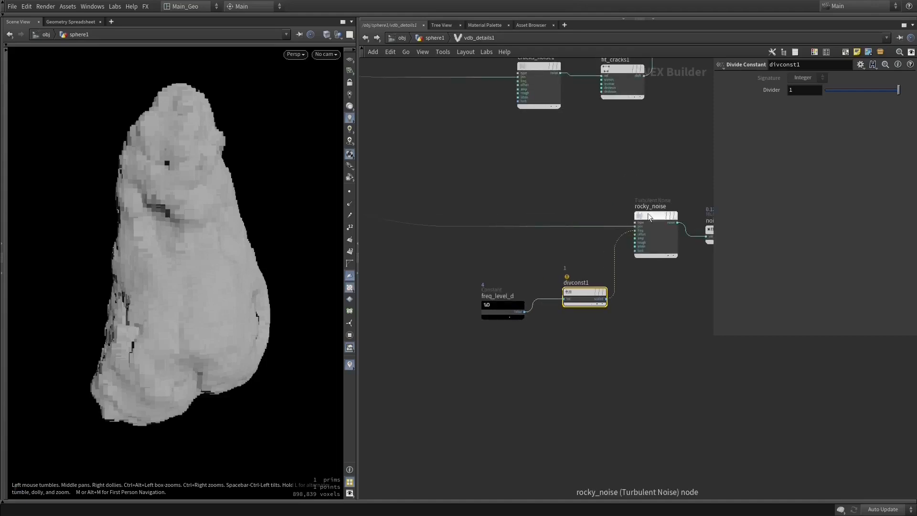
- Inspect the rocky_noise node's noise type, roughness and turbulence parameters
left_click(649, 217)
left_click(814, 94)
left_click(814, 94)
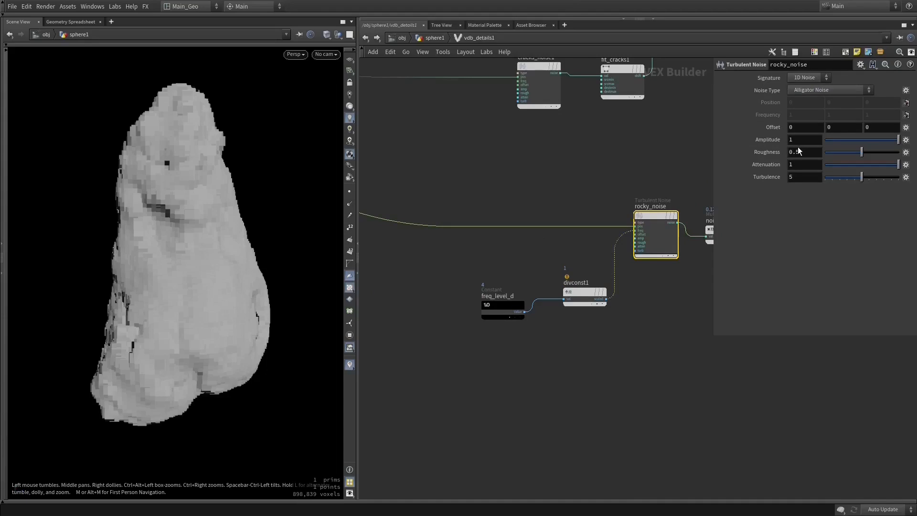
middle_click_drag(645, 197, 588, 199)
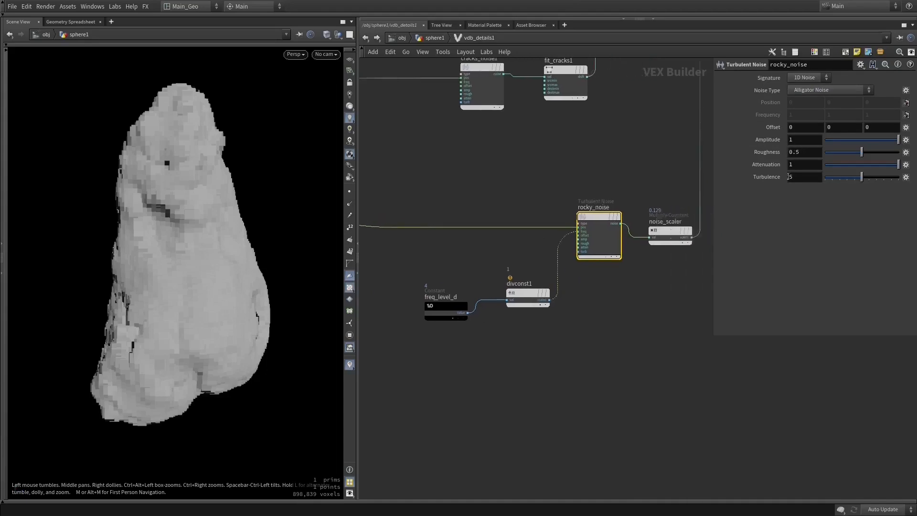
left_click(795, 179)
middle_click_drag(649, 173, 555, 191)
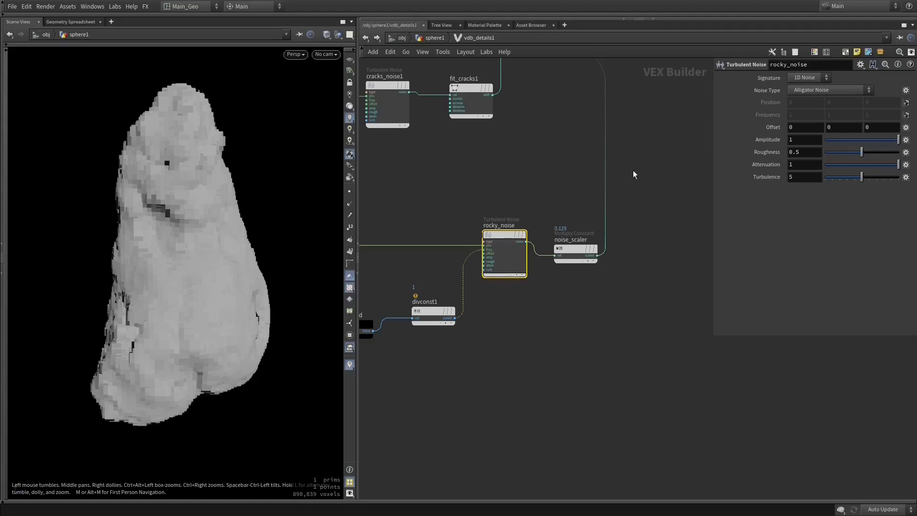
- Trace the rocky_noise output wire and inspect the noise_scaler node's multiplier
middle_click_drag(645, 156, 604, 264)
middle_click_drag(582, 229, 655, 199)
left_click(535, 409)
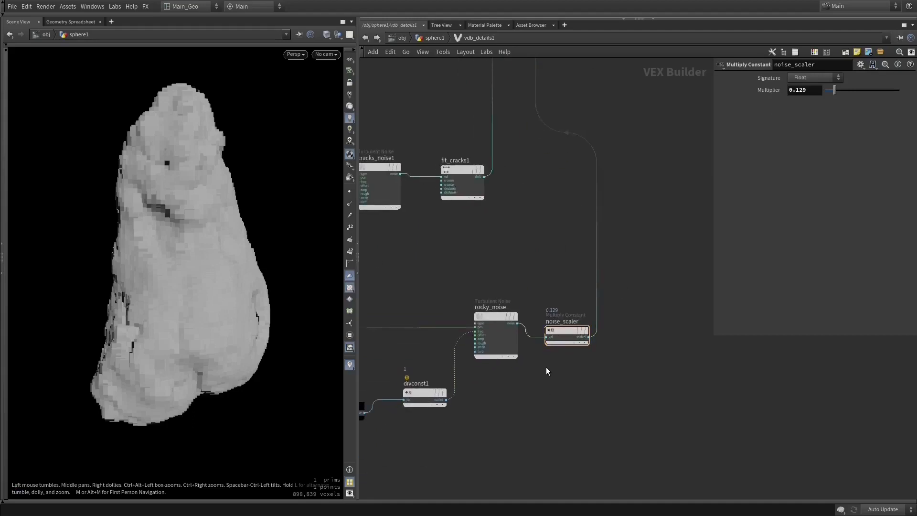
right_click_drag(565, 388, 559, 392)
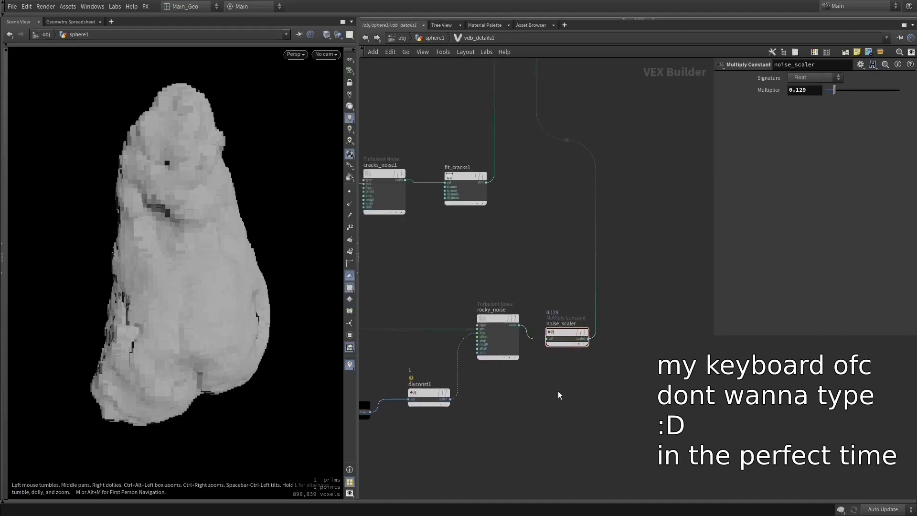
right_click(559, 392)
left_click(542, 389)
right_click(542, 393)
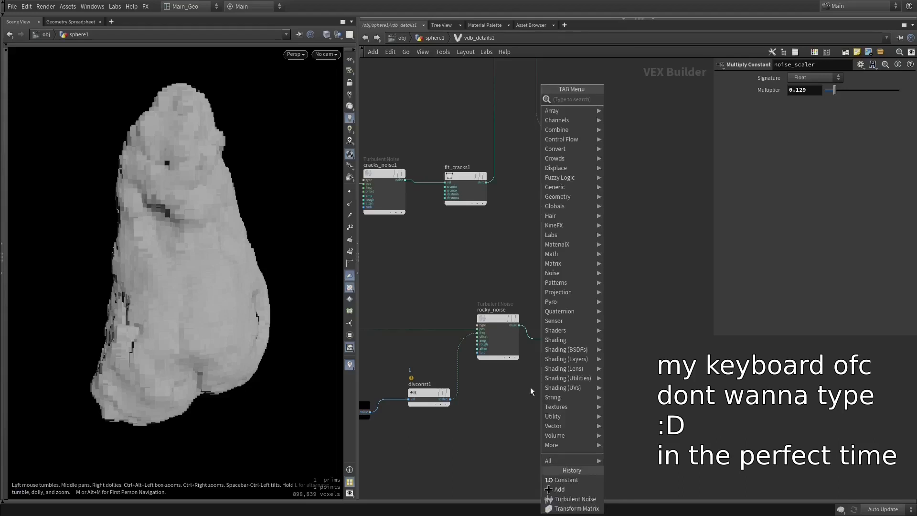
left_click(525, 388)
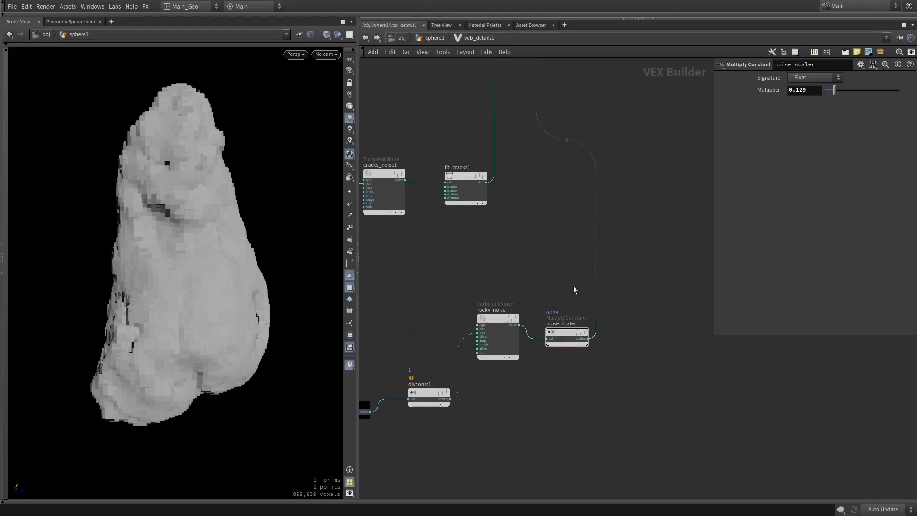
middle_click_drag(562, 282, 592, 205)
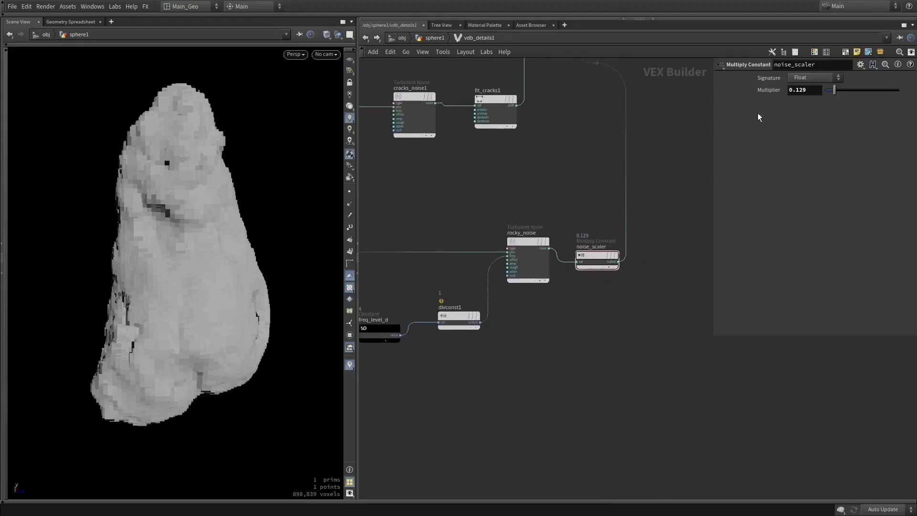
- Add a Multiply Constant node below noise_scaler in the VOP network
key("Tab")
type("mu")
key("Down")
key("Return")
left_click(647, 320)
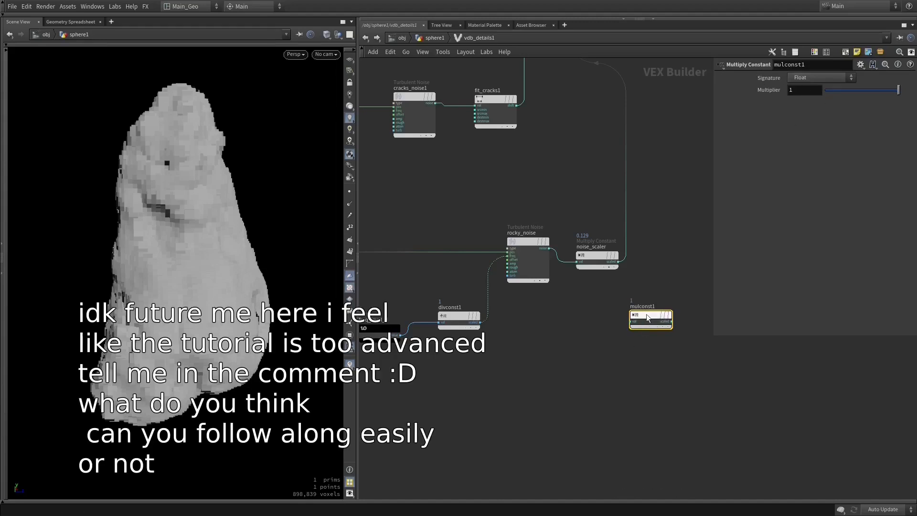
mouse_move(646, 320)
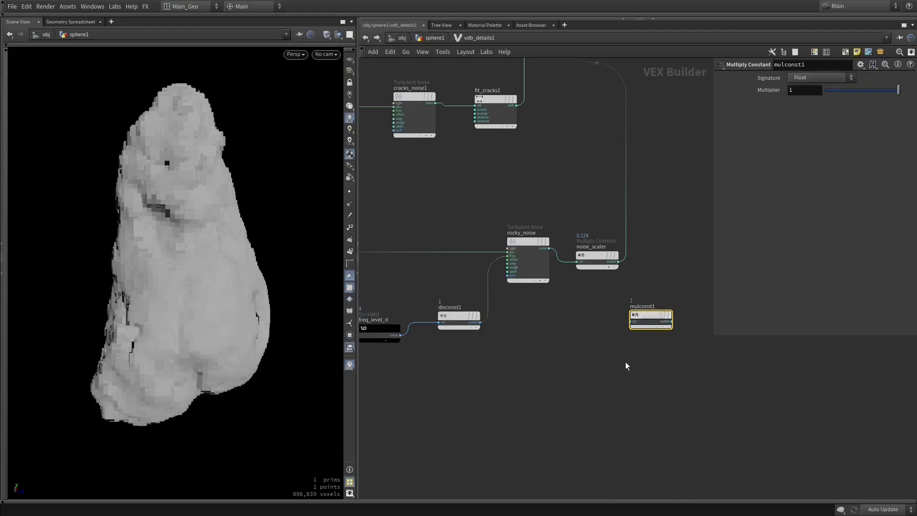
- Add a Multiply node and feed rocky_noise's noise output into its first input
key("Tab")
type("mu")
key("Down")
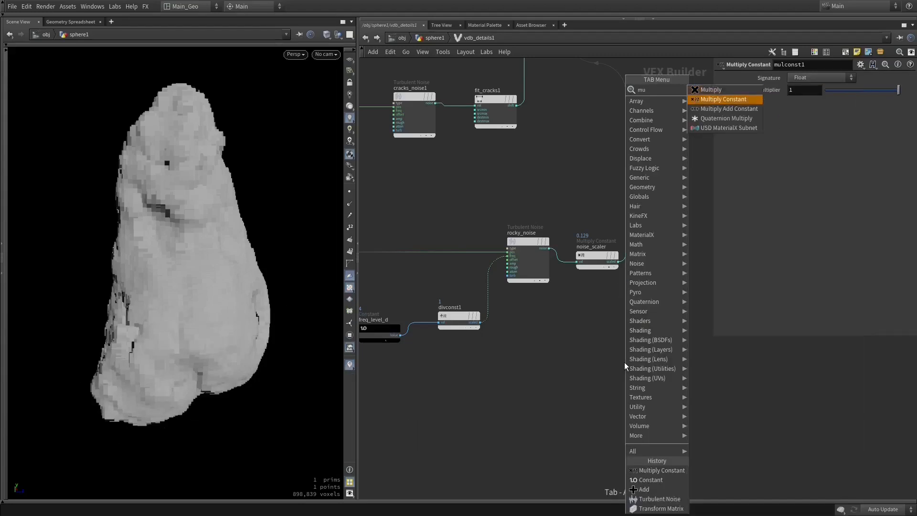
key("Return")
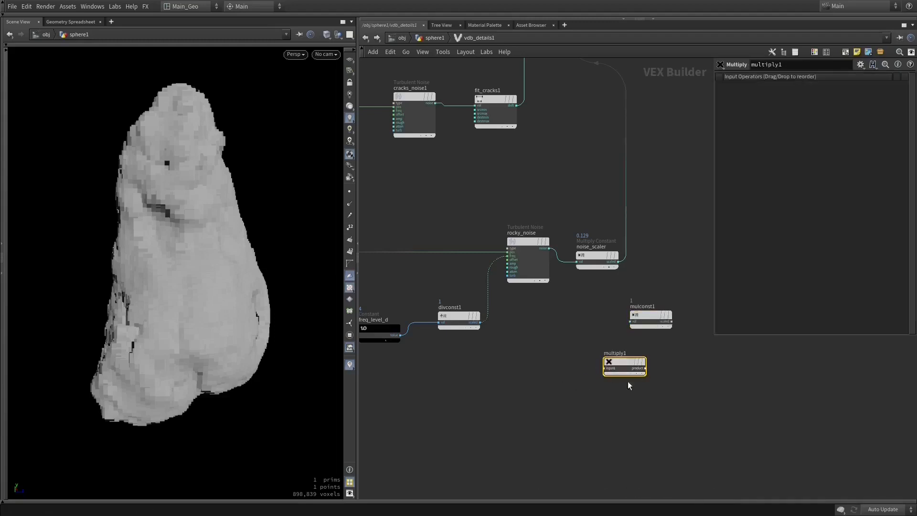
left_click_drag(609, 359, 550, 249)
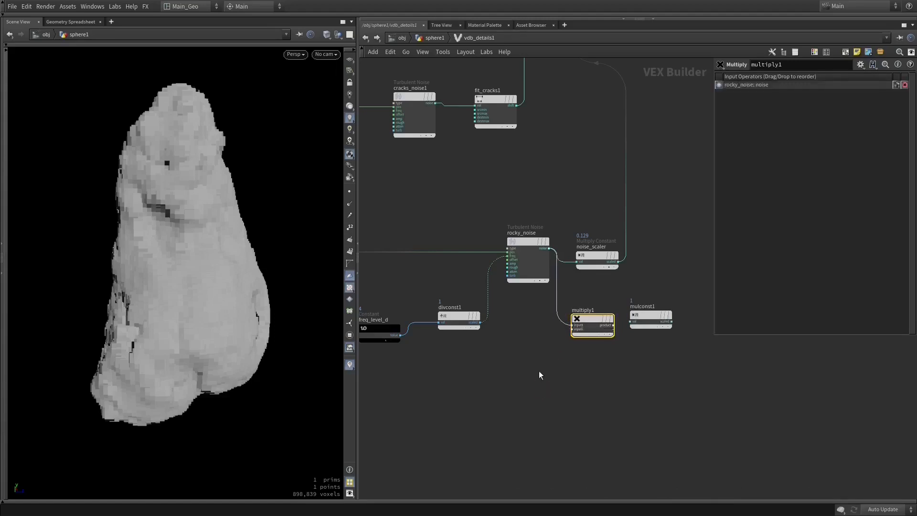
- Delete the multiply1 and mulconst1 nodes
left_click_drag(673, 294, 564, 377)
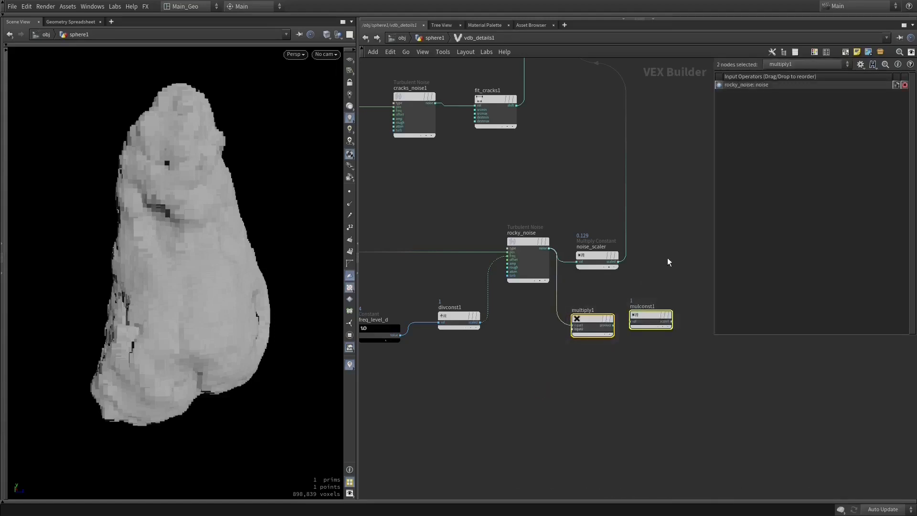
key("Delete")
middle_click_drag(635, 302, 563, 391)
- Try a multiplier of 0.2 on noise_scaler, then undo the change
left_click(518, 367)
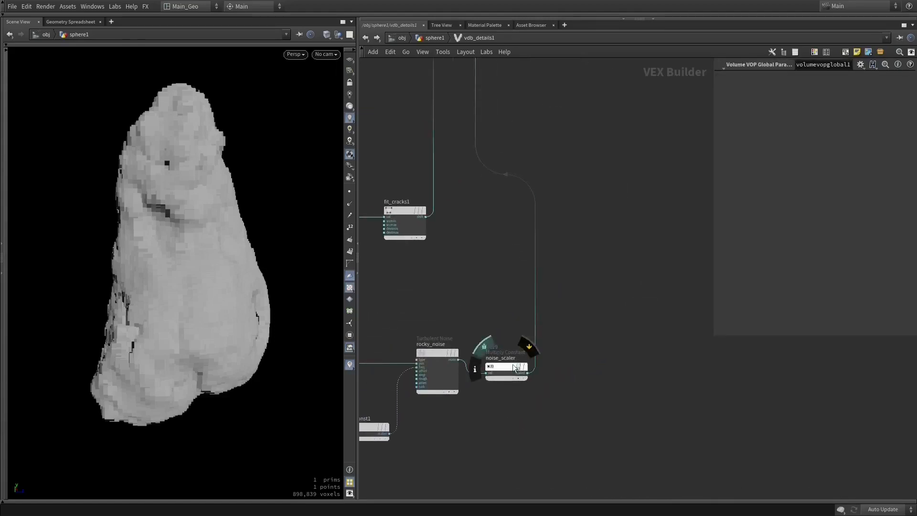
left_click(499, 366)
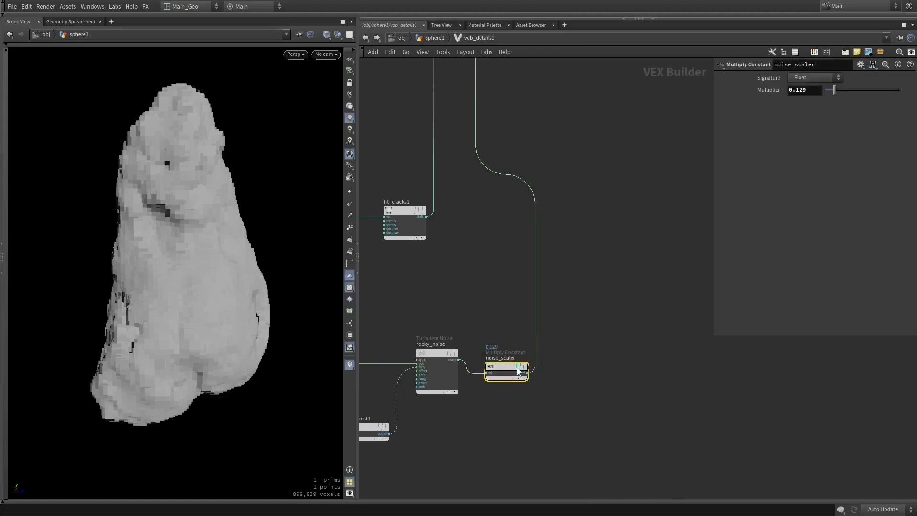
middle_click_drag(544, 173, 534, 346)
middle_click_drag(549, 222, 678, 129)
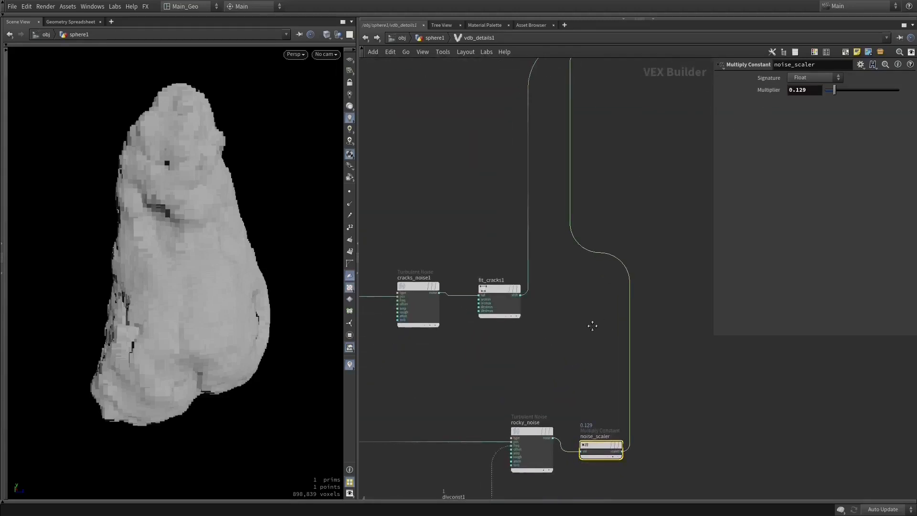
middle_click_drag(643, 303, 649, 205)
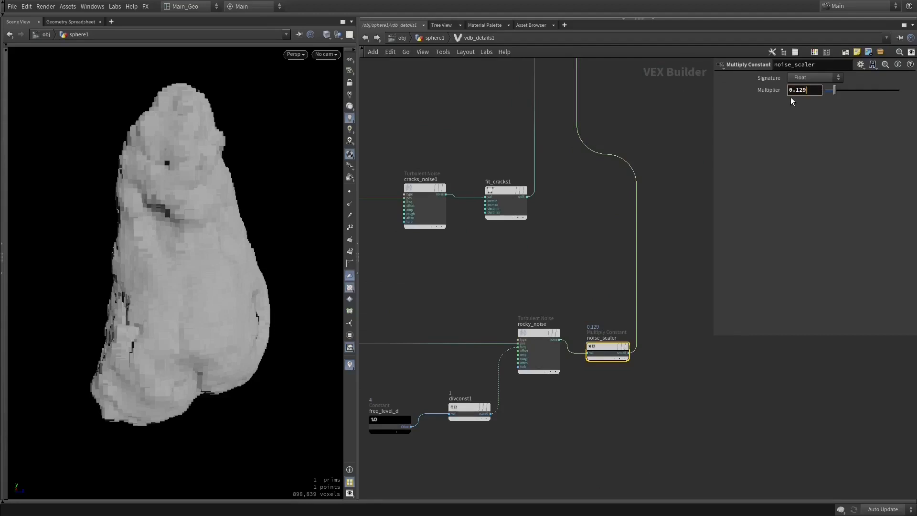
key("Return")
left_click_drag(274, 249, 265, 249, "alt")
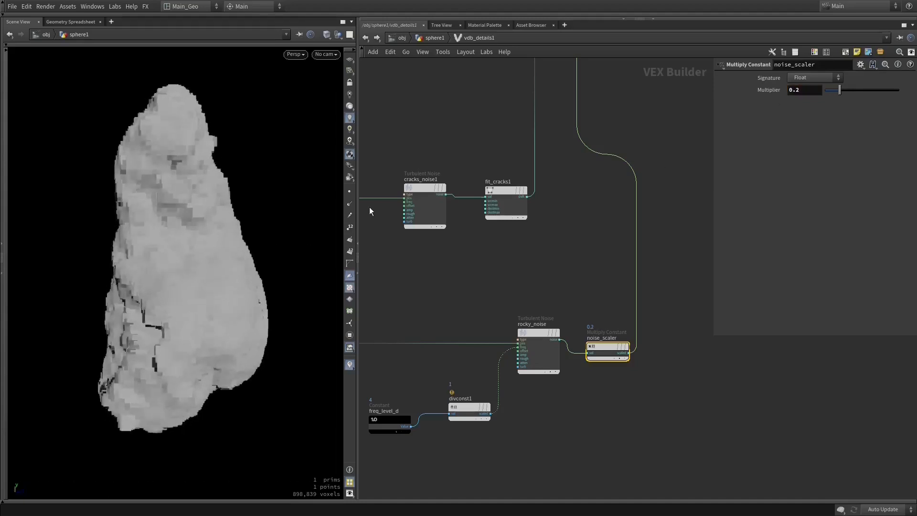
middle_click_drag(590, 155, 554, 234)
key("ctrl+z")
- Reposition the add1 node and the network dot on fit1's wire to tidy the incoming connections
middle_click_drag(590, 202, 587, 429)
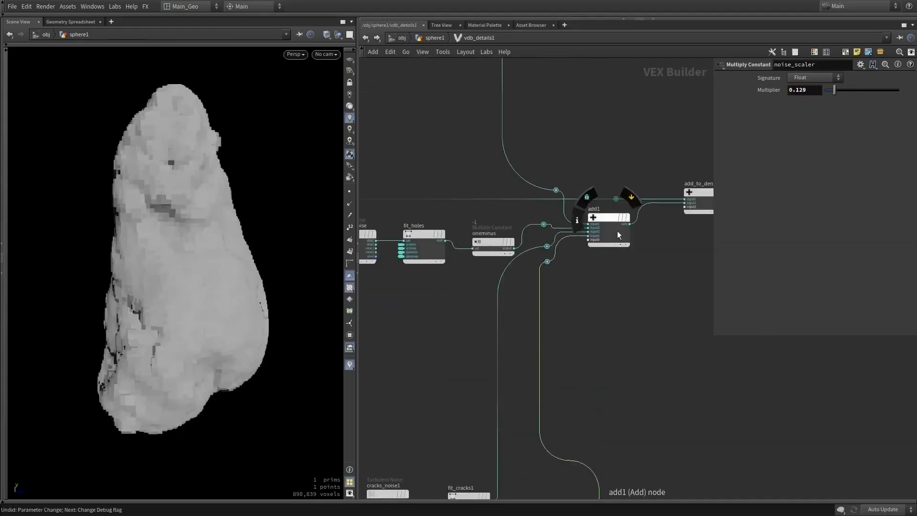
left_click_drag(617, 231, 624, 249)
left_click_drag(558, 191, 547, 197)
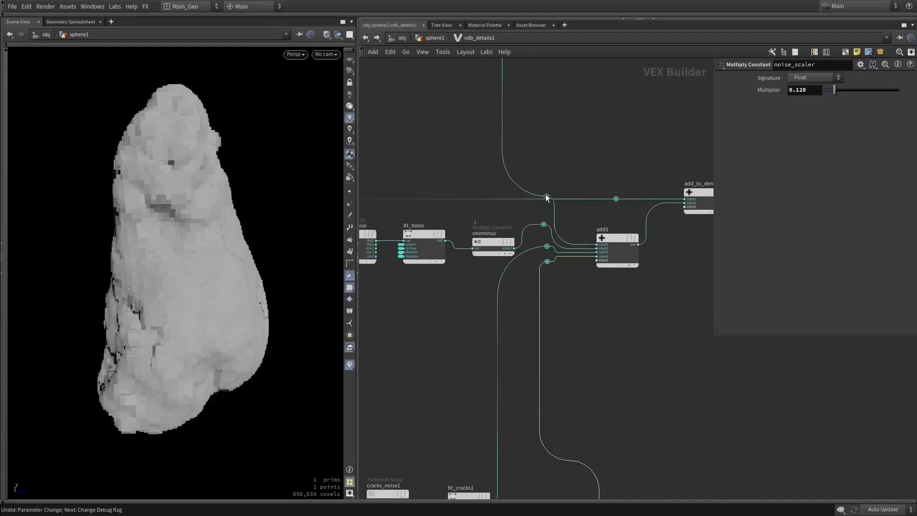
left_click_drag(600, 277, 544, 212)
middle_click_drag(600, 221, 555, 242)
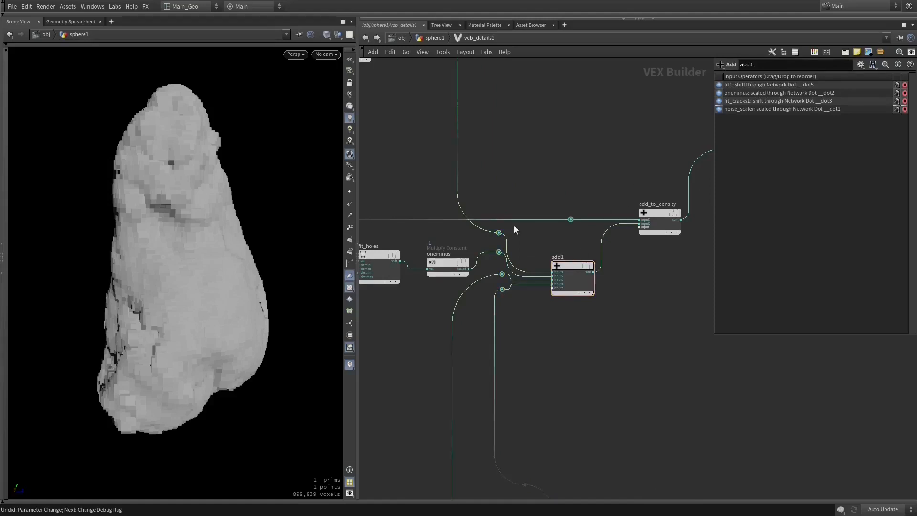
- Trace the branches through add1 to add_to_density and volumevopoutput1, and reposition add_to_density slightly
middle_click_drag(522, 183, 587, 287)
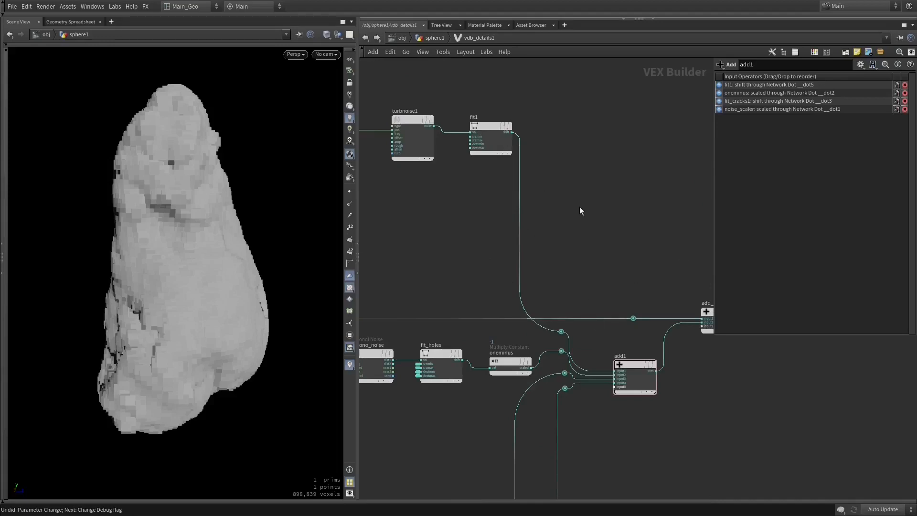
middle_click_drag(547, 290, 635, 76)
middle_click_drag(607, 231, 407, 301)
middle_click_drag(654, 234, 592, 274)
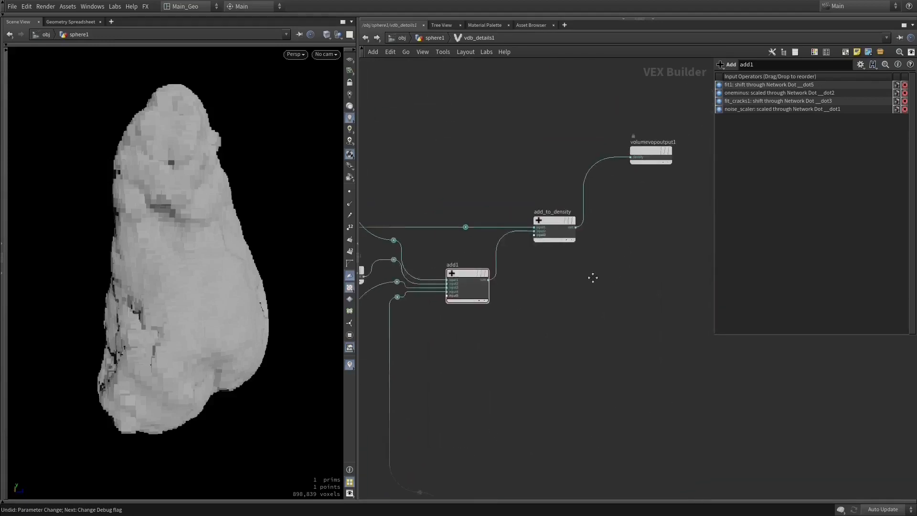
left_click(554, 221)
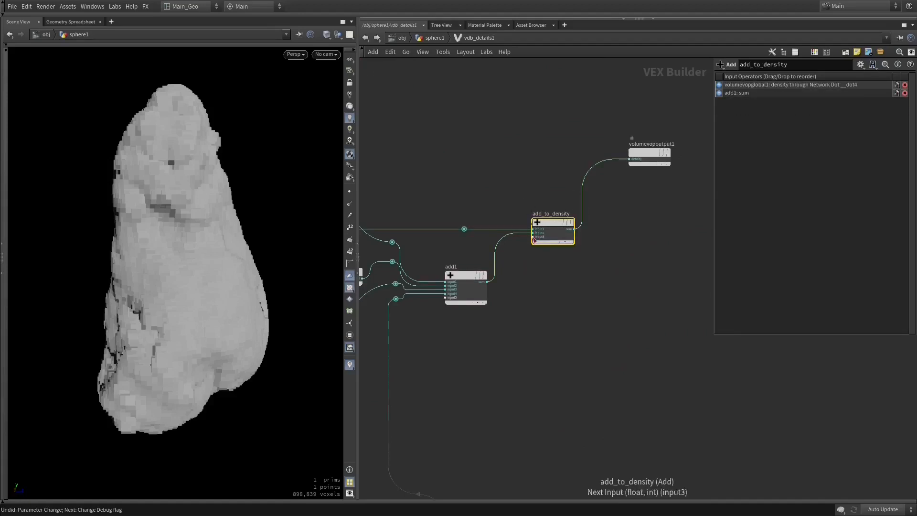
left_click_drag(509, 307, 363, 268)
left_click(568, 239)
left_click_drag(560, 233, 571, 229)
middle_click_drag(528, 180, 692, 187)
middle_click_drag(598, 186, 434, 200)
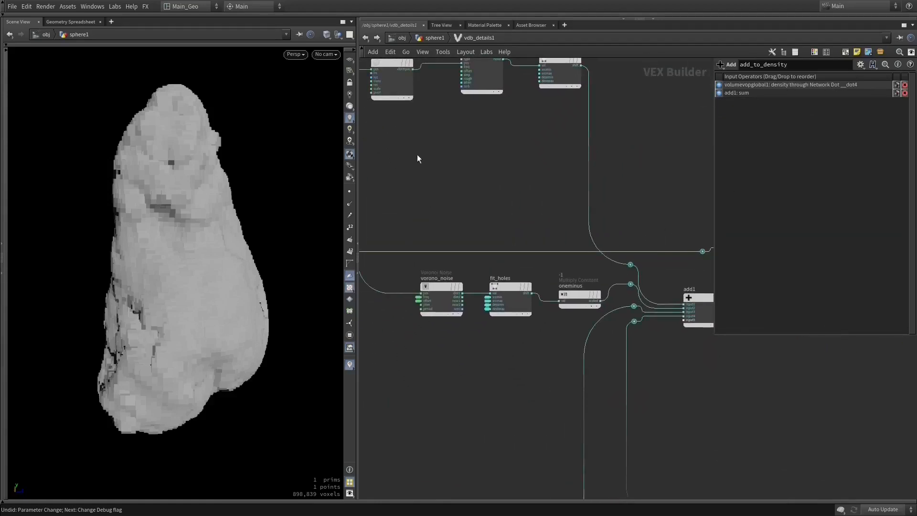
- Review the parameters of rocky_noise, noise_scaler and the frequency nodes feeding the rocky noise
middle_click_drag(498, 200, 397, 13)
left_click(523, 268)
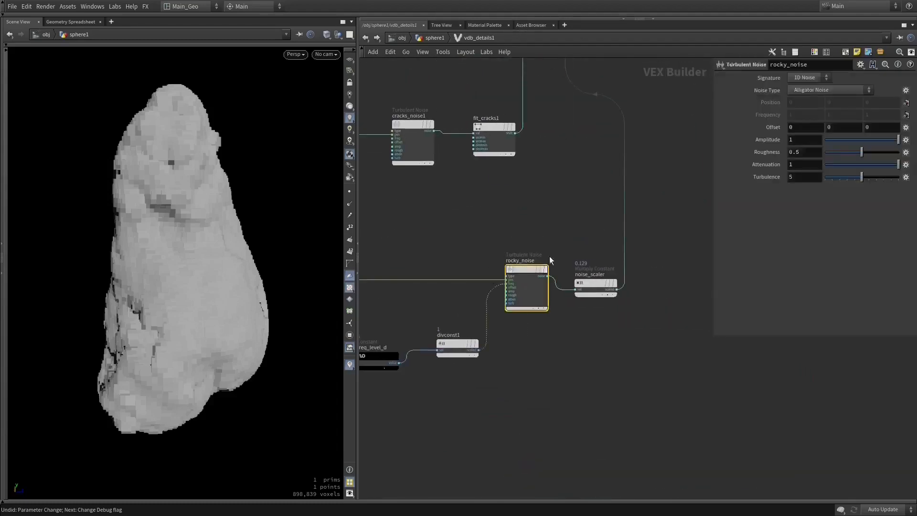
left_click(586, 287)
middle_click_drag(586, 286, 718, 286)
left_click(521, 353)
left_click(579, 345)
- Inspect the fit1 and turbnoise1 parameters and trace the noise branches back to volumevopglobal1
middle_click_drag(522, 229, 409, 377)
middle_click_drag(586, 146, 522, 409)
middle_click_drag(509, 210, 641, 450)
left_click(584, 265)
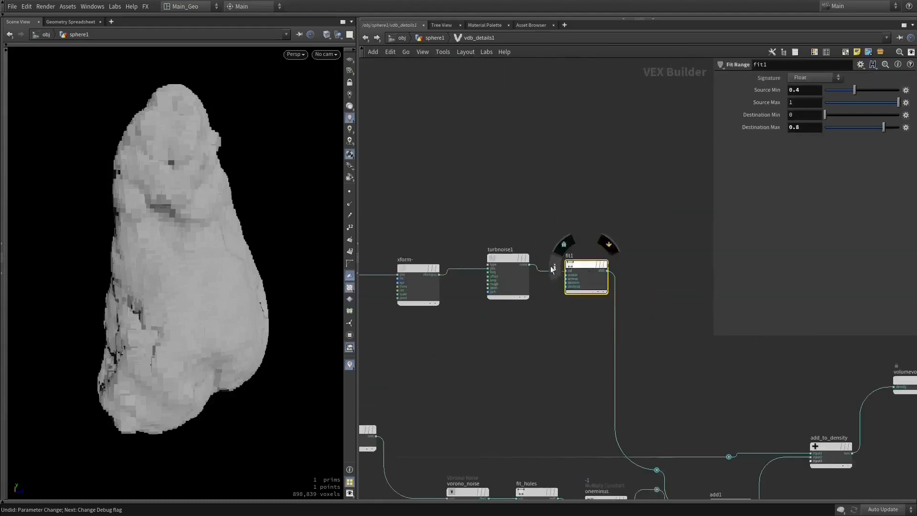
left_click(501, 258)
middle_click_drag(455, 198, 699, 91)
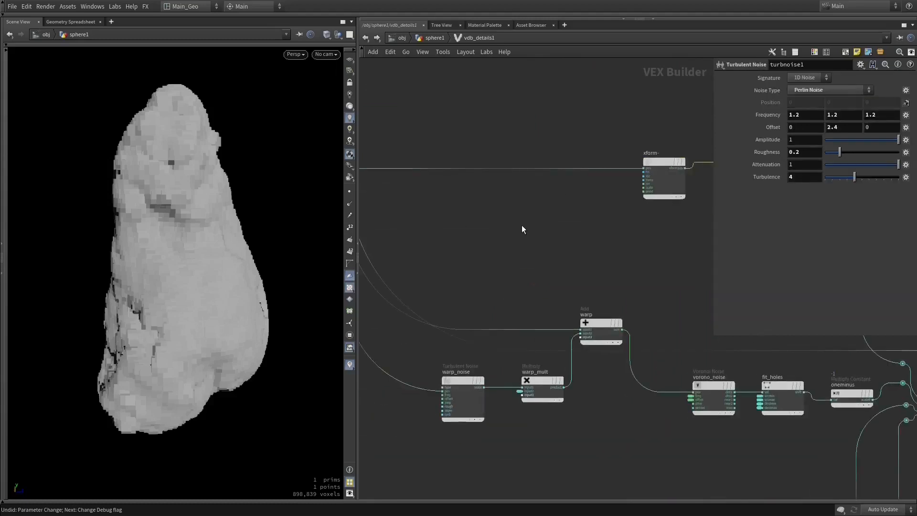
middle_click_drag(522, 226, 662, 212)
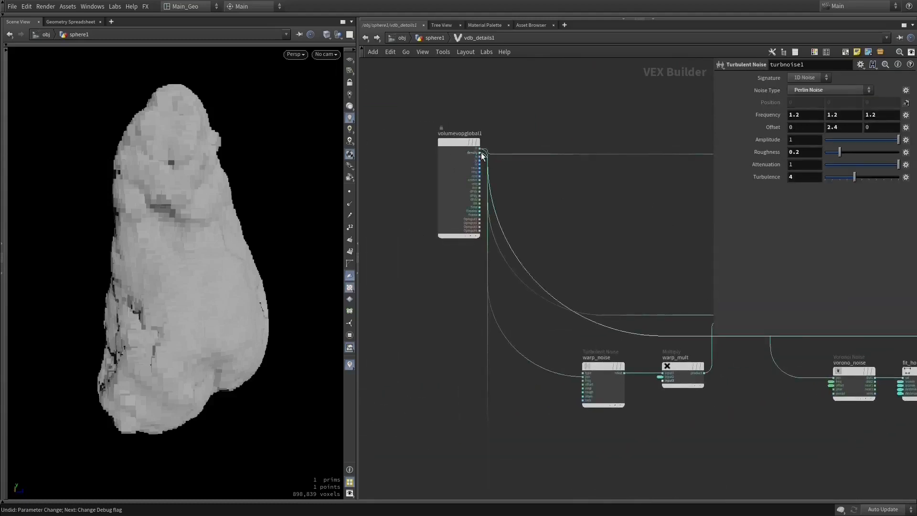
middle_click_drag(616, 288, 407, 272)
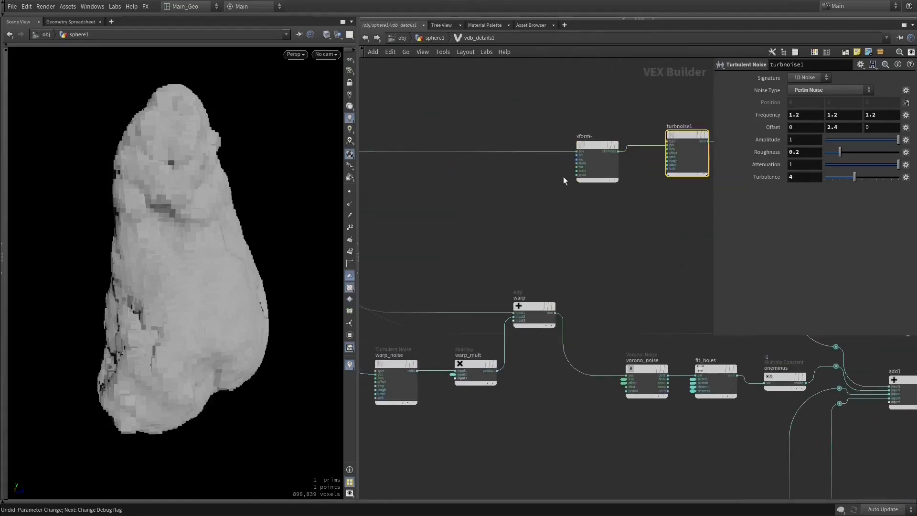
middle_click_drag(651, 199, 459, 198)
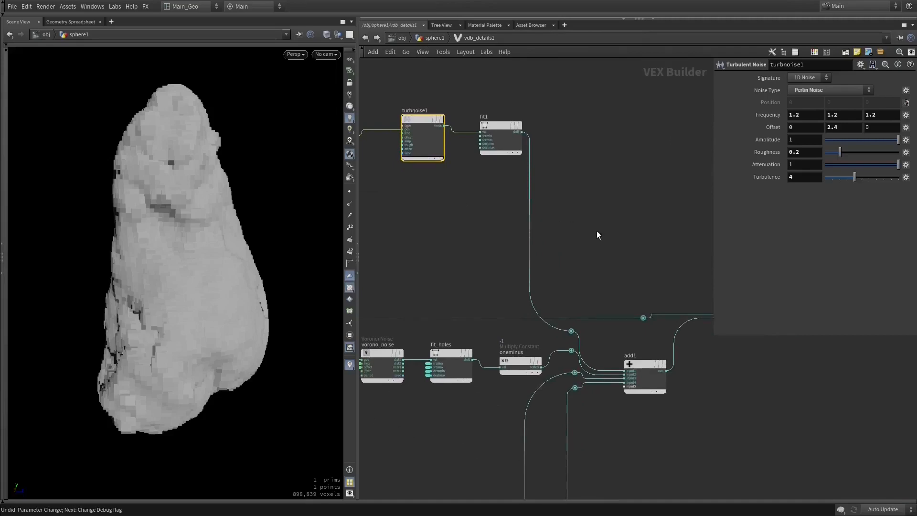
- Return to the sphere1 geometry network and add a Convert VDB node connected below vdb_details1
key("u")
middle_click_drag(475, 241, 585, 277)
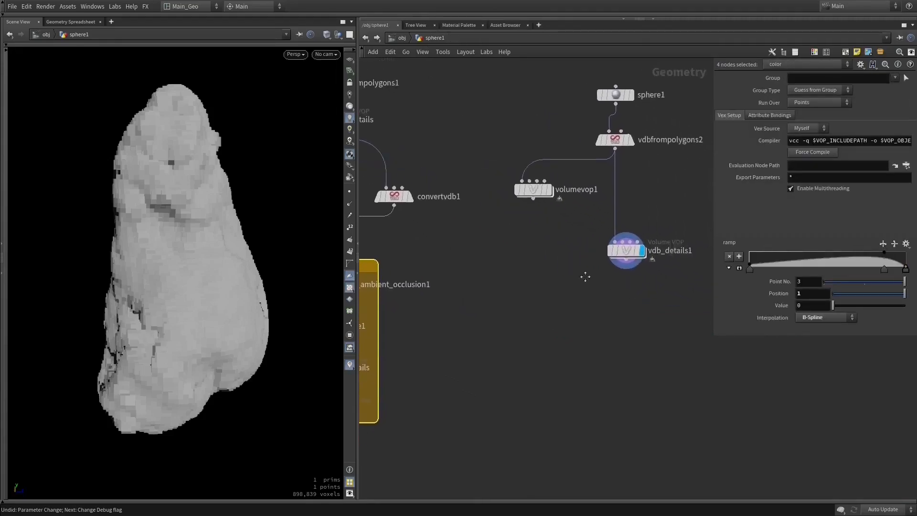
key("Tab")
type("com")
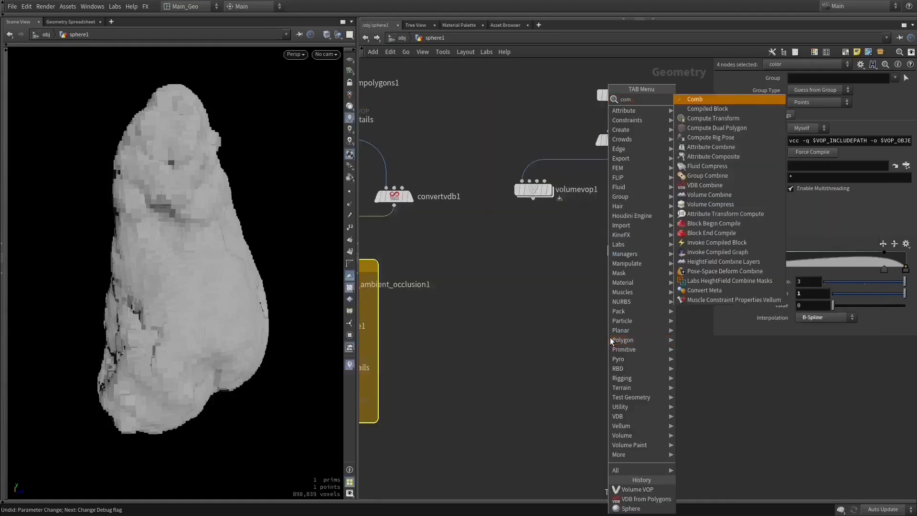
key("BackSpace")
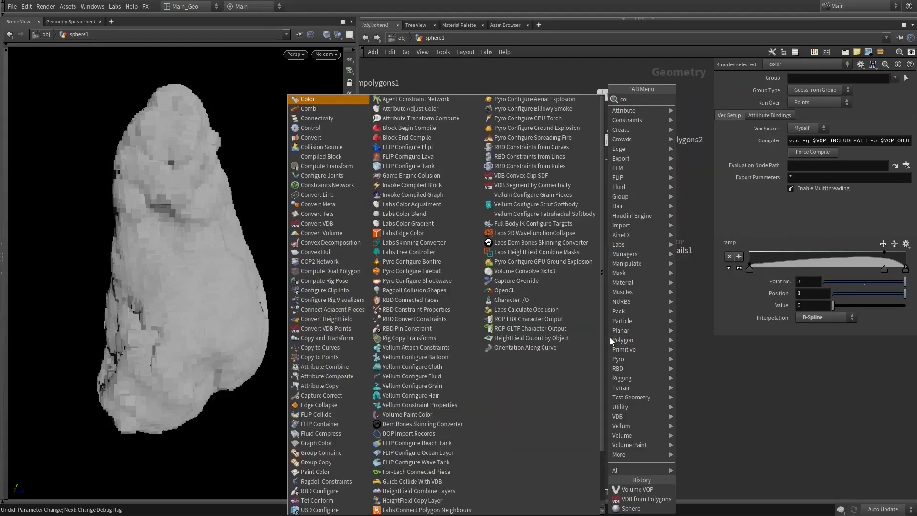
type("nver")
key("Down")
key("Down")
key("Down")
key("Down")
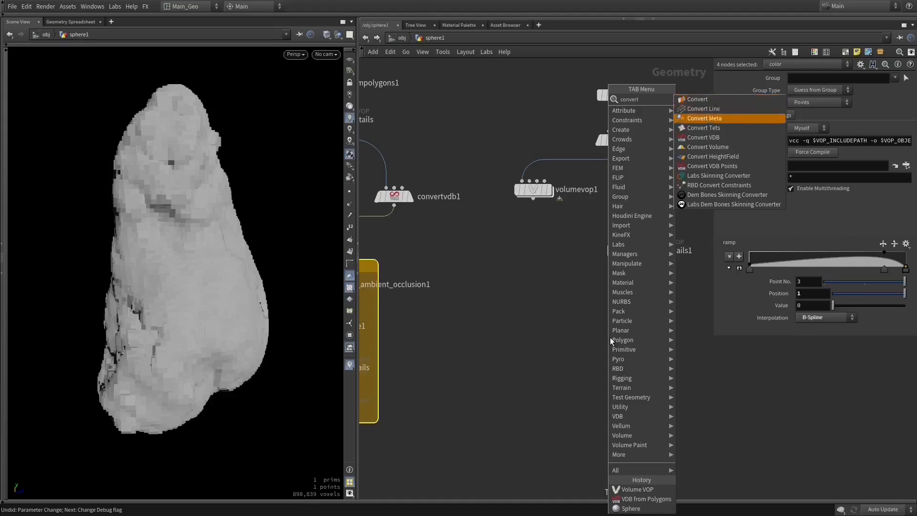
key("Return")
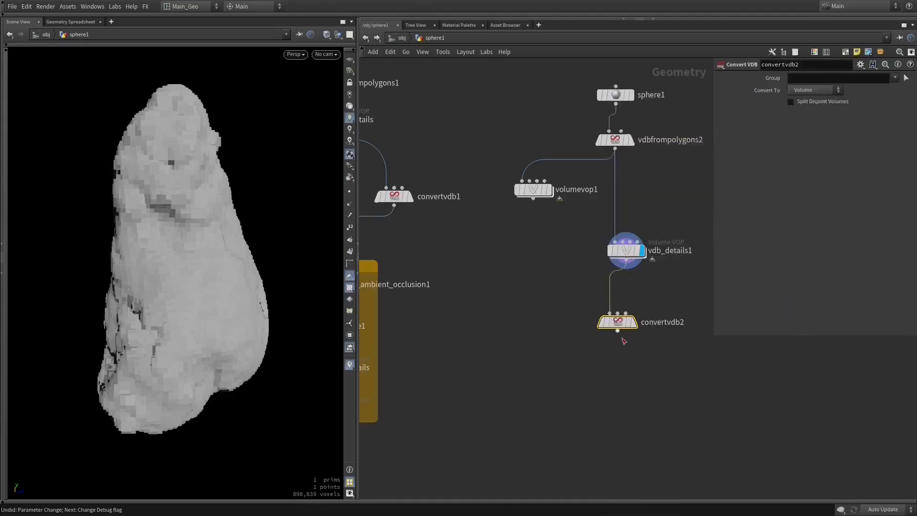
middle_click_drag(621, 336, 584, 307)
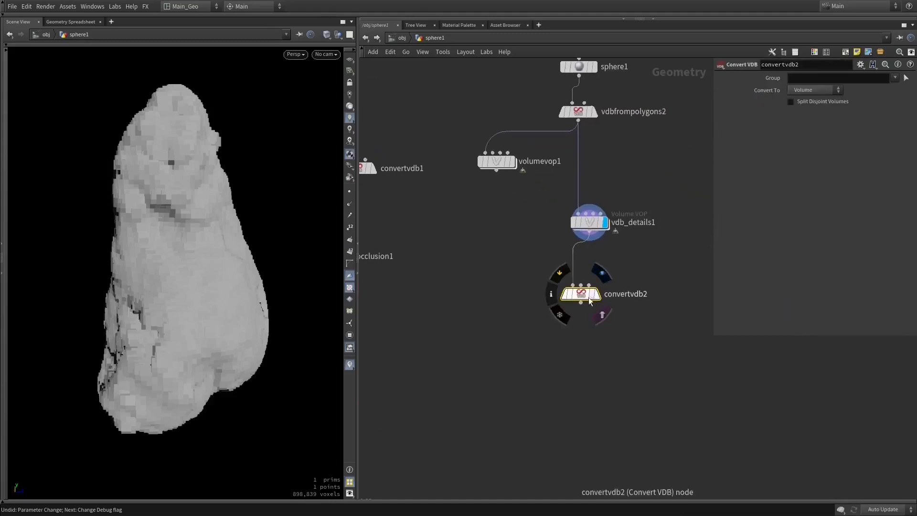
- Set convertvdb2 to convert to Polygons and display its output
left_click(801, 91)
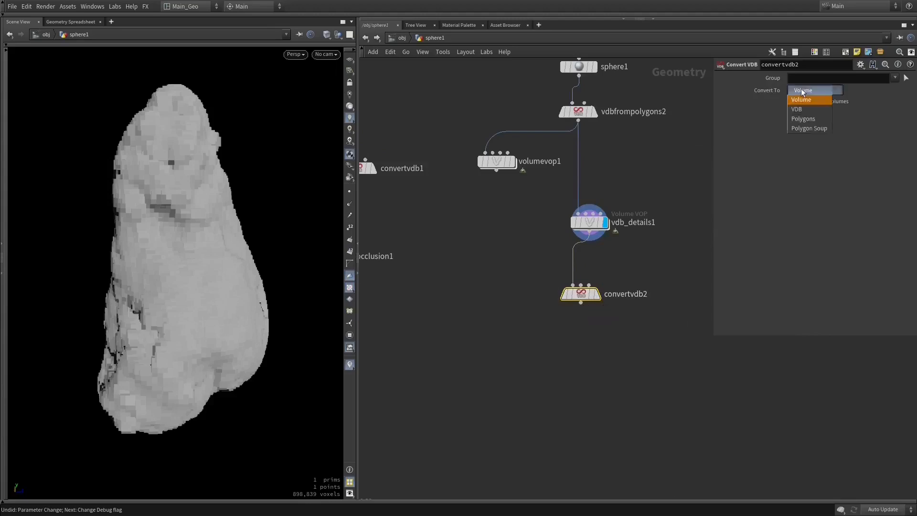
left_click(807, 120)
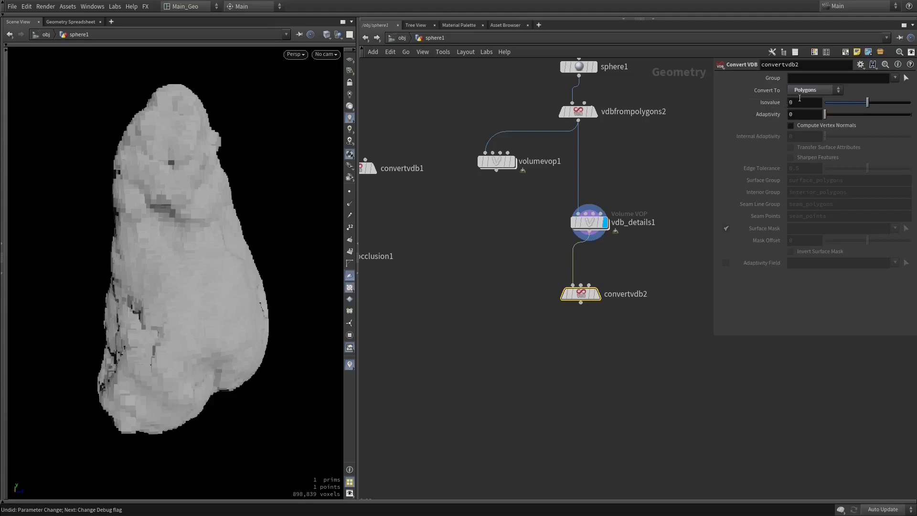
left_click(598, 293)
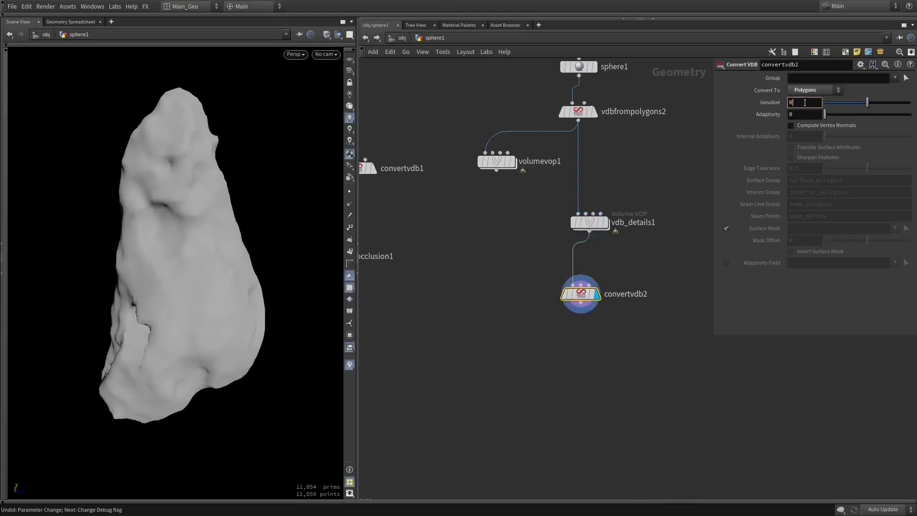
- Try an isovalue of 0.01 on convertvdb2, then set it to -0.01
key("Return")
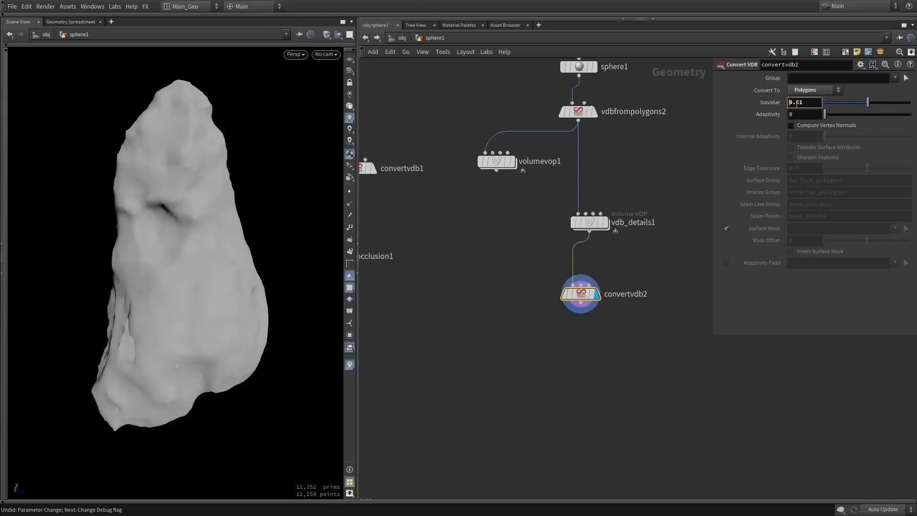
key("Return")
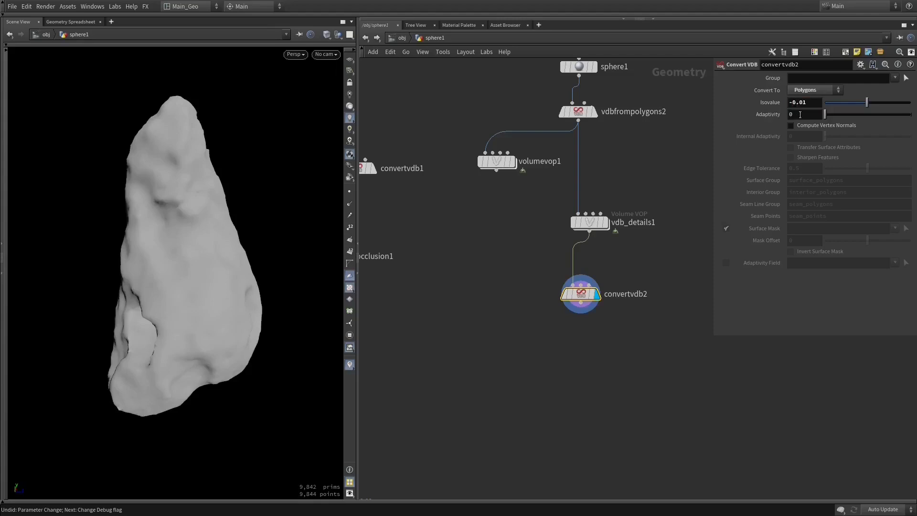
- Set the isovalue of convertvdb2 to 0.01 and check the resulting rock surface from several angles
left_click(793, 102)
key("BackSpace")
key("Return")
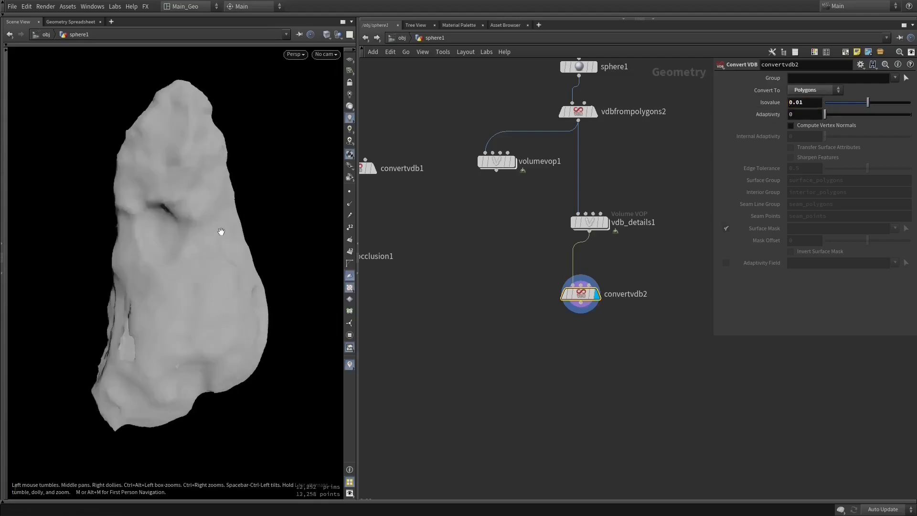
left_click_drag(221, 232, 223, 231)
left_click_drag(226, 270, 239, 293)
left_click_drag(234, 214, 223, 311)
- Try an adaptivity of 0.1 on convertvdb2 and examine the mesh density in wireframe display
key("w")
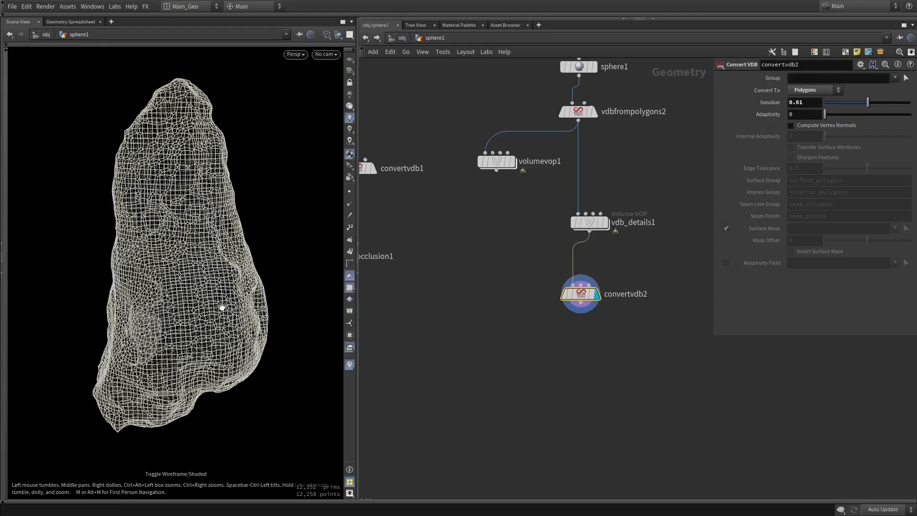
left_click(810, 114)
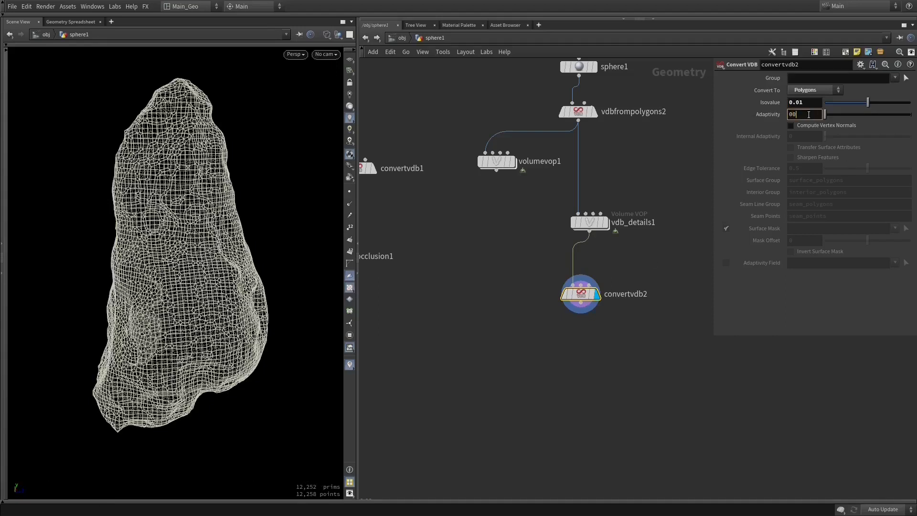
type(".1")
key("Return")
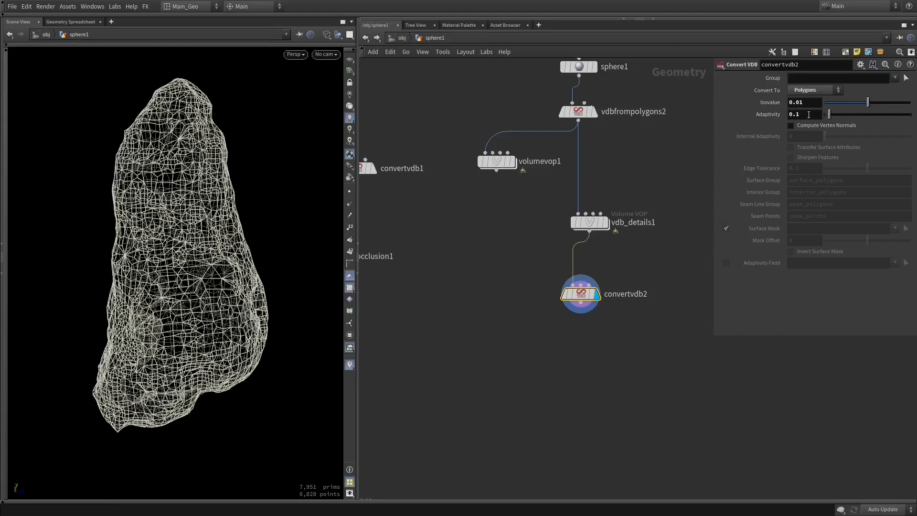
left_click_drag(252, 312, 212, 315)
left_click_drag(187, 179, 229, 181)
mouse_move(176, 206)
left_mouse_down()
mouse_move(159, 204)
mouse_move(133, 176)
mouse_move(115, 185)
mouse_move(184, 210)
left_mouse_up()
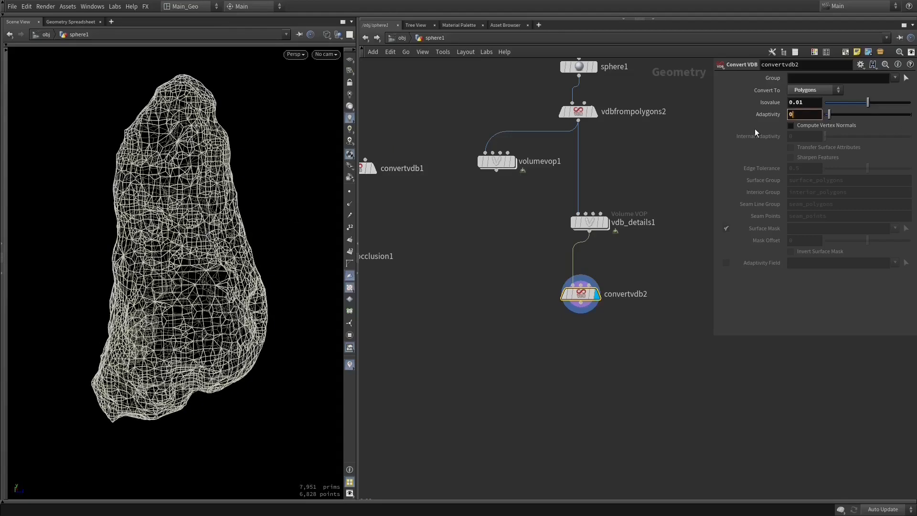
- Set convertvdb2's adaptivity back to 0 and return the viewport to shaded display
key("Return")
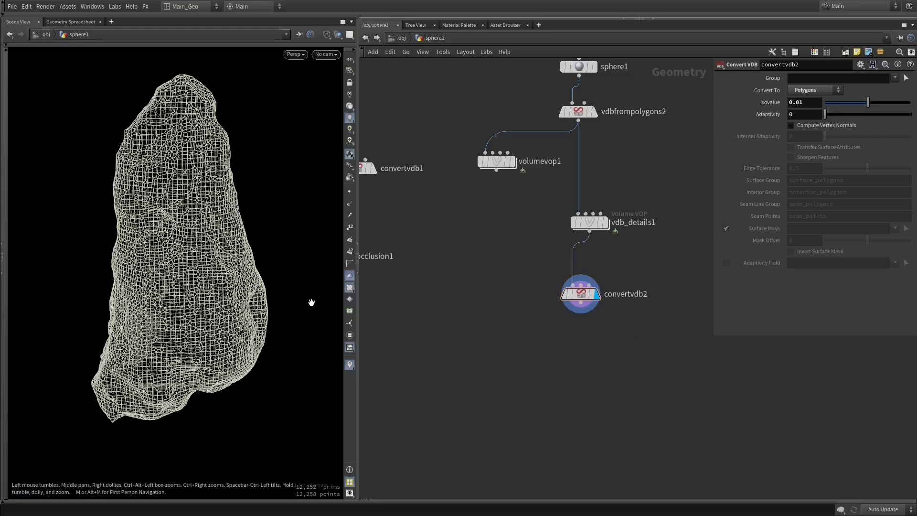
key("w")
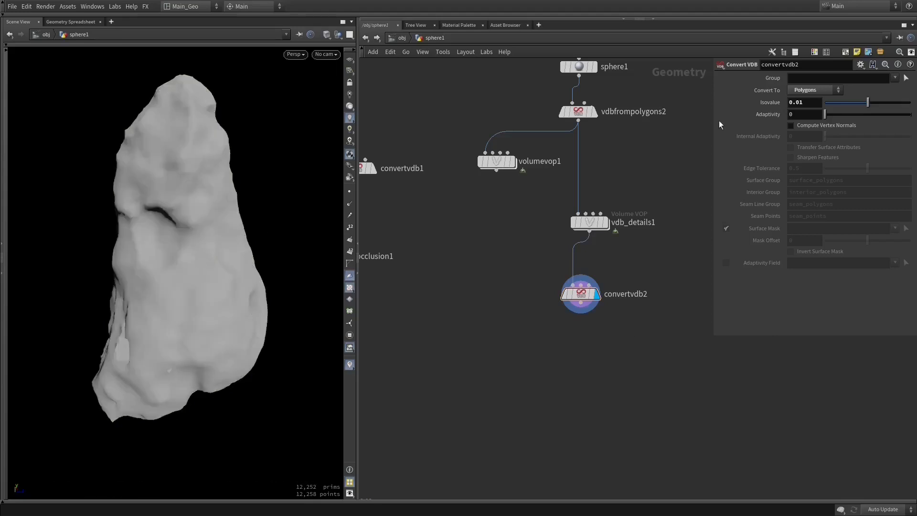
left_click_drag(287, 272, 172, 287)
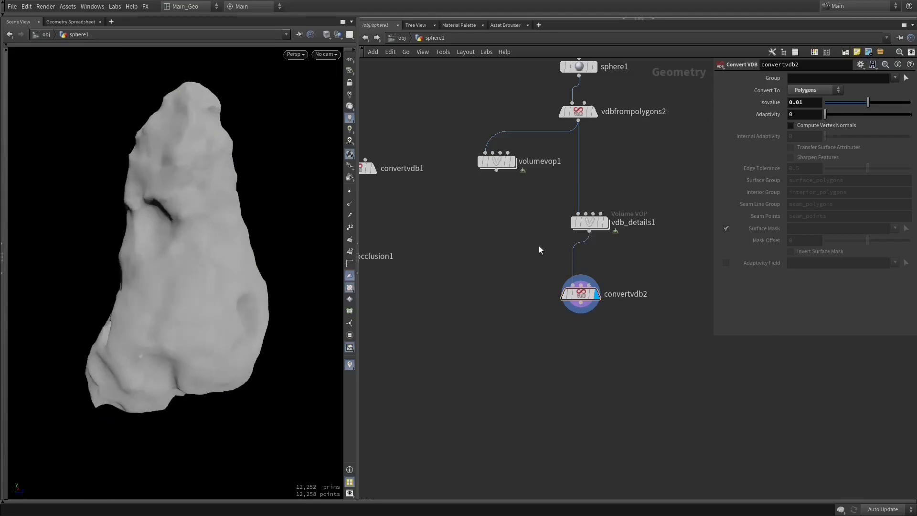
- Move the hi poly network box near convertvdb2 and connect convertvdb2's output to physical_ambient_occlusion1
middle_click_drag(557, 325, 624, 250)
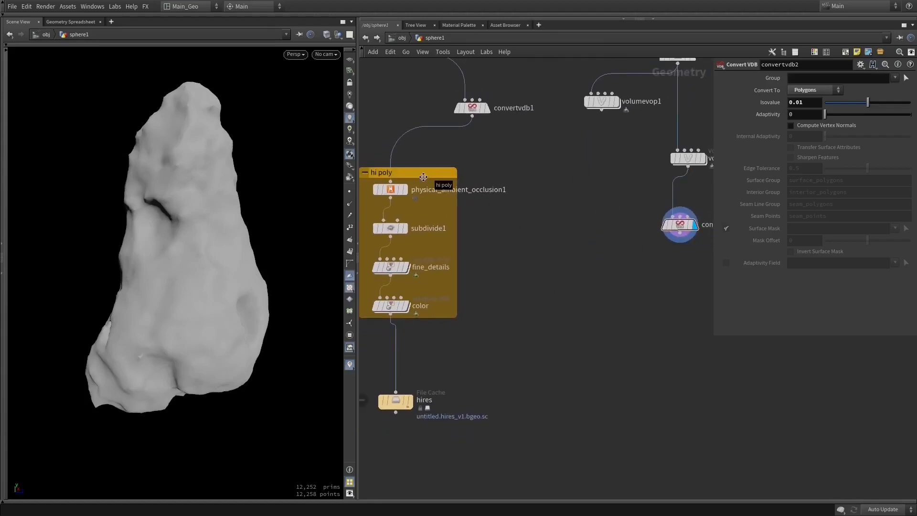
left_click_drag(423, 177, 598, 225)
left_click(683, 236)
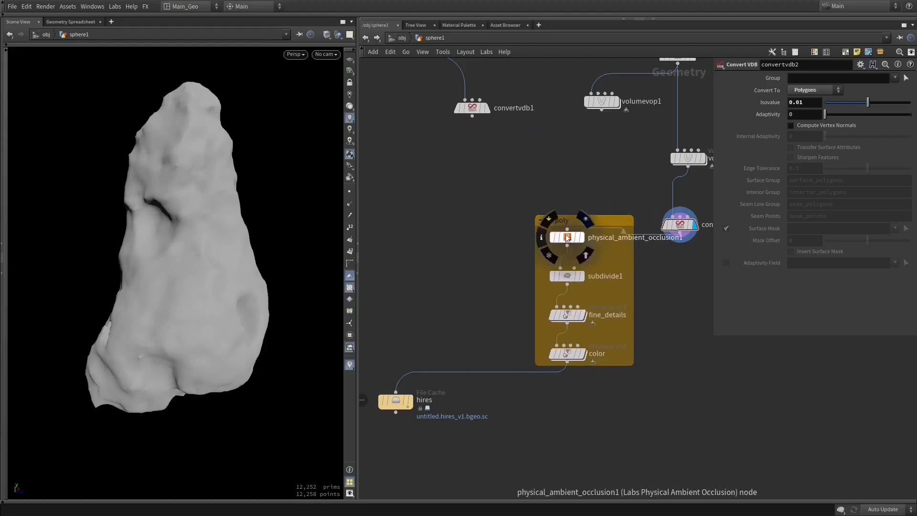
left_click(567, 238)
middle_click_drag(618, 261, 513, 303)
- Try a Labs Delete Small Parts node with Extract Largest Piece below convertvdb2, and delete it again
left_click(578, 292)
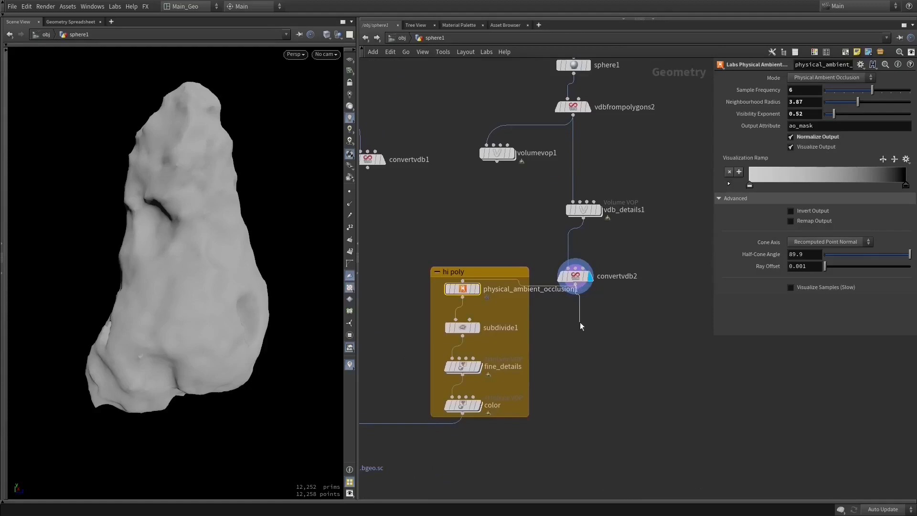
left_click(580, 324)
type("sma")
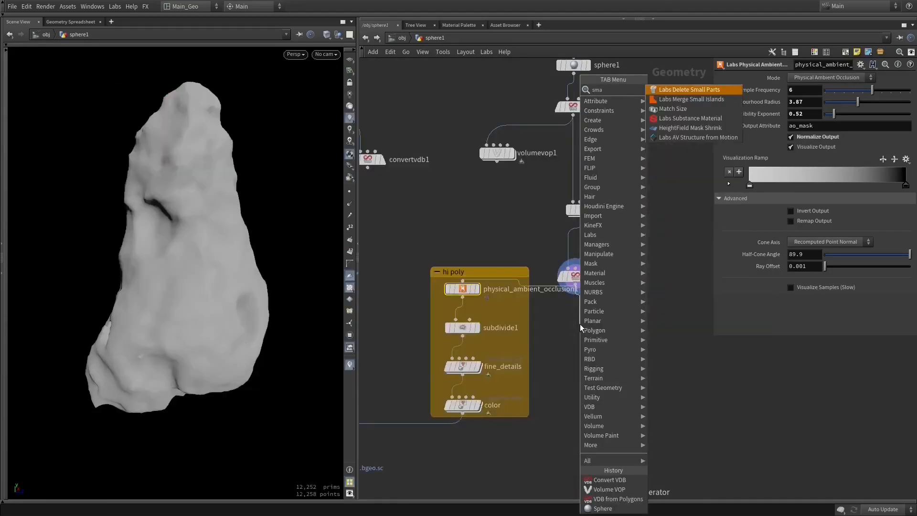
key("Return")
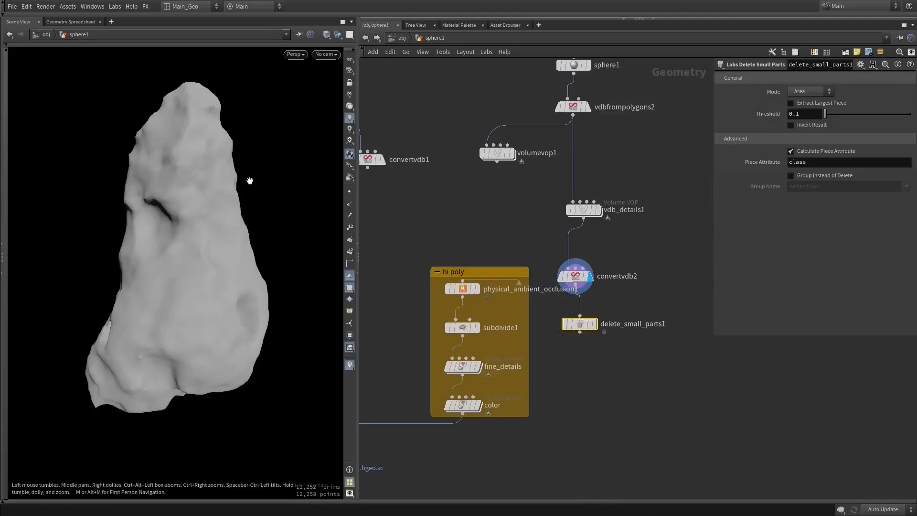
left_click_drag(222, 201, 219, 186)
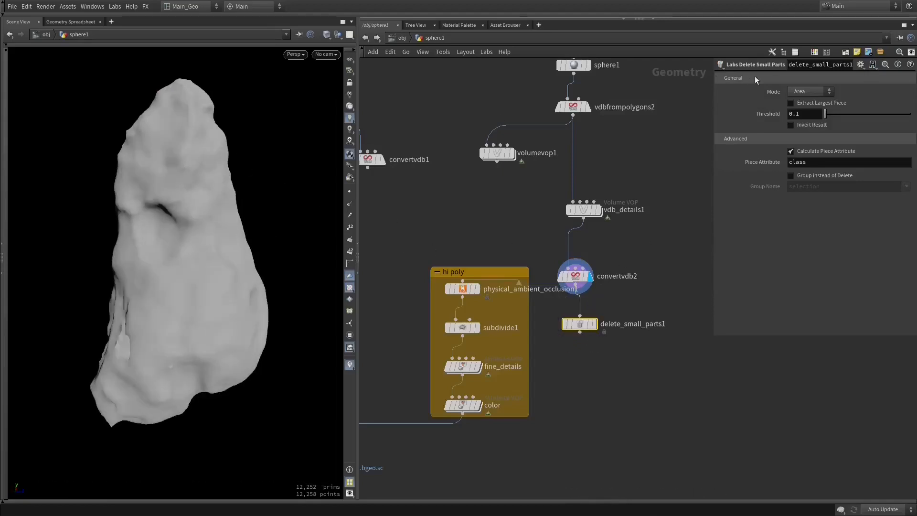
left_click(804, 103)
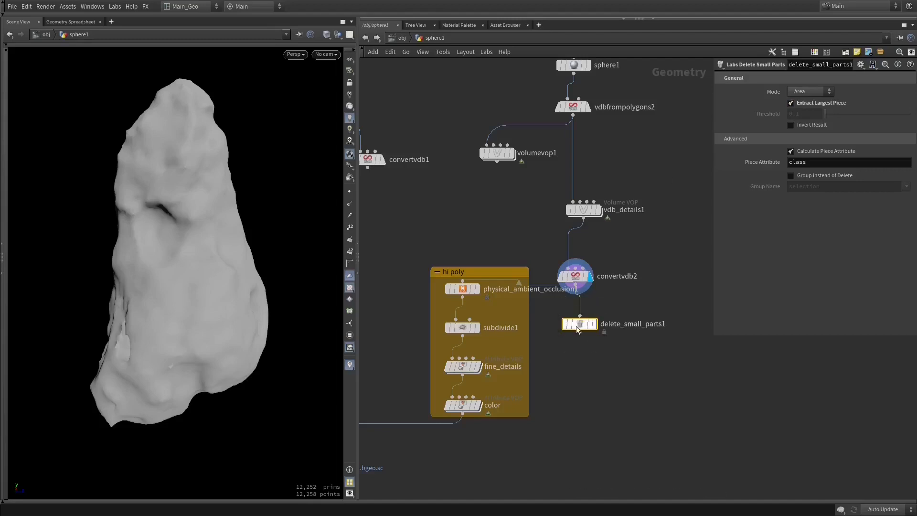
mouse_move(582, 324)
key("Delete")
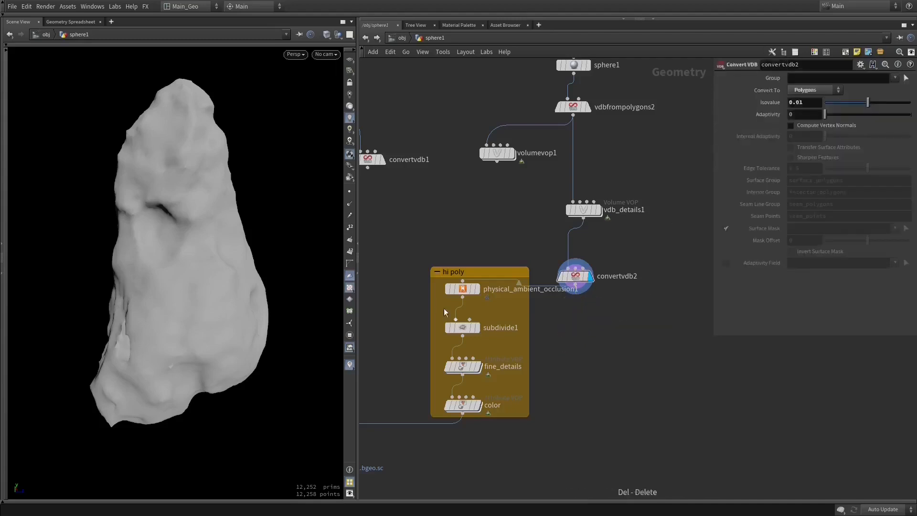
- Move the hi poly network box farther from convertvdb2 and display the output of physical_ambient_occlusion1
left_click(464, 294)
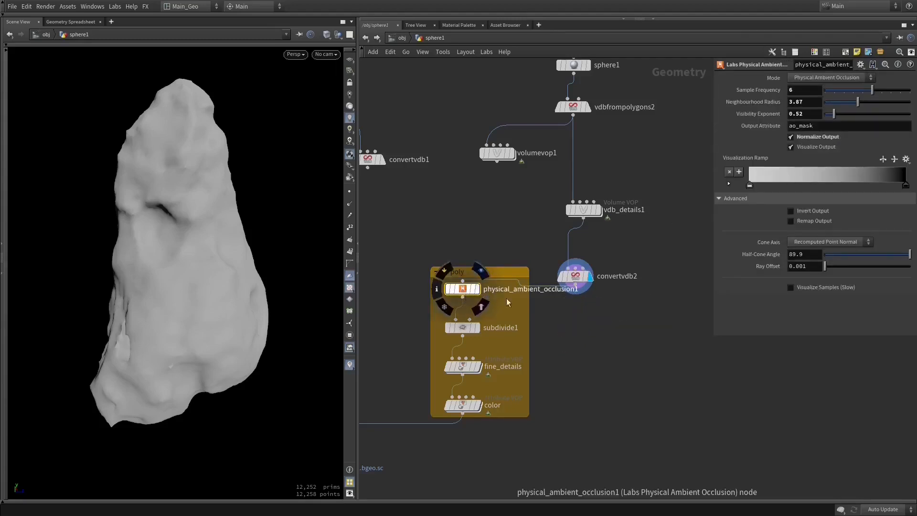
left_click_drag(482, 273, 445, 276)
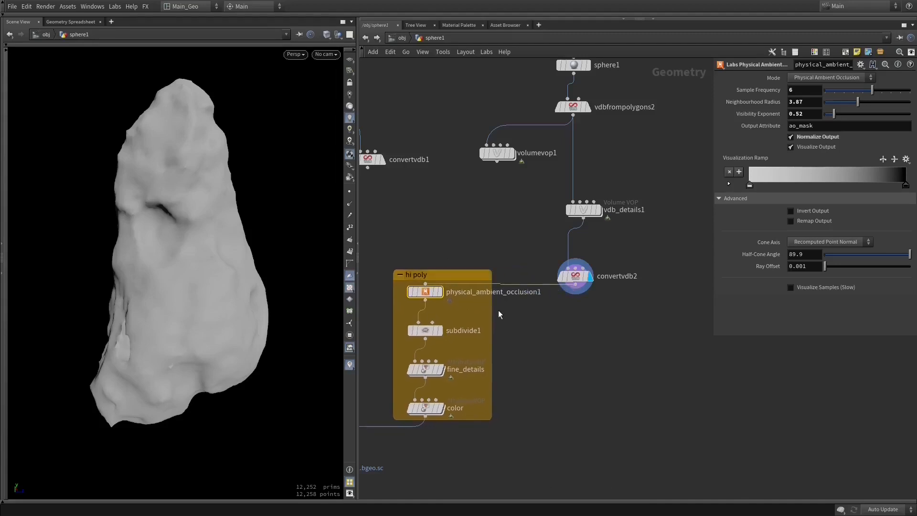
middle_click_drag(505, 316, 548, 299)
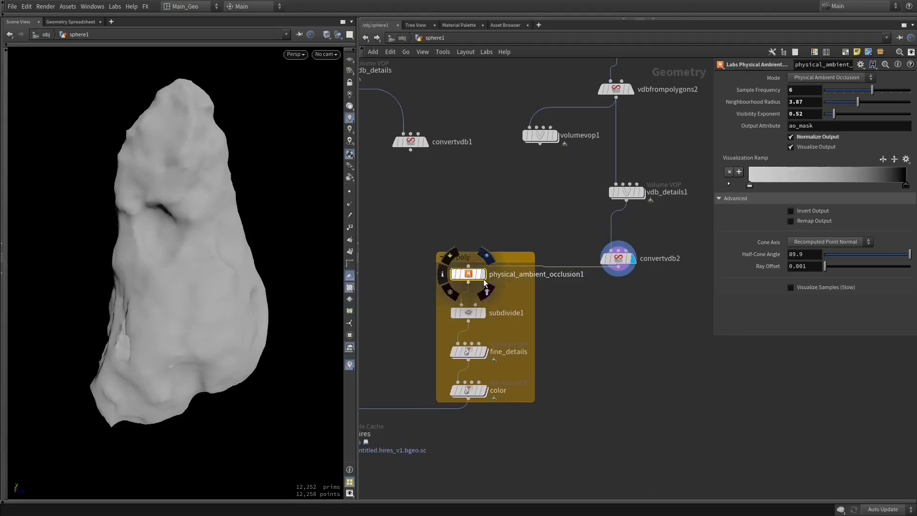
left_click(485, 282)
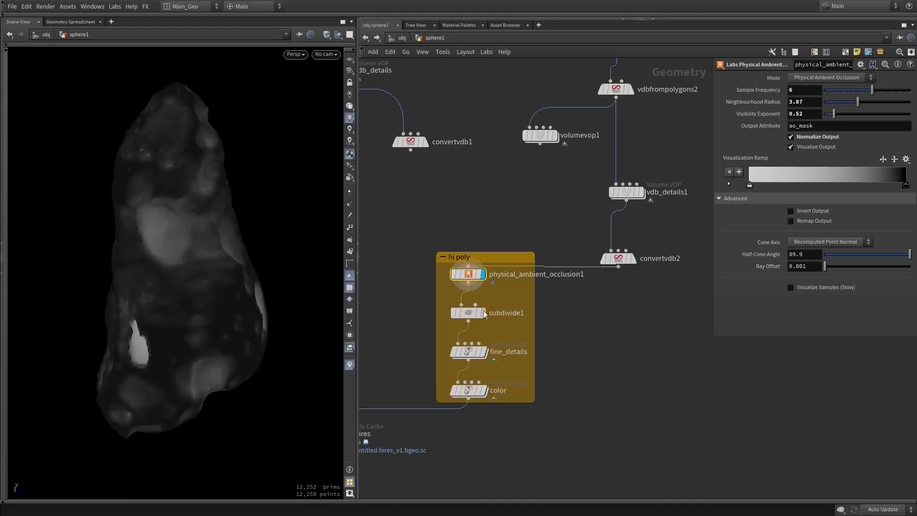
- Inspect the subdivide1 settings and display the output of the fine_details node
left_click(467, 315)
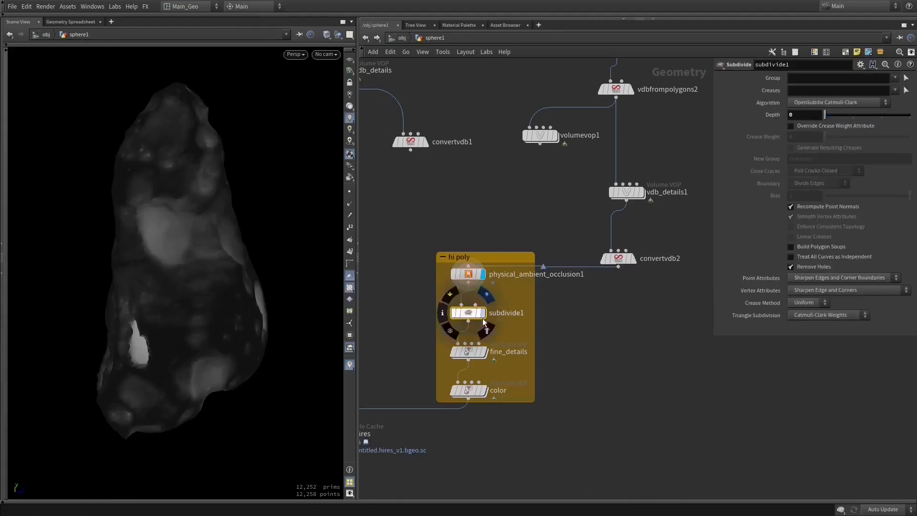
mouse_move(477, 364)
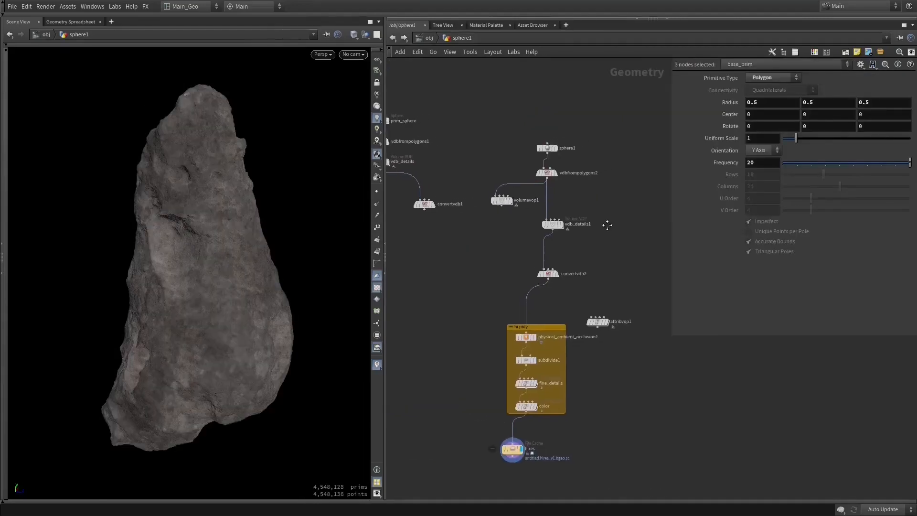
middle_click_drag(607, 225, 598, 261)
scroll(599, 219, "up", 2)
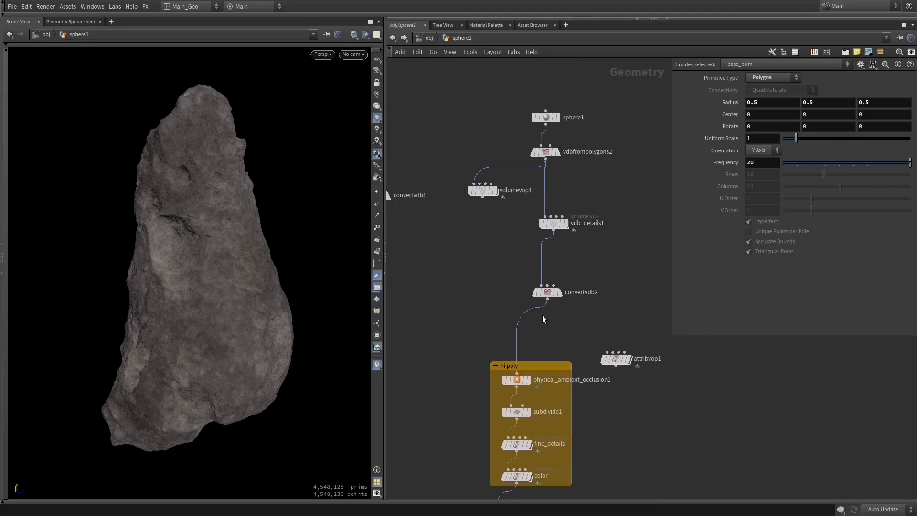
- Add a File Cache node beside convertvdb2 in the sphere1 network
middle_click_drag(556, 329, 544, 346)
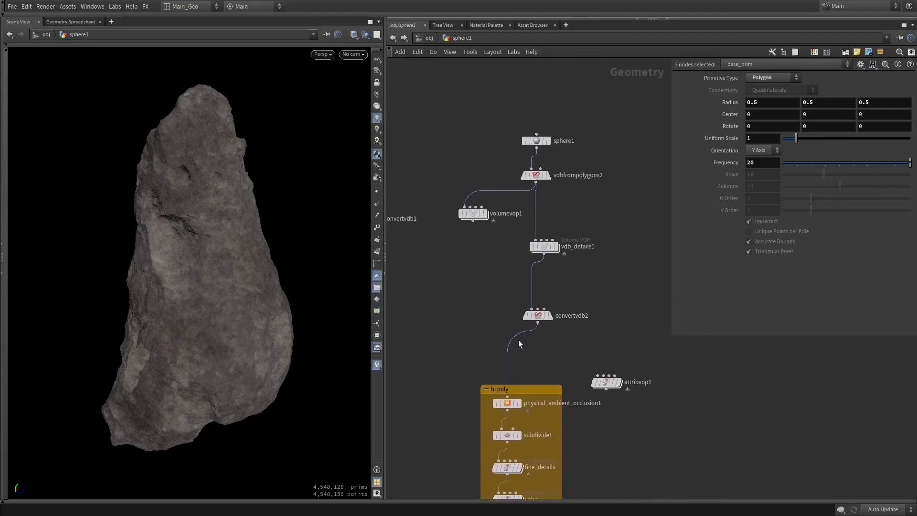
key("Tab")
type("file c")
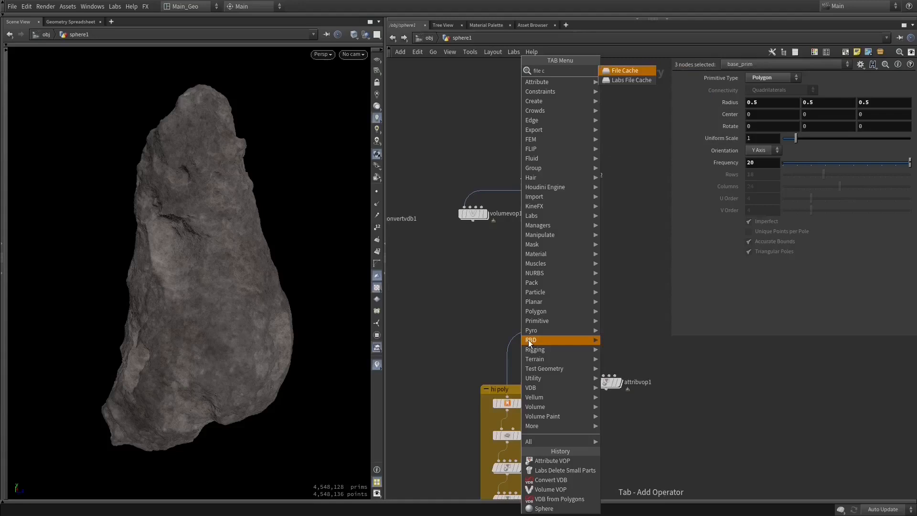
key("Return")
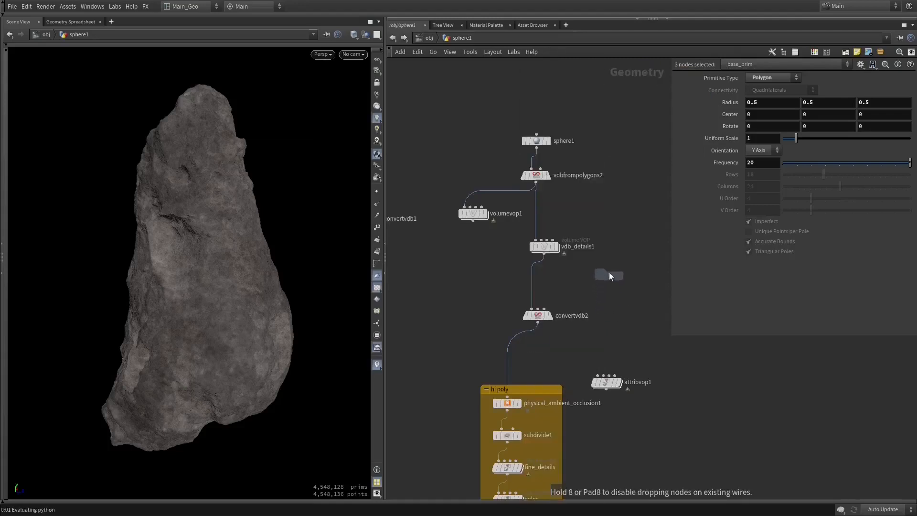
left_click(607, 319)
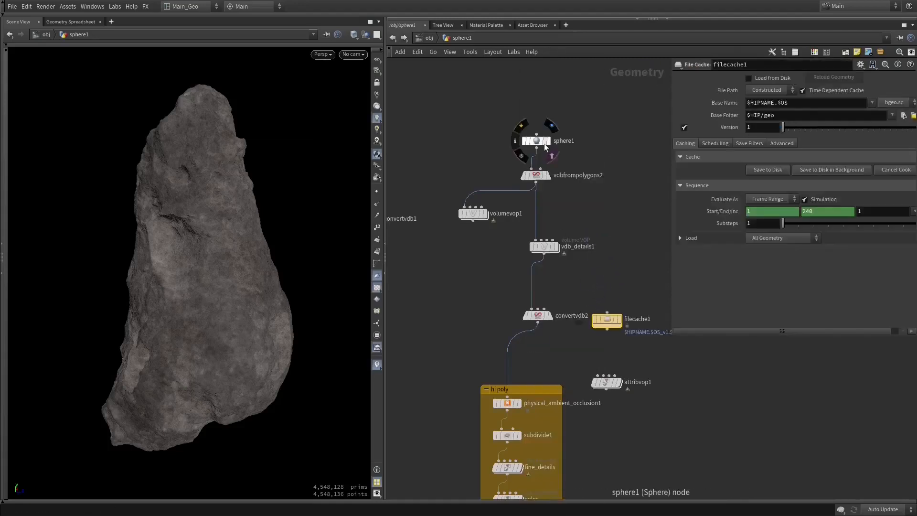
- Select vdbfrompolygons2 and open its Voxel Size value for editing
scroll(570, 197, "up", 3)
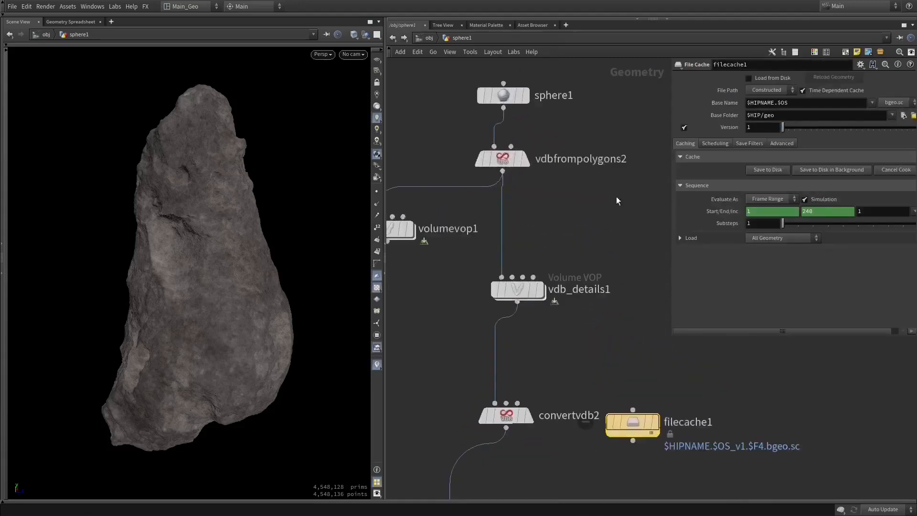
left_click(519, 166)
left_click(759, 77)
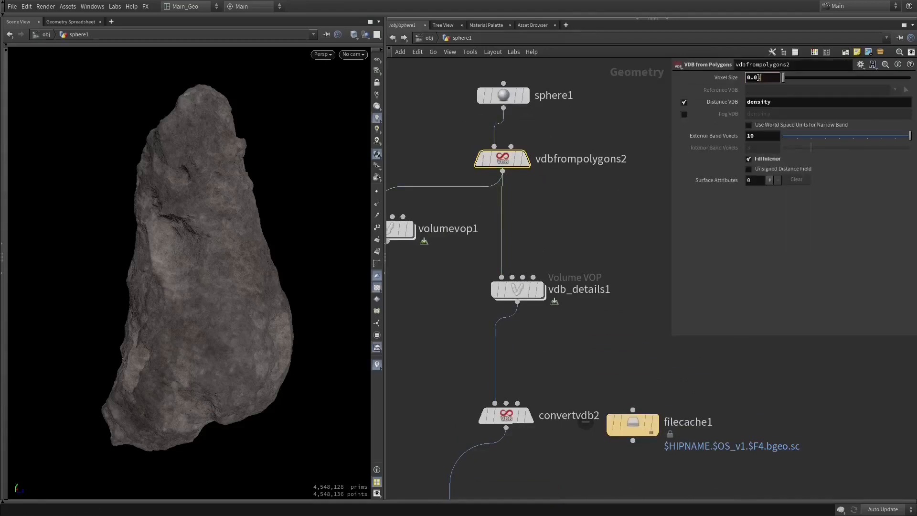
- Place filecache1 between vdb_details1 and convertvdb2, fed by vdb_details1, with Time Dependent Cache turned off
middle_click_drag(577, 322, 585, 248)
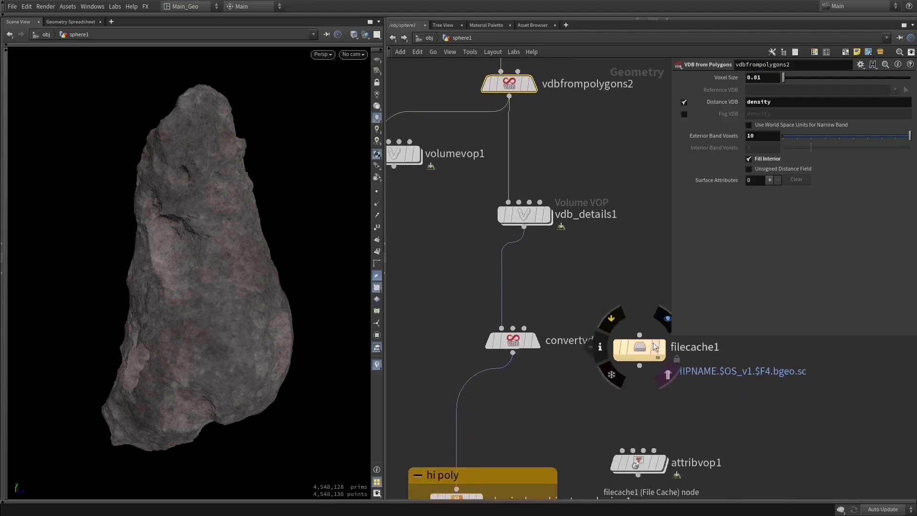
left_click_drag(642, 339, 534, 292)
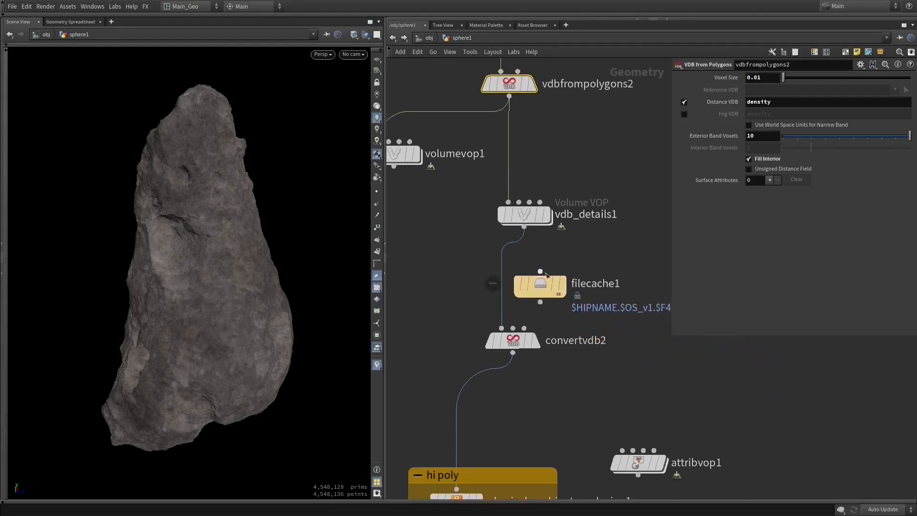
left_click(546, 279)
left_click(804, 90)
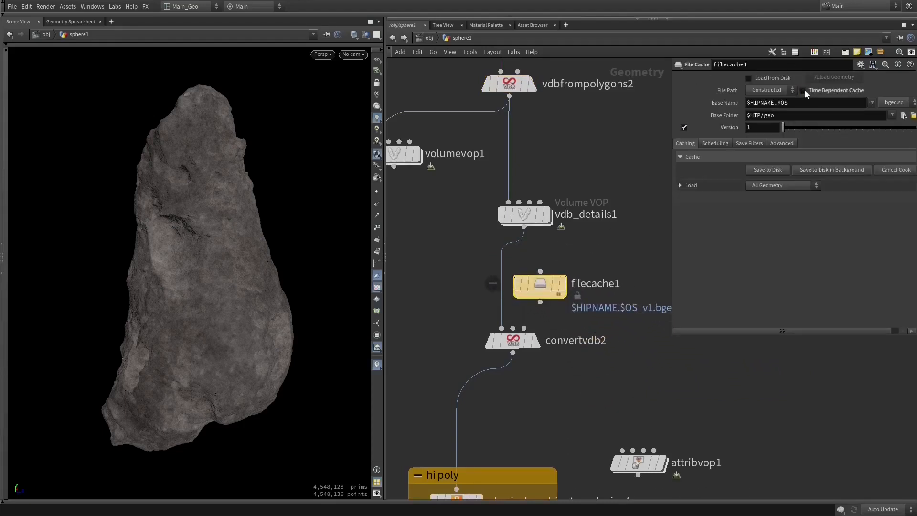
left_click(753, 128)
left_click_drag(540, 271, 523, 226)
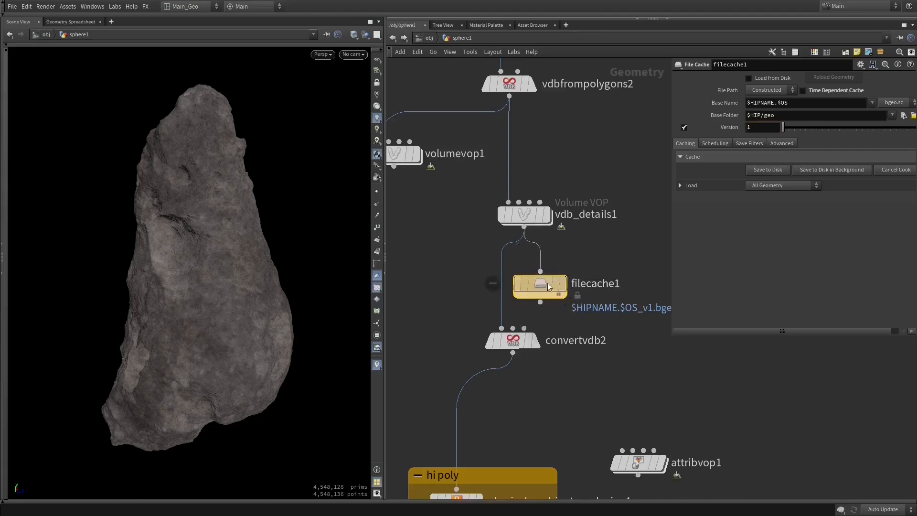
- Rename the filecache1 node as filecache_vdb
middle_click_drag(597, 266, 561, 263)
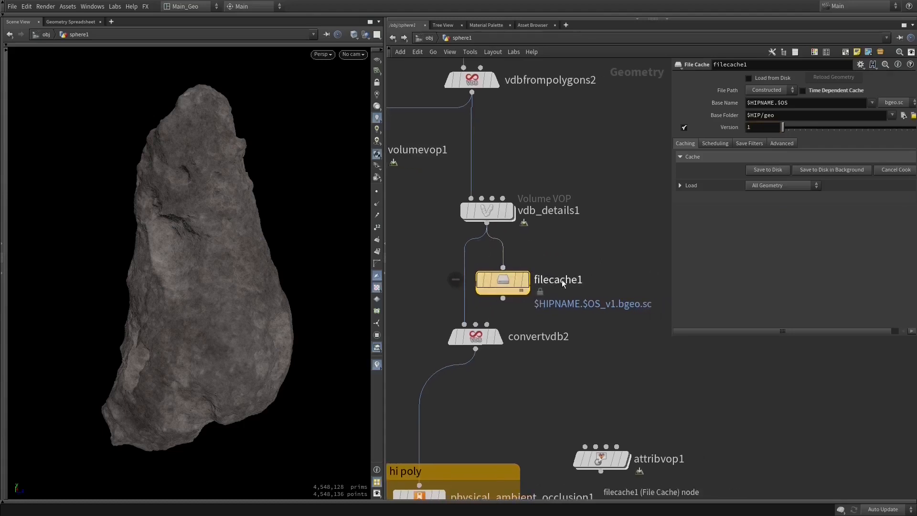
double_click(584, 279)
key("BackSpace")
type("_")
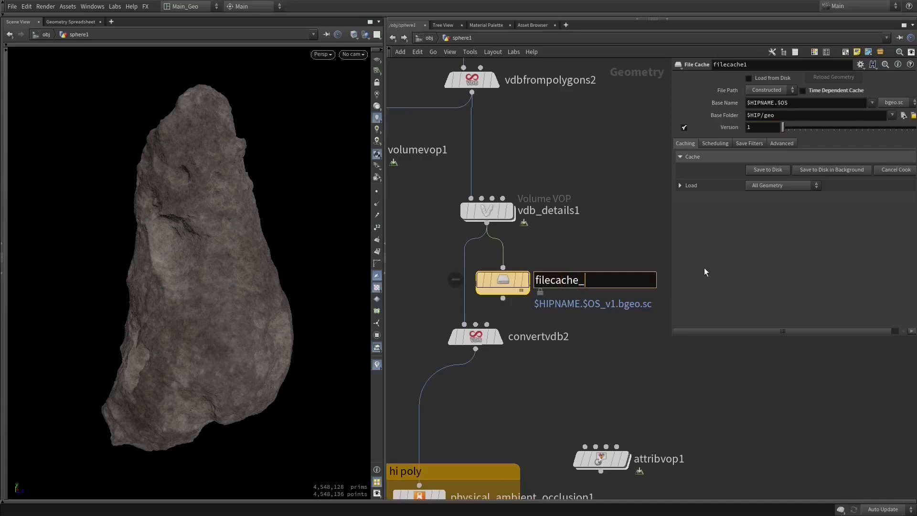
type("vdb")
key("Return")
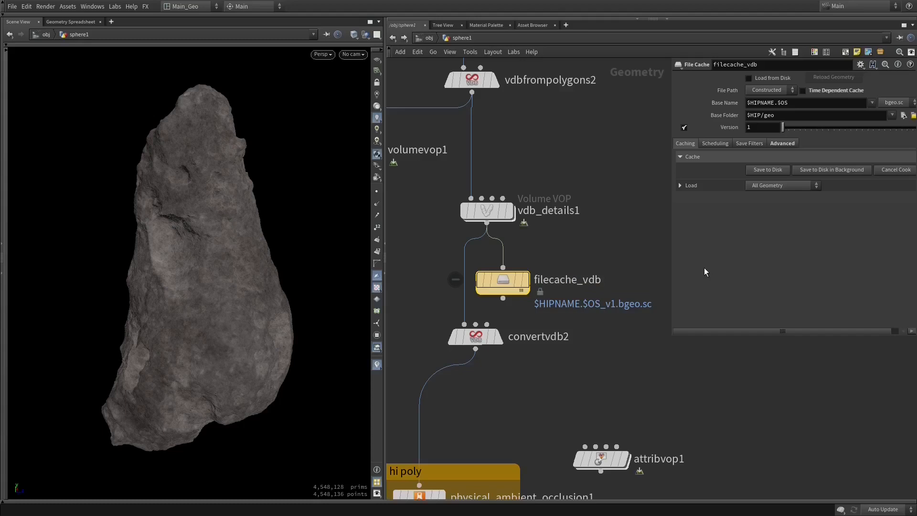
- Rename the file cache node as vdb_file and save its geometry cache to disk
double_click(592, 282)
type("vd")
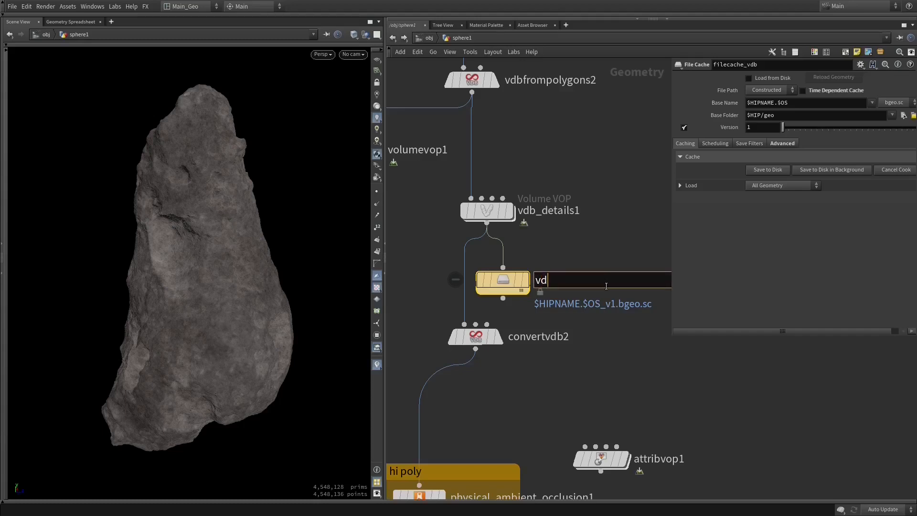
type("b_file")
key("Return")
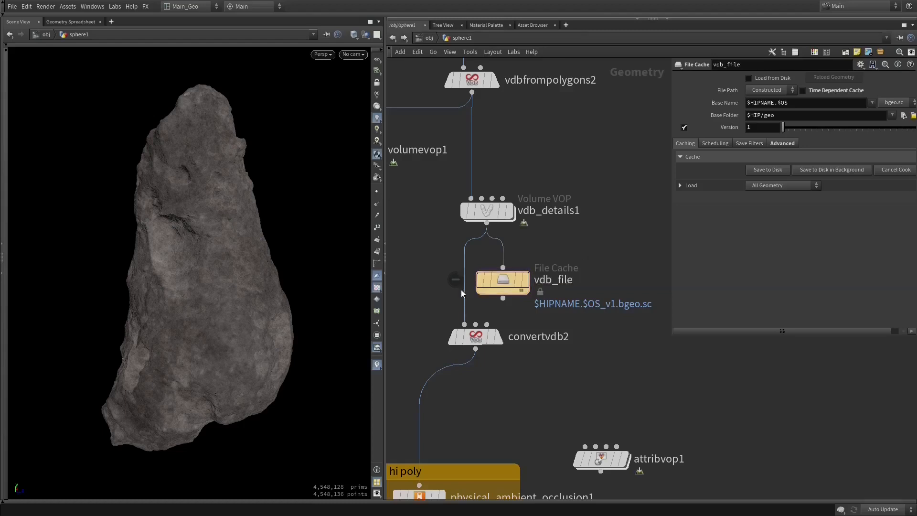
left_click(759, 171)
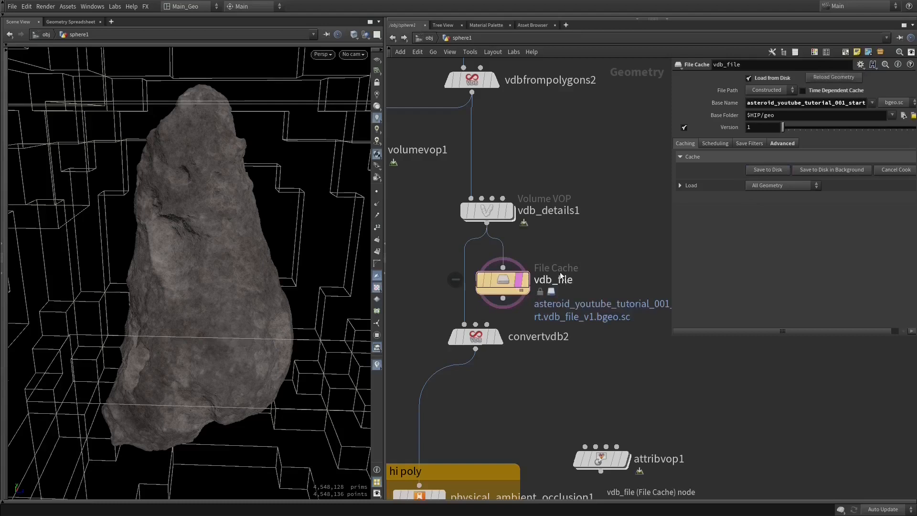
- Display the output of vdb_file and inspect the cached asteroid VDB from several angles
left_click(524, 279)
left_click_drag(267, 276, 311, 223)
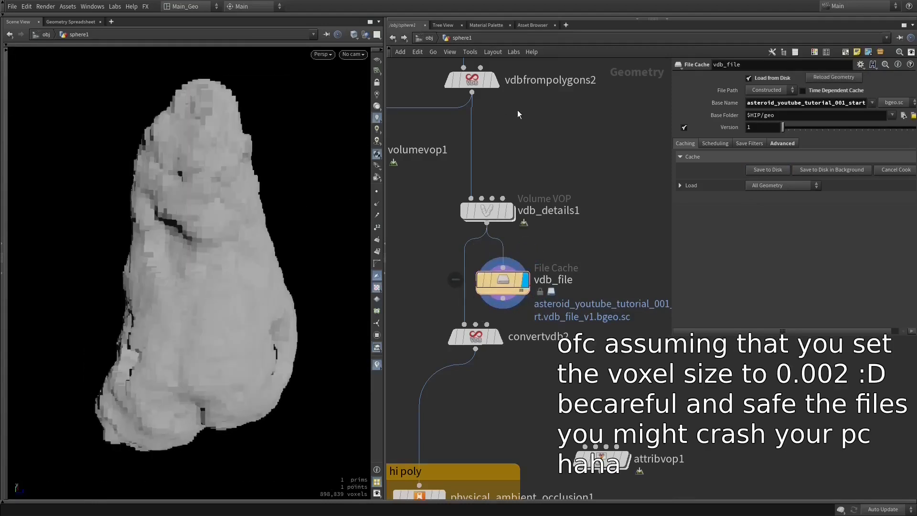
left_click_drag(171, 296, 197, 295)
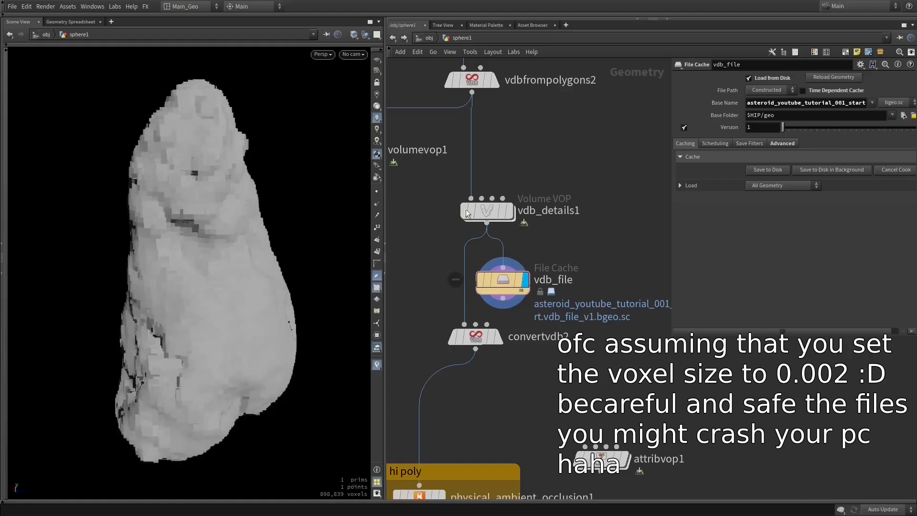
mouse_move(517, 282)
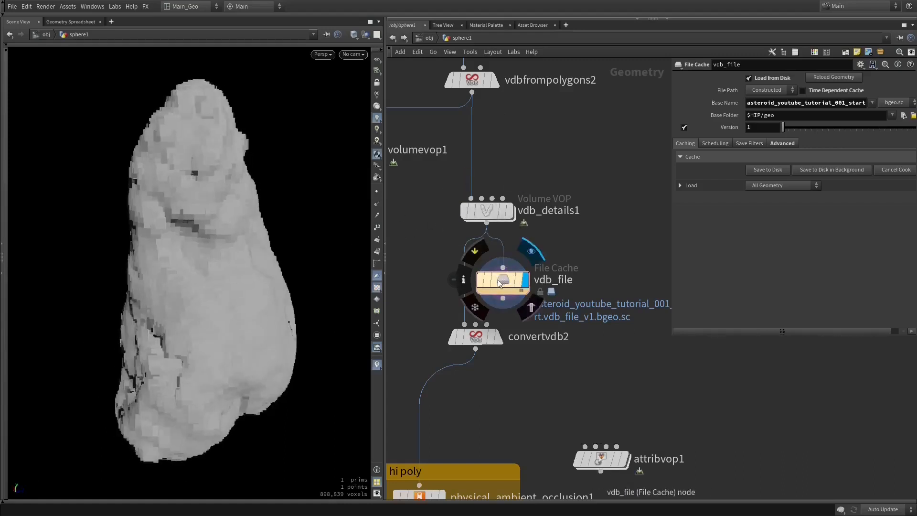
left_click_drag(214, 307, 299, 266)
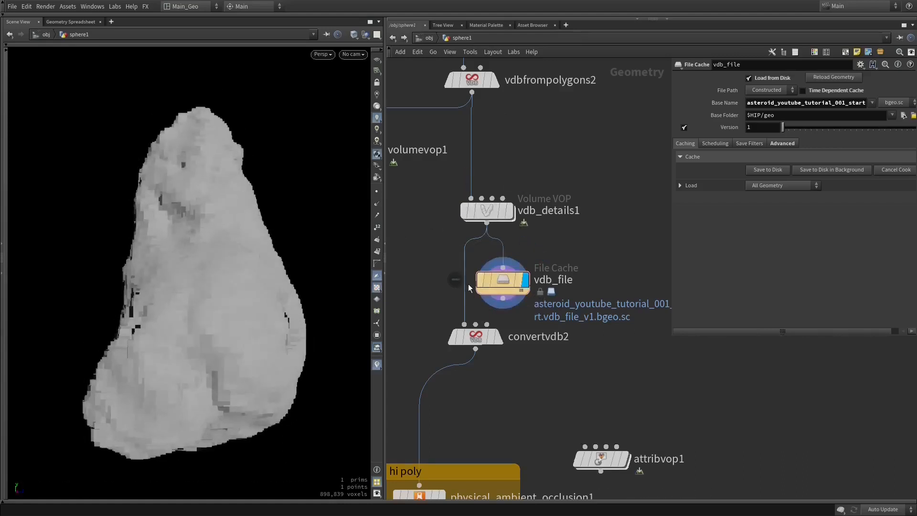
- Move vdb_file aside from the main chain and cut its wire from vdb_details1
left_click_drag(494, 283, 552, 288)
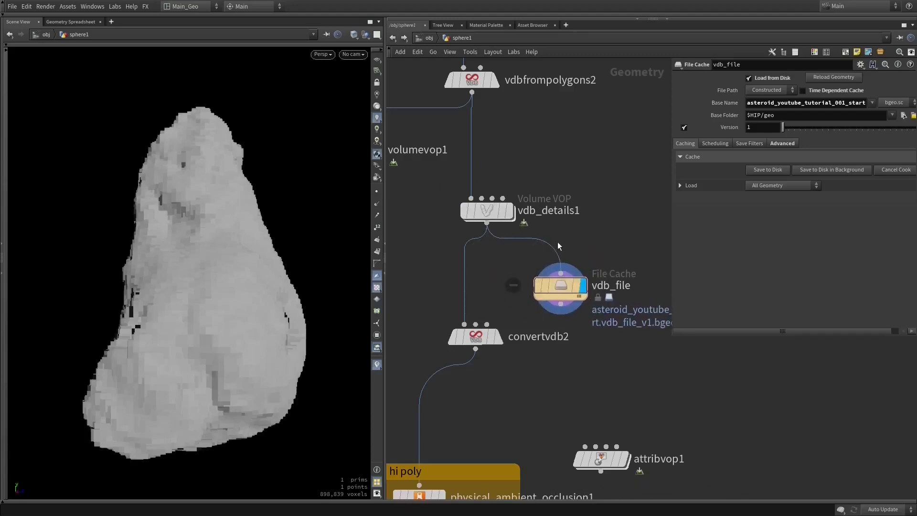
key("y")
left_click_drag(564, 234, 514, 245)
mouse_move(558, 290)
mouse_move(557, 290)
left_mouse_down()
mouse_move(597, 294)
mouse_move(581, 303)
mouse_move(568, 285)
left_mouse_up()
middle_click_drag(551, 234, 585, 211)
- Select sphere1, vdbfrompolygons2 and vdb_details1 and tidy their layout in the network
left_click_drag(570, 152, 506, 319)
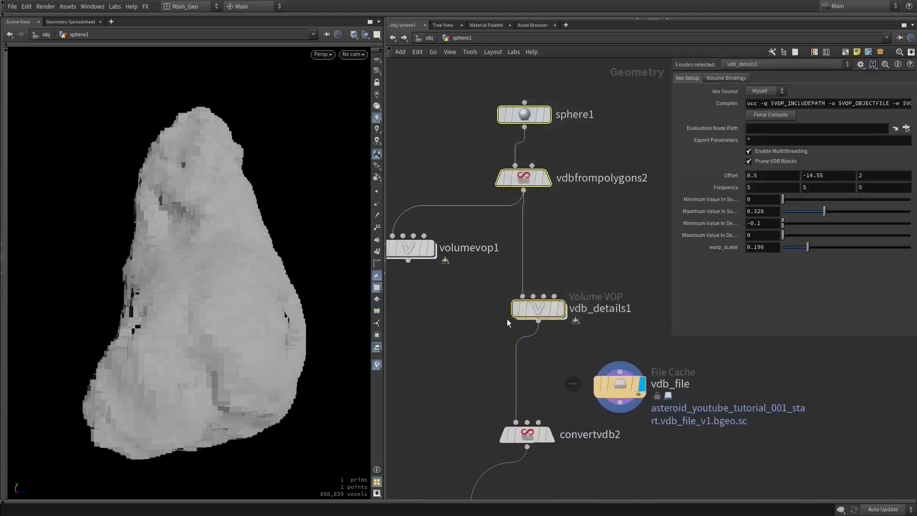
middle_click_drag(490, 290, 522, 297)
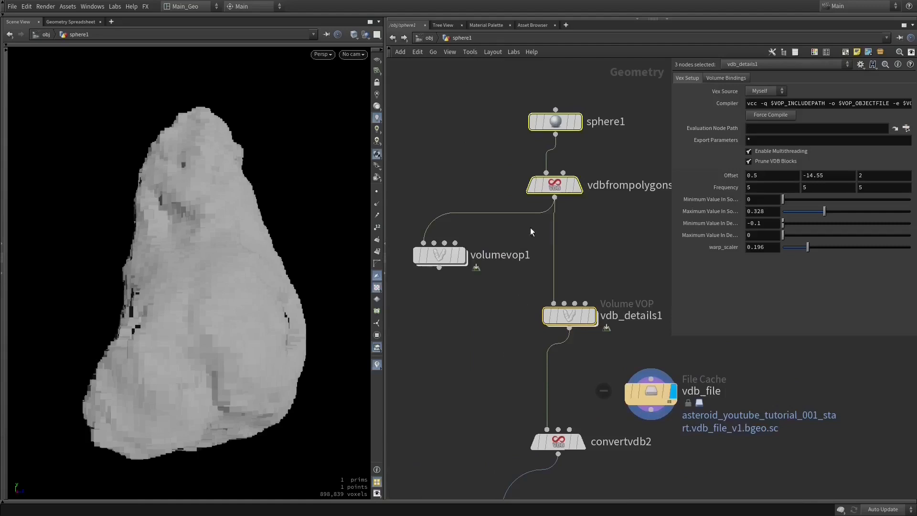
left_click_drag(532, 143, 622, 345)
middle_click_drag(590, 261, 580, 261)
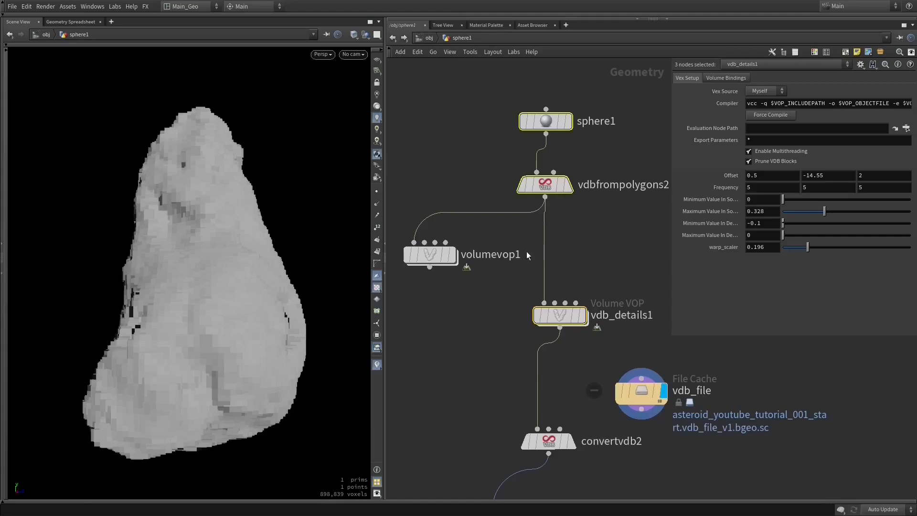
key("l")
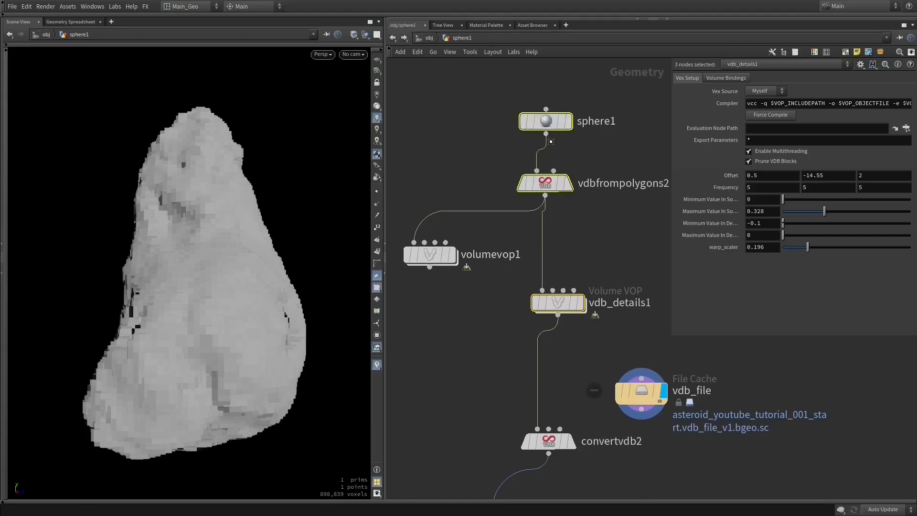
middle_click_drag(572, 312, 535, 275)
middle_click_drag(555, 303, 580, 203)
left_click_drag(605, 252, 581, 245)
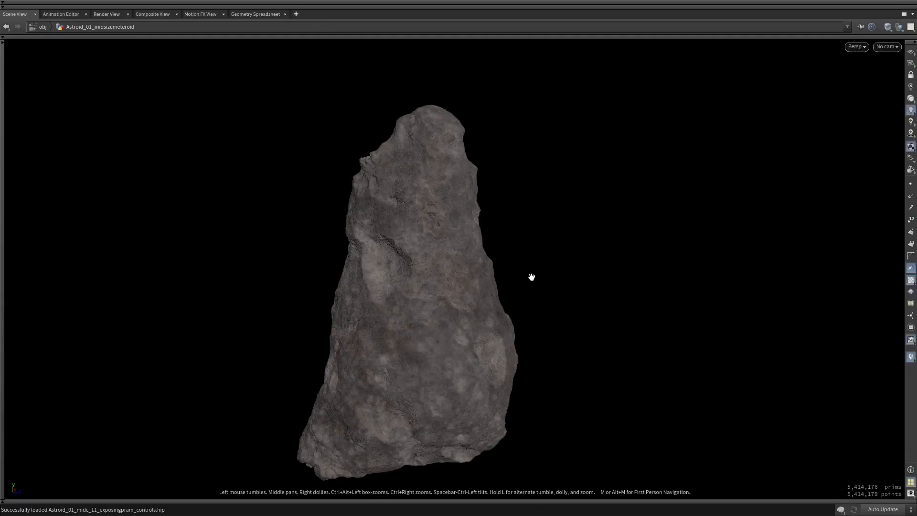
- Show the network beside the maximized scene view and examine the overall Astroid_01_midsizemeteroid node tree
key("ctrl+b")
scroll(654, 253, "up", 5)
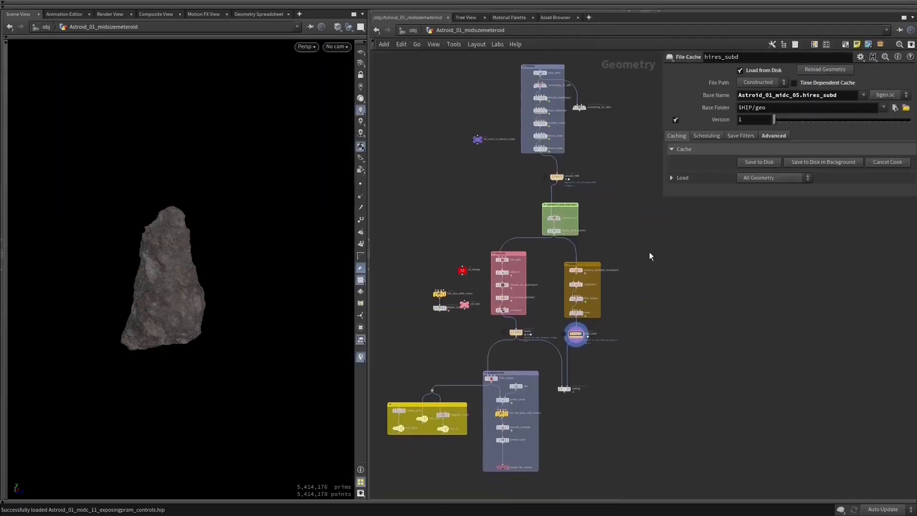
left_click(613, 240)
left_click(465, 230)
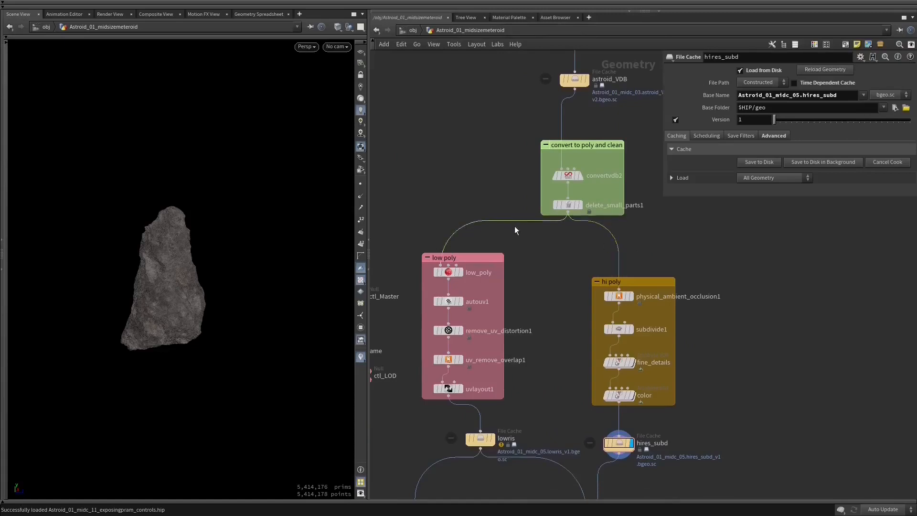
scroll(651, 281, "down", 3)
middle_click_drag(625, 212, 623, 335)
left_click(559, 261)
left_click(520, 251)
key("ctrl+z")
- Examine the astroid_VDB file cache and the convertvdb2 and delete_small_parts1 nodes that split into the low poly and hi poly branches
left_click(559, 269)
middle_click_drag(630, 298, 622, 249)
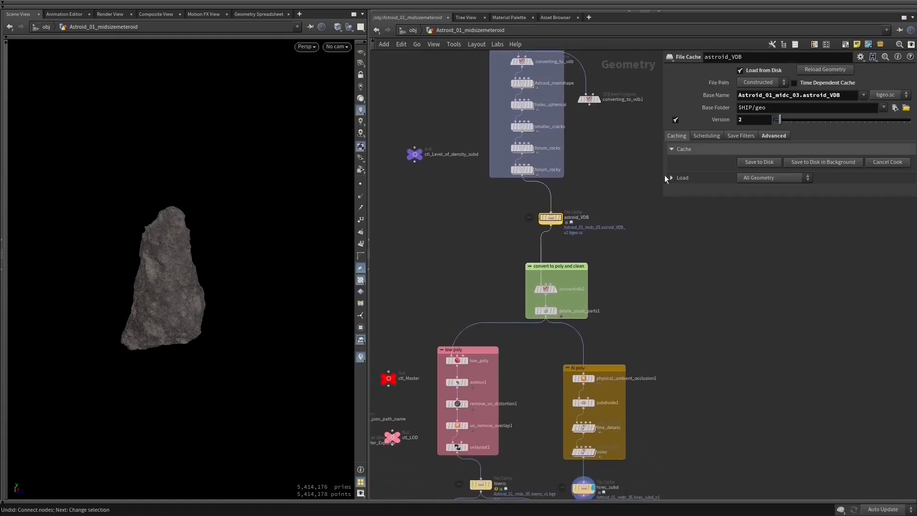
left_click_drag(486, 254, 659, 329)
middle_click_drag(548, 334, 584, 273)
scroll(554, 296, "up", 3)
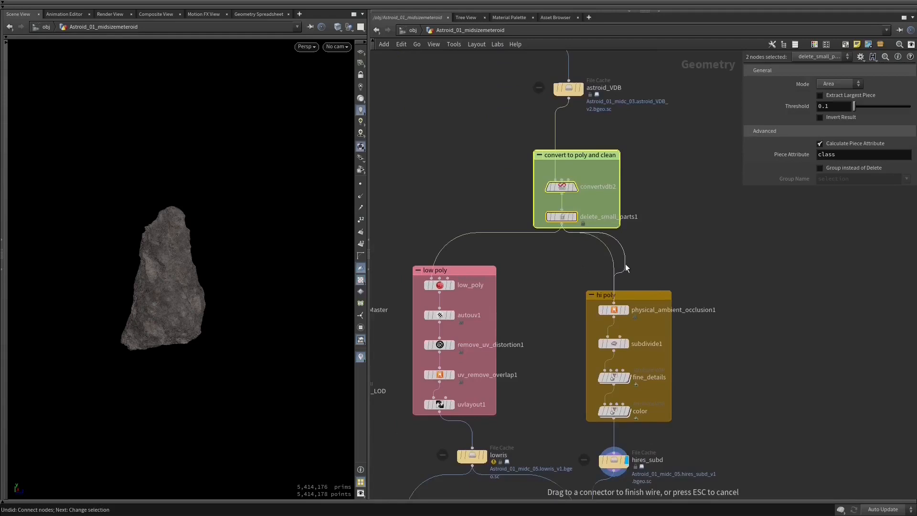
middle_click_drag(471, 257, 597, 213)
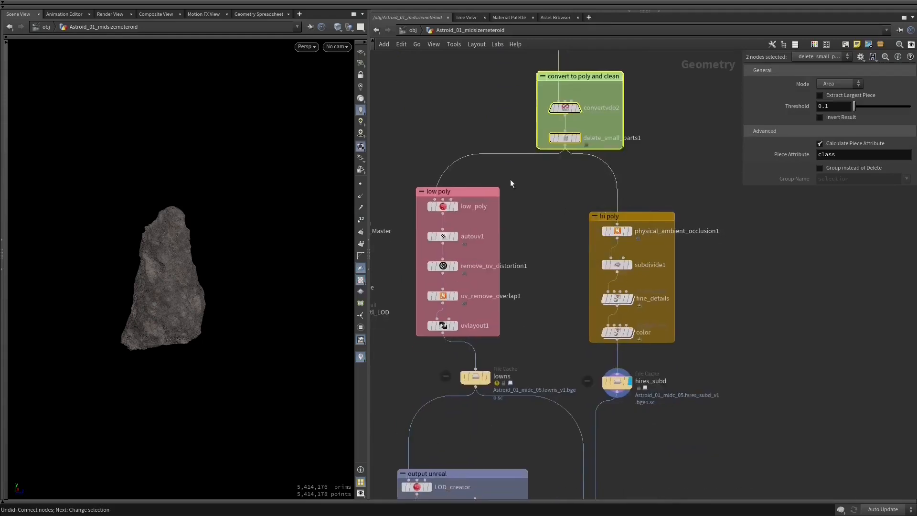
middle_click_drag(463, 165, 495, 184)
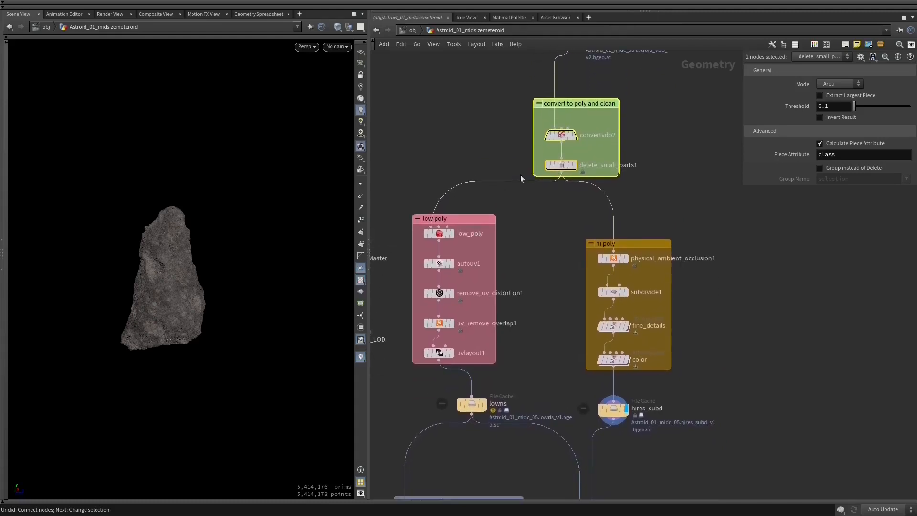
- Examine the hi poly branch and the settings of its hires_subd file cache
middle_click_drag(566, 256, 565, 217)
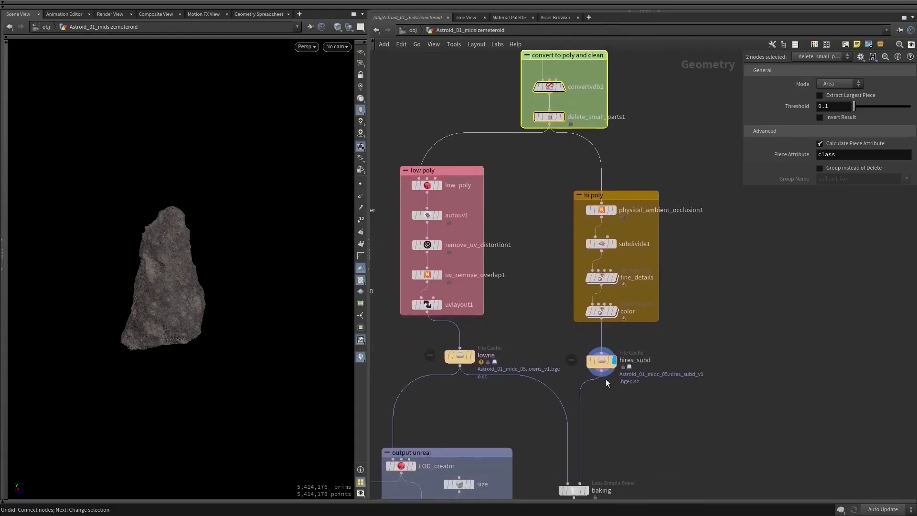
left_click(542, 340)
scroll(549, 349, "up", 1)
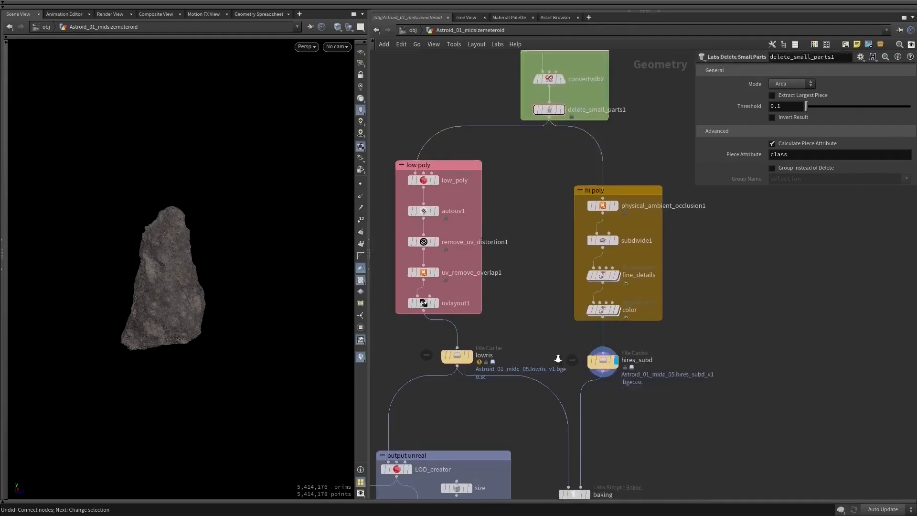
scroll(558, 358, "up", 5)
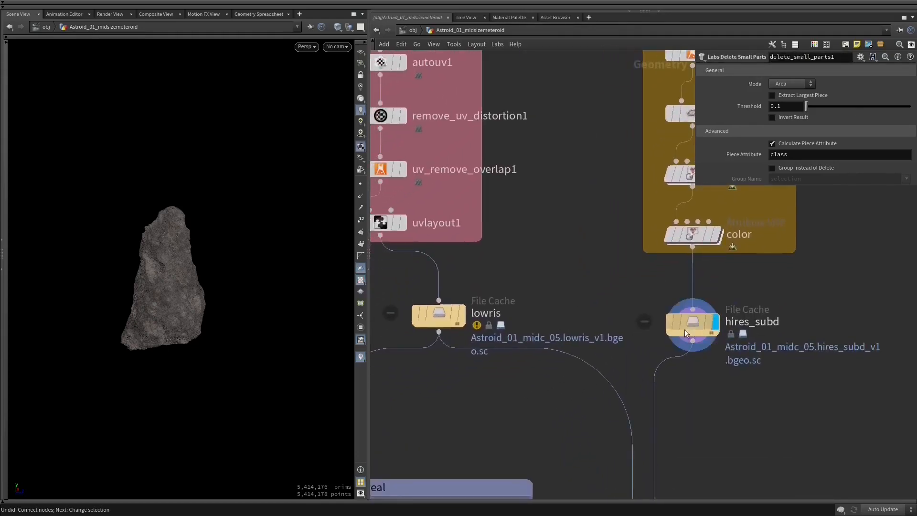
left_click(684, 329)
middle_click_drag(608, 276, 549, 395)
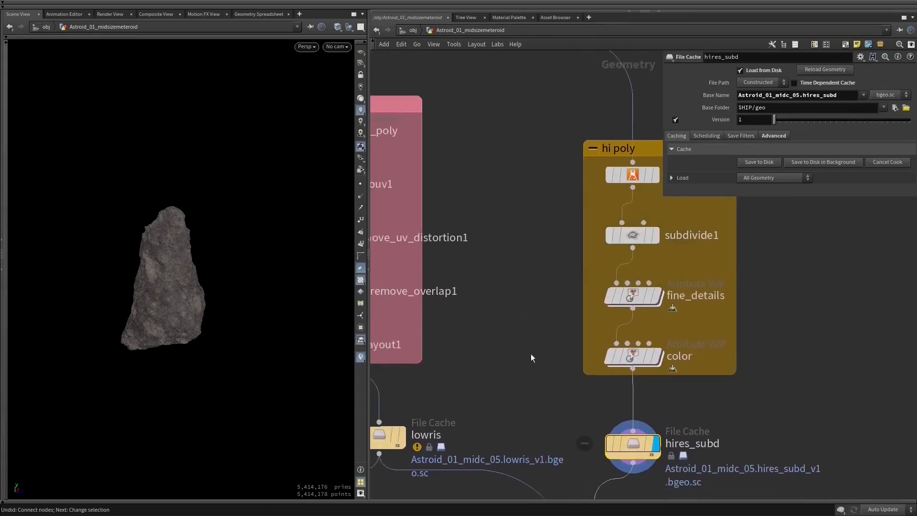
middle_click_drag(553, 348, 607, 300)
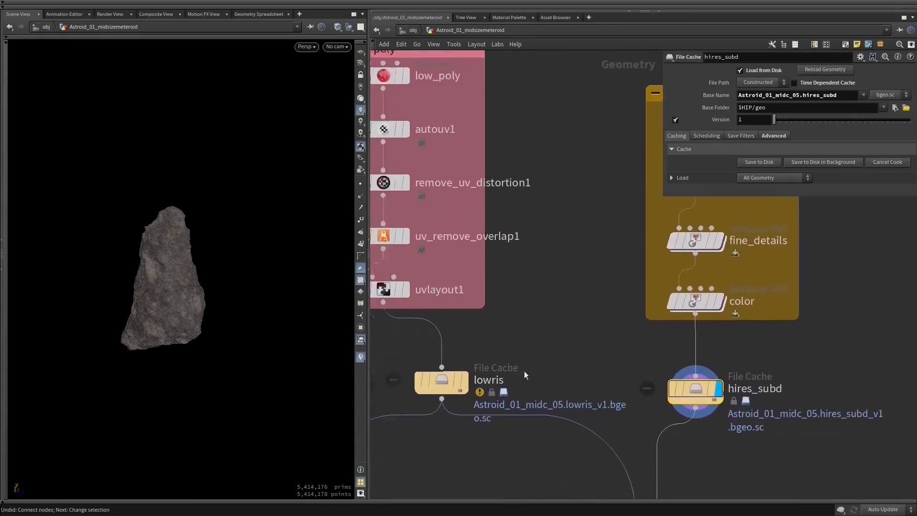
- Select the five nodes in the low poly group and examine the branch down to the lowris file cache
middle_click_drag(524, 372, 589, 354)
middle_click_drag(488, 290, 505, 368)
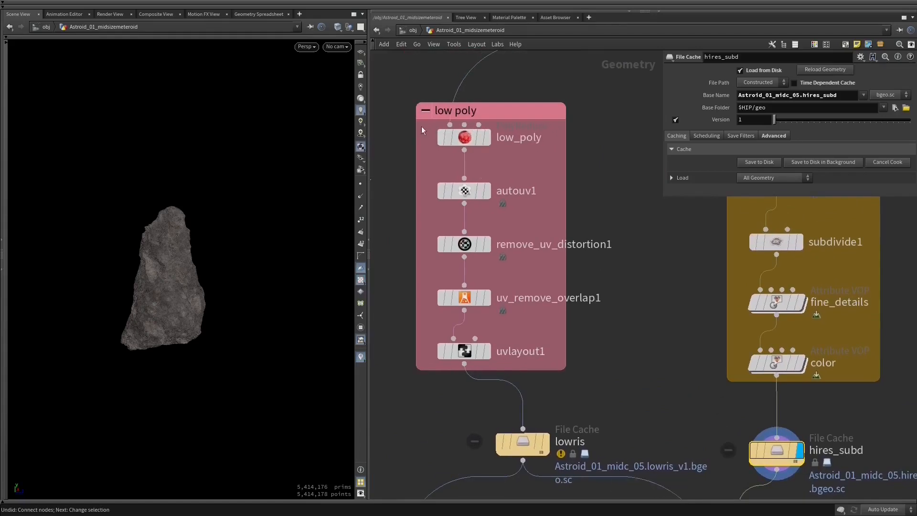
left_click_drag(390, 95, 588, 348)
middle_click_drag(658, 394, 628, 322)
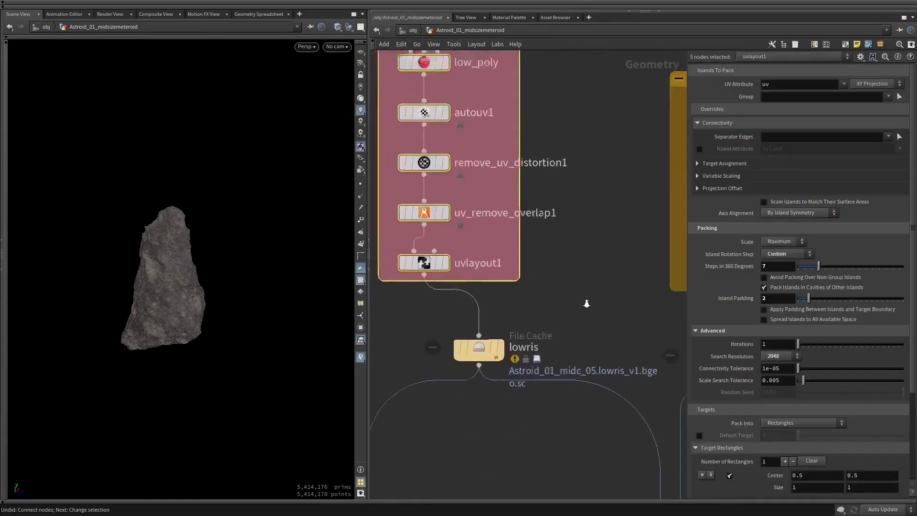
scroll(544, 310, "down", 3)
middle_click_drag(544, 311, 510, 252)
- Select the lowris and hires_subd caches, and examine the settings of the baking node they feed
left_click(606, 254)
left_click_drag(643, 211, 484, 246)
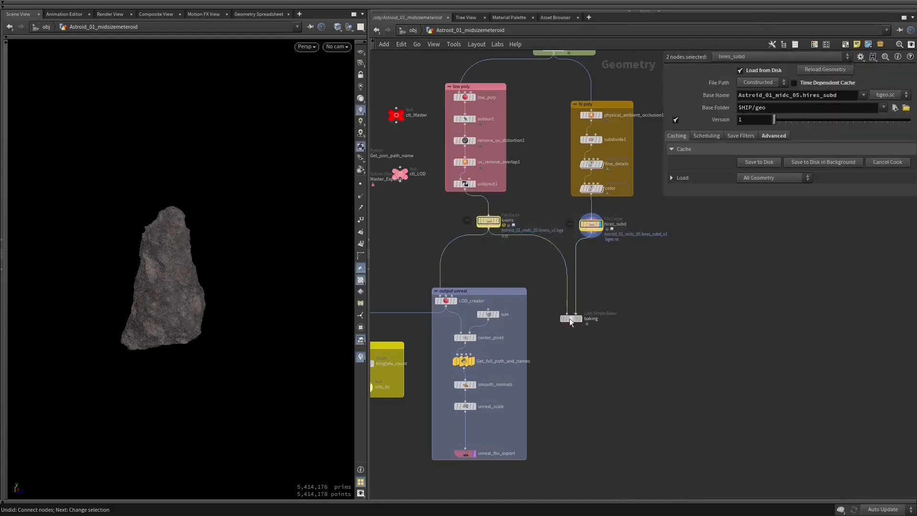
left_click(570, 319)
middle_click_drag(544, 329, 576, 295)
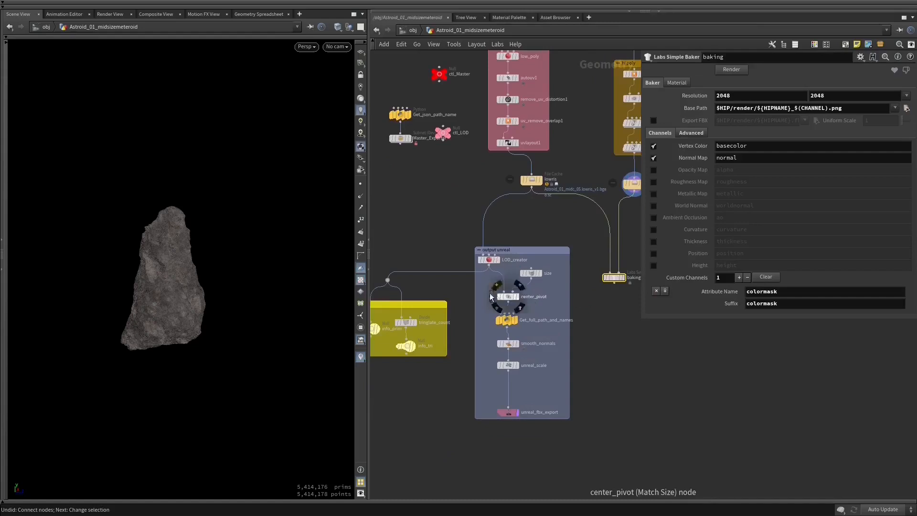
- Inspect the ctl_LOD control node, and view the complete network and the asteroid from another angle
middle_click_drag(447, 203, 488, 229)
left_click(485, 159)
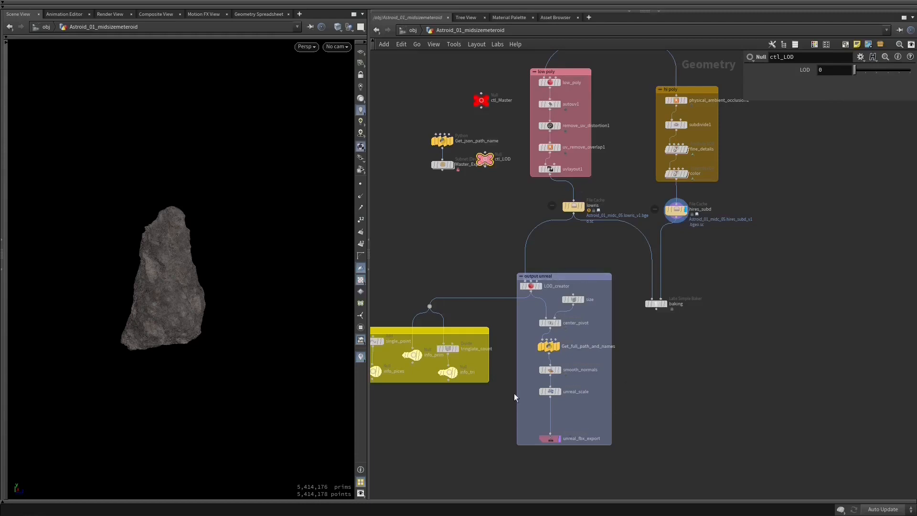
key("h")
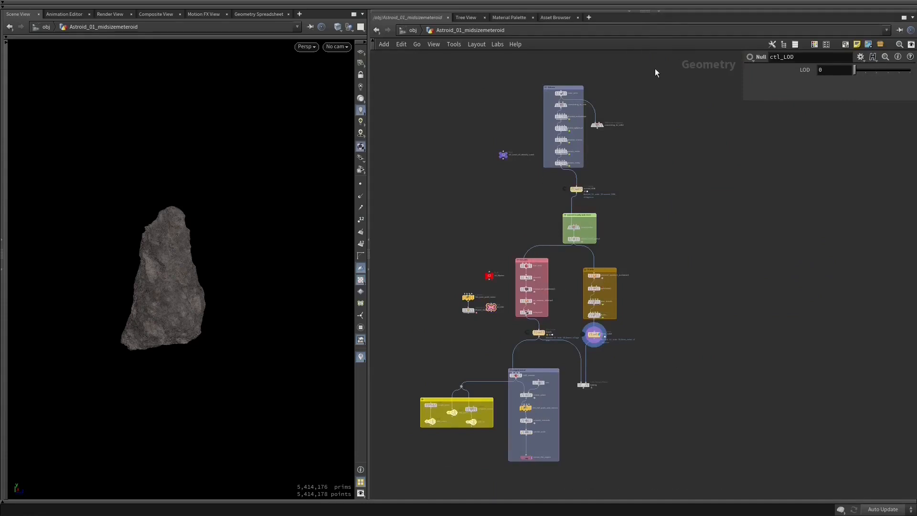
left_click_drag(202, 285, 236, 285, "alt")
- Move the ctl_Level_of_density_subd node next to ctl_Master, above Get_json_path_name
middle_click_drag(606, 215, 604, 171)
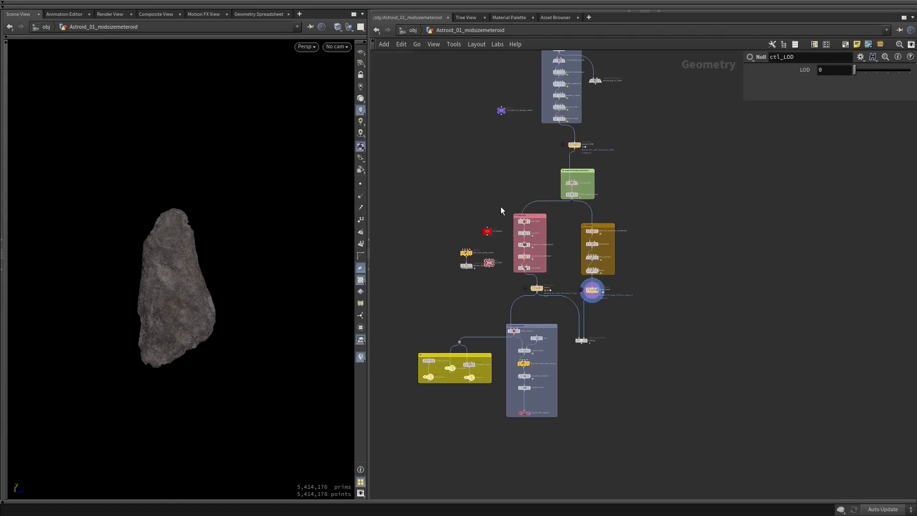
middle_click_drag(516, 194, 587, 178)
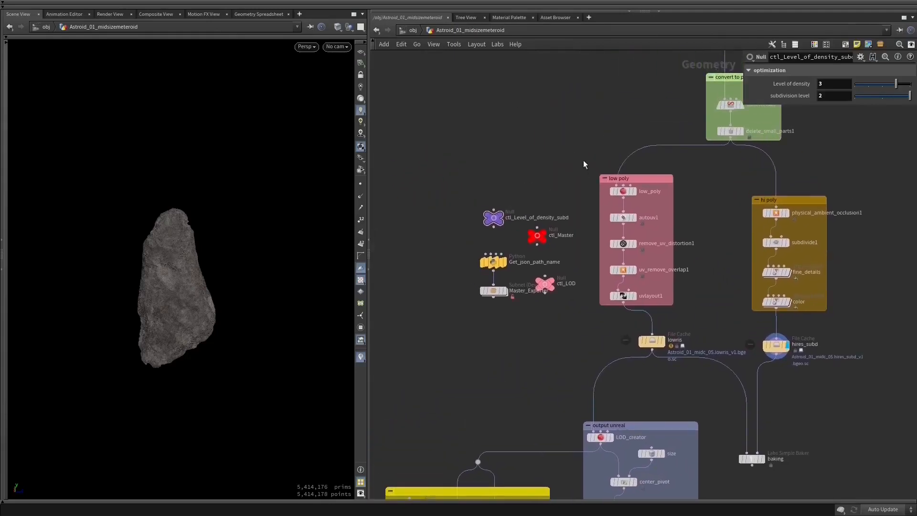
middle_click_drag(583, 146, 512, 124)
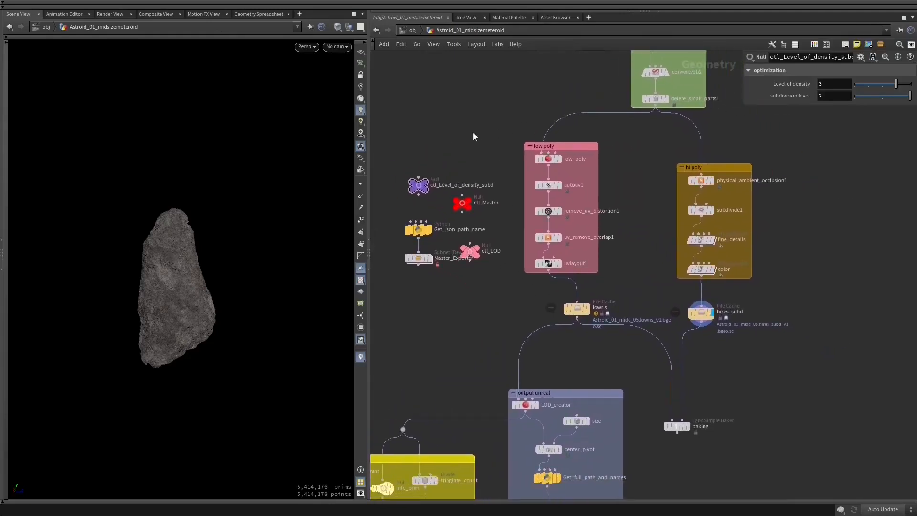
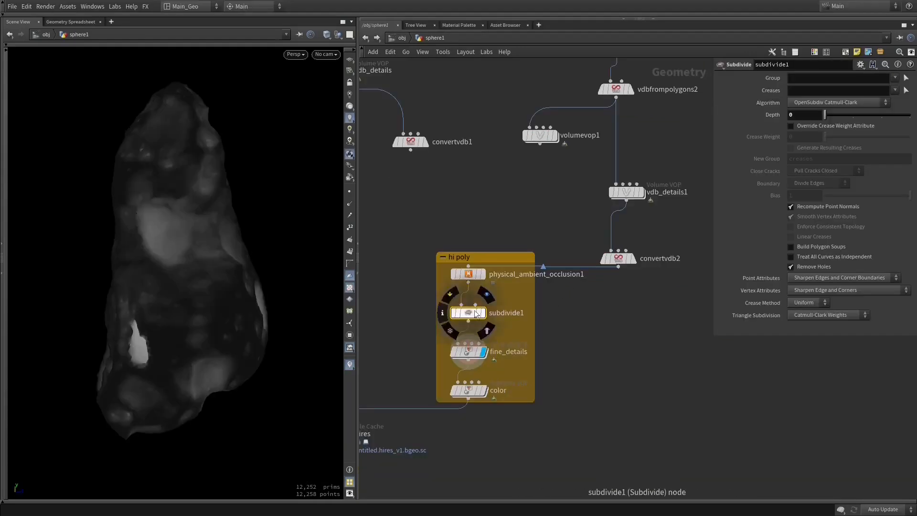
key("Tab")
type("sub")
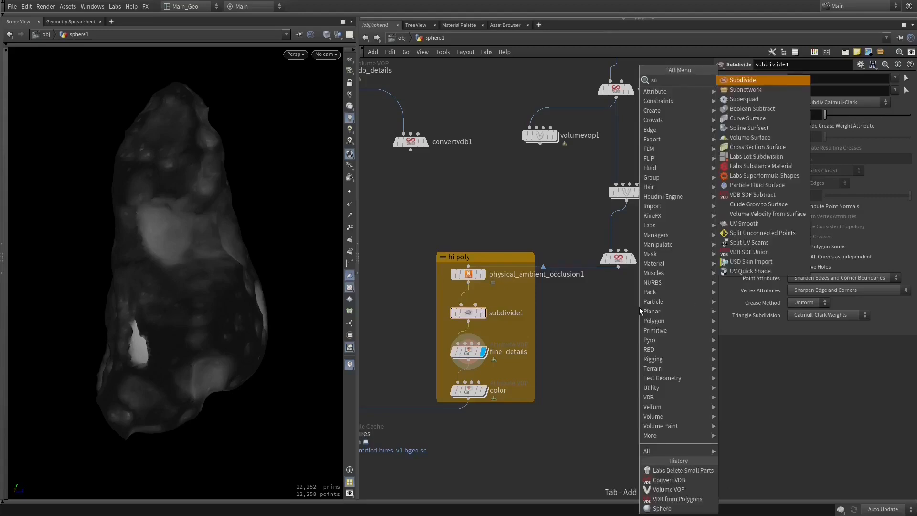
left_click(620, 311)
key("Tab")
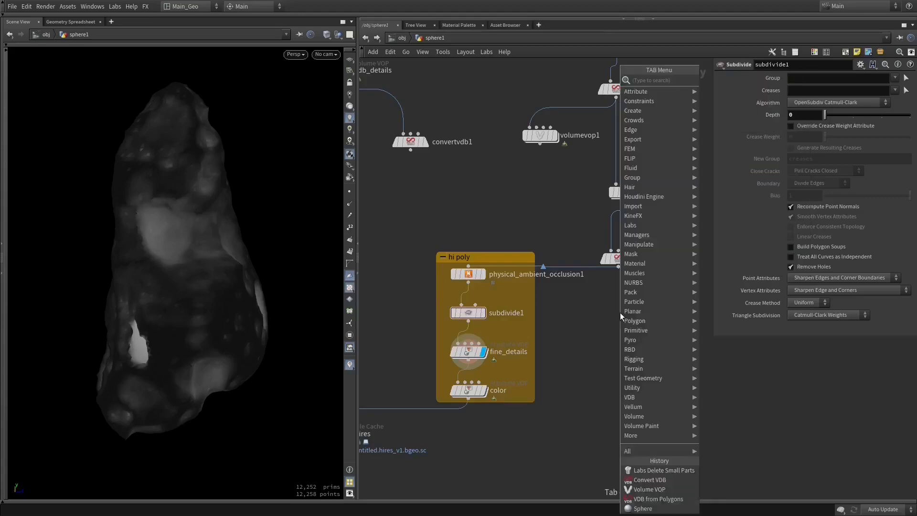
type("am")
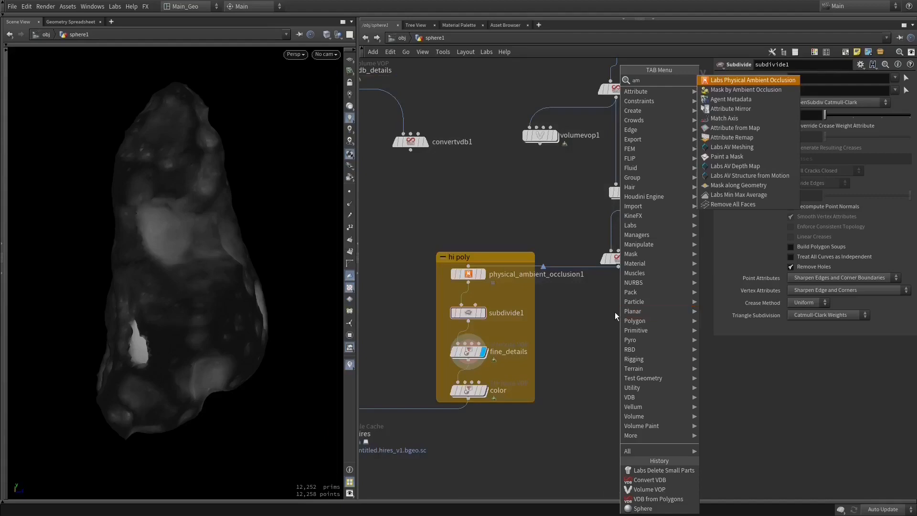
left_click(572, 315)
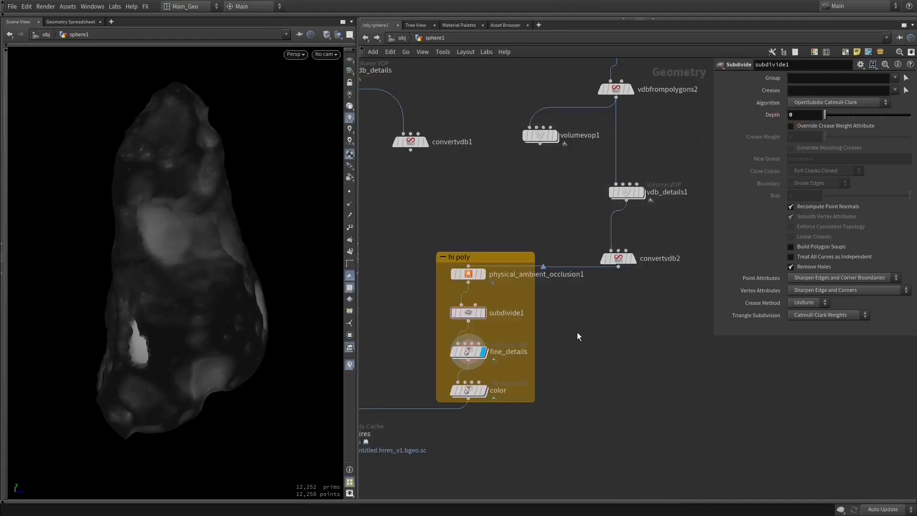
- Add an Attribute VOP node below convertvdb2, outside the hi poly group
key("Tab")
type("at")
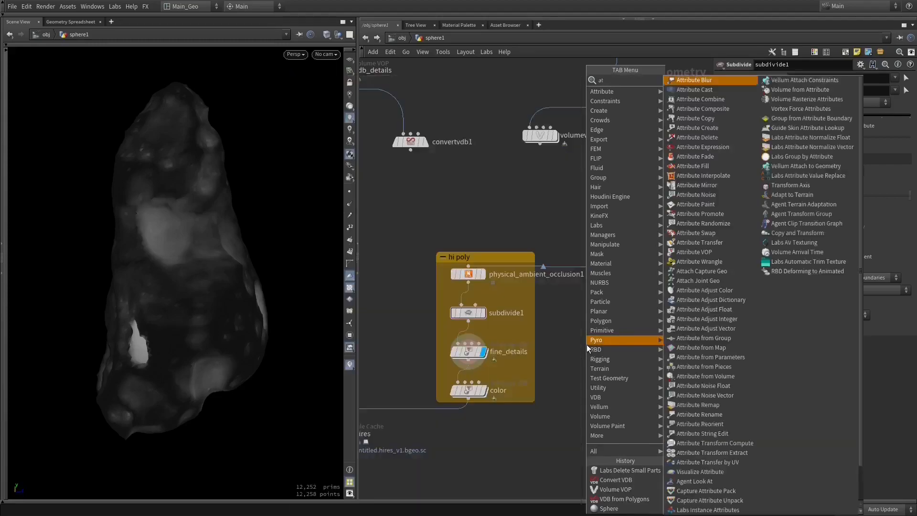
type(" vo")
key("Return")
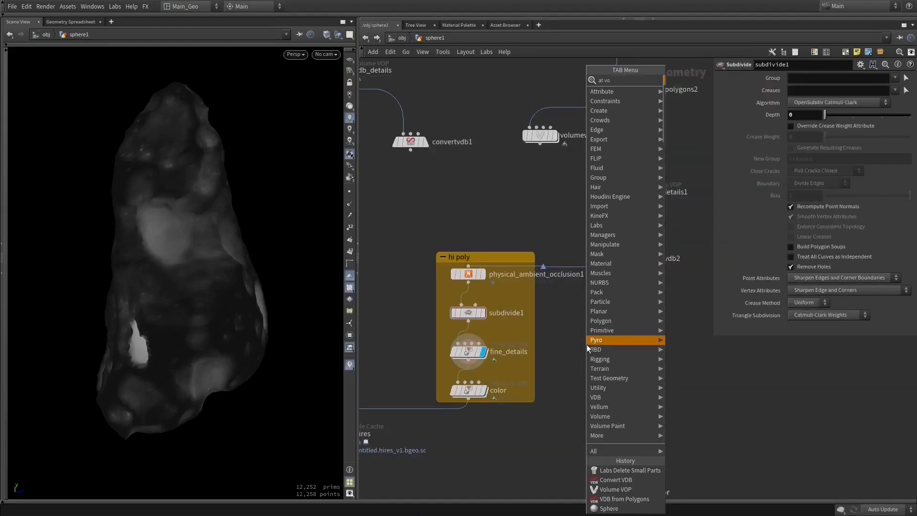
left_click(587, 345)
left_click_drag(587, 345, 600, 346)
middle_click_drag(671, 77, 613, 291)
middle_click_drag(602, 287, 608, 223)
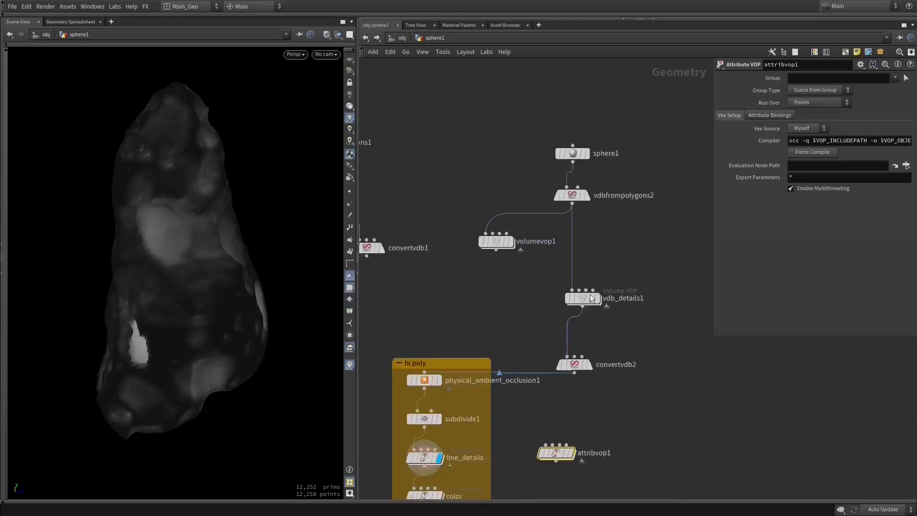
- Compare the parameters of vdb_details1 and the new Attribute VOP, and shift vdb_details1 slightly closer to vdbfrompolygons2
left_click(581, 298)
left_click(555, 452)
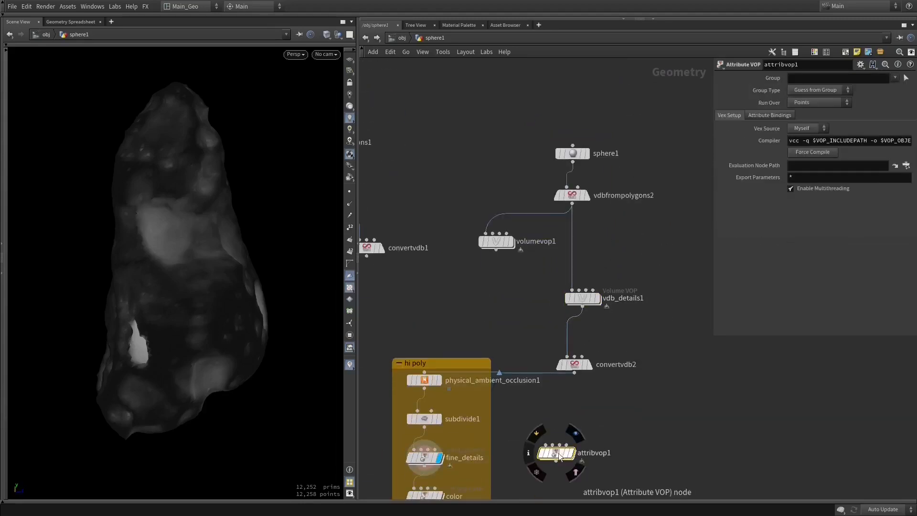
left_click(582, 298)
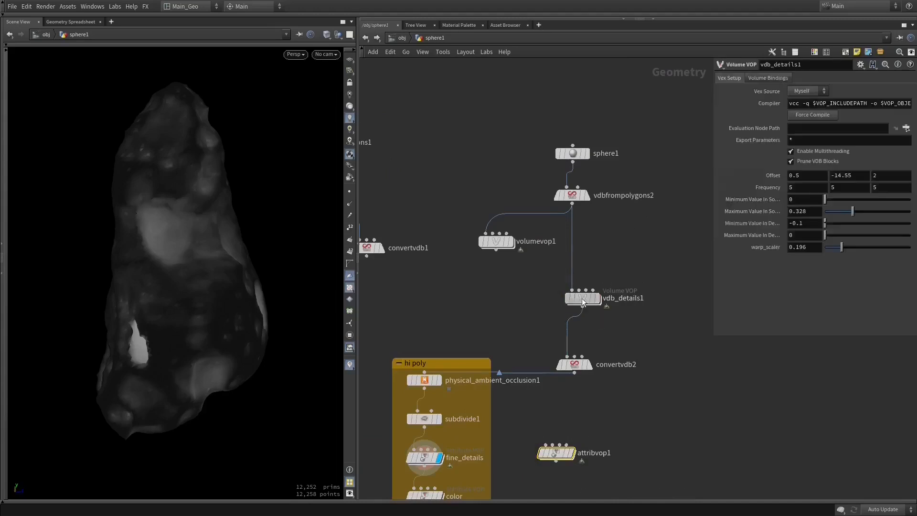
left_click_drag(581, 301, 581, 286)
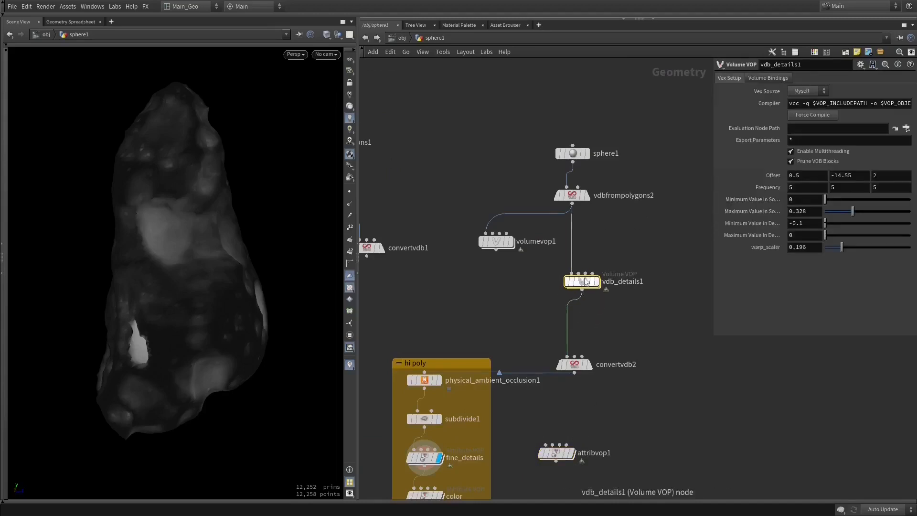
middle_click_drag(582, 285, 579, 214)
- Delete the unconnected Attribute VOP node below convertvdb2
left_click(556, 384)
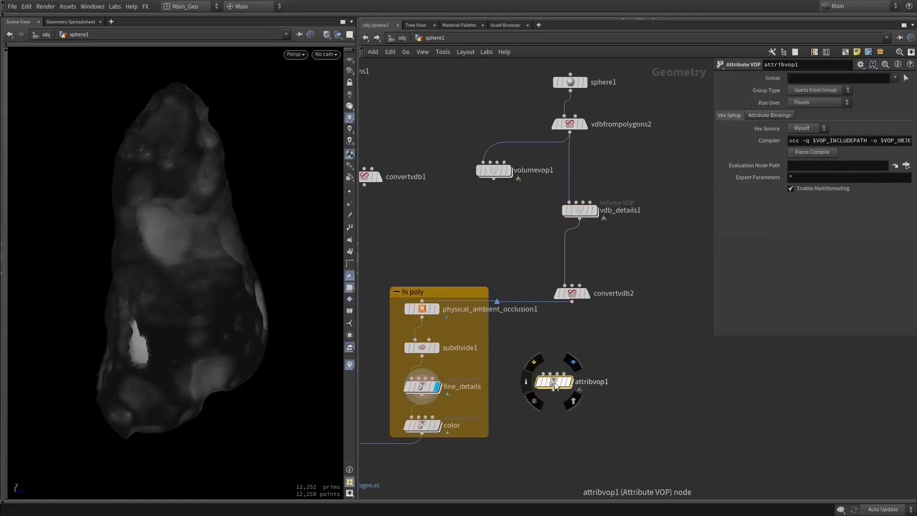
left_click(554, 386)
key("Delete")
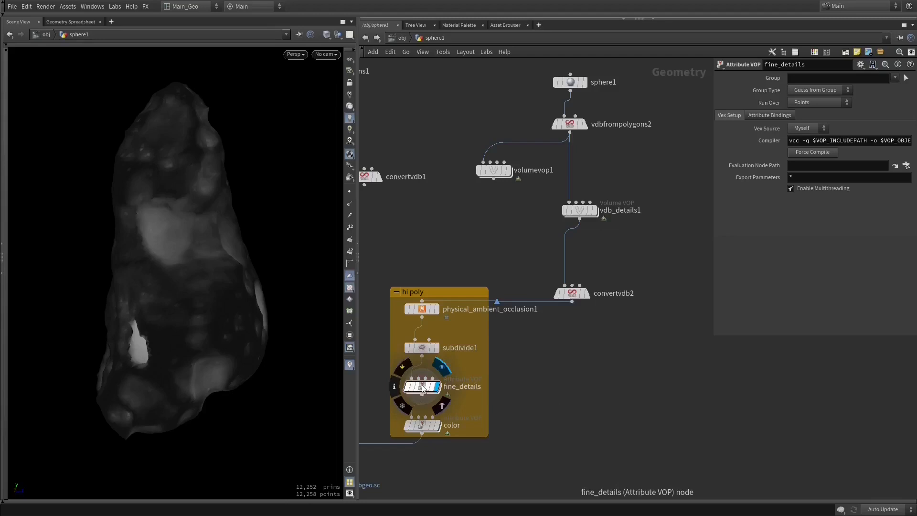
- Open the fine_details network from the hi poly group and expand the network editor across the full workspace
double_click(422, 387)
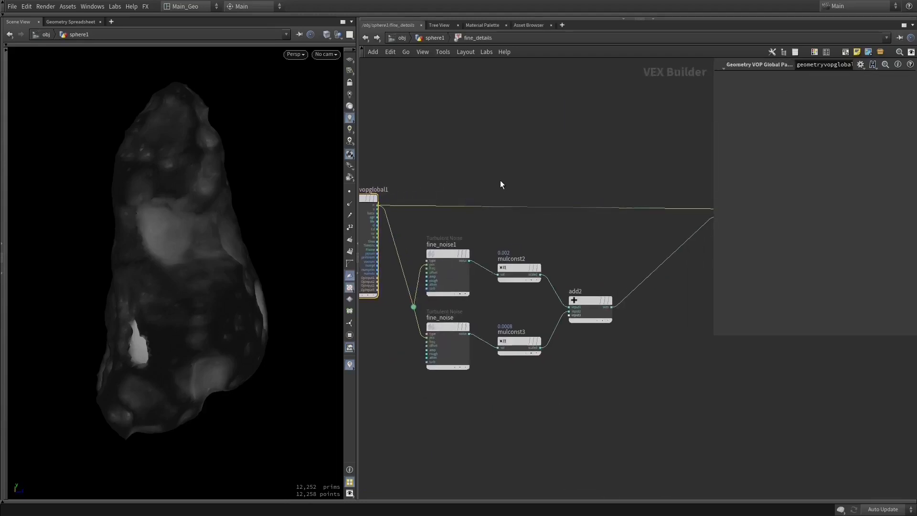
key("shift+s")
key("ctrl+b")
right_click(304, 261)
left_click(357, 148)
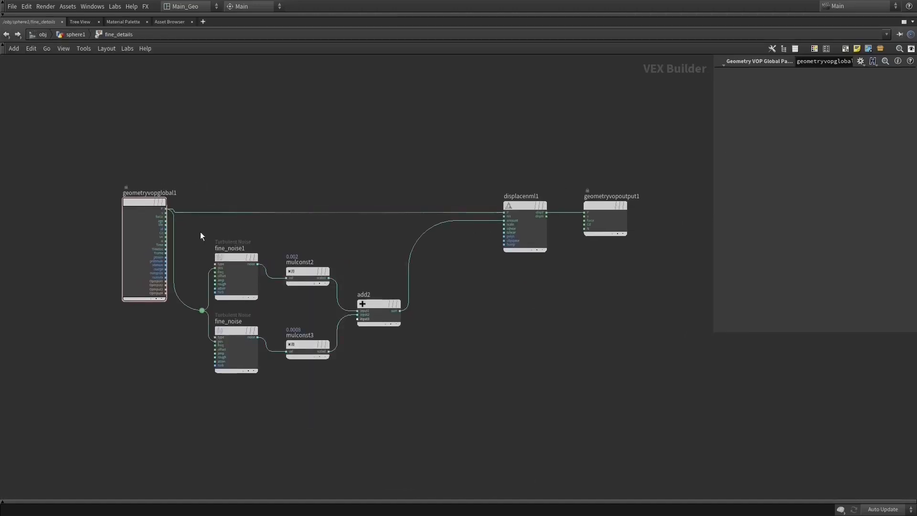
- Examine the fine_details network from the global parameters through both turbulent noise branches to the displacement and output nodes
scroll(201, 234, "up", 4)
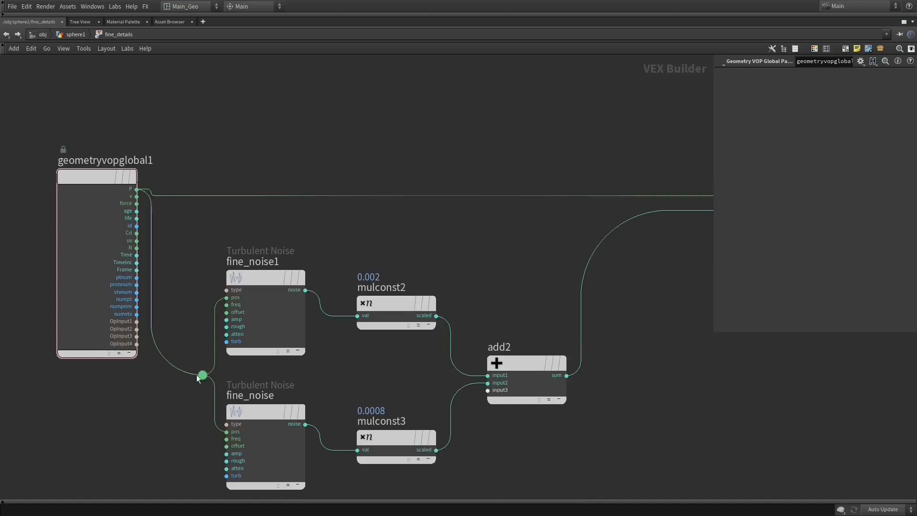
middle_click_drag(578, 284, 338, 282)
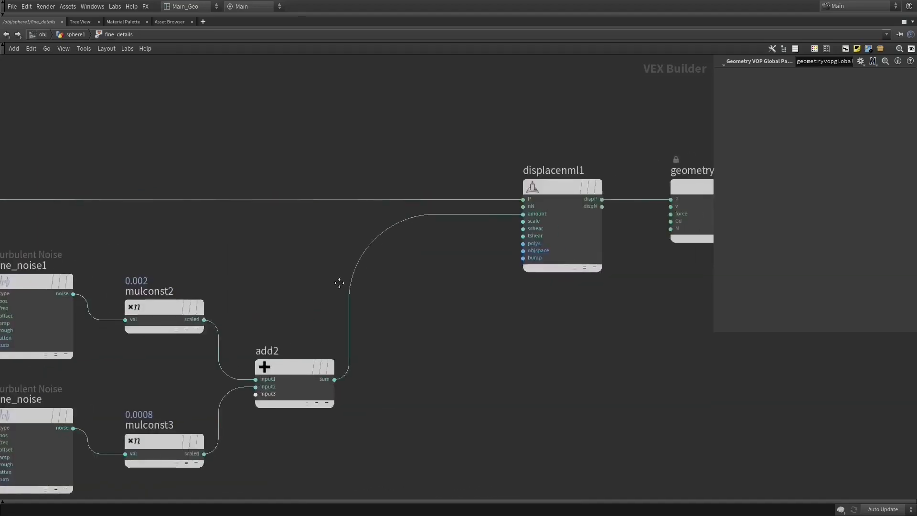
middle_click_drag(587, 151, 504, 176)
middle_click_drag(215, 214, 511, 221)
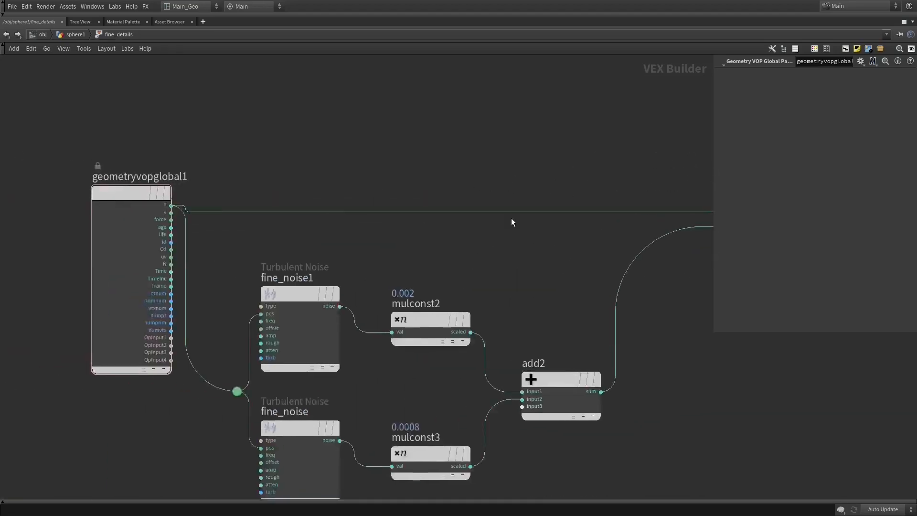
middle_click_drag(323, 199, 15, 199)
middle_click_drag(201, 216, 393, 194)
middle_click_drag(132, 227, 227, 224)
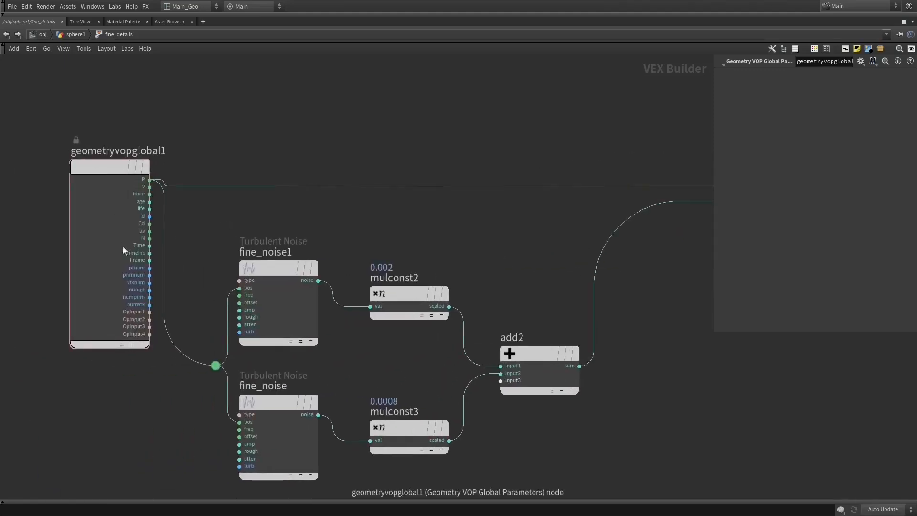
middle_click_drag(434, 180, 253, 193)
scroll(309, 236, "down", 5)
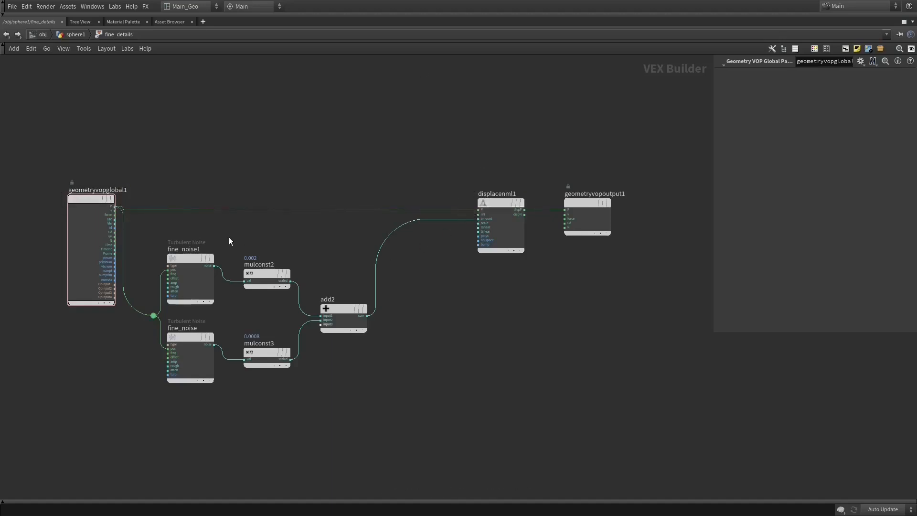
- Add an unconnected Add node below displacenml1 in the fine_details network
key("Tab")
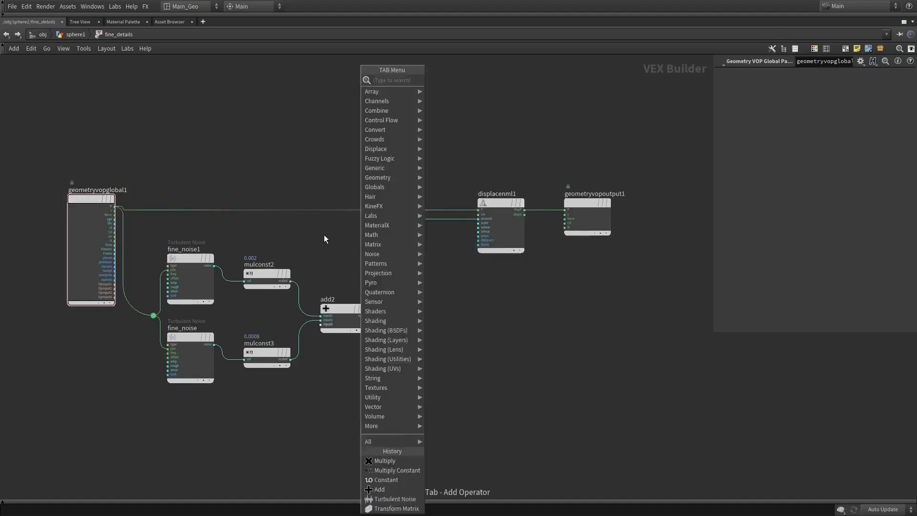
type("ad")
left_click(453, 100)
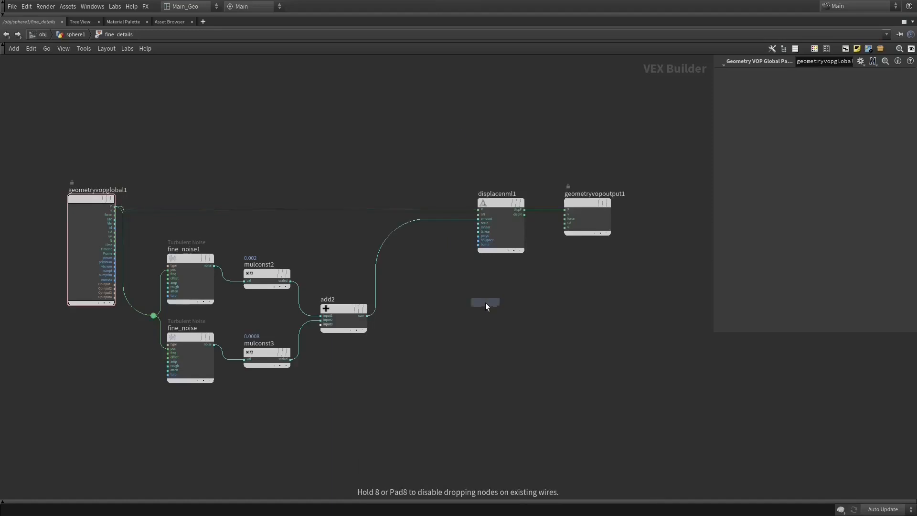
left_click(485, 303)
- Go back to the sphere1 network, add an Attribute VOP below convertvdb2 and open its inner network
left_click(21, 36)
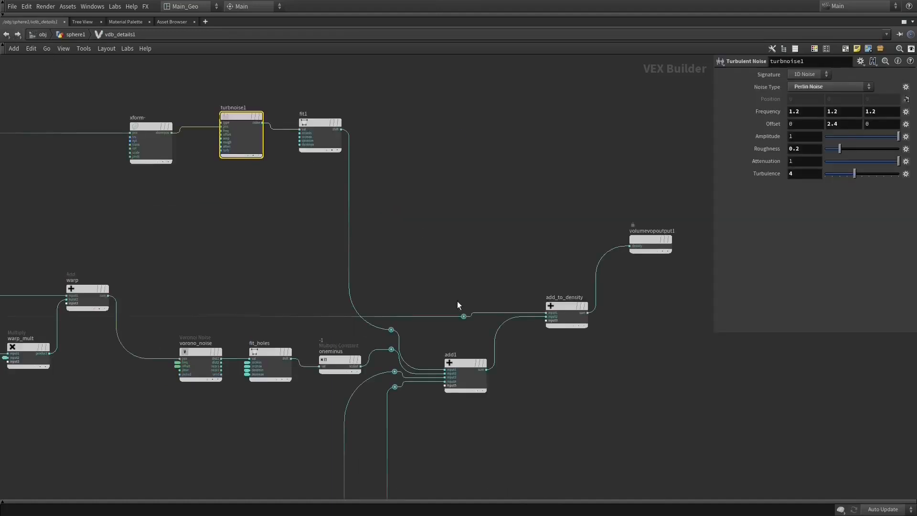
left_click(7, 34)
left_click(8, 34)
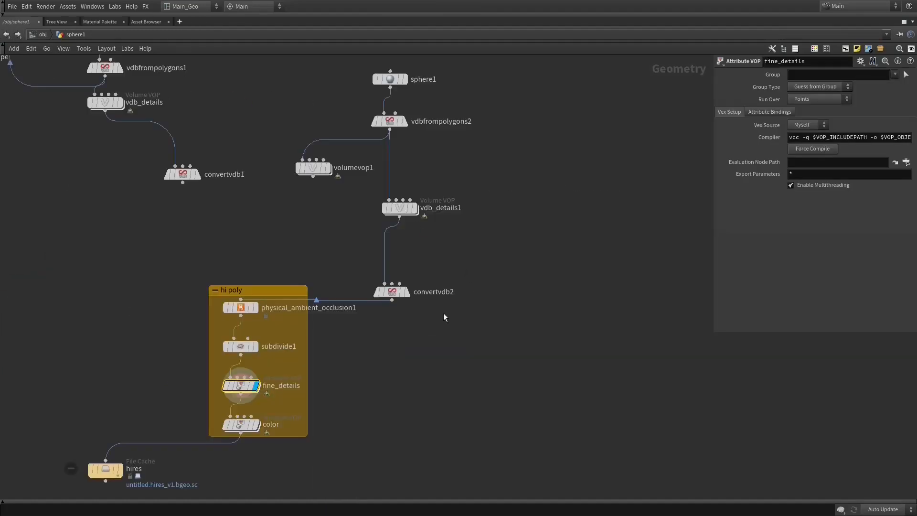
key("Tab")
mouse_move(485, 379)
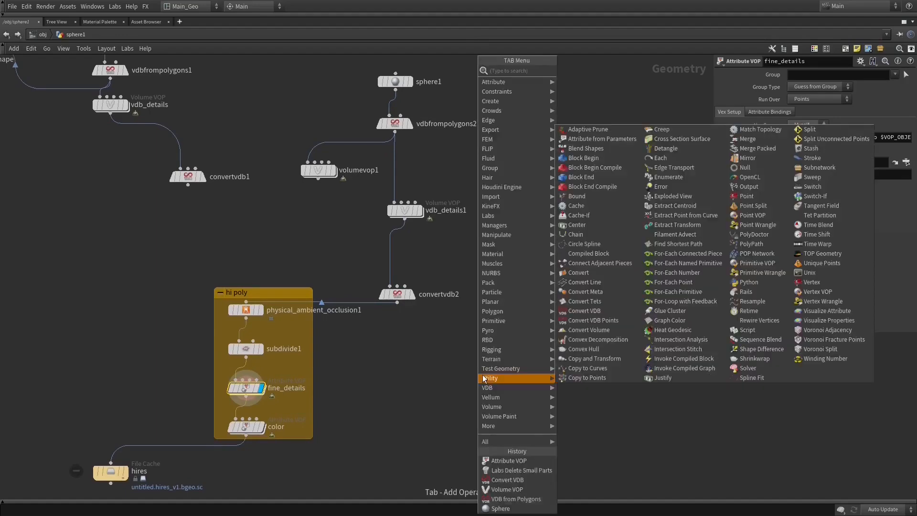
type("v")
key("BackSpace")
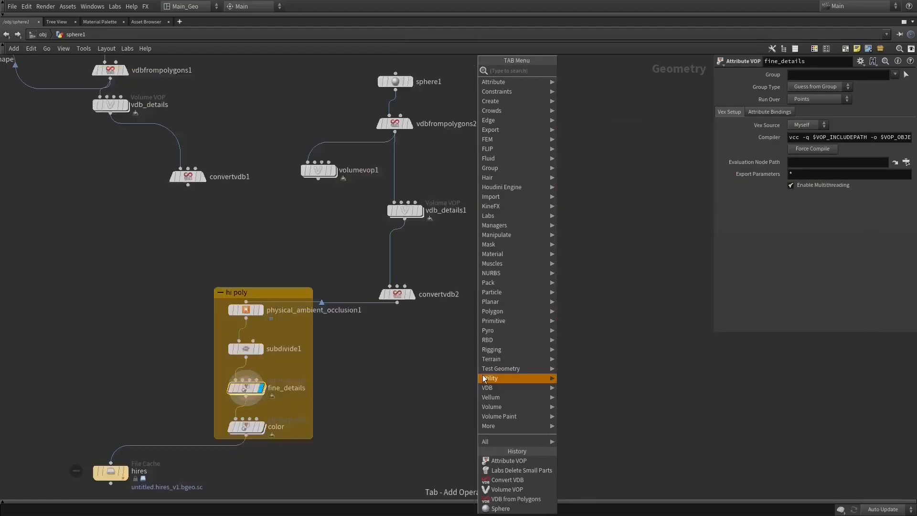
type("a")
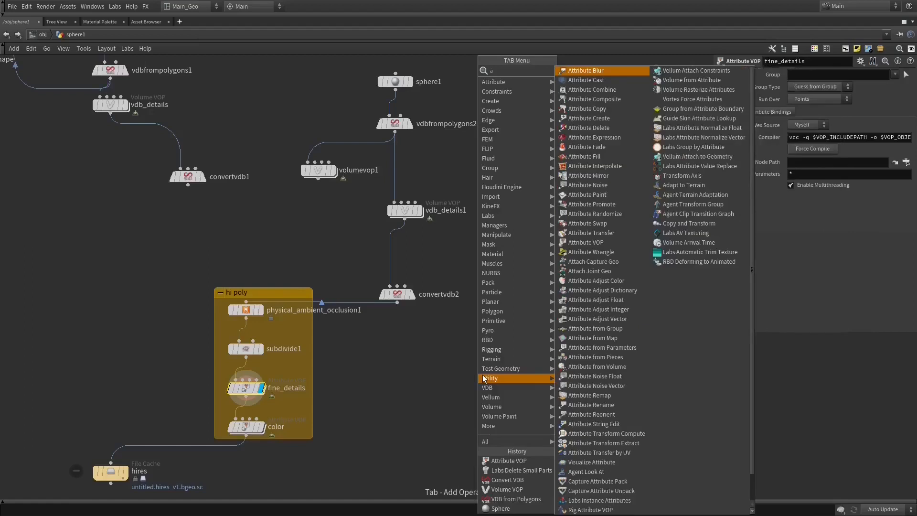
type("tt vo")
key("Return")
left_click(482, 377)
double_click(480, 376)
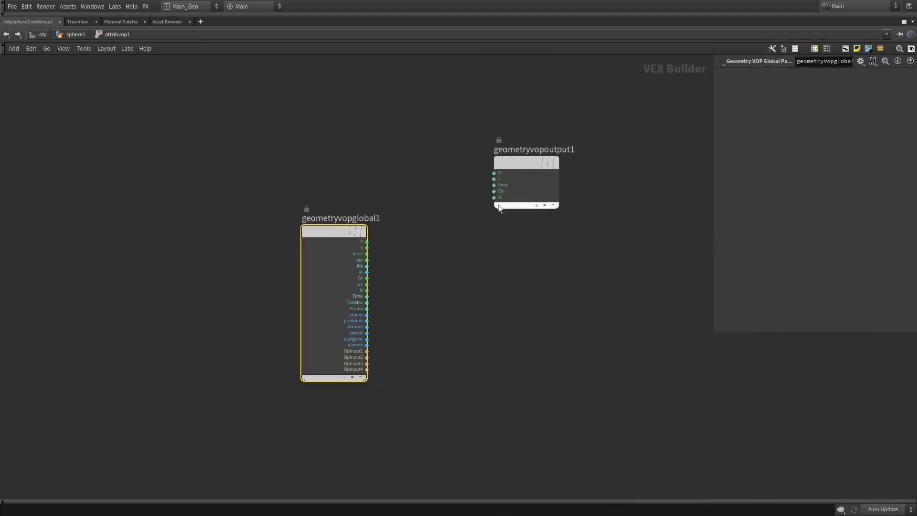
- Move geometryvopoutput1 away from the global node, wire P to its P input and insert an Add node on that wire
left_click_drag(498, 204, 566, 271)
left_click_drag(372, 246, 651, 221)
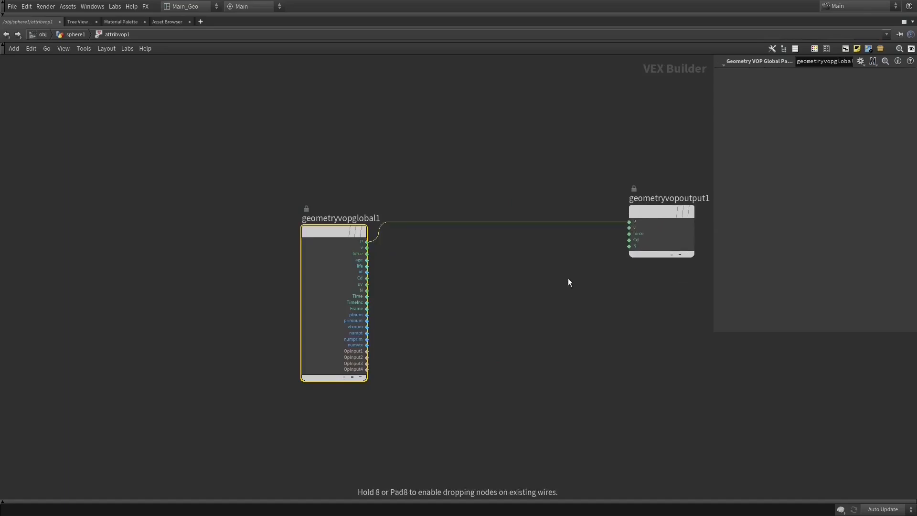
key("Tab")
left_click(496, 293)
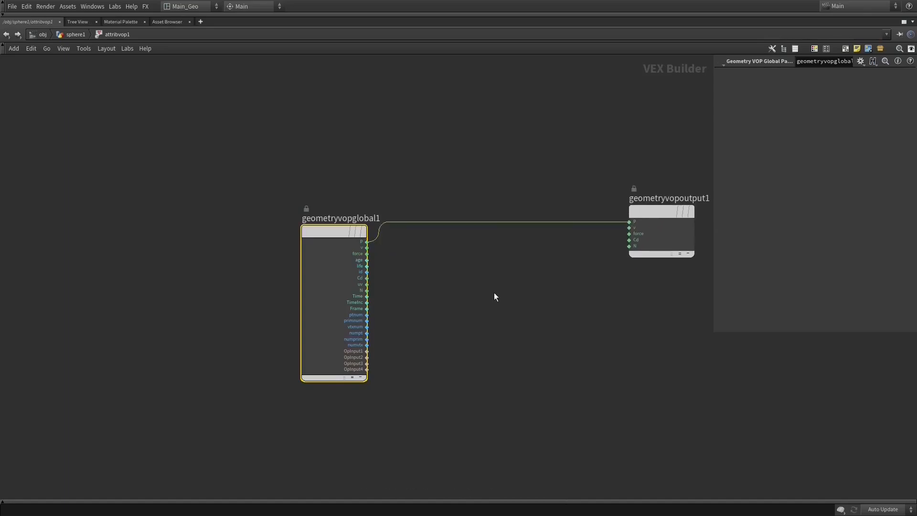
key("Tab")
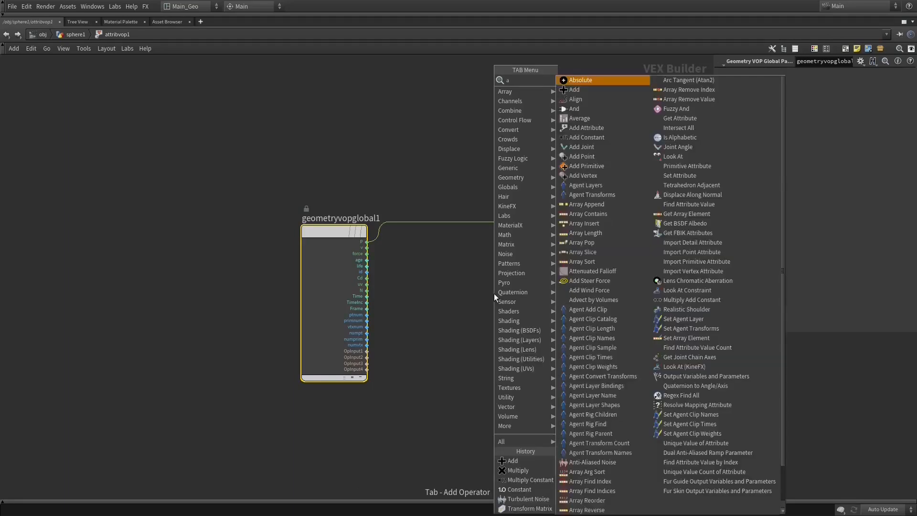
type("add")
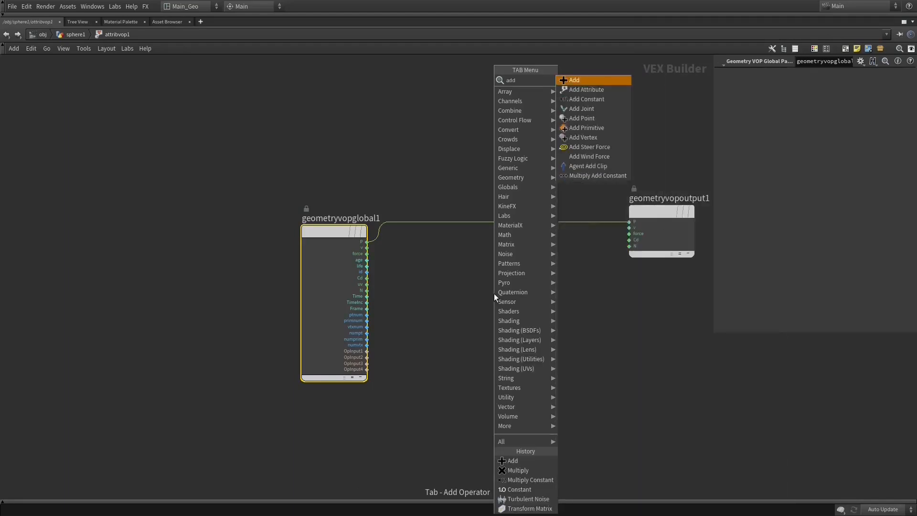
key("Return")
left_click(545, 223)
- Add a Turbulent Noise node driven by P and wire its noise output into the Add node's second input
key("Tab")
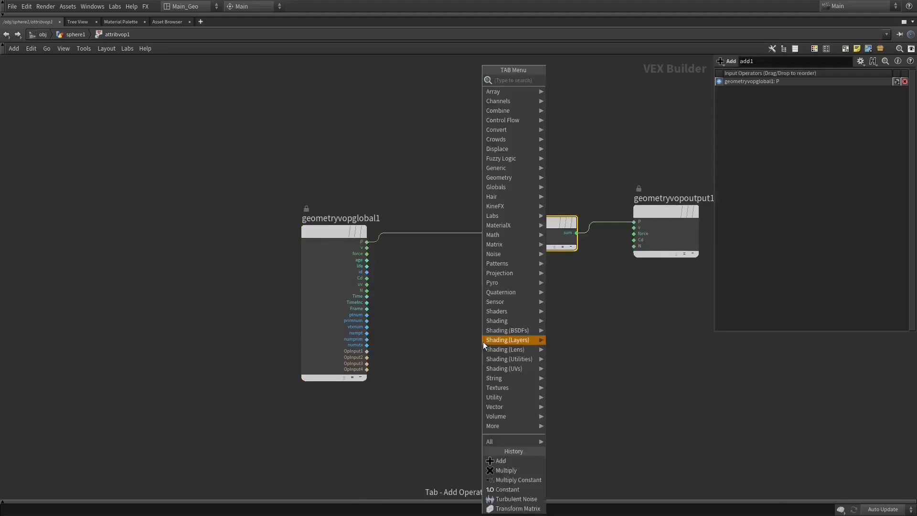
type("tu")
key("Return")
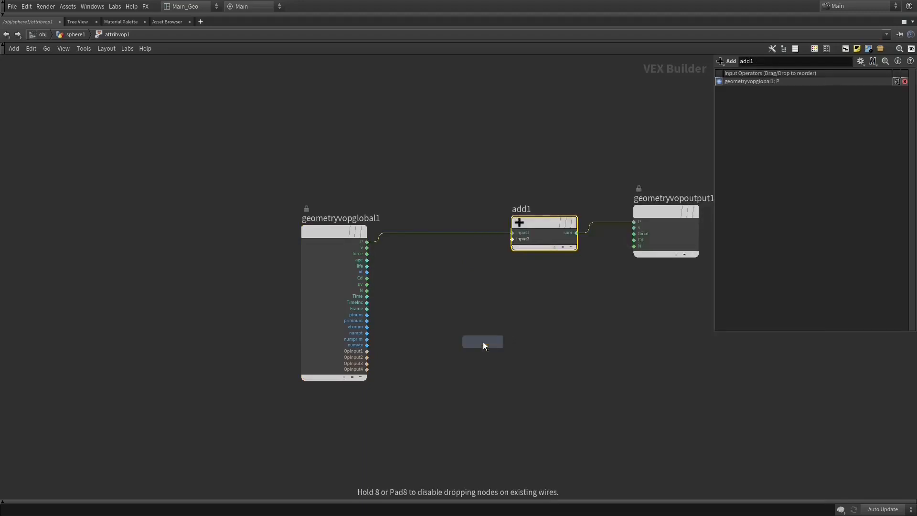
left_click(482, 342)
left_click_drag(456, 355, 367, 242)
left_click_drag(516, 351, 574, 246)
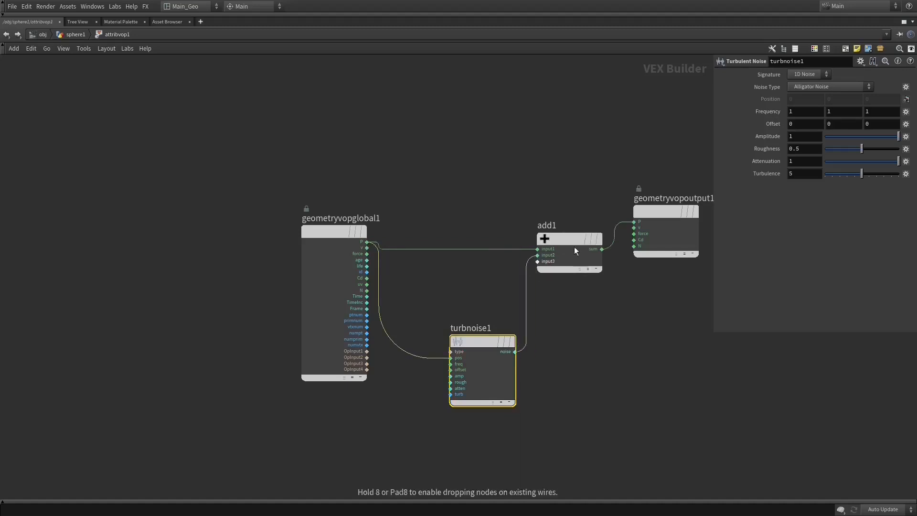
mouse_move(641, 220)
left_click_drag(654, 217, 663, 230)
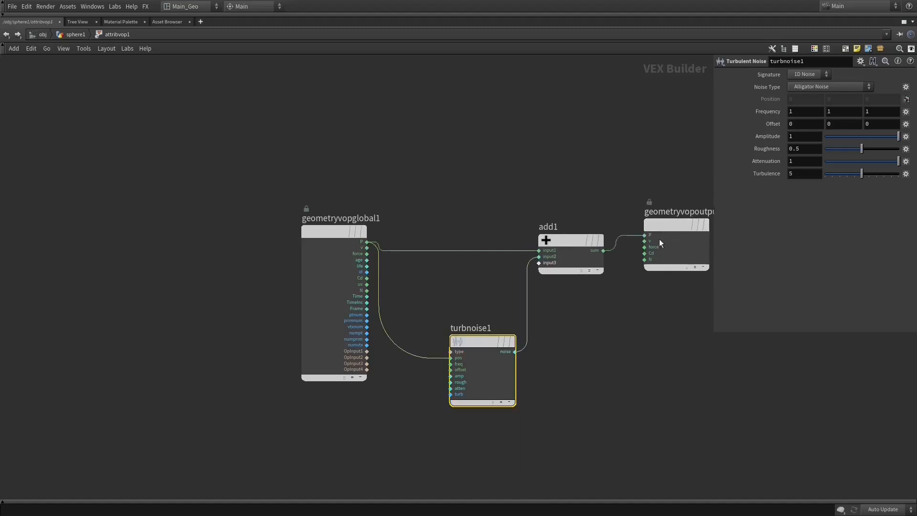
- Leave the attribvop1 network, open the inner network of fine_details and select its displacenml1 node
left_click(6, 35)
double_click(246, 387)
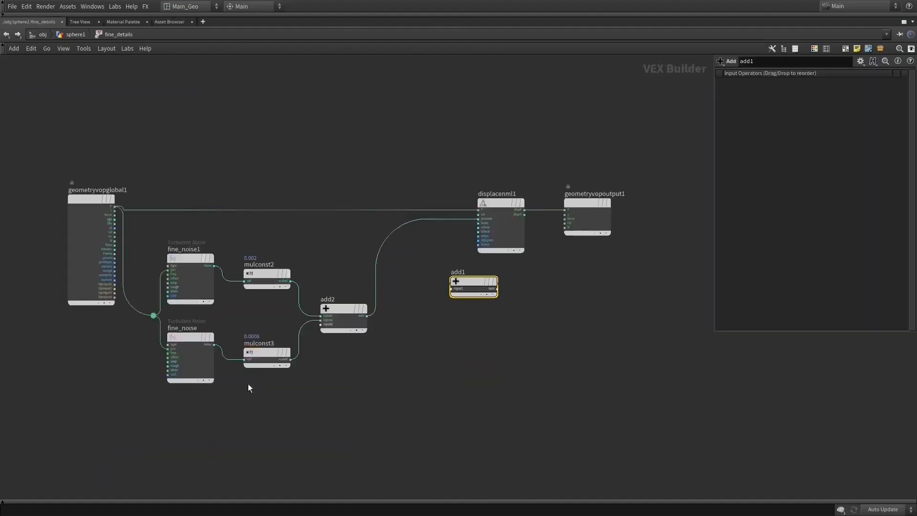
scroll(506, 327, "up", 2)
left_click(534, 158)
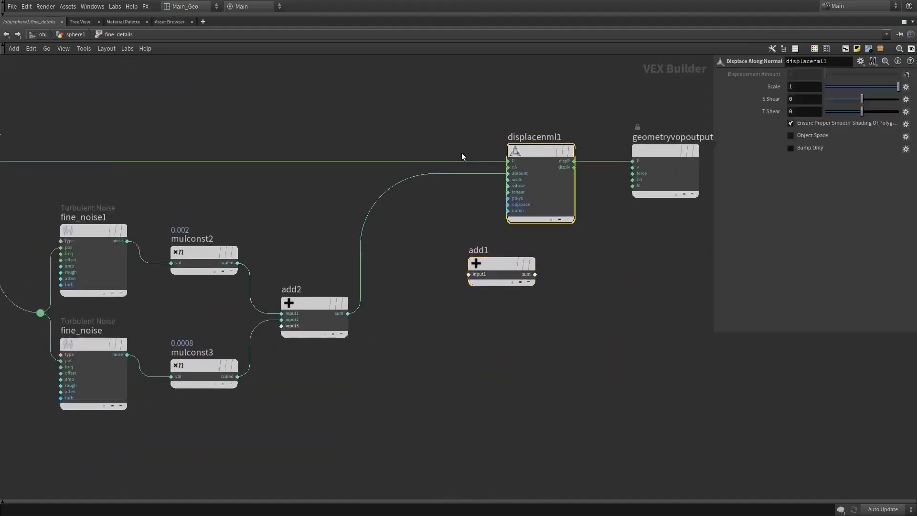
key("Tab")
type("dis")
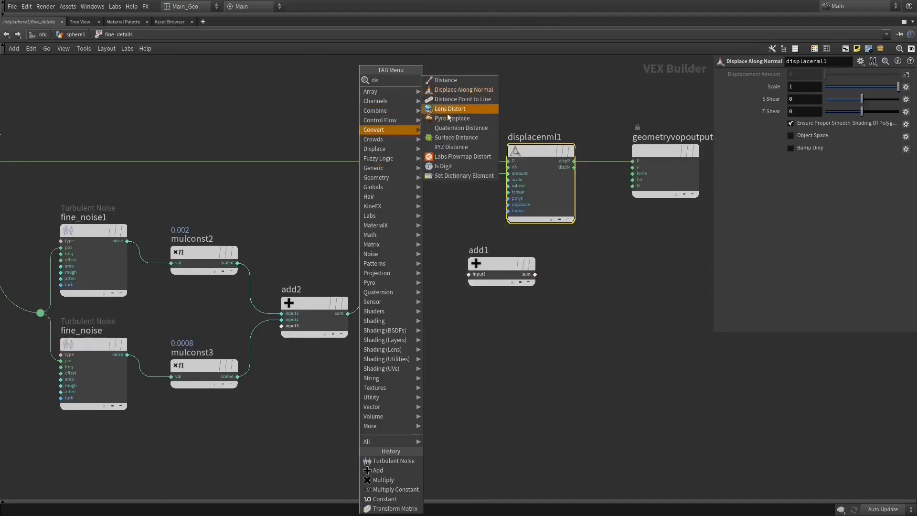
left_click(448, 80)
left_click(414, 81)
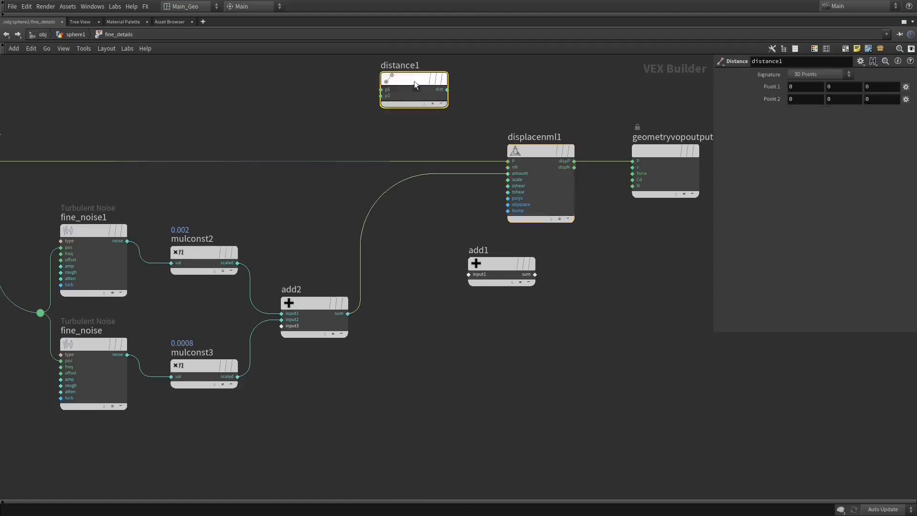
key("Delete")
- Add a second Displace Along Normal node in the empty space above the P wire and delete it again
key("Tab")
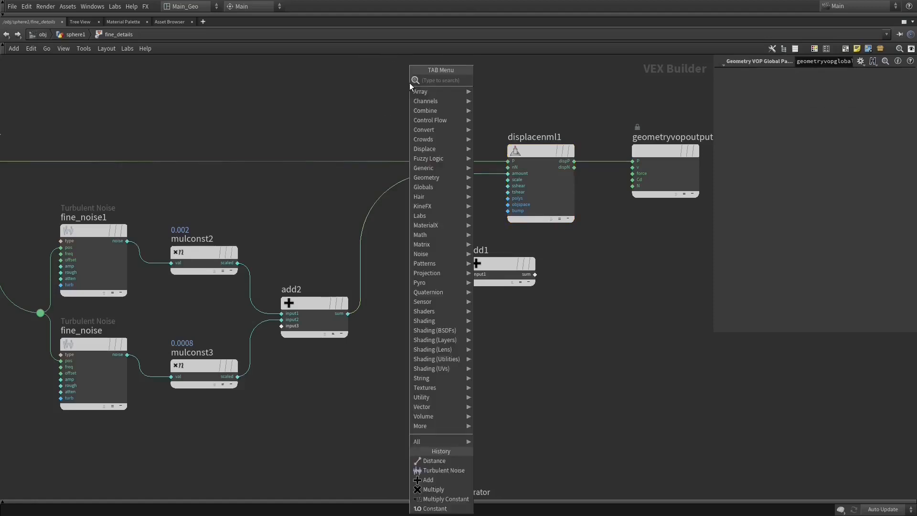
type("dis")
key("Return")
left_click(409, 82)
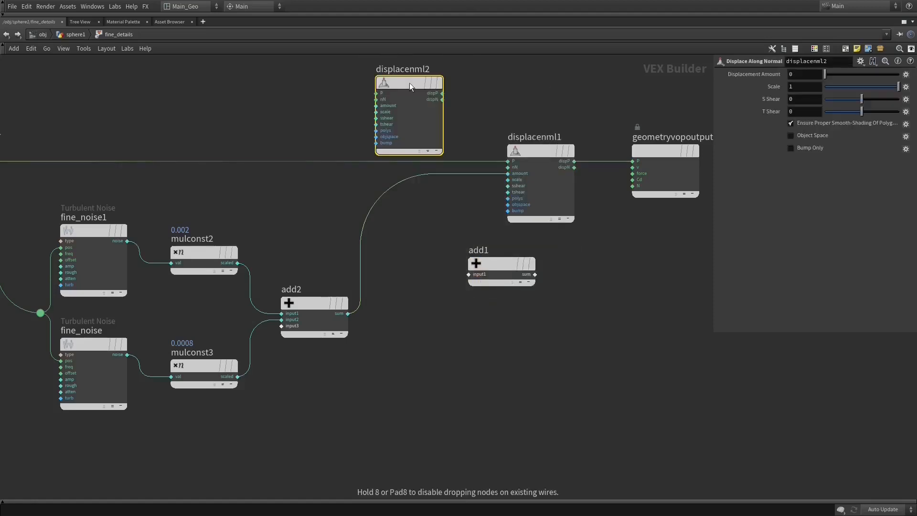
left_click_drag(409, 81, 393, 80)
key("Delete")
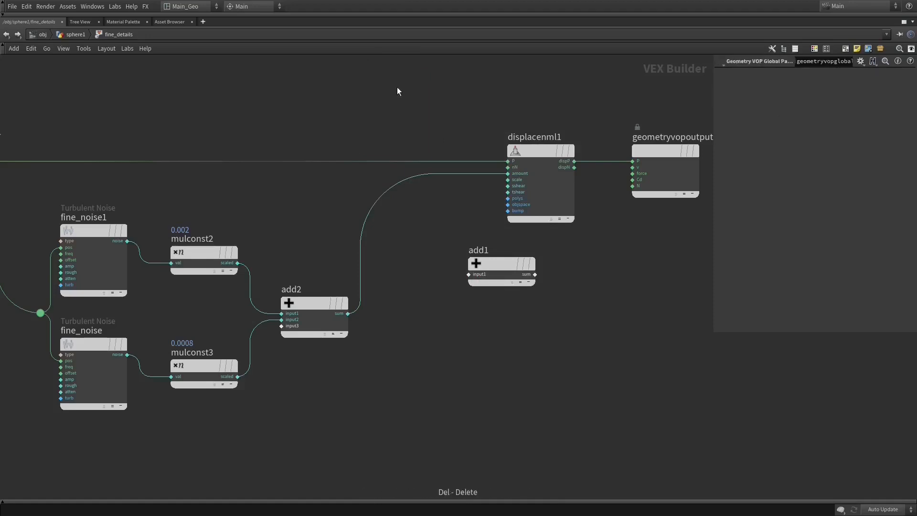
- Check displacenml1's settings and input wires, and shift the node slightly upward relative to geometryvopoutput1
middle_click_drag(397, 90, 430, 93)
left_click(574, 158)
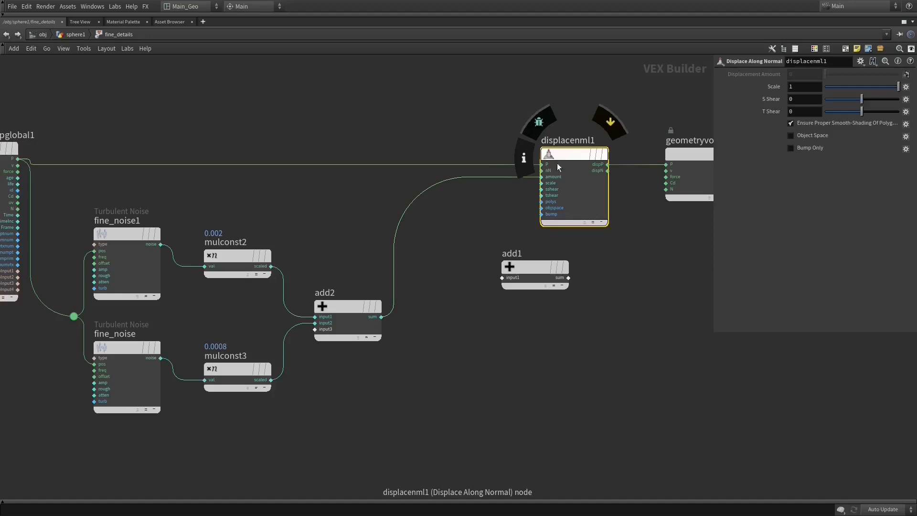
middle_click_drag(454, 200, 501, 231)
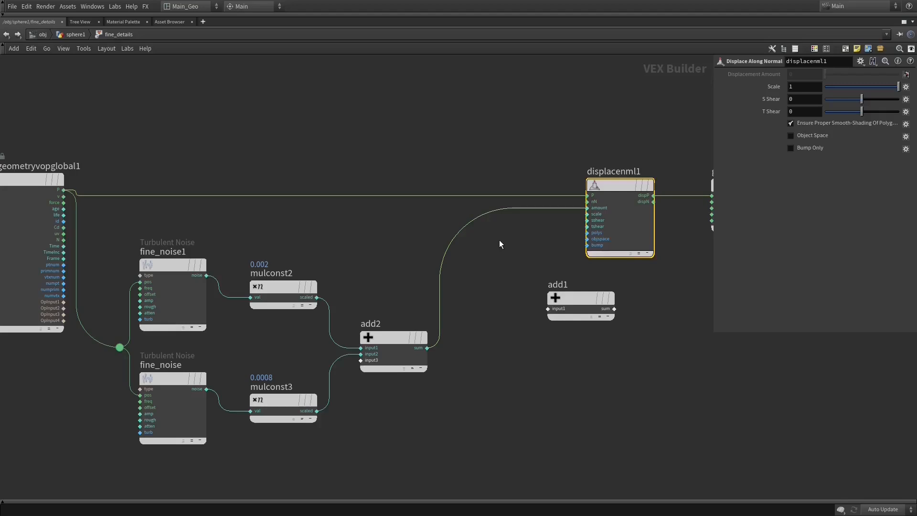
middle_click_drag(498, 239, 427, 229)
mouse_move(543, 174)
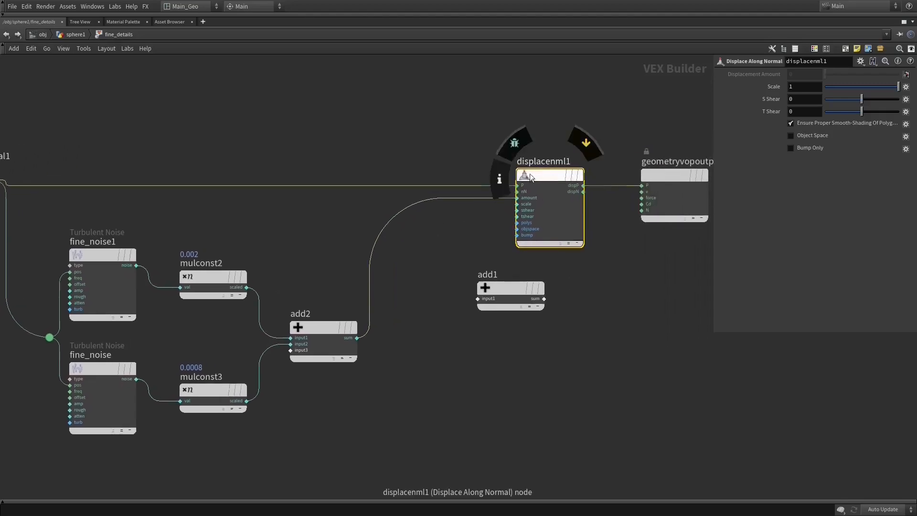
left_click_drag(535, 177, 530, 164)
middle_click_drag(401, 208, 436, 180)
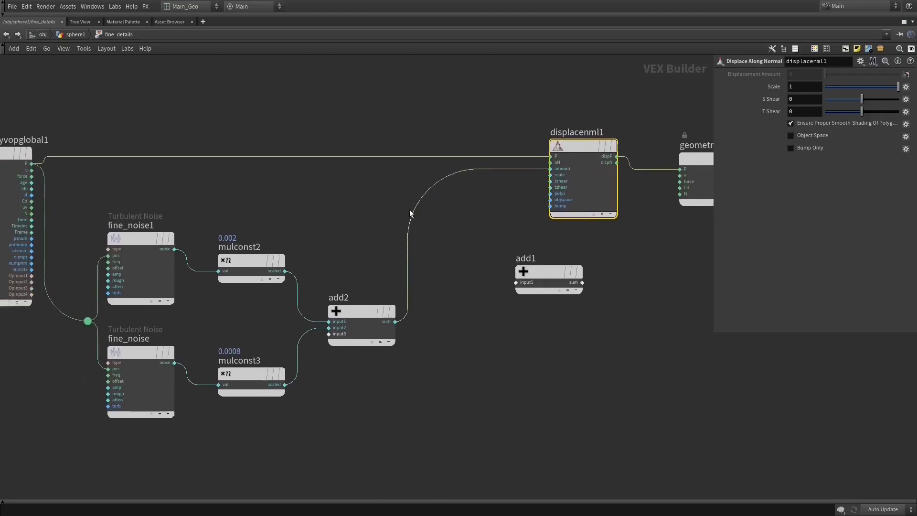
- Delete the unconnected Add node below displacenml1
mouse_move(543, 277)
left_click_drag(526, 276, 512, 293)
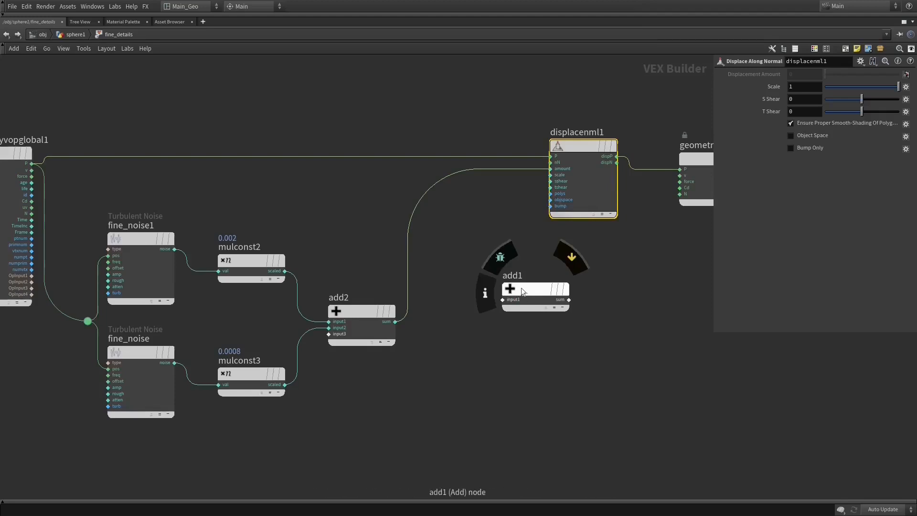
left_click_drag(521, 288, 521, 309)
middle_click_drag(501, 279, 564, 274)
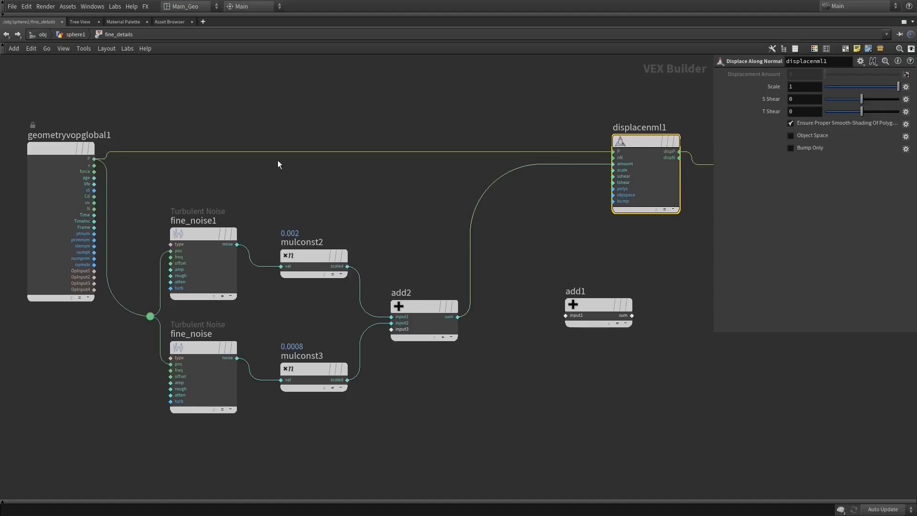
middle_click_drag(565, 274, 547, 260)
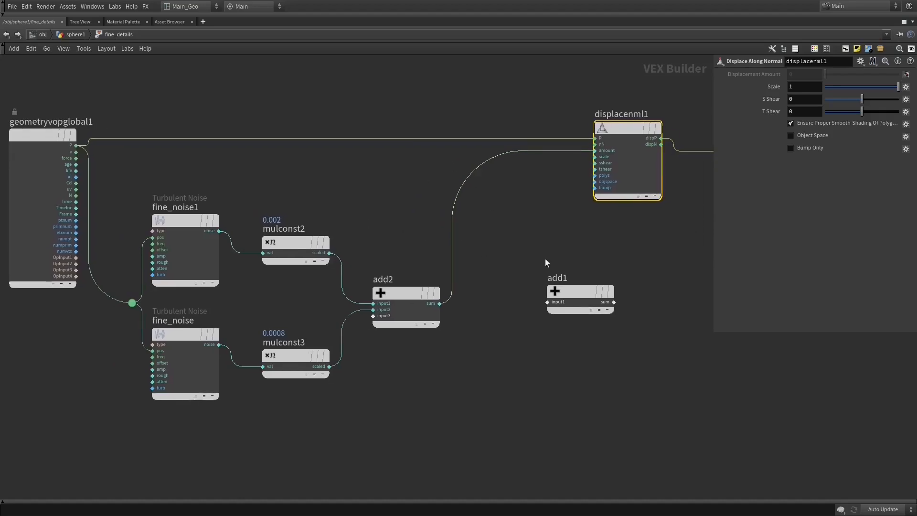
left_click_drag(533, 262, 635, 326)
key("Delete")
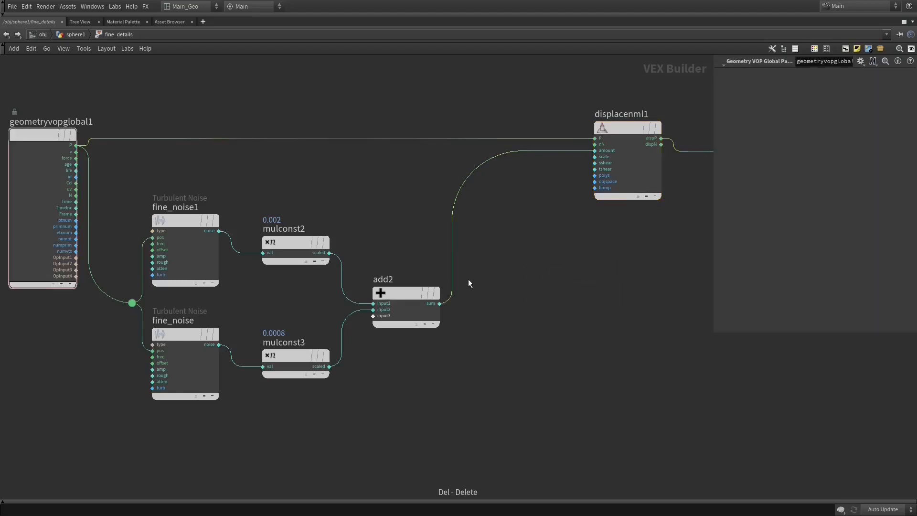
- Review the settings of each node from the two Turbulent Noise nodes through the multipliers and add2 to displacenml1
left_click(171, 229)
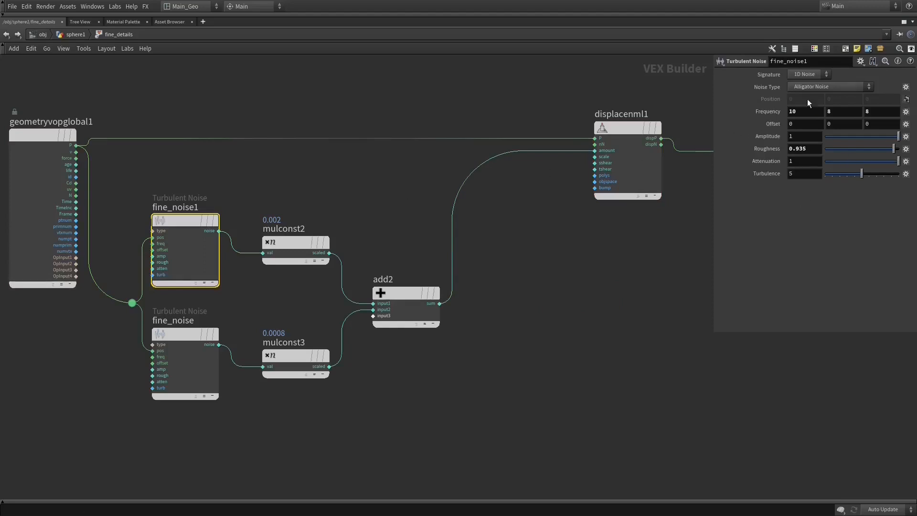
left_click(188, 337)
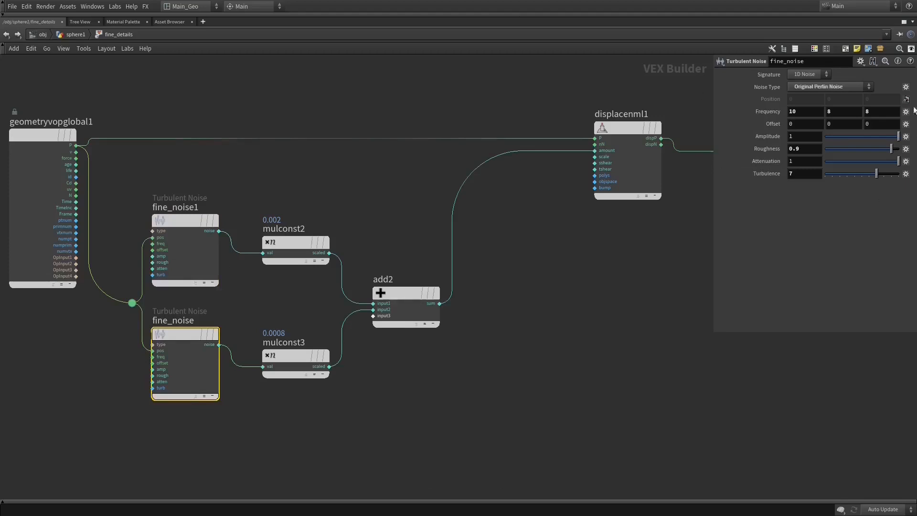
left_click(283, 250)
left_click(288, 362)
left_click(403, 295)
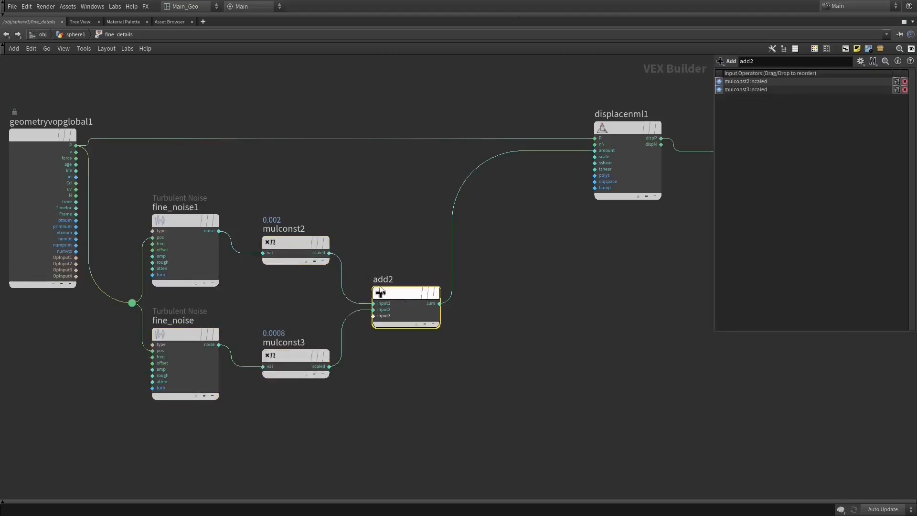
middle_click_drag(550, 218, 415, 248)
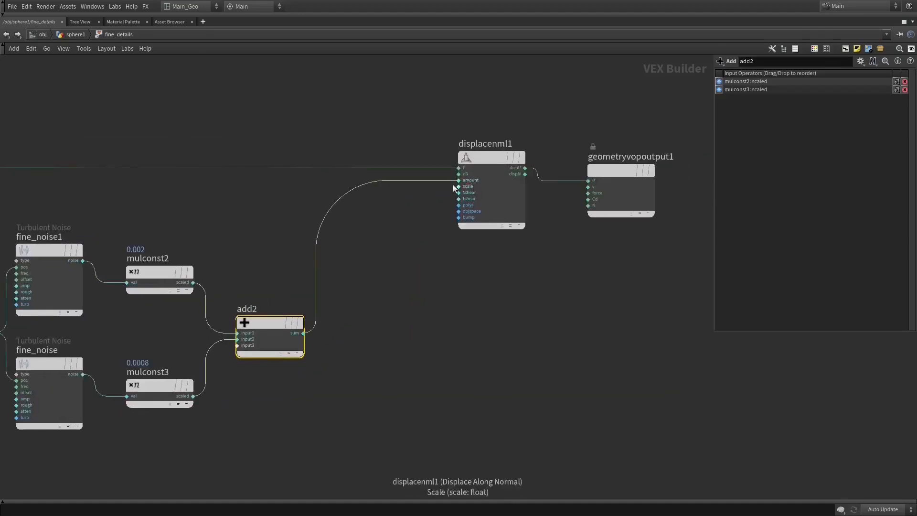
left_click(480, 157)
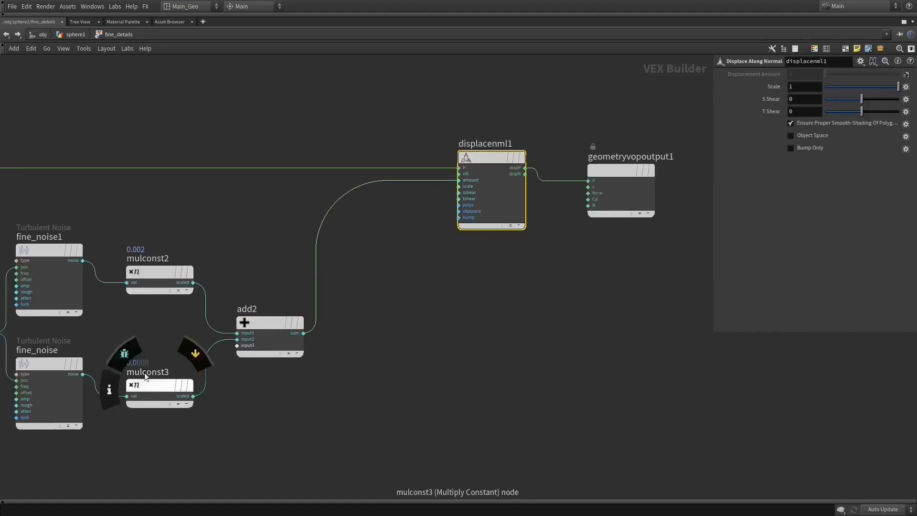
- Compare the multipliers of mulconst2 and mulconst3, and nudge mulconst3 and displacenml1 slightly to the left in the network
left_click(155, 282)
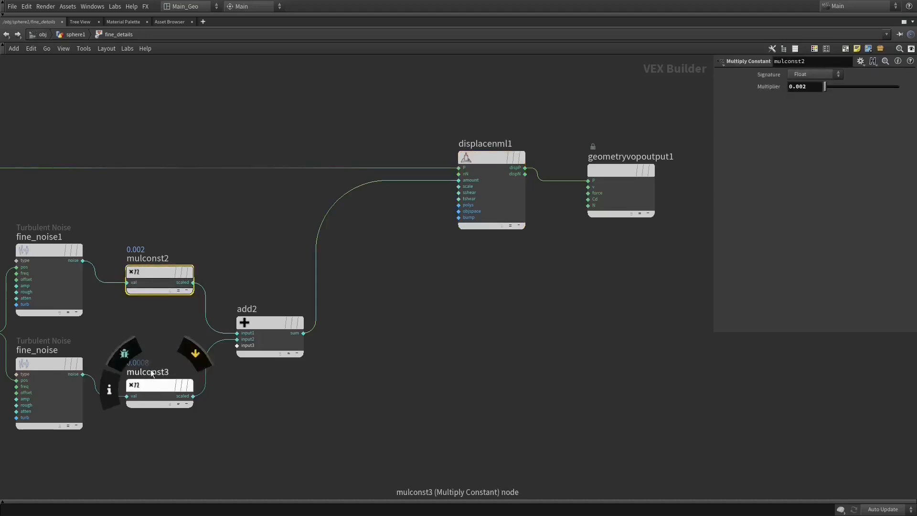
mouse_move(157, 270)
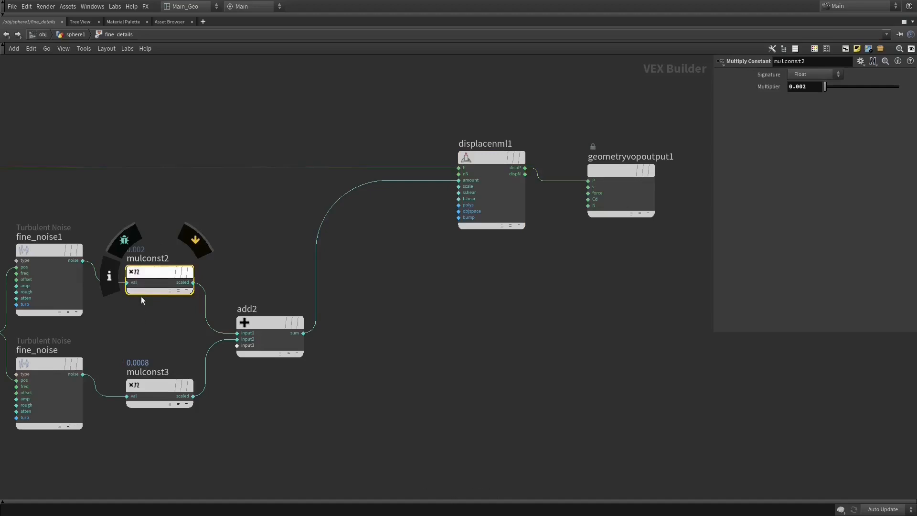
left_click_drag(147, 273, 150, 265)
left_click(159, 385)
middle_click_drag(498, 349, 662, 362)
middle_click_drag(311, 194, 260, 198)
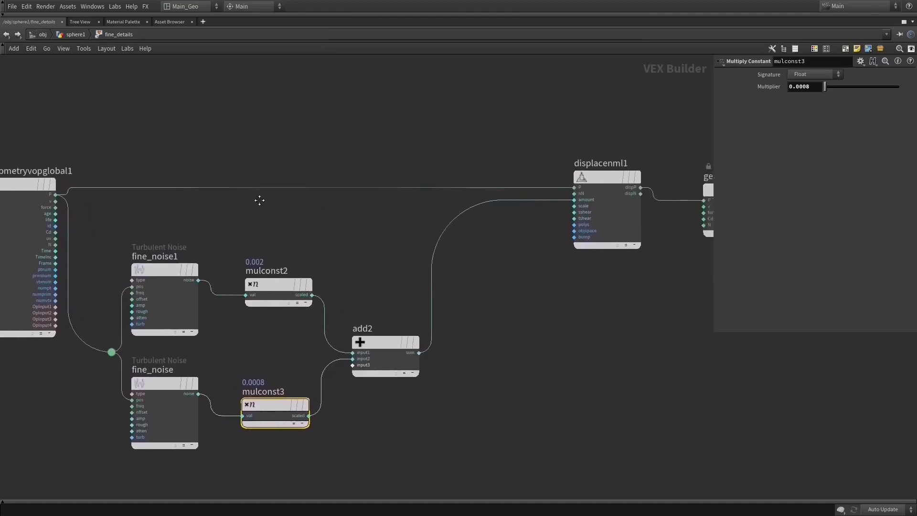
left_click(584, 179)
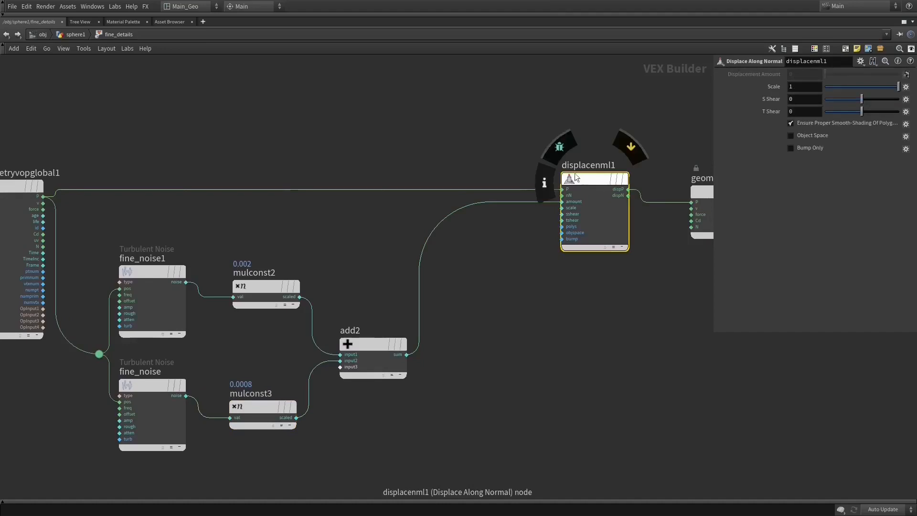
left_click_drag(584, 179, 575, 182)
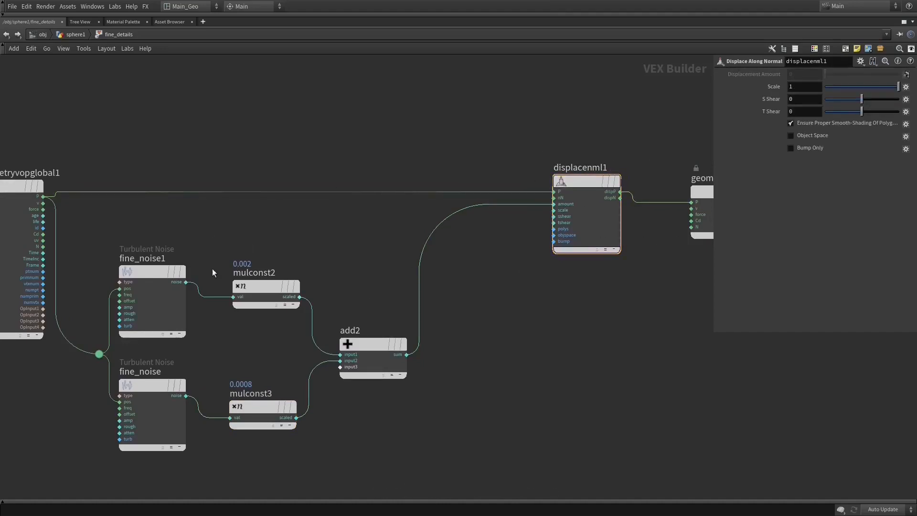
- Examine the noise type, frequency, roughness and turbulence settings of fine_noise1 and fine_noise
left_click(145, 272)
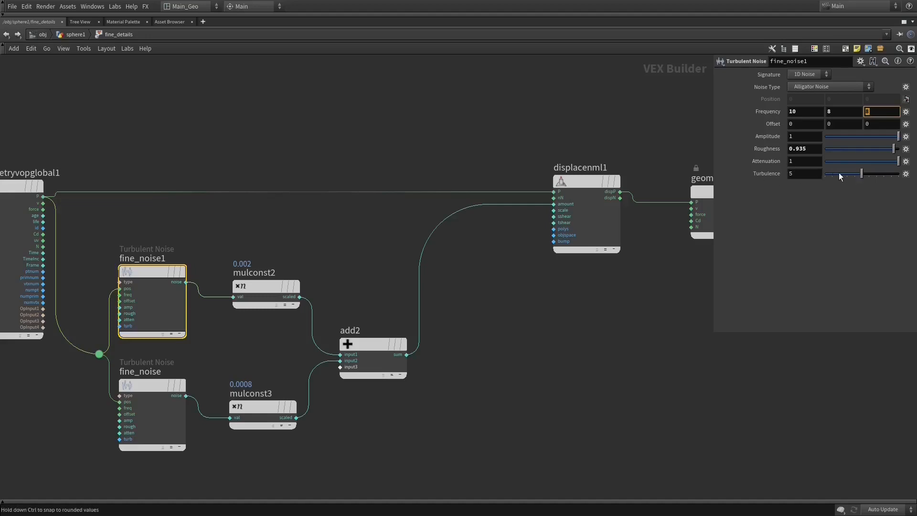
left_click(152, 385)
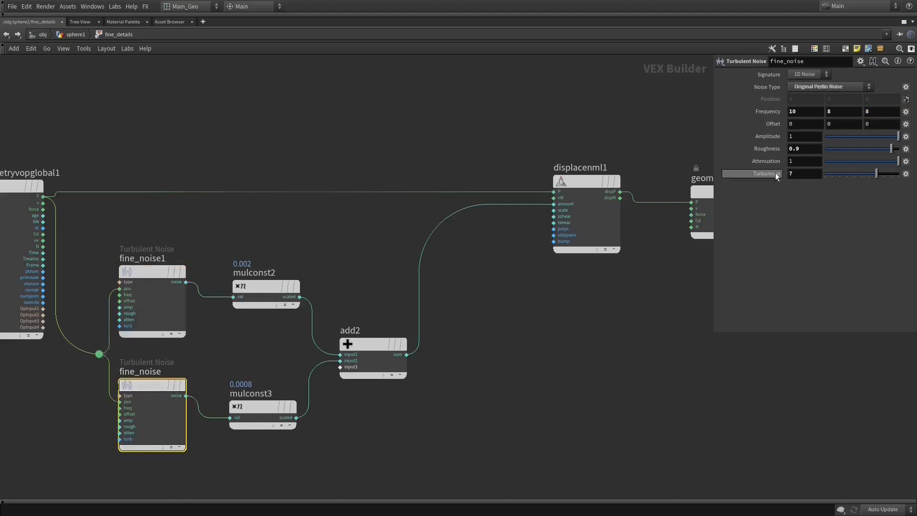
left_click(794, 174)
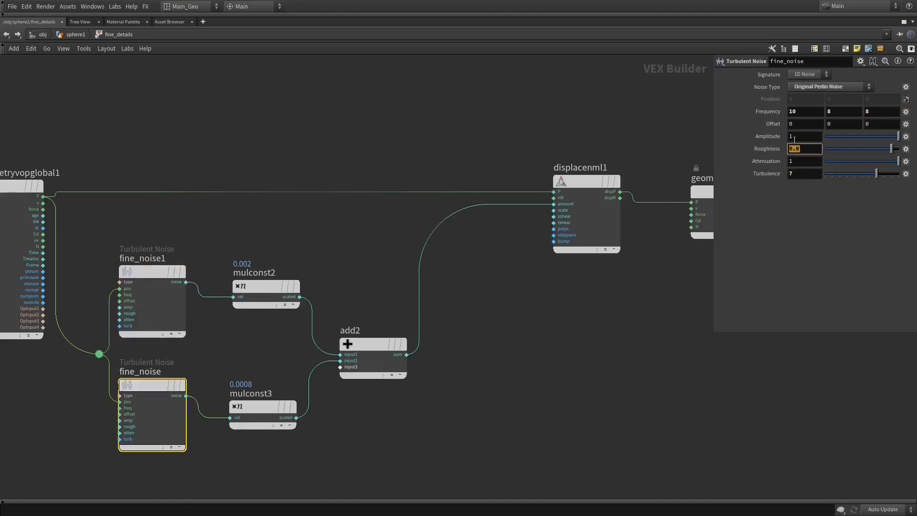
left_click(804, 110)
- Inspect how mulconst2 and mulconst3 scale the noises and how add2 feeds their sum into displacenml1's displacement amount
left_click(255, 285)
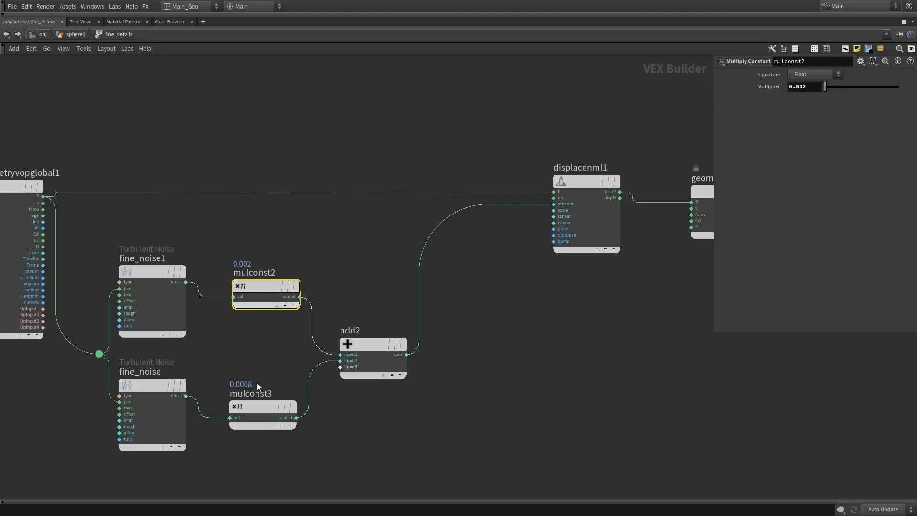
left_click(596, 186)
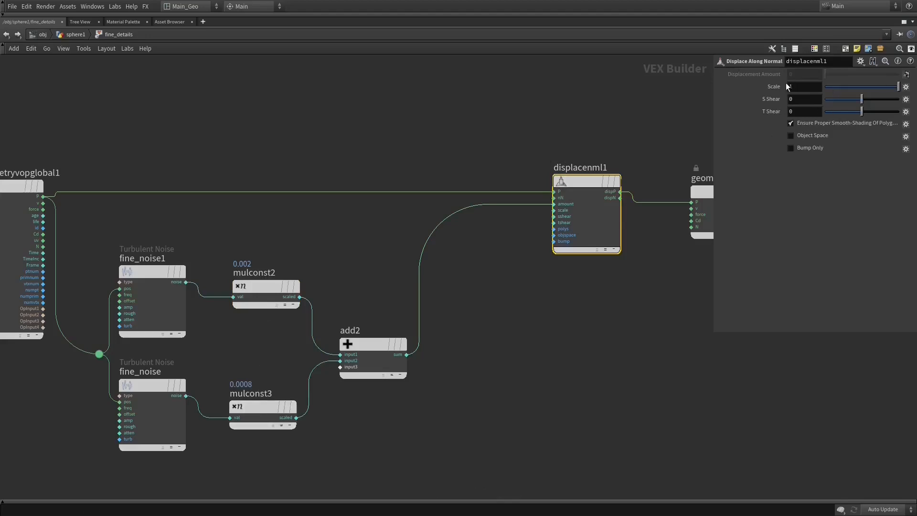
left_click(260, 303)
left_click(260, 406)
mouse_move(250, 287)
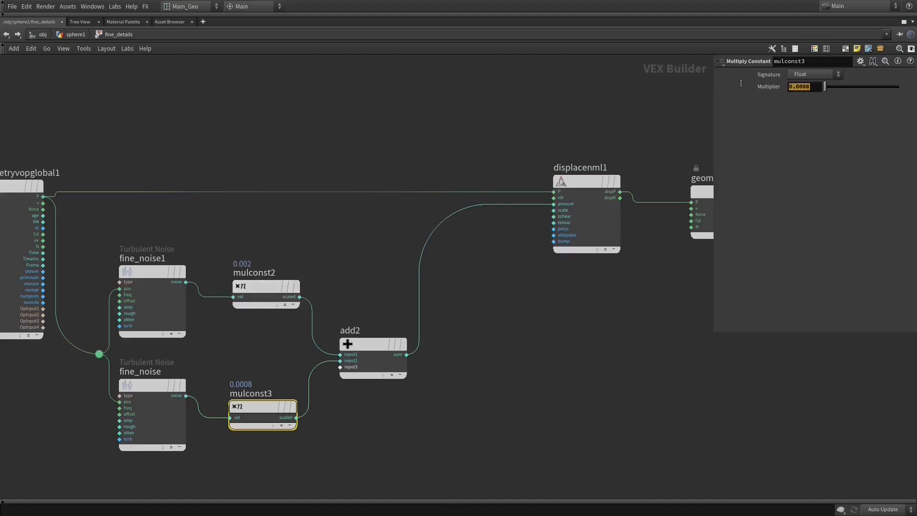
left_click(267, 286)
middle_click_drag(441, 311, 382, 267)
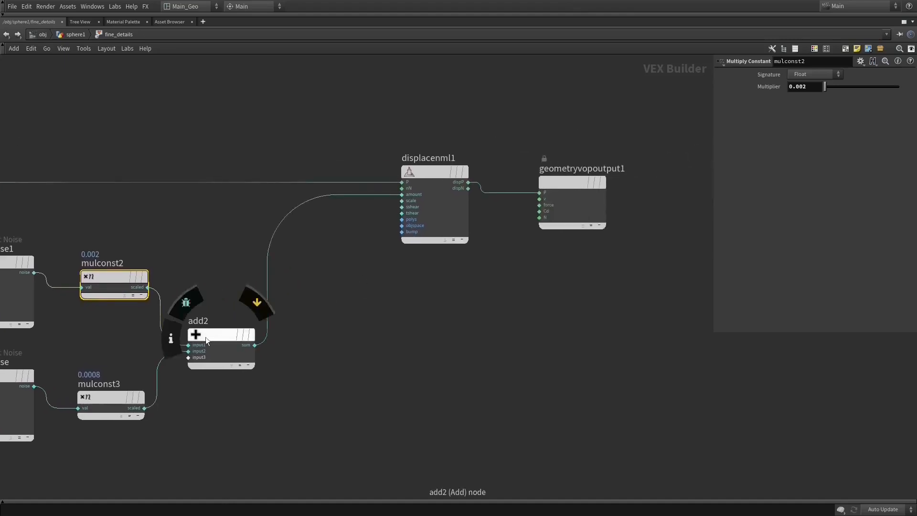
left_click(206, 336)
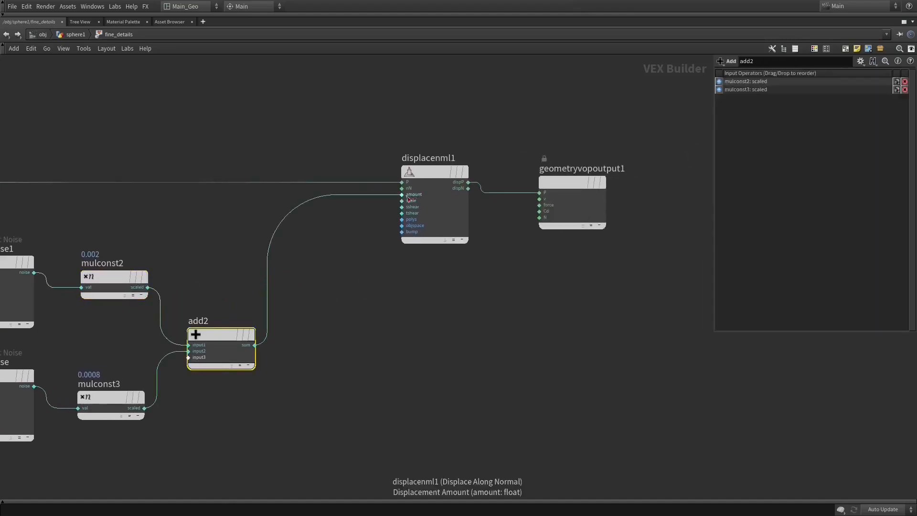
middle_click_drag(242, 230, 414, 225)
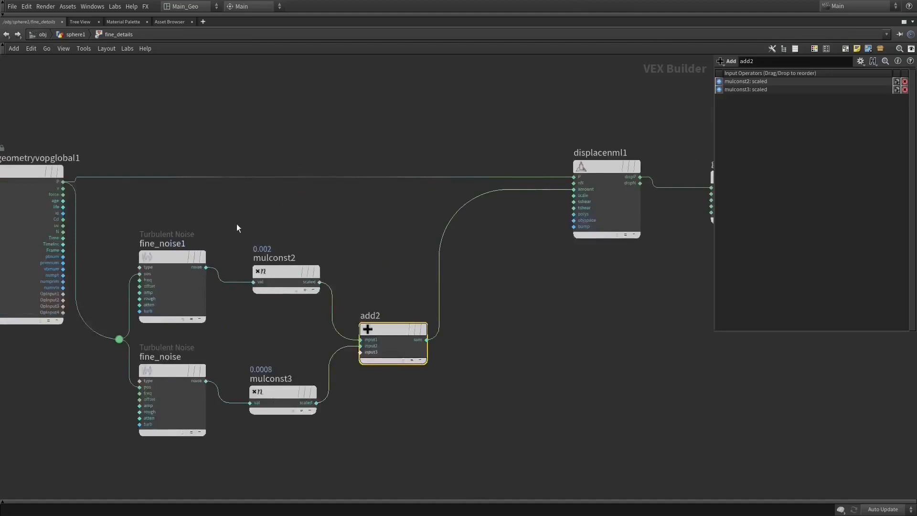
middle_click_drag(538, 299, 381, 305)
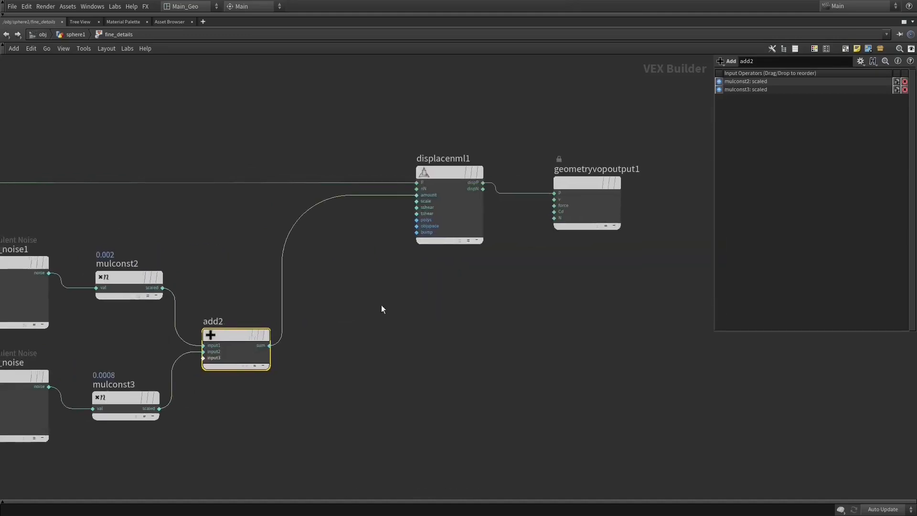
- Move geometryvopoutput1 so its P input lines up with displacenml1's dispP output, and return to the sphere1 network
left_click_drag(592, 181, 594, 171)
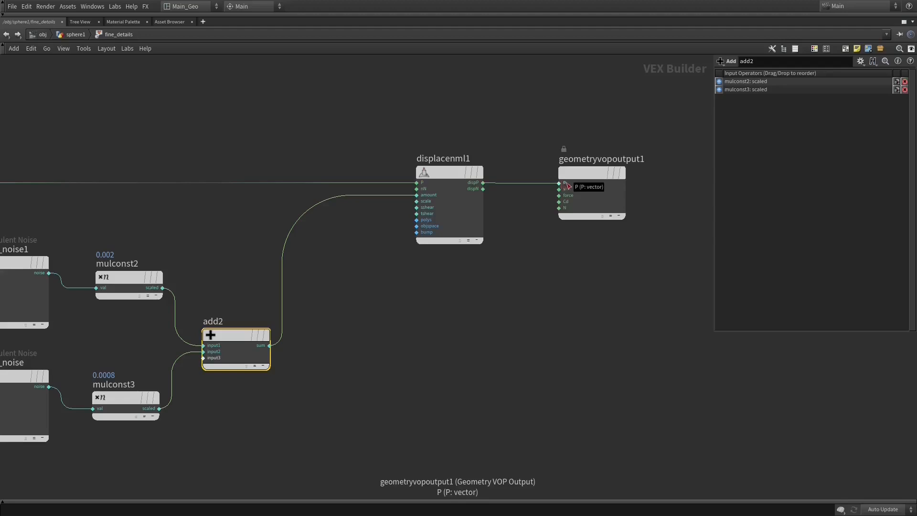
middle_click_drag(608, 231, 658, 229)
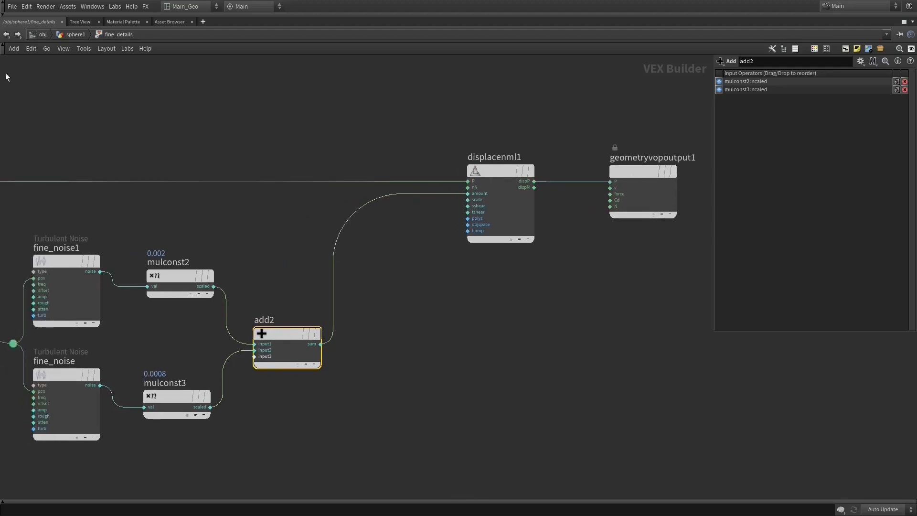
left_click(7, 35)
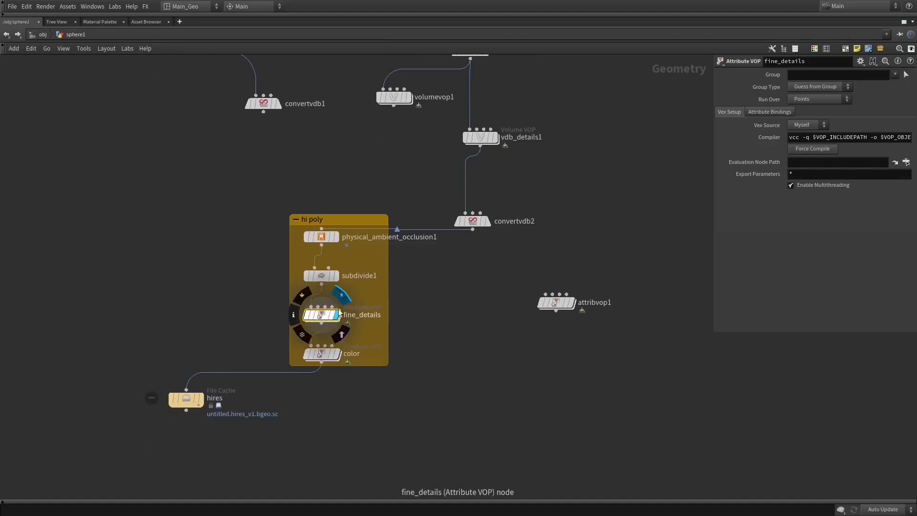
- Show the color node's parameters, display the hires file cache beside the network and view the finished asteroid
left_click(356, 326)
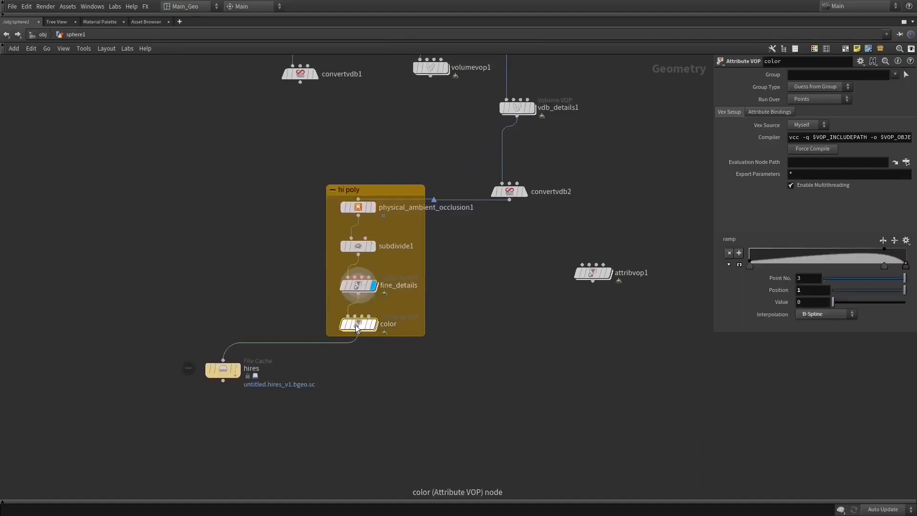
mouse_move(357, 328)
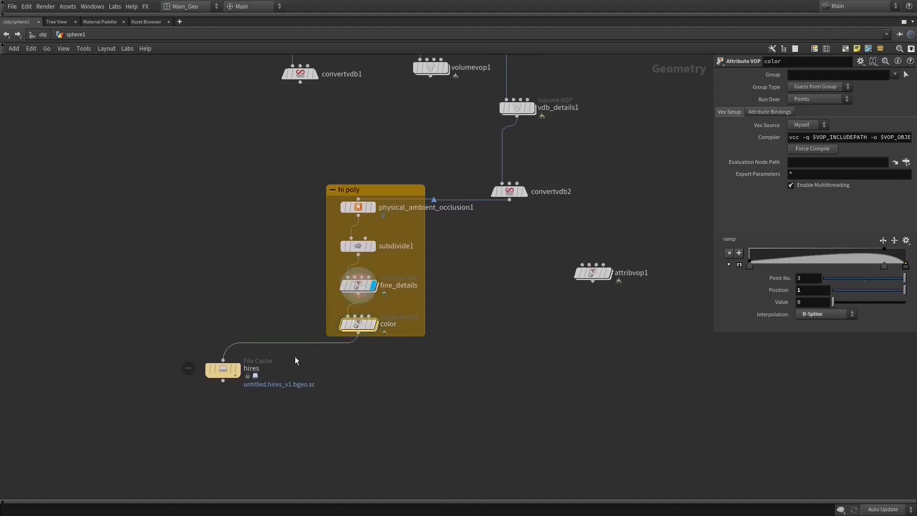
left_click(240, 372)
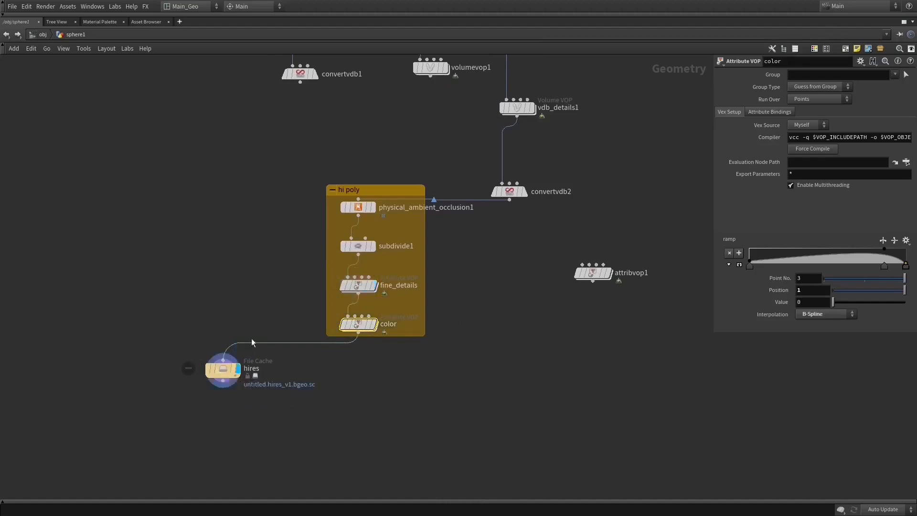
mouse_move(329, 288)
key("ctrl+b")
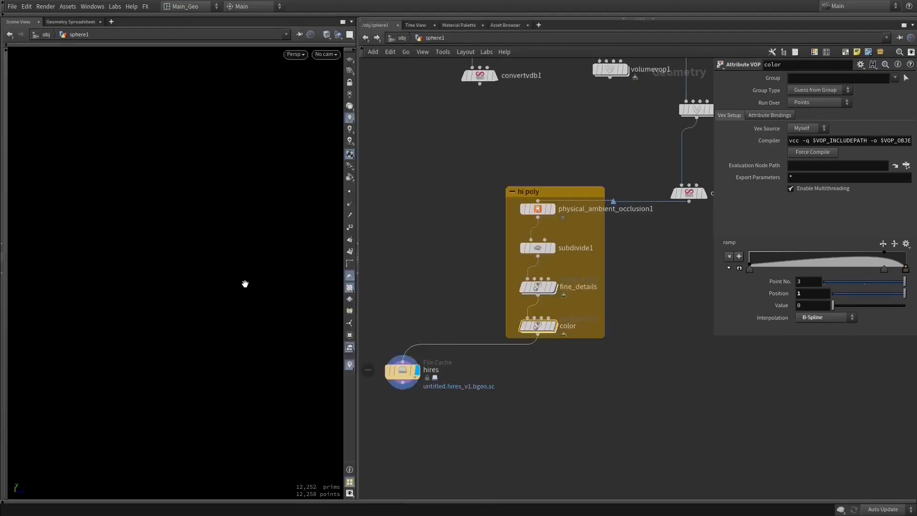
left_click_drag(230, 277, 191, 281)
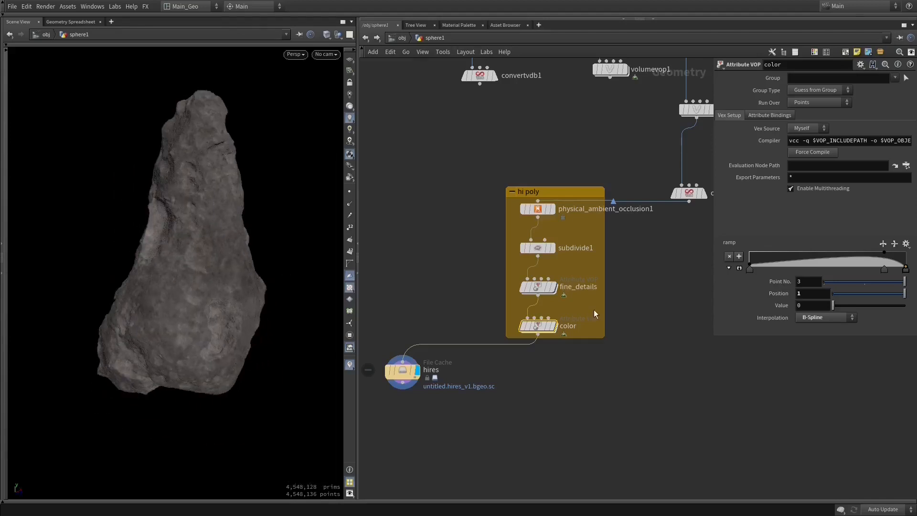
- Look over the nodes inside the color Attribute VOP and return to the sphere1 network
mouse_move(540, 327)
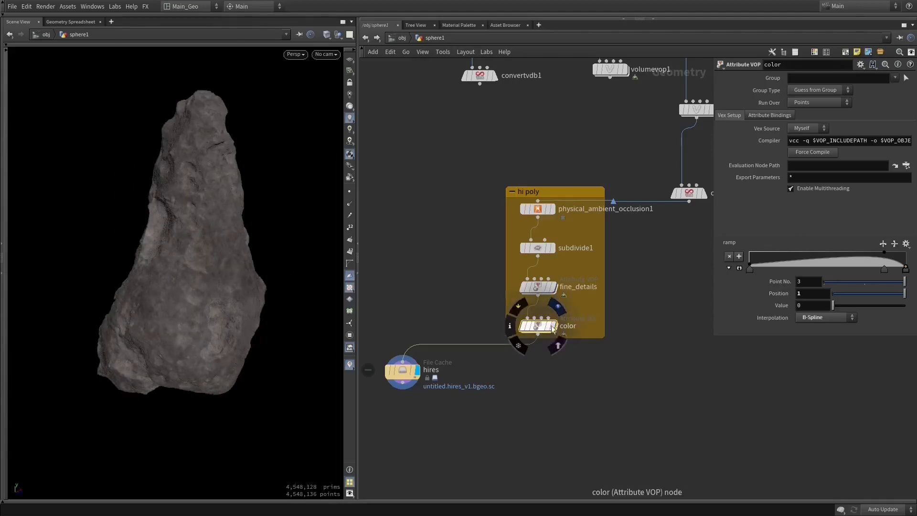
double_click(542, 327)
middle_click_drag(490, 271, 412, 290)
middle_click_drag(590, 283, 533, 281)
scroll(545, 275, "down", 2)
key("u")
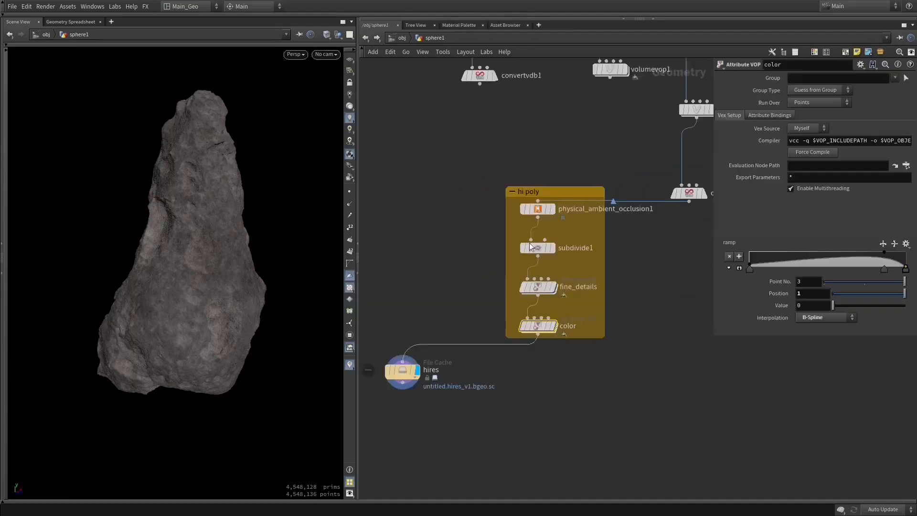
- Display the result of the color node and look briefly through its VOP network before returning to sphere1
left_click(553, 325)
double_click(537, 327)
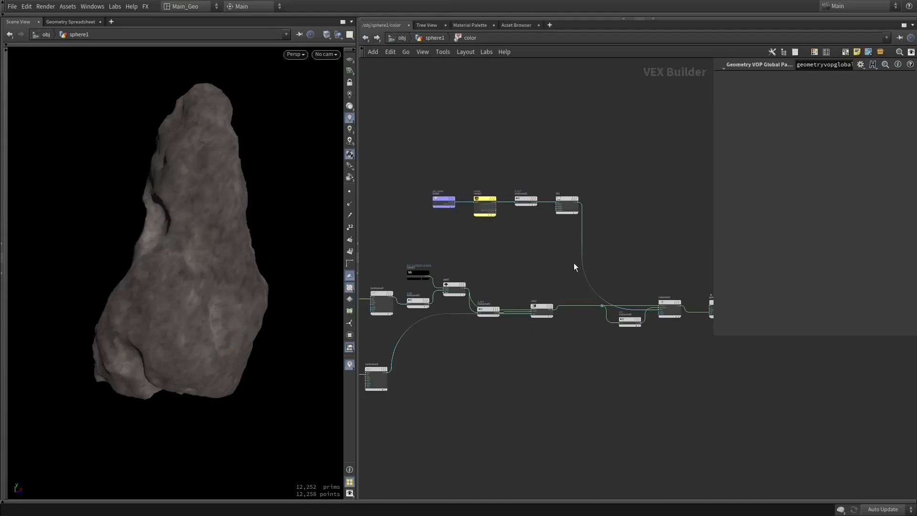
scroll(494, 246, "up", 2)
middle_click_drag(614, 228, 645, 230)
key("u")
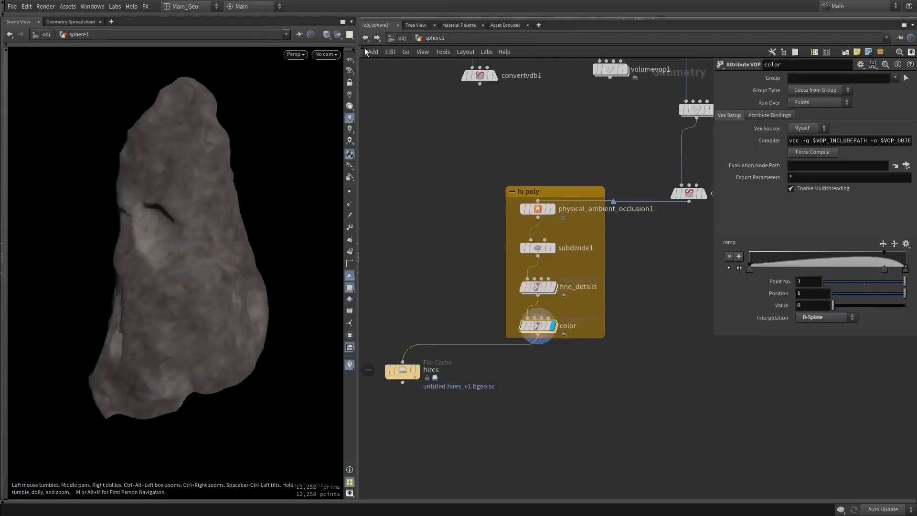
- Raise the subdivision depth of subdivide1 and inspect the denser colored asteroid up close
left_click(537, 247)
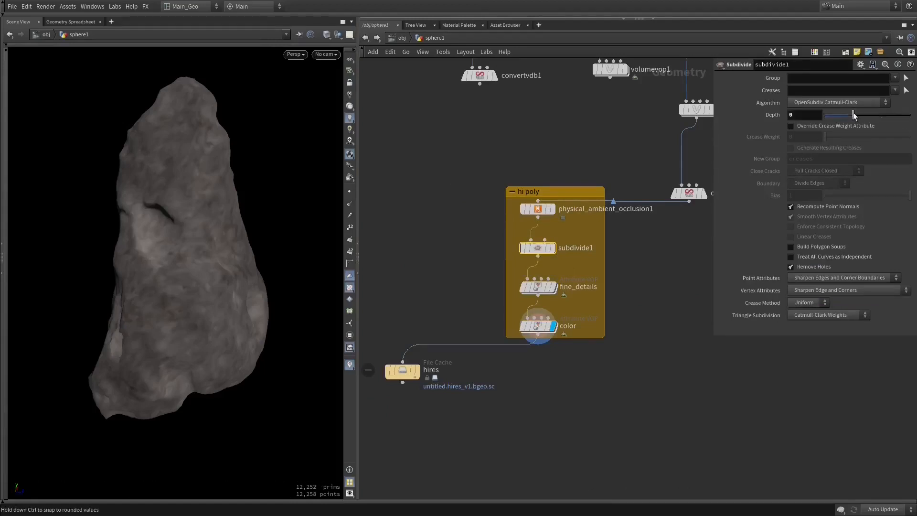
left_click_drag(243, 269, 181, 254)
right_click_drag(181, 254, 210, 265, "alt")
- Open the color Attribute VOP and trace its network from the noise nodes through mix1 to colormix1
left_click(539, 327)
double_click(539, 327)
middle_click_drag(535, 297, 398, 254)
middle_click_drag(660, 348, 651, 352)
right_click_drag(652, 352, 622, 356)
middle_click_drag(604, 350, 473, 327)
right_click_drag(563, 318, 585, 315)
middle_click_drag(585, 315, 673, 340)
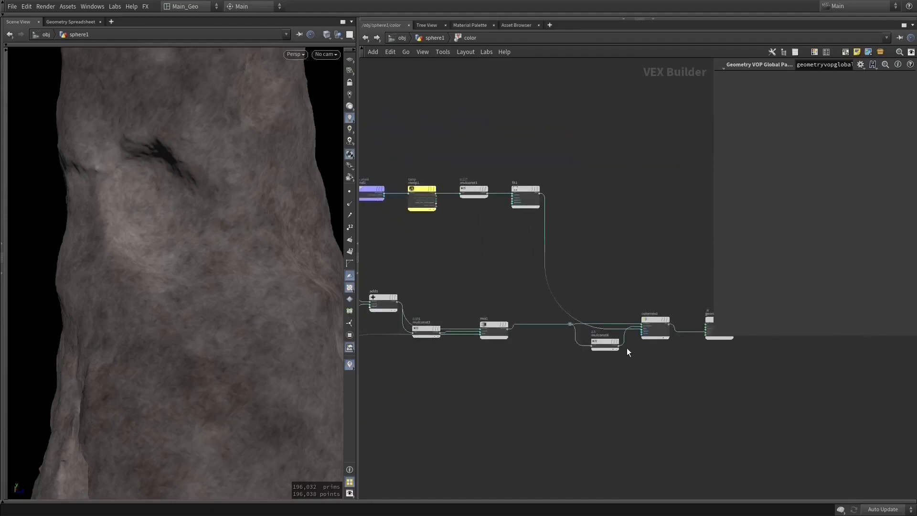
- Enlarge the color network, hide the parameters and review the chain from turbnoise4 and mulconst5 into add1
key("ctrl+b")
middle_click_drag(541, 284, 603, 222)
right_click_drag(447, 316, 465, 325)
middle_click_drag(464, 305, 463, 322)
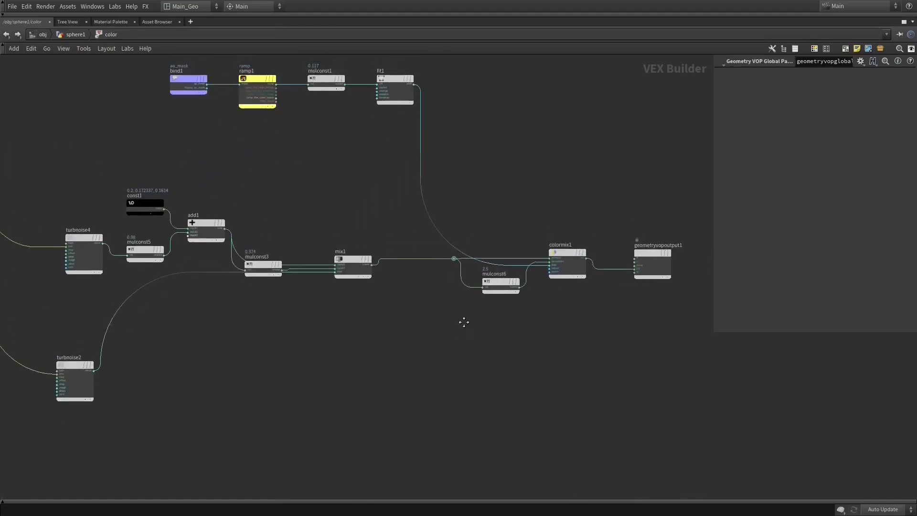
key("p")
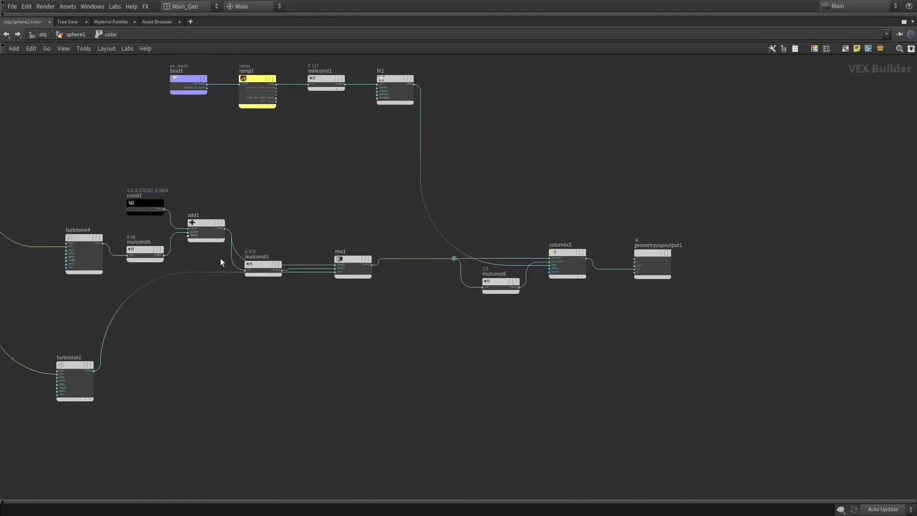
left_click_drag(210, 187, 88, 253)
middle_click_drag(261, 206, 400, 184)
left_click_drag(373, 149, 217, 244)
middle_click_drag(373, 195, 328, 226)
left_click(328, 227)
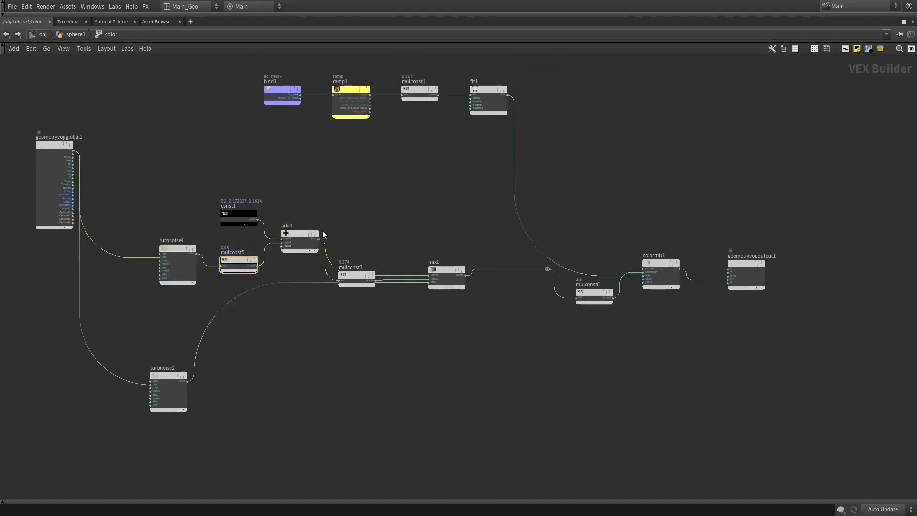
- Connect add1's sum directly to the Cd input of geometryvopoutput1 and show the asteroid beside the turbnoise4 branch
left_click_drag(318, 239, 720, 283)
key("ctrl+b")
key("h")
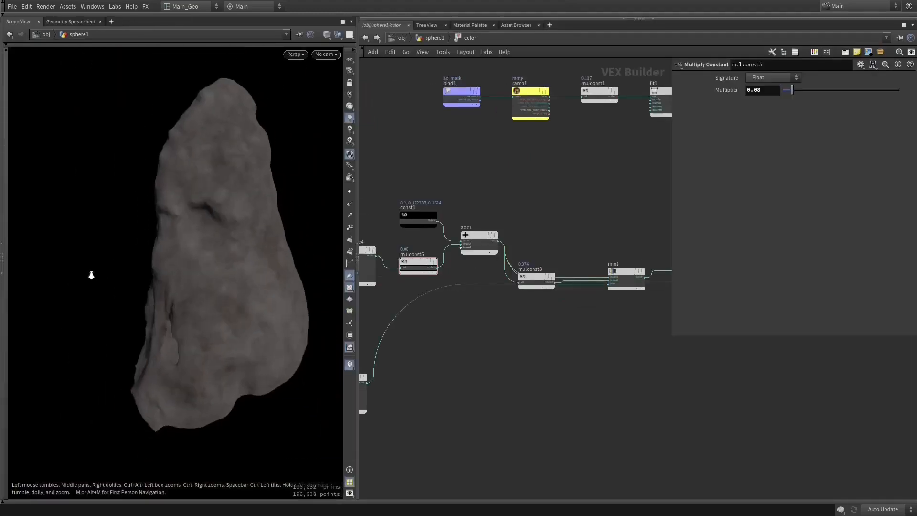
scroll(503, 295, "up", 4)
middle_click_drag(480, 311, 519, 302)
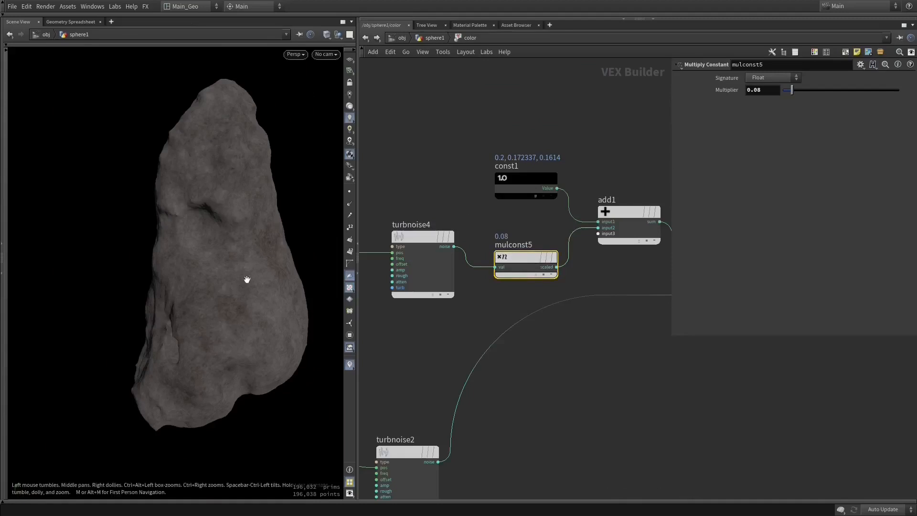
- Examine turbnoise4's noise type, frequency, roughness and turbulence, and its position input from geometryvopglobal1
left_click_drag(399, 214, 443, 315)
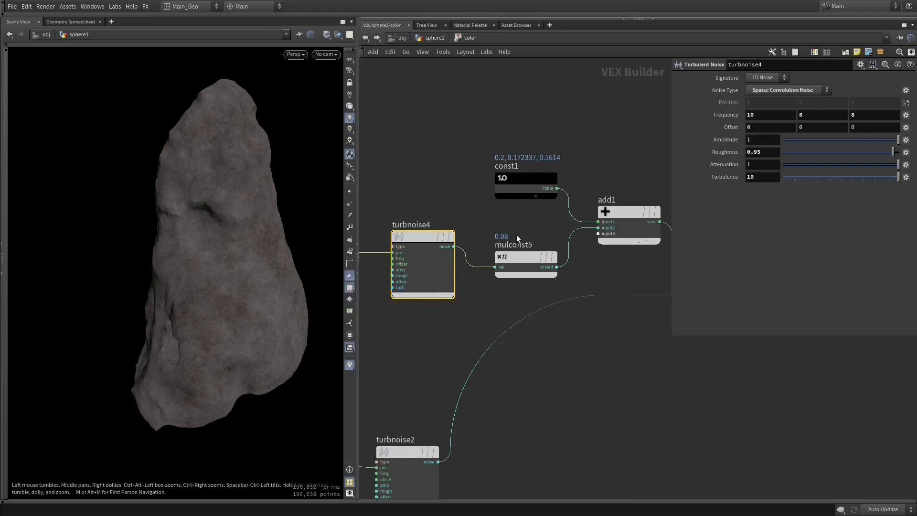
middle_click_drag(563, 270, 465, 296)
middle_click_drag(429, 242, 514, 228)
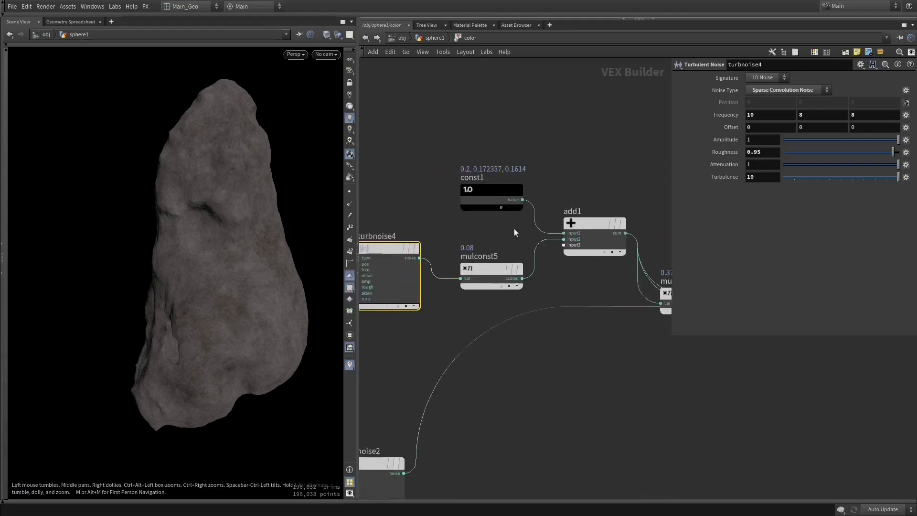
middle_click(390, 248)
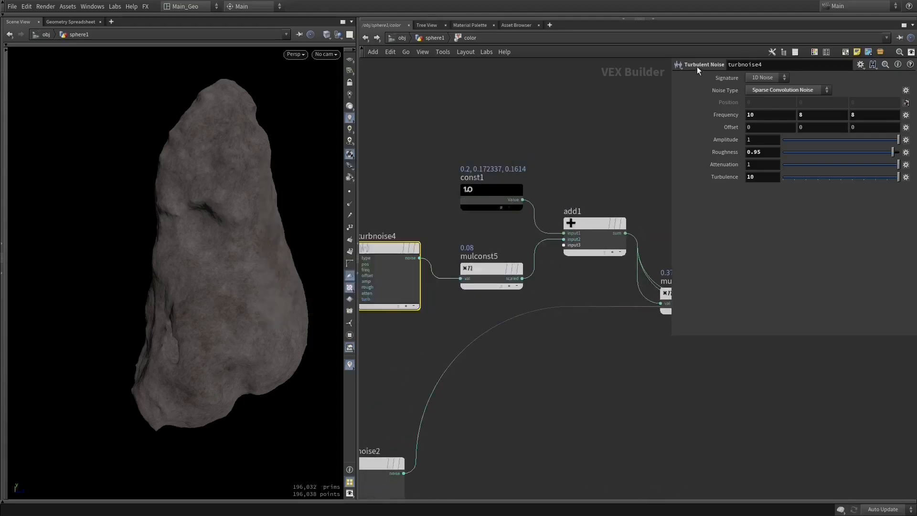
middle_click_drag(426, 170, 616, 203)
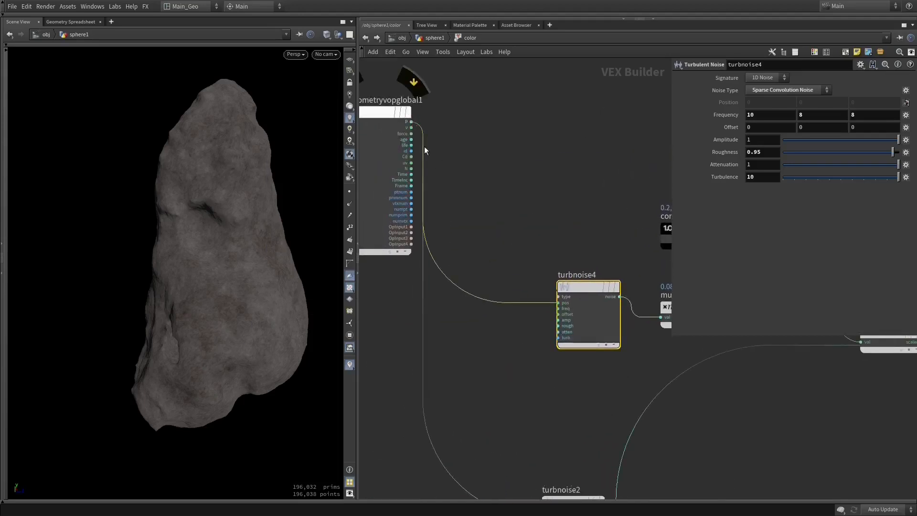
- Follow the color network past colormix1 to the Cd input of geometryvopoutput1
middle_click_drag(538, 223, 234, 238)
middle_click_drag(558, 192, 365, 187)
middle_click_drag(589, 205, 368, 164)
middle_click_drag(634, 247, 480, 244)
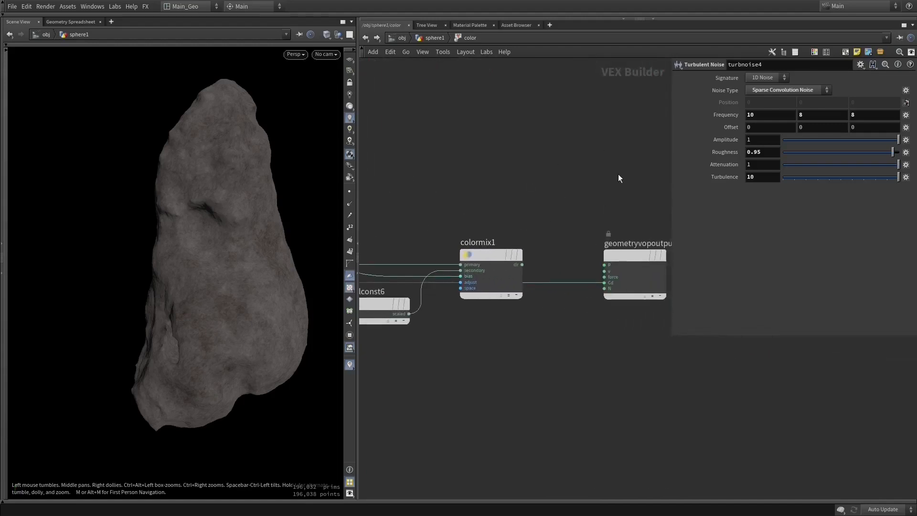
middle_click_drag(618, 175, 579, 170)
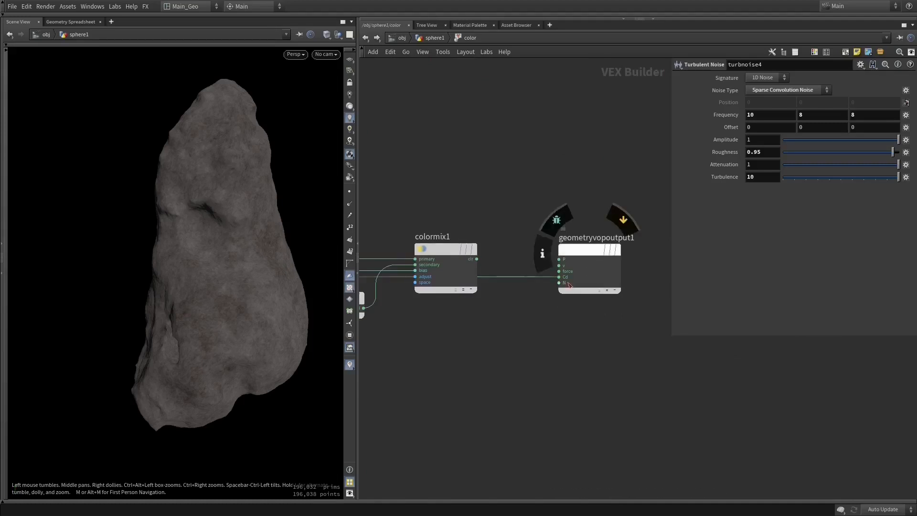
middle_click(475, 249)
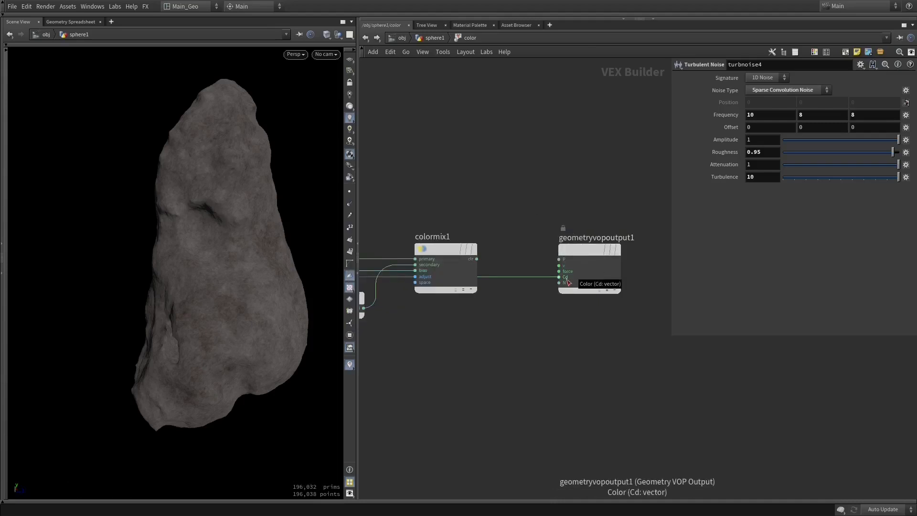
middle_click(470, 250)
- Route the wire from add1 to geometryvopoutput1 through a dot placed above colormix1 to keep it clear of the nodes
middle_click_drag(534, 177, 687, 176)
middle_click_drag(557, 163, 709, 252)
right_click_drag(591, 229, 501, 234)
middle_click_drag(575, 233, 557, 239)
right_click_drag(587, 228, 559, 236)
middle_click_drag(622, 251, 570, 253)
right_click_drag(613, 246, 669, 268)
left_click_drag(640, 296, 599, 257)
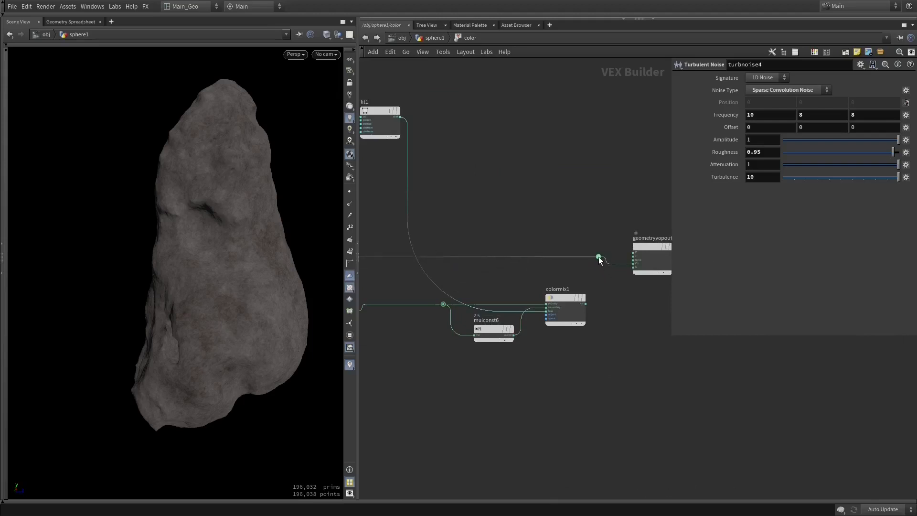
key("h")
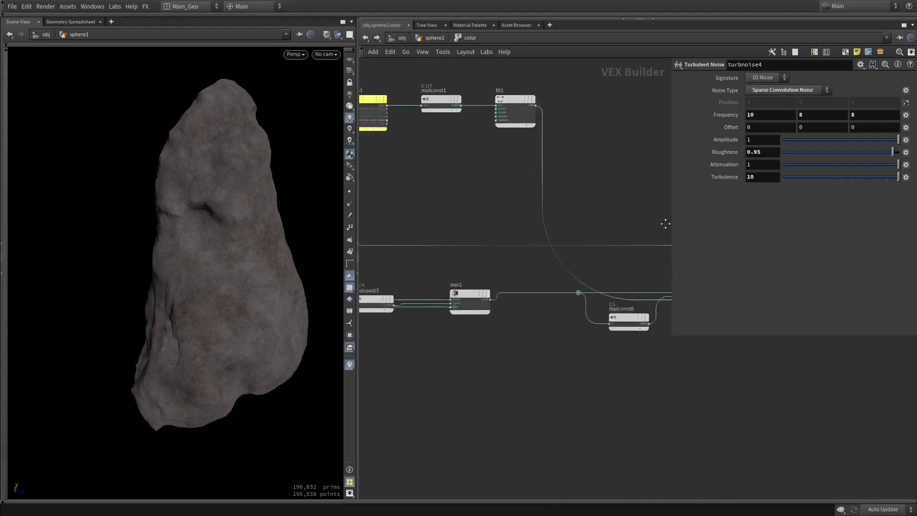
middle_click_drag(444, 236, 550, 244)
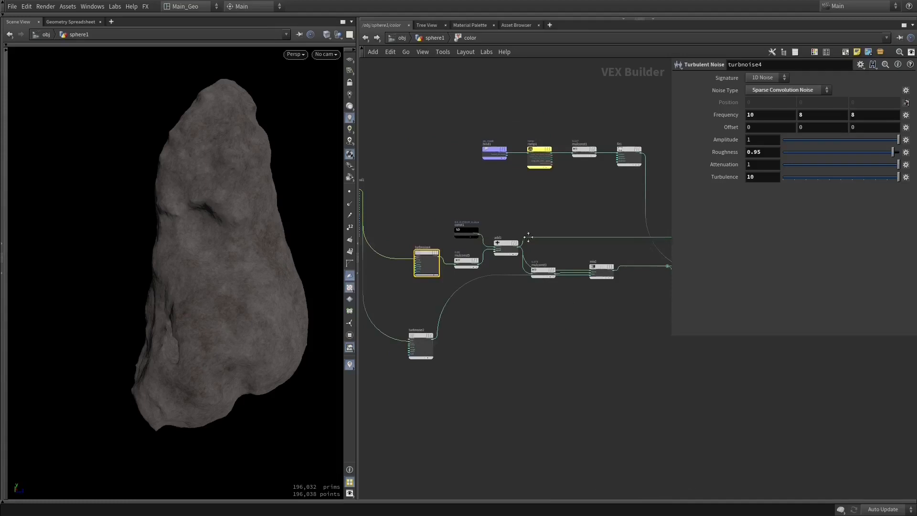
- Examine the color value of const1 and the multiplier of mulconst5 that feed add1
scroll(498, 224, "down", 2)
left_click(466, 232)
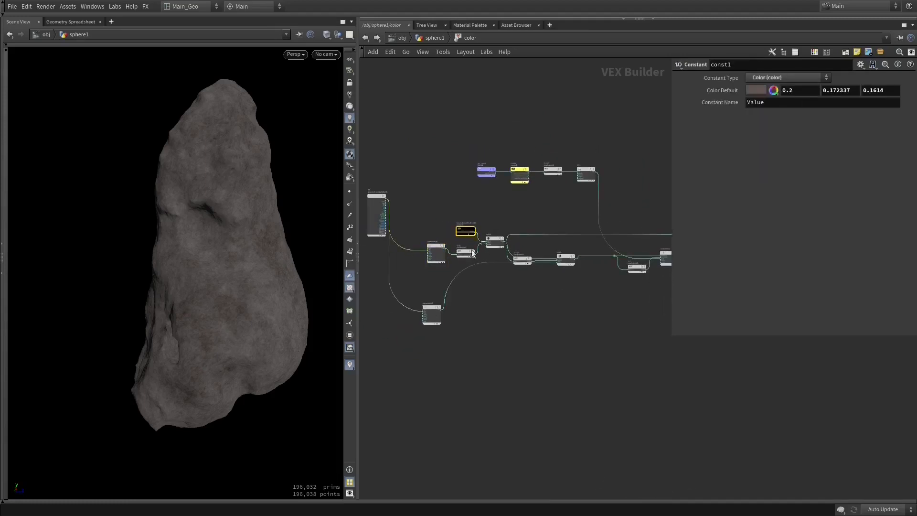
right_click(493, 247)
left_click(543, 243)
scroll(481, 284, "up", 5)
left_click(398, 184)
scroll(503, 225, "down", 1)
- Wire mulconst5's scaled noise directly to the color output to preview it, and reconnect add1's sum in its place
middle_click_drag(517, 227, 407, 272)
scroll(516, 234, "down", 3)
scroll(407, 271, "down", 2)
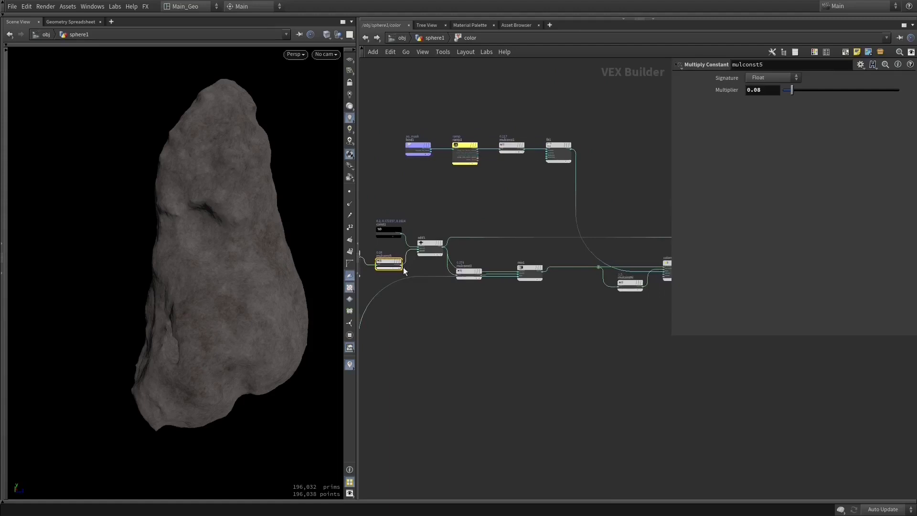
left_click_drag(399, 264, 447, 262)
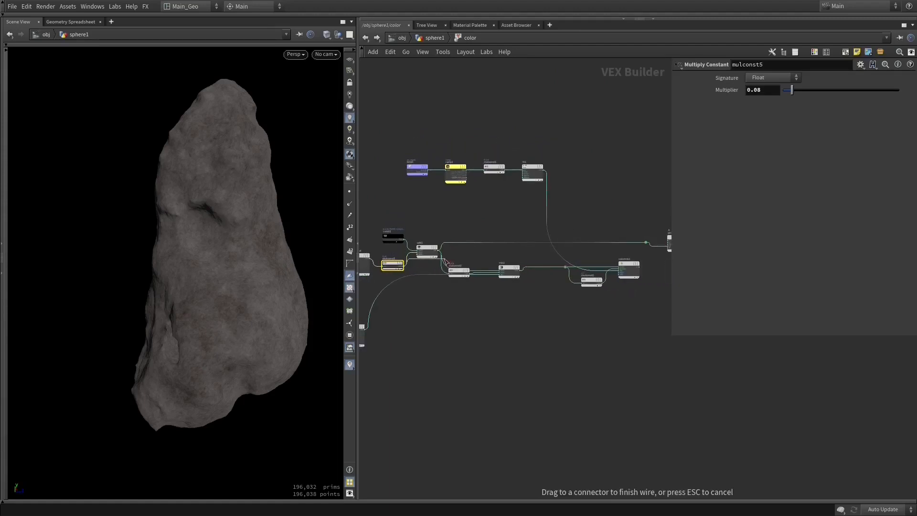
left_click_drag(577, 226, 669, 241)
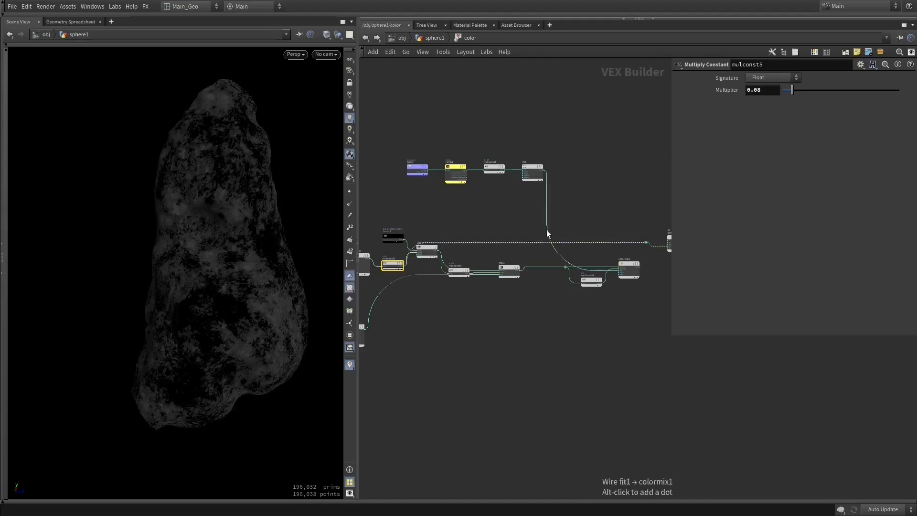
left_click(432, 253)
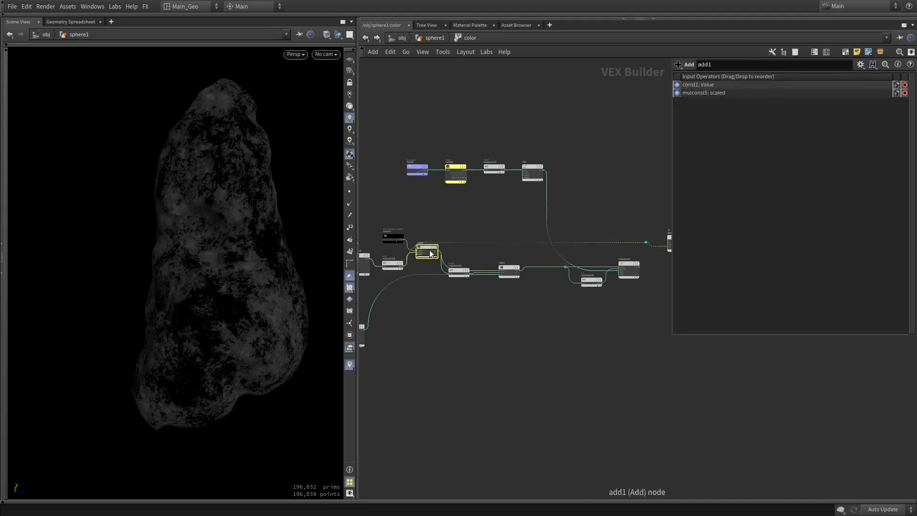
mouse_move(440, 251)
left_mouse_down()
mouse_move(601, 227)
mouse_move(669, 244)
left_mouse_up()
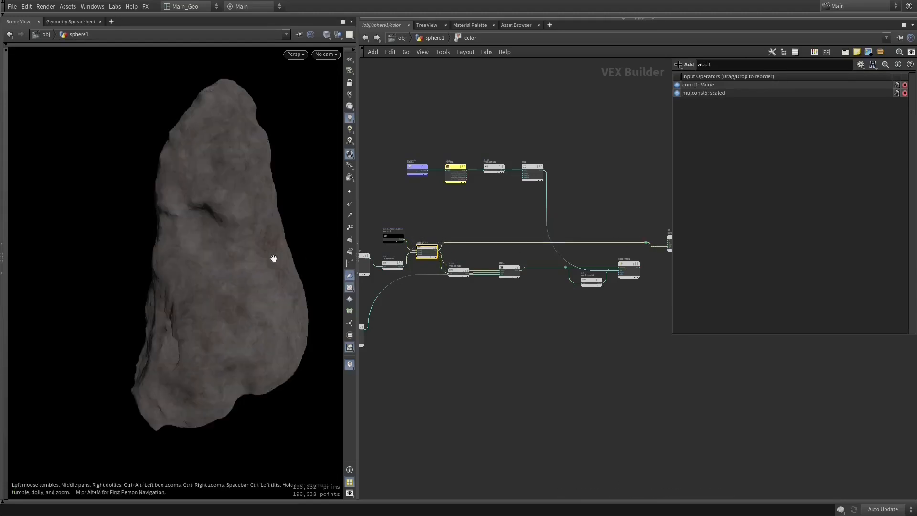
- Examine add1's base color on the asteroid surface up close and from several angles
scroll(311, 286, "up", 5)
left_click_drag(269, 297, 272, 268)
left_click_drag(227, 185, 207, 192)
left_click_drag(236, 225, 206, 249)
middle_click_drag(492, 223, 436, 205)
middle_click_drag(536, 284, 569, 296)
left_click_drag(142, 271, 182, 292)
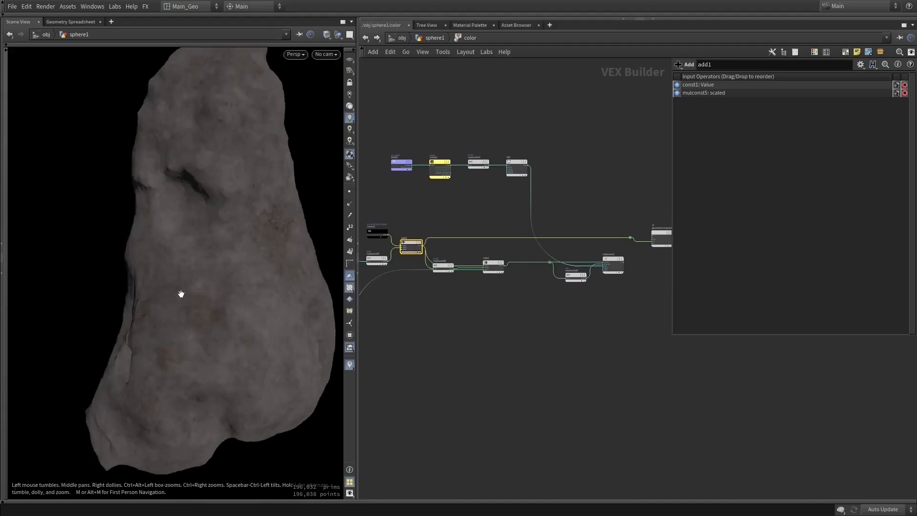
left_click_drag(238, 227, 229, 239)
right_click_drag(228, 194, 184, 241)
- Move mix1 lower in the color network and wire its result to geometryvopoutput1's color input in place of add1
middle_click_drag(473, 277, 499, 285)
right_click_drag(485, 288, 499, 286)
middle_click_drag(499, 287, 534, 256)
left_click_drag(534, 256, 537, 274)
left_click_drag(593, 250, 591, 273)
middle_click_drag(591, 273, 472, 367)
middle_click_drag(483, 319, 570, 311)
left_click_drag(437, 337, 490, 324)
middle_click_drag(577, 306, 549, 326)
scroll(612, 325, "up", 6)
left_click_drag(569, 278, 585, 322)
scroll(580, 251, "down", 8)
middle_click_drag(601, 257, 502, 313)
right_click(503, 313)
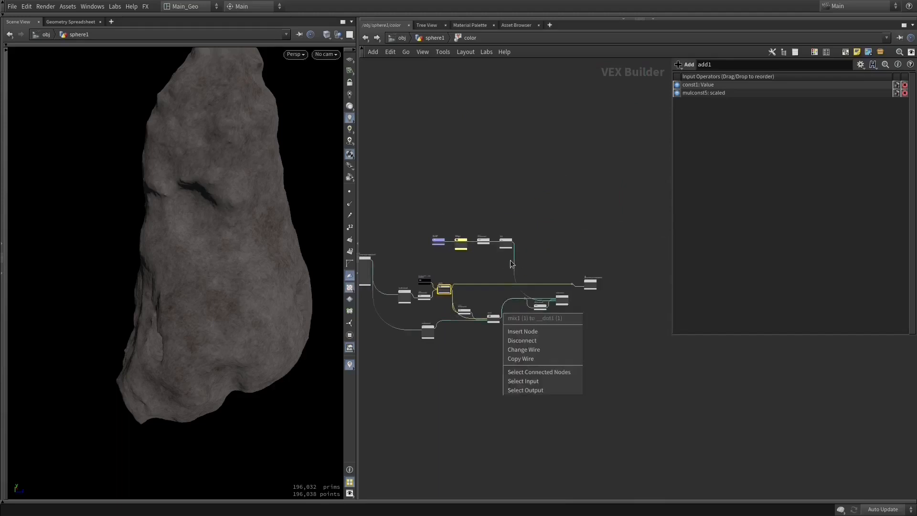
key("Escape")
scroll(522, 316, "up", 5)
mouse_move(464, 326)
left_mouse_down()
mouse_move(513, 291)
mouse_move(493, 354)
mouse_move(624, 249)
mouse_move(641, 258)
left_mouse_up()
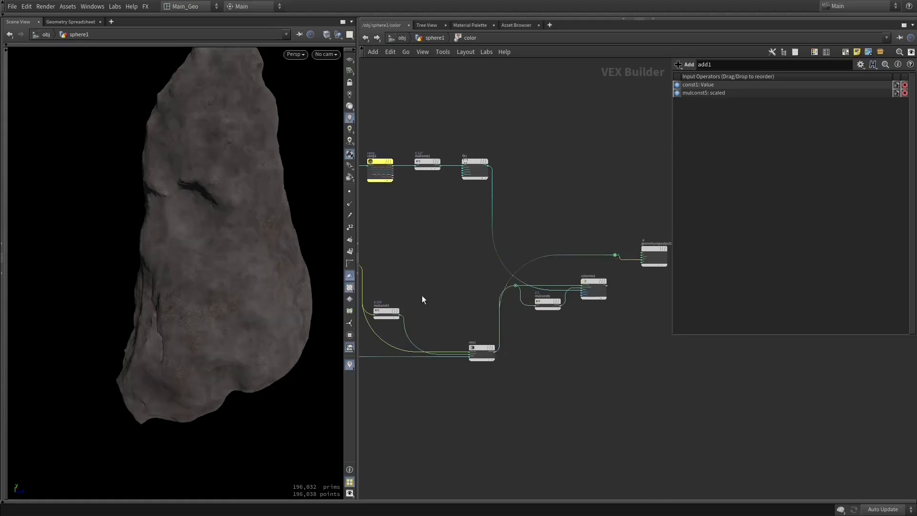
- Move mulconst3 and turbnoise2 lower to separate their wires into mix1
middle_click_drag(422, 295, 553, 263)
left_click_drag(528, 271, 538, 326)
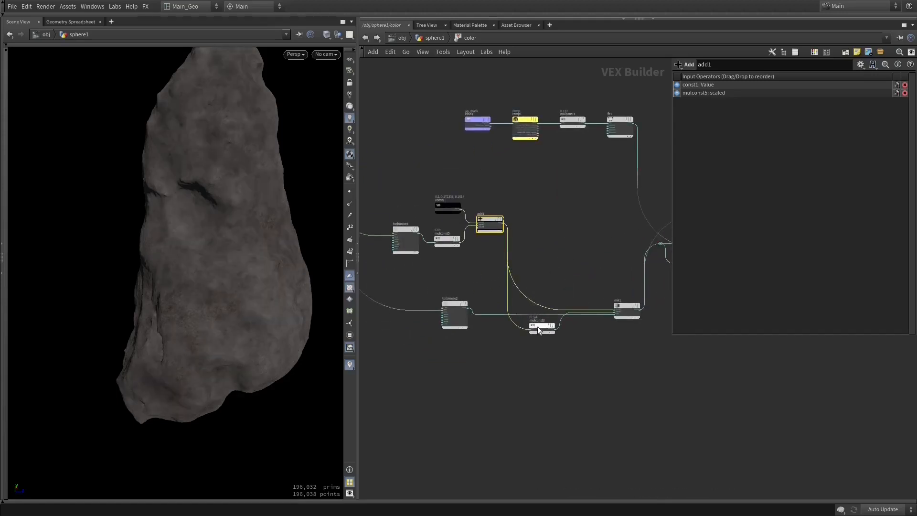
left_click_drag(459, 310, 486, 323)
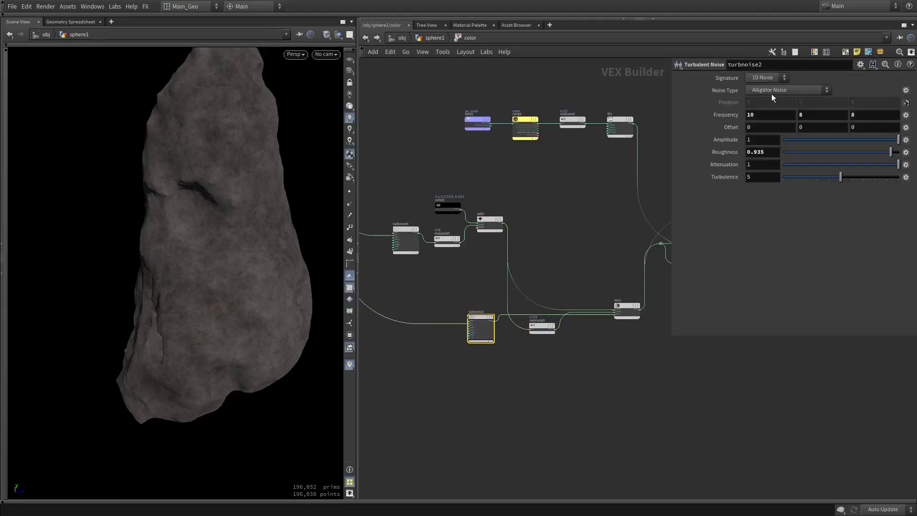
scroll(625, 329, "up", 3)
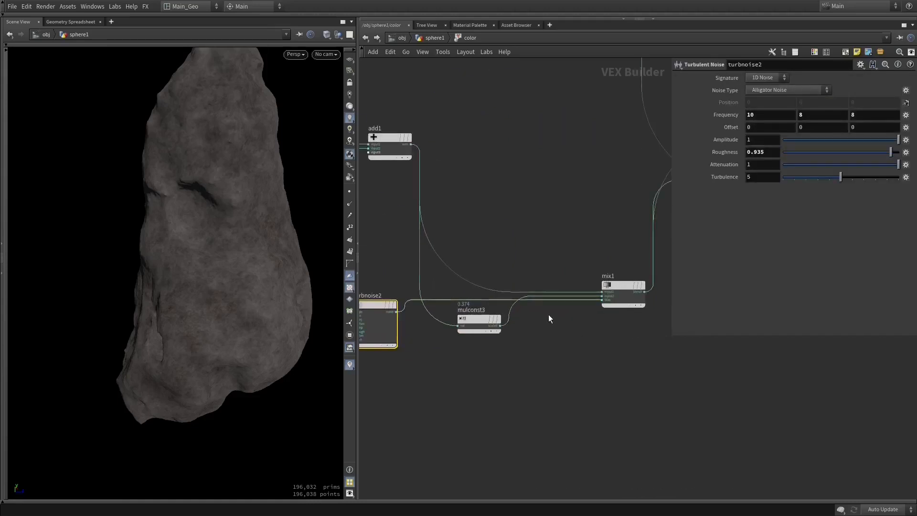
- Examine mulconst3's multiplier and the turbnoise2 noise that drive mix1's second color and bias
left_click(482, 317)
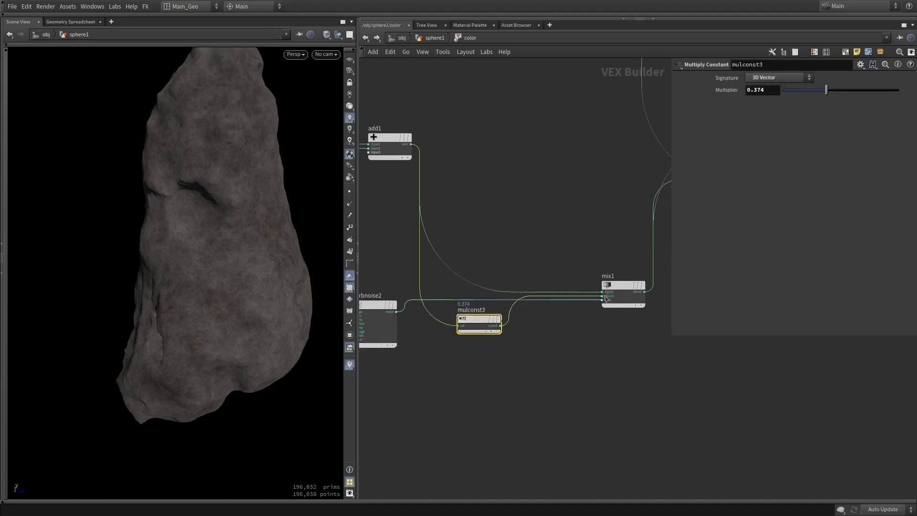
mouse_move(480, 320)
left_click(382, 307)
middle_click_drag(467, 252, 499, 254)
left_click(531, 326)
- Examine mulconst6's multiplier and trace colormix1's bias chain back through fit1, mulconst1 and ramp1 to bind1
middle_click_drag(590, 237, 442, 288)
middle_click_drag(641, 295, 521, 326)
left_click(475, 314)
middle_click_drag(481, 257, 510, 288)
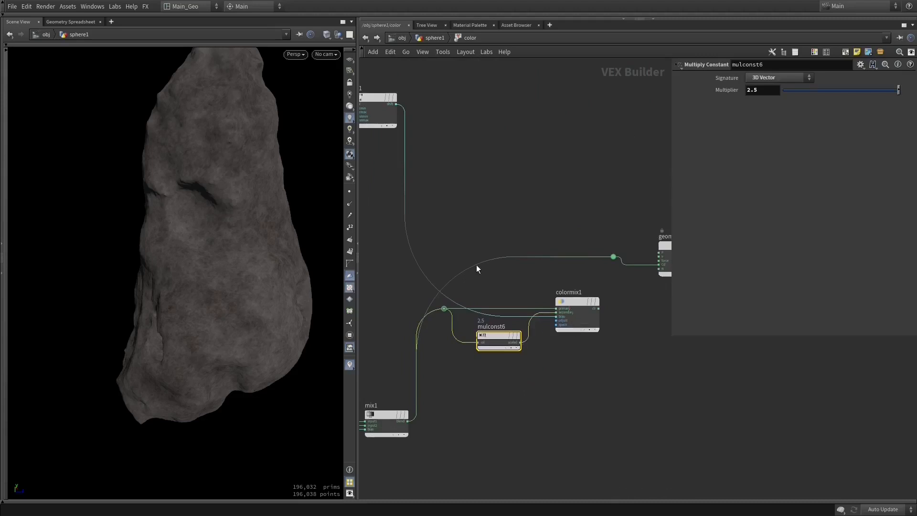
middle_click_drag(463, 265, 684, 337)
middle_click_drag(526, 271, 473, 275)
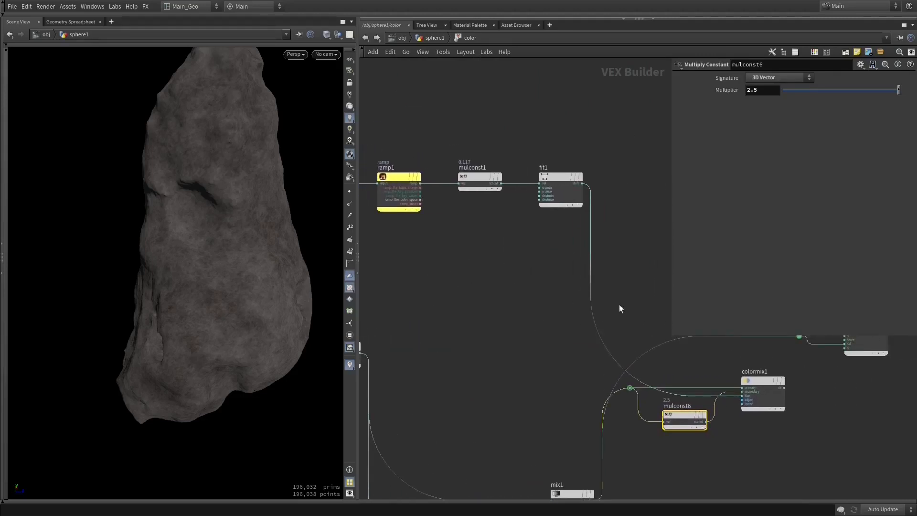
scroll(618, 308, "down", 5)
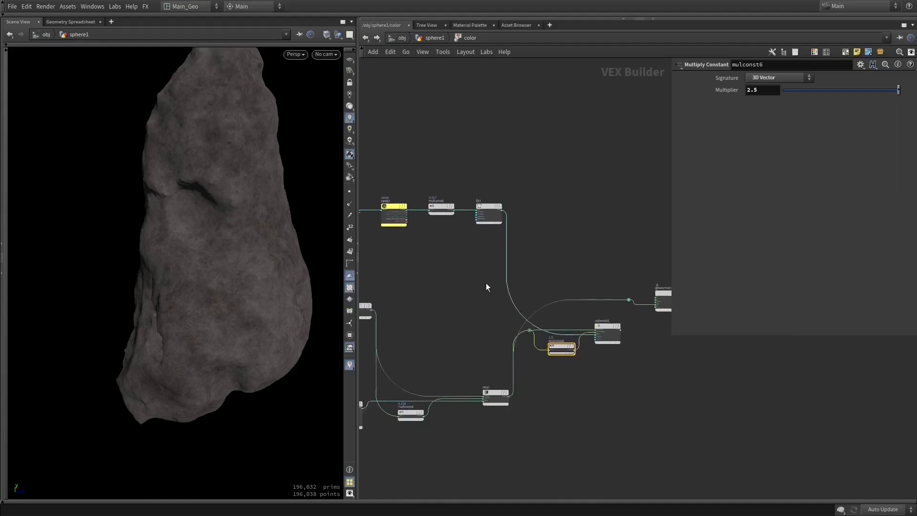
middle_click_drag(403, 255, 483, 256)
left_click(416, 208)
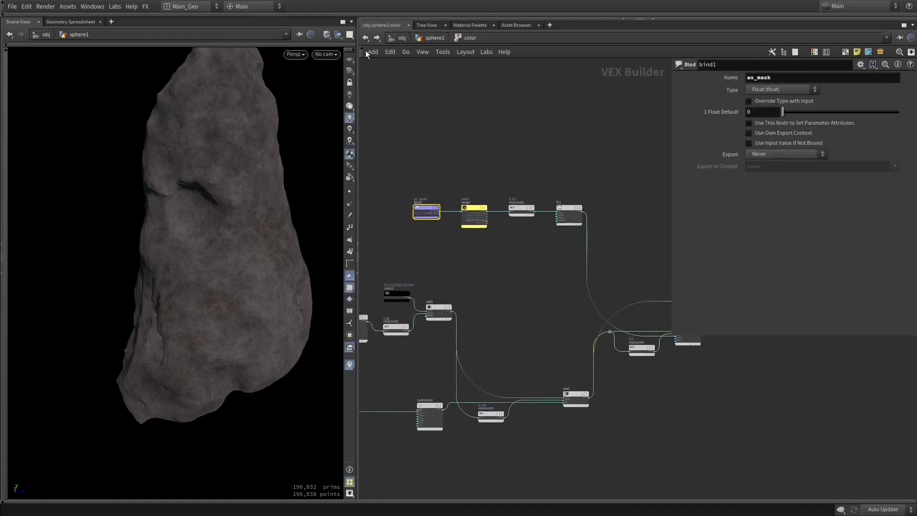
- Go up to the sphere1 network and examine the output attribute name of physical_ambient_occlusion1
key("u")
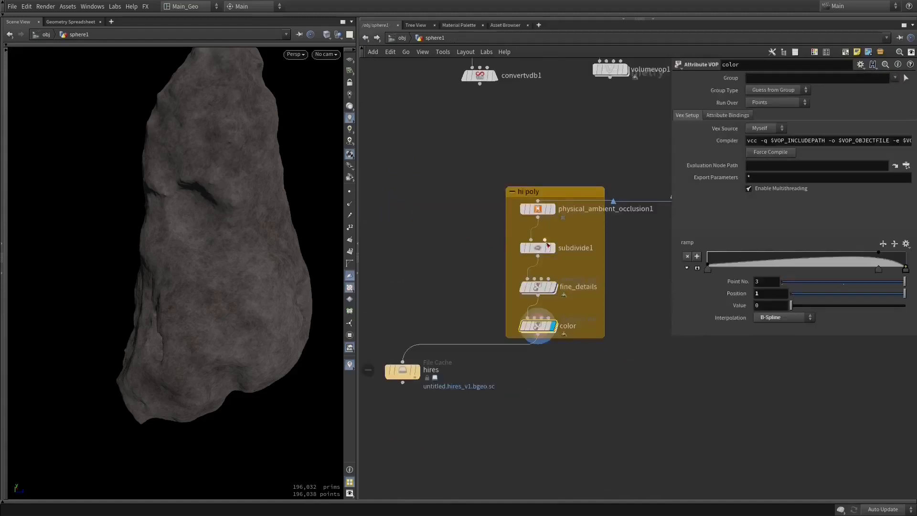
left_click(538, 209)
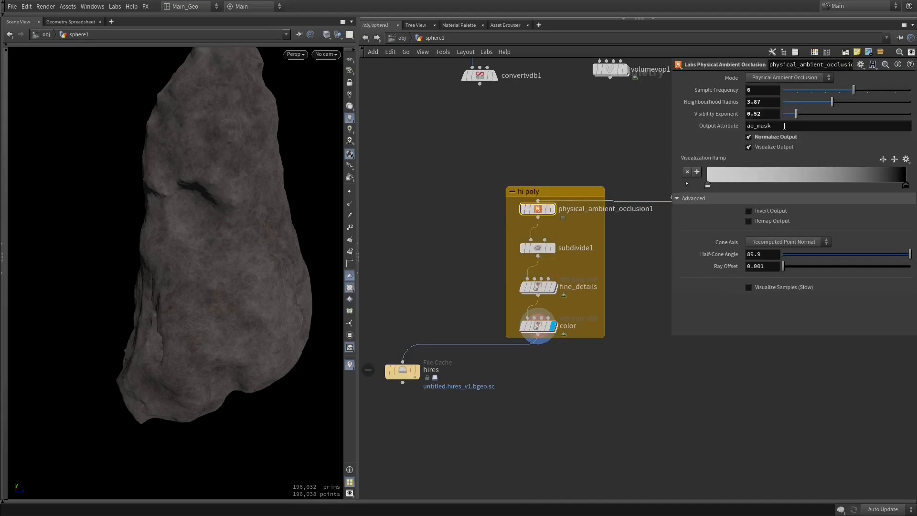
double_click(769, 126)
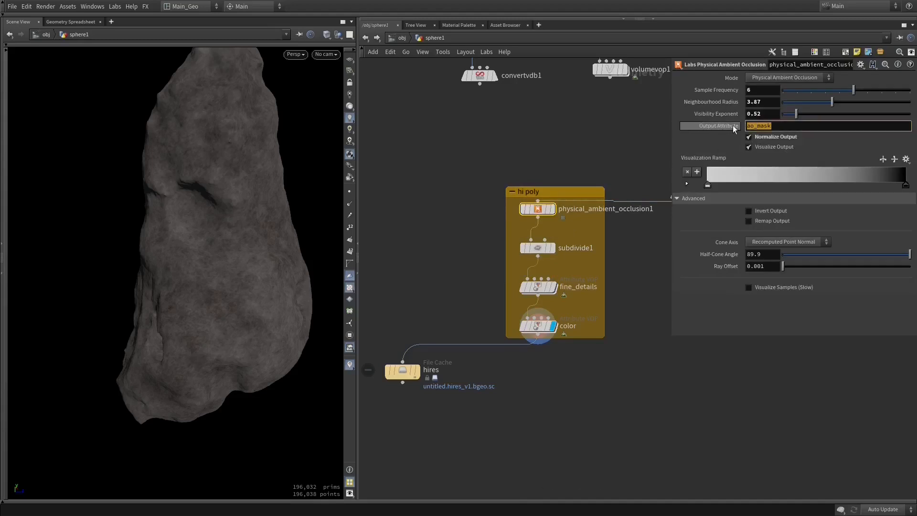
left_click(780, 126)
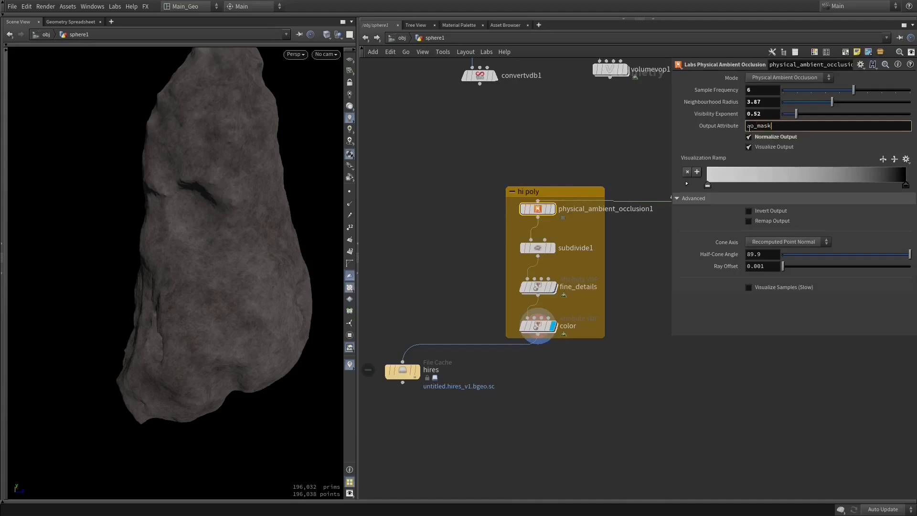
- Reopen the color network, inspect bind1 and look up the Bind operator among the available nodes
double_click(538, 327)
left_click(427, 211)
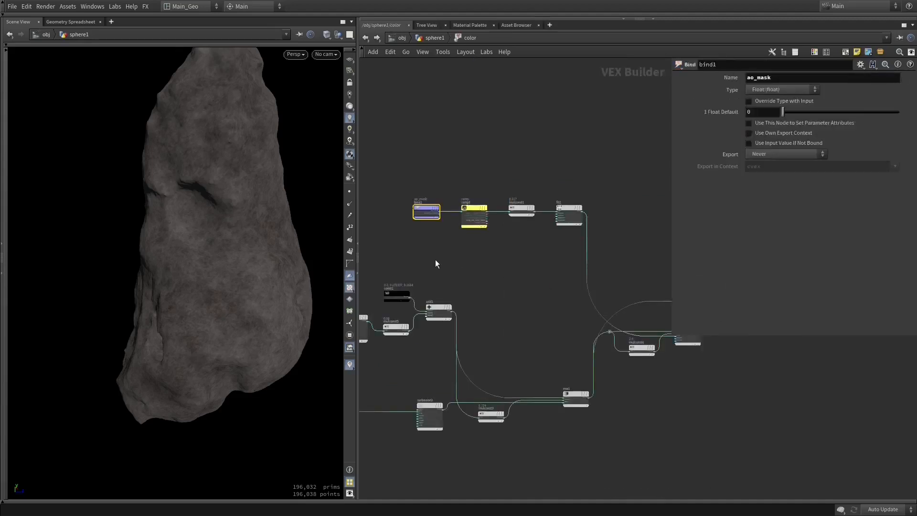
key("Tab")
type("bind")
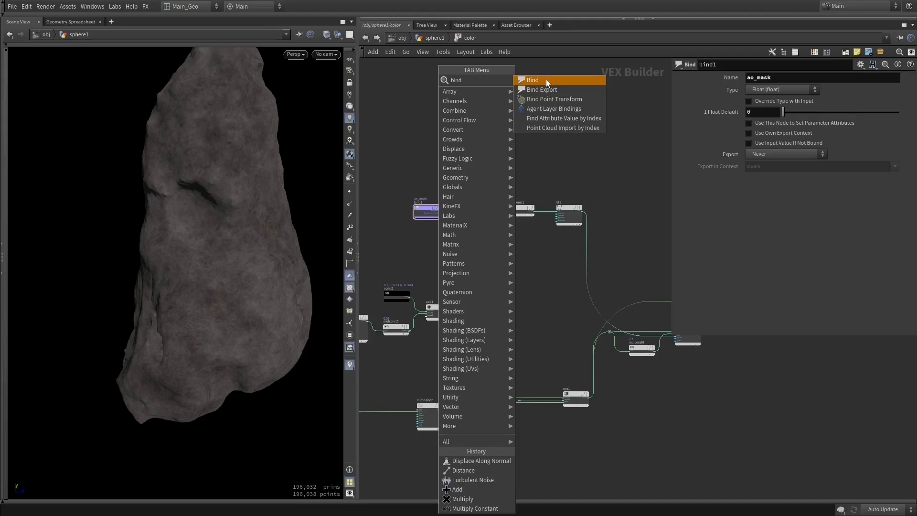
left_click(424, 97)
- Examine the built-in attributes offered by geometryvopglobal1 and go back to the bind1 mask chain
middle_click_drag(548, 199, 767, 119)
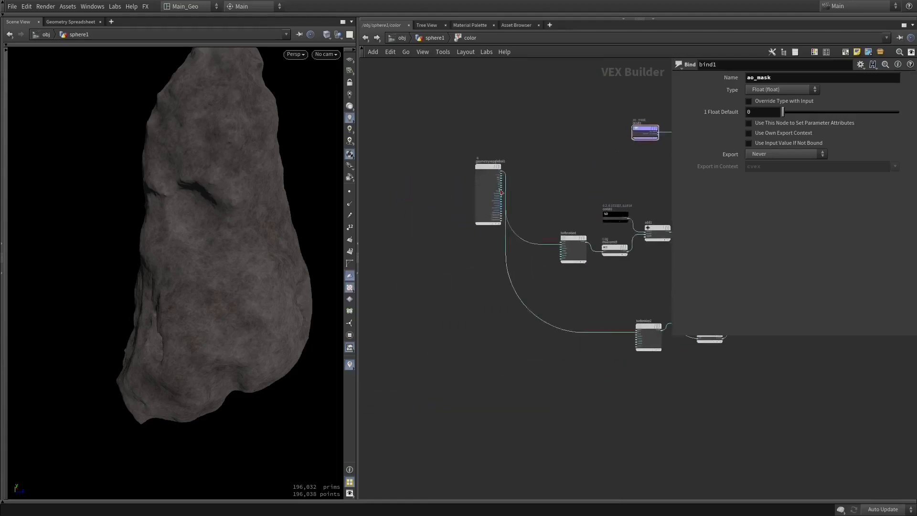
scroll(524, 176, "up", 5)
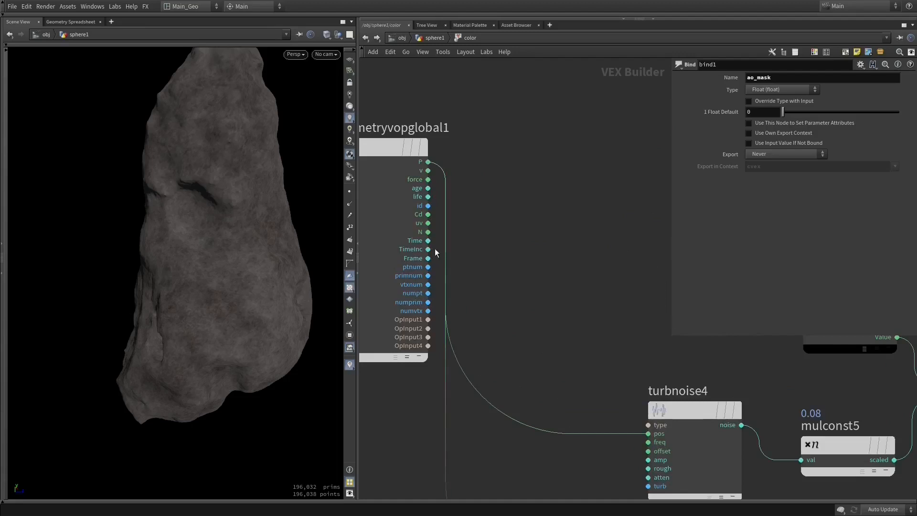
middle_click_drag(501, 223, 482, 232)
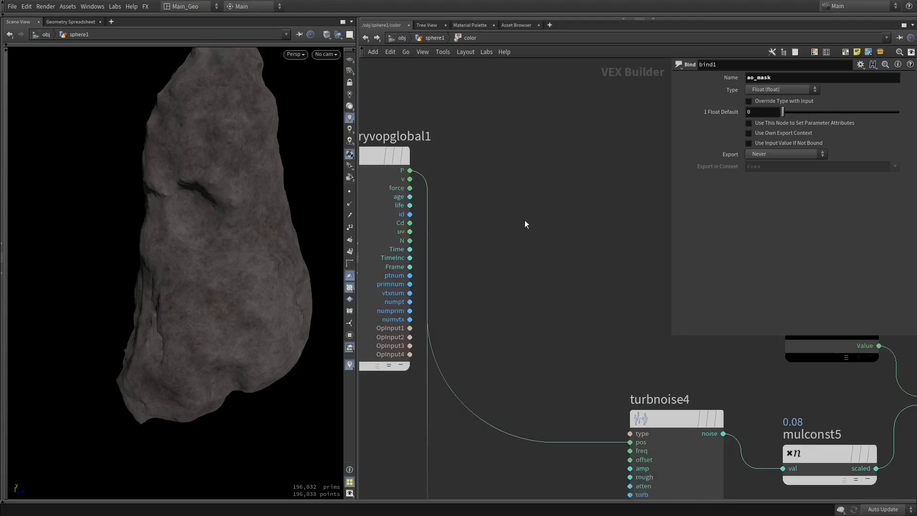
scroll(540, 260, "down", 5)
middle_click_drag(461, 243, 357, 243)
scroll(551, 260, "up", 4)
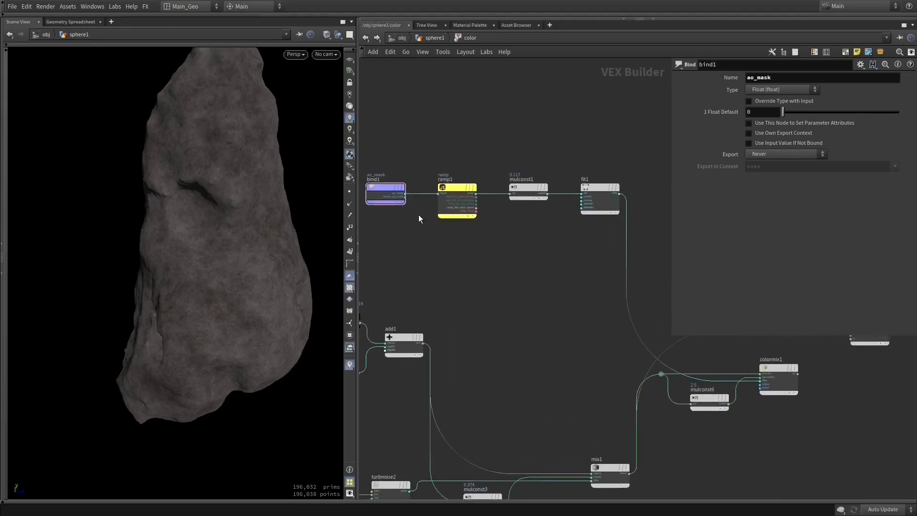
scroll(497, 269, "down", 5)
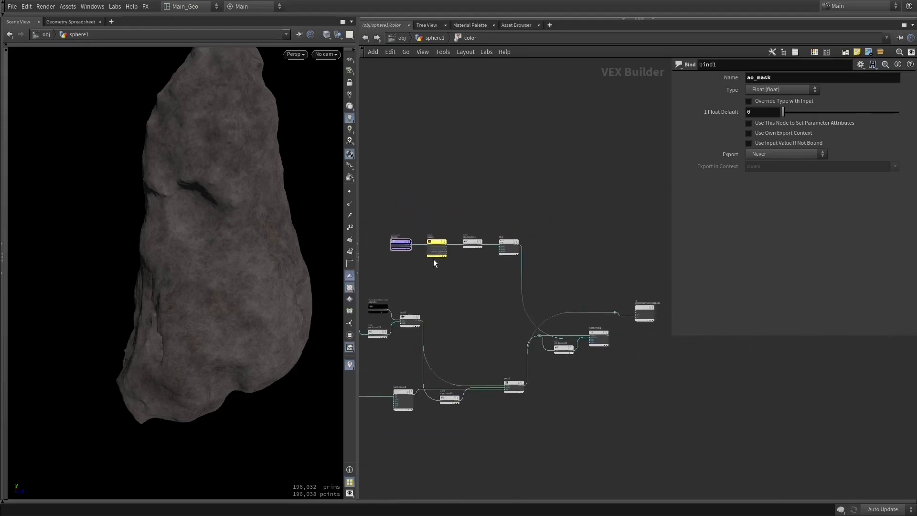
- Move mix1 slightly higher in the color network
scroll(549, 386, "up", 3)
left_click(504, 384)
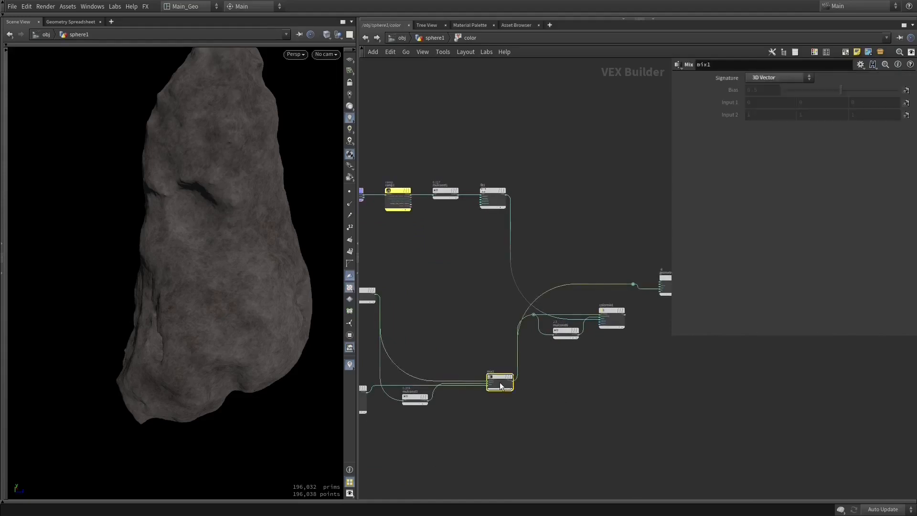
left_click_drag(504, 385, 495, 355)
mouse_move(498, 282)
middle_mouse_down()
mouse_move(494, 295)
mouse_move(507, 297)
middle_mouse_up()
- Wire bind1 directly to the color output to preview it on the asteroid
left_click_drag(373, 216, 619, 294)
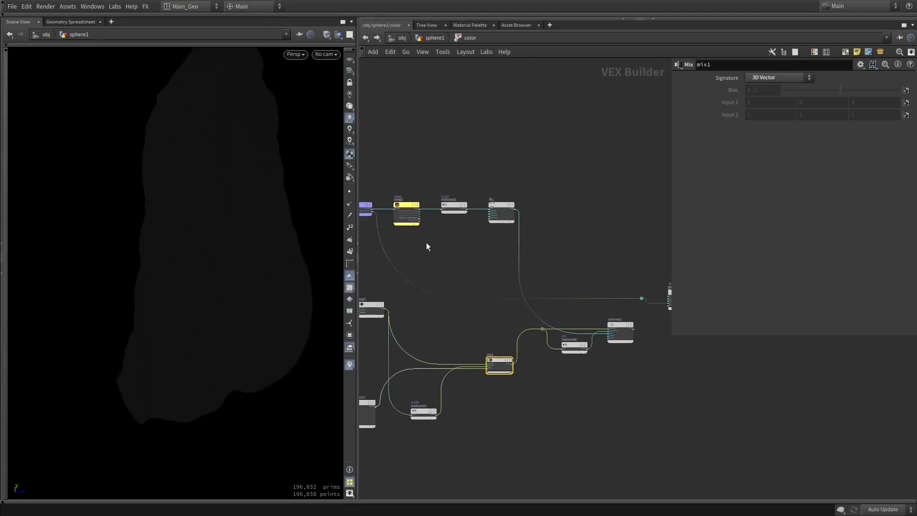
left_click_drag(217, 233, 243, 234, "alt")
middle_click_drag(598, 271, 642, 267)
- Wire ramp1's output to the color output and inspect the remapped ao_mask on the asteroid
left_click(391, 209)
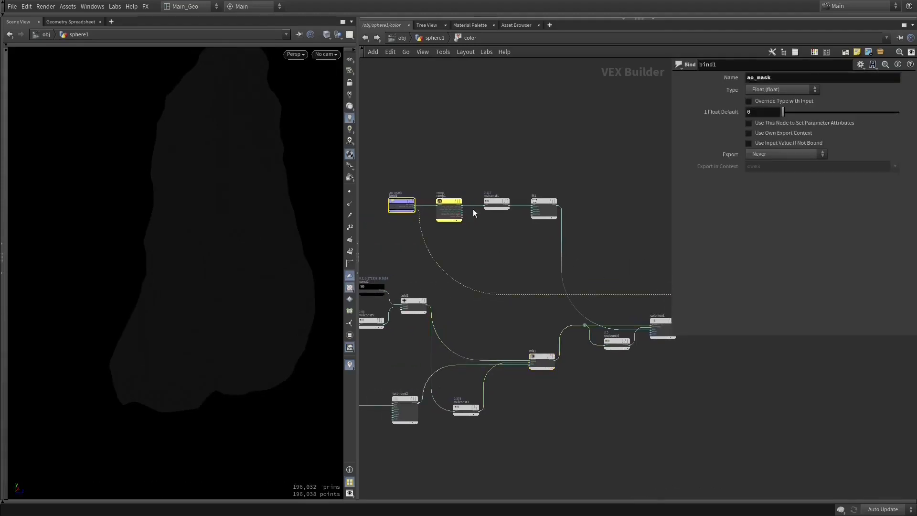
middle_click_drag(474, 210, 435, 220)
left_click_drag(423, 218, 644, 304)
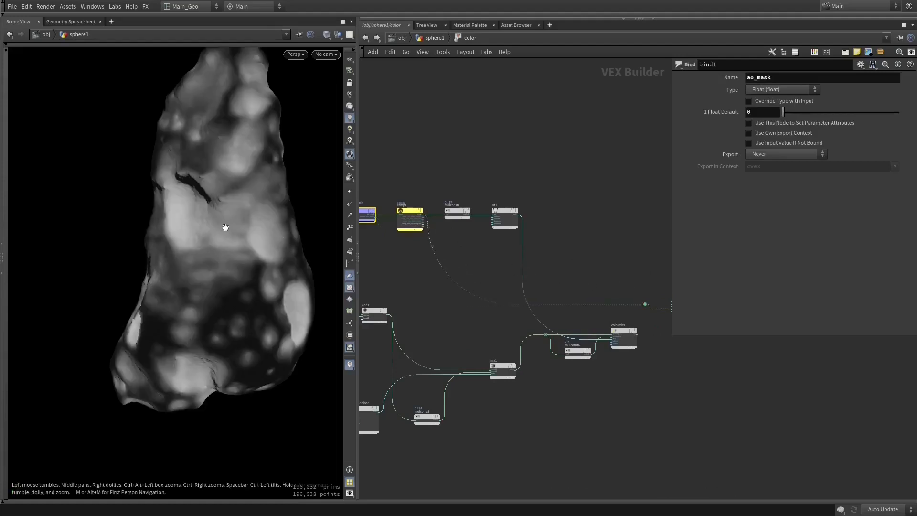
mouse_move(285, 208)
left_mouse_down()
mouse_move(213, 213)
mouse_move(191, 252)
left_mouse_up()
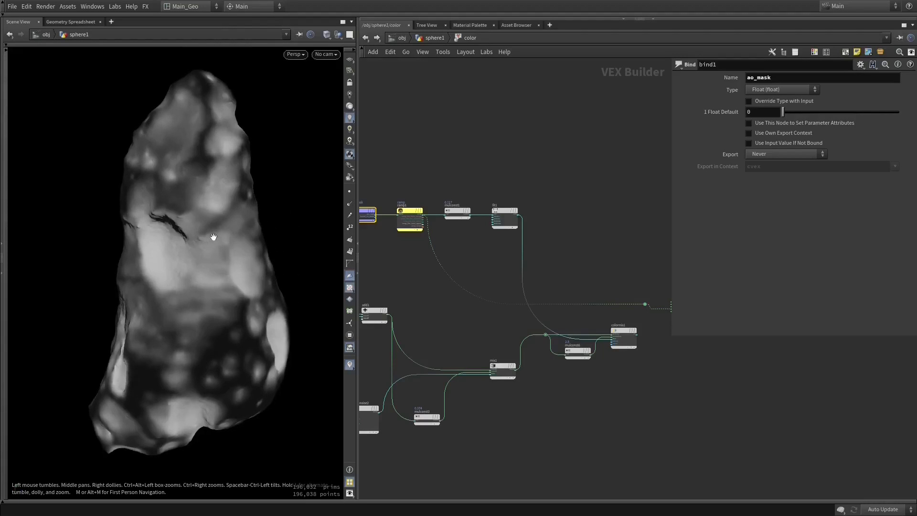
middle_click_drag(443, 252, 457, 255)
- Examine ramp1's Spline Ramp (float) settings and look up the Ramp Parameter operator among the available nodes
left_click(423, 216)
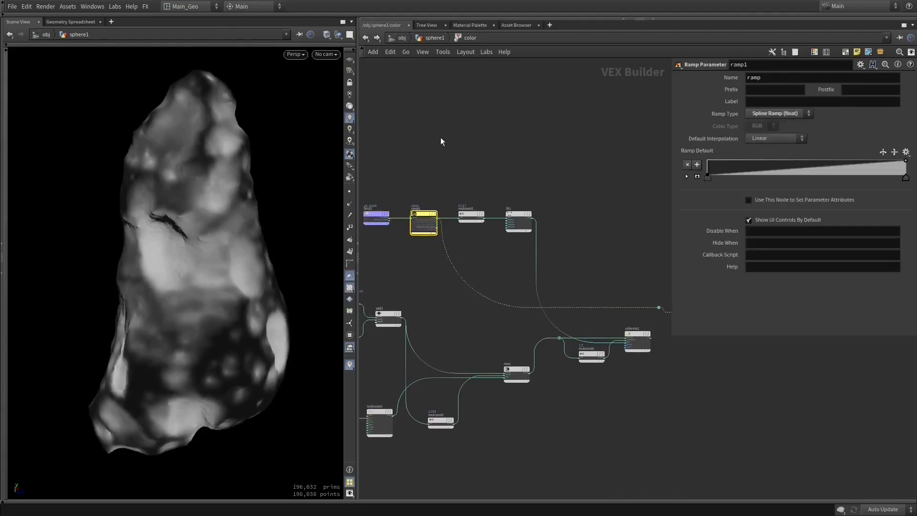
scroll(404, 166, "up", 4)
key("Tab")
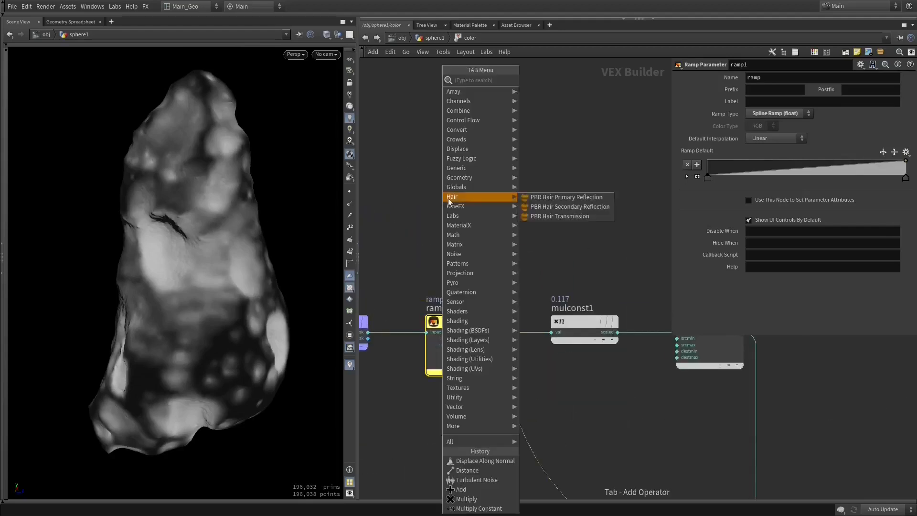
type("re")
key("BackSpace")
type("am")
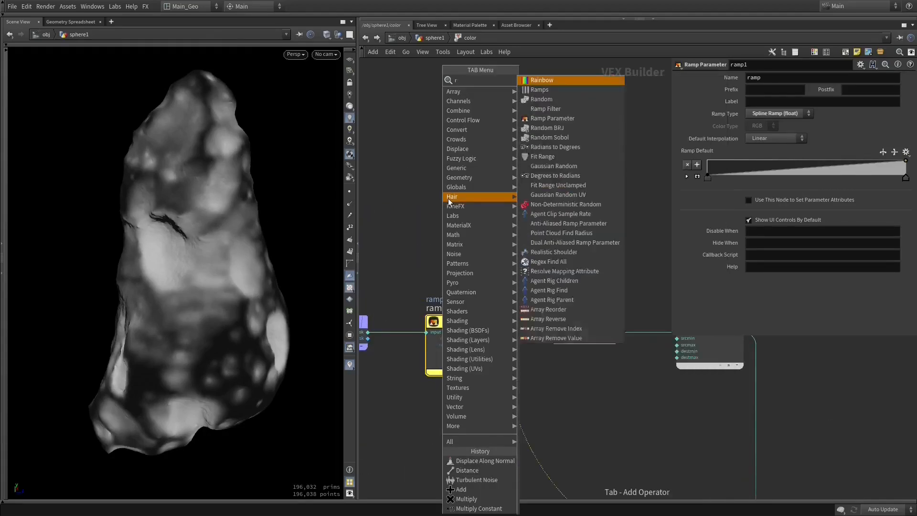
key("Down")
key("Down")
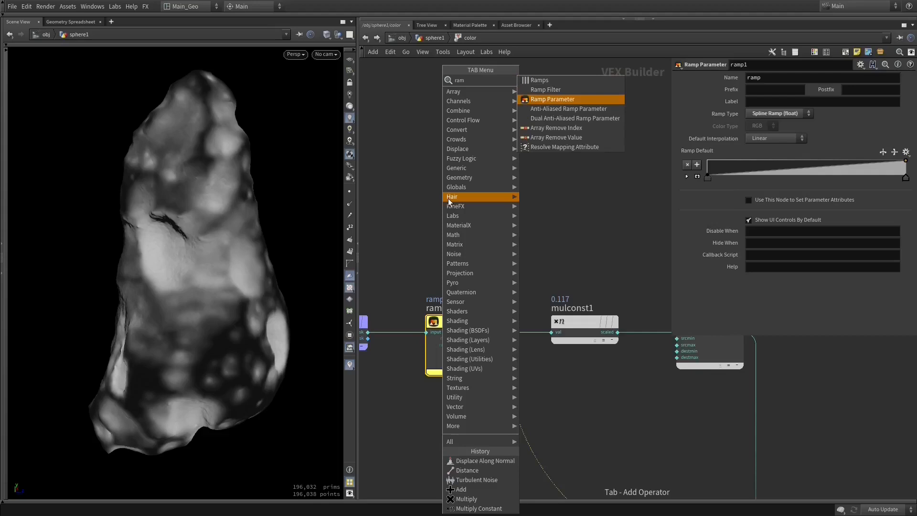
key("Escape")
- Go up to the sphere1 network and look through the color node's node actions and parameter interface options
key("u")
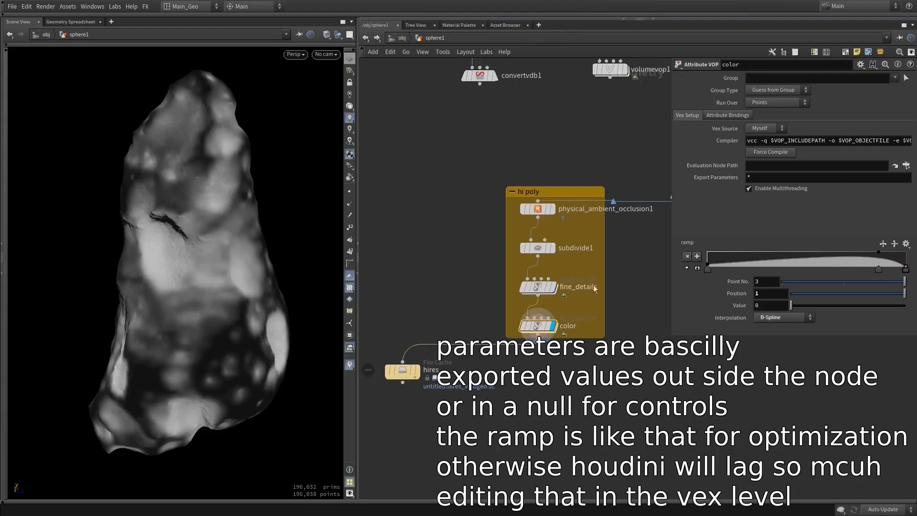
right_click(537, 327)
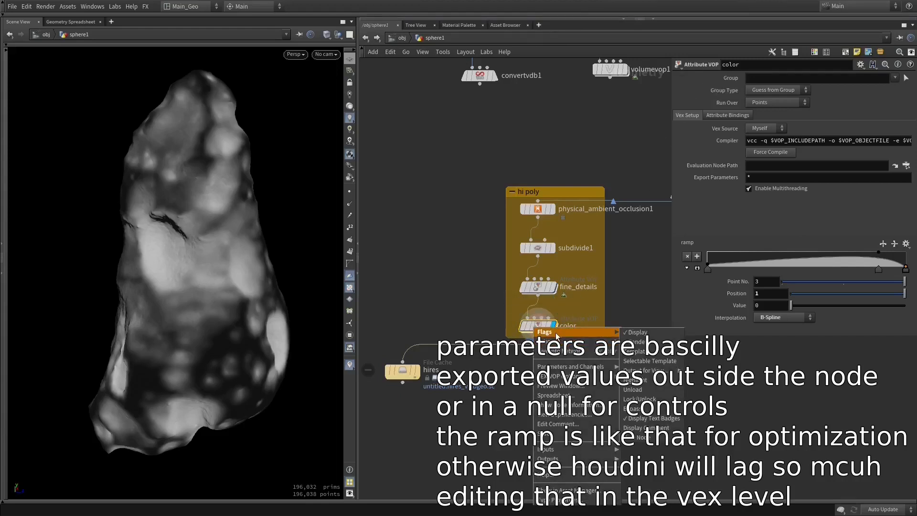
mouse_move(569, 337)
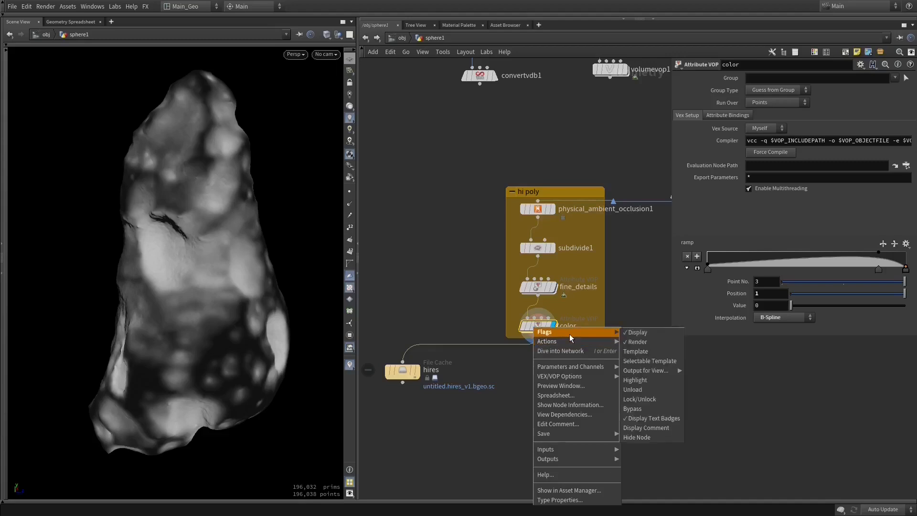
left_click(527, 327)
right_click(532, 325)
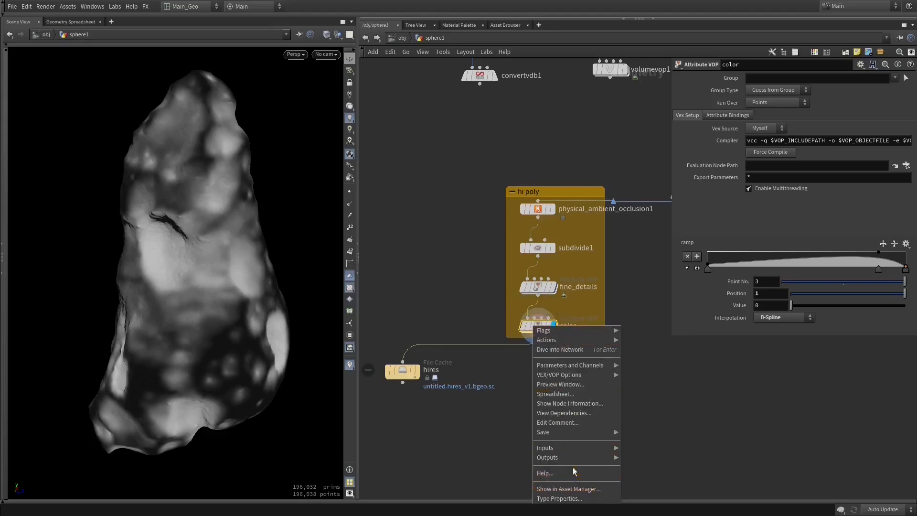
left_click(436, 337)
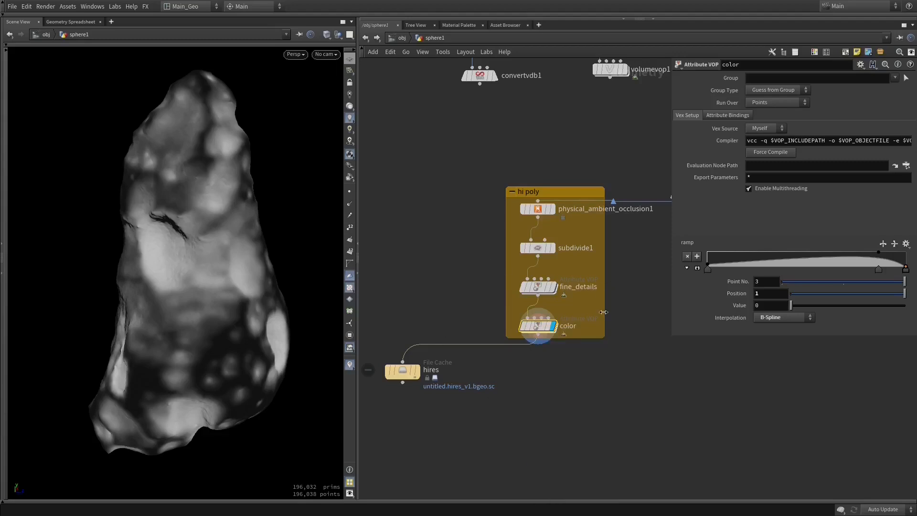
middle_click_drag(603, 312, 596, 312)
left_click(861, 64)
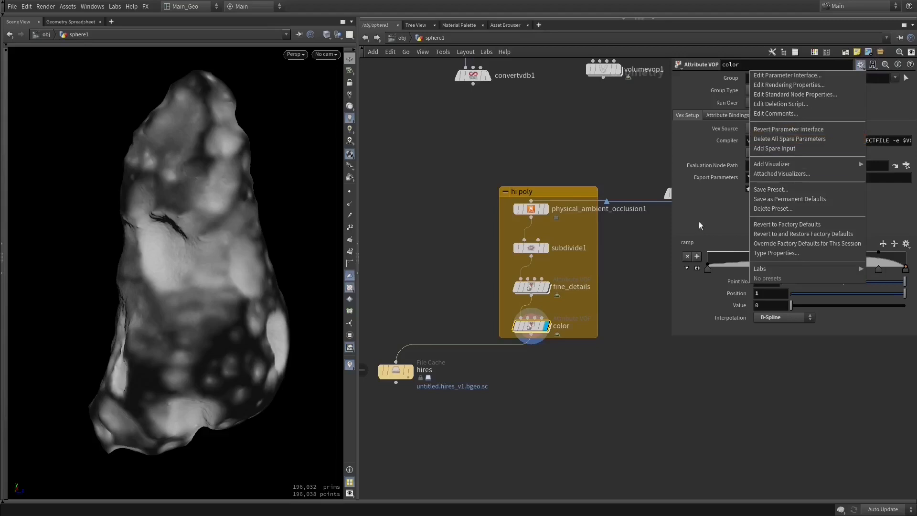
left_click(697, 200)
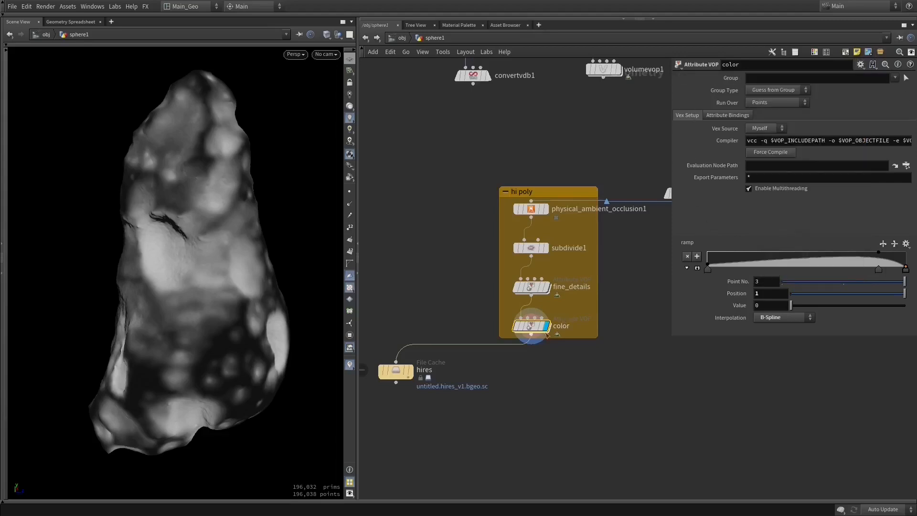
- Open the color node's internal VOP network again
double_click(531, 326)
middle_click_drag(564, 294, 478, 302)
scroll(509, 171, "down", 4)
scroll(517, 304, "down", 2)
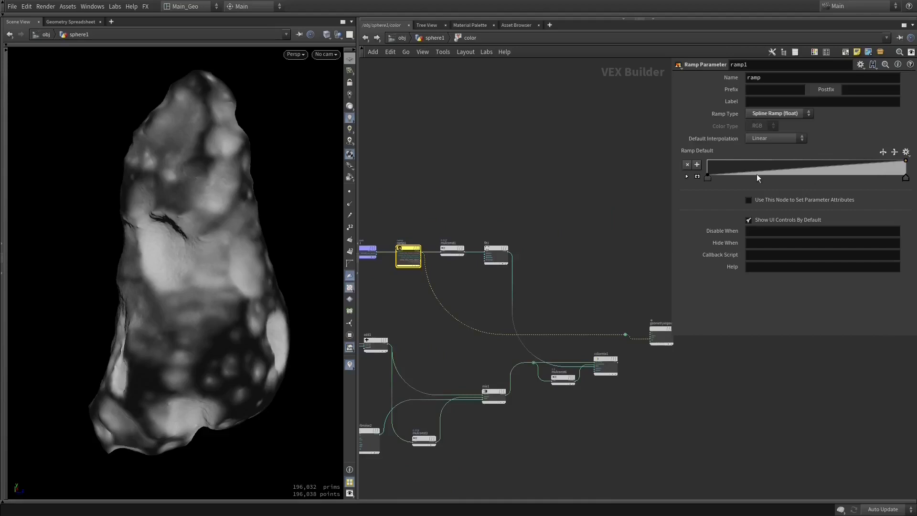
scroll(491, 295, "up", 1)
middle_click_drag(491, 292, 468, 299)
scroll(469, 299, "up", 1)
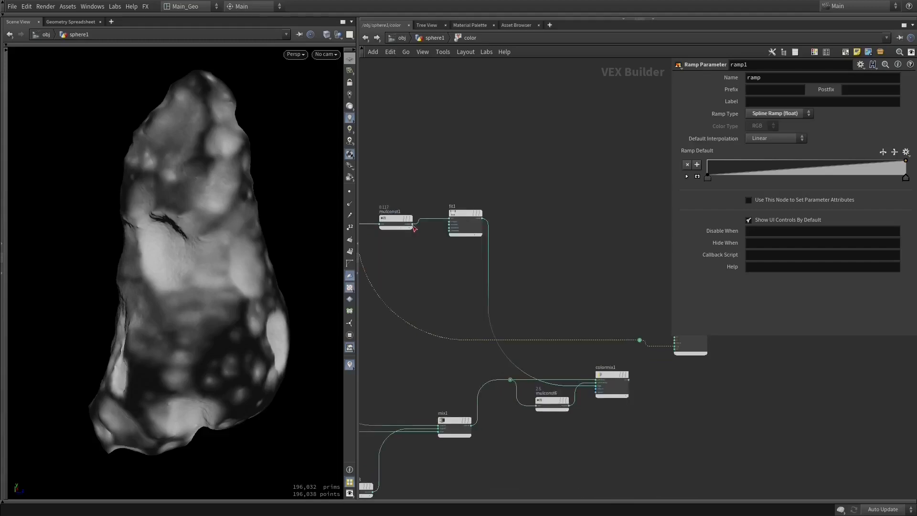
- Preview mulconst1's output on the asteroid by wiring it to the color output, and replace it with fit1's output
mouse_move(414, 224)
left_mouse_down()
mouse_move(549, 283)
mouse_move(614, 293)
mouse_move(628, 342)
left_mouse_up()
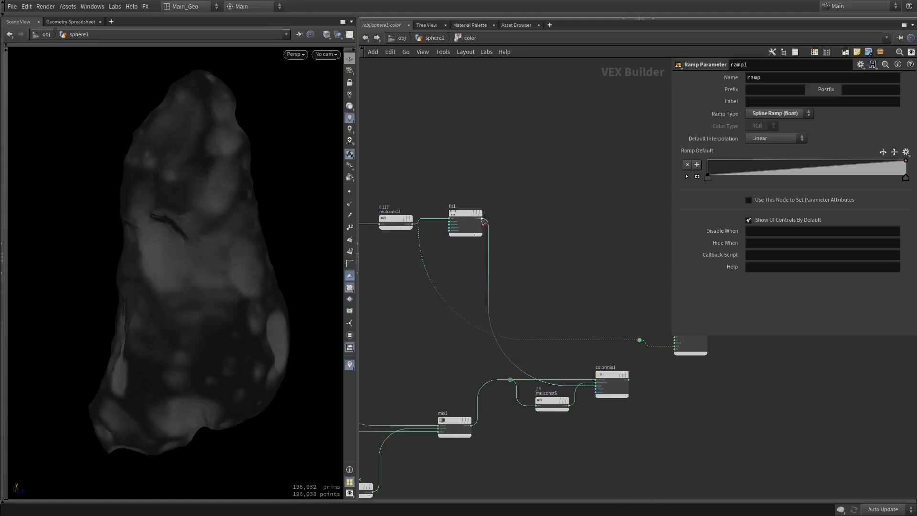
left_click_drag(483, 221, 638, 337)
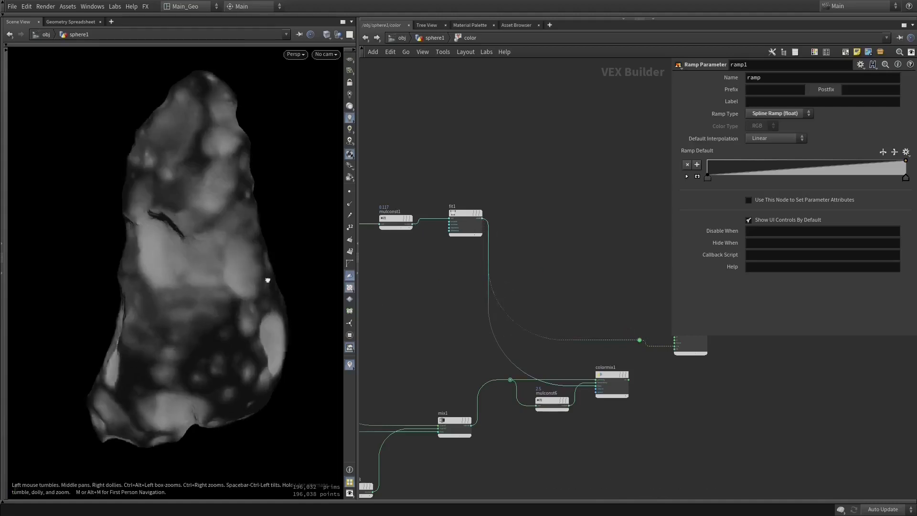
left_click_drag(323, 280, 227, 278)
- Inspect the source and destination range settings of fit1
left_click(463, 212)
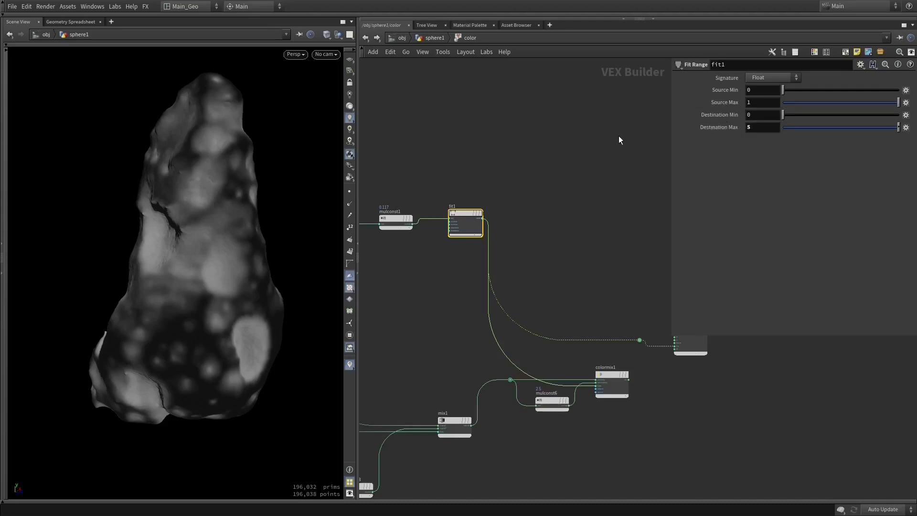
middle_click_drag(619, 137, 600, 138)
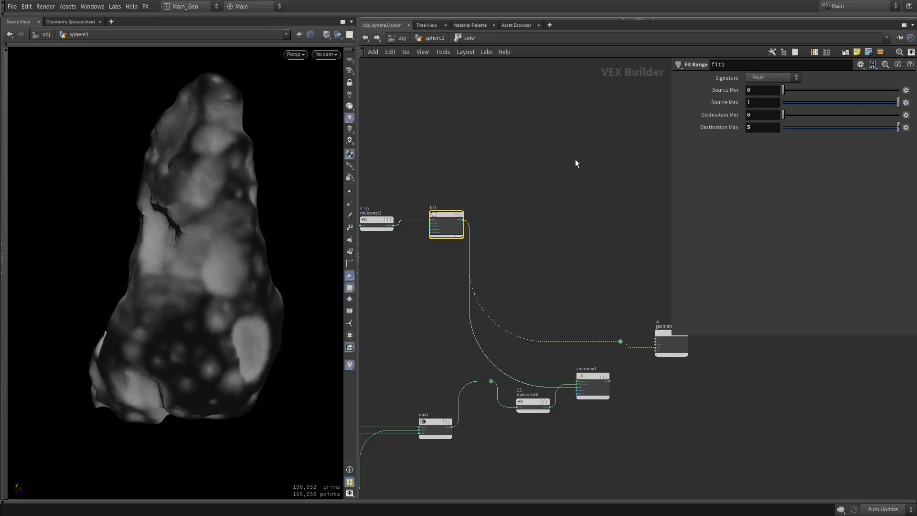
middle_click_drag(490, 239, 491, 220)
middle_click_drag(606, 309, 592, 303)
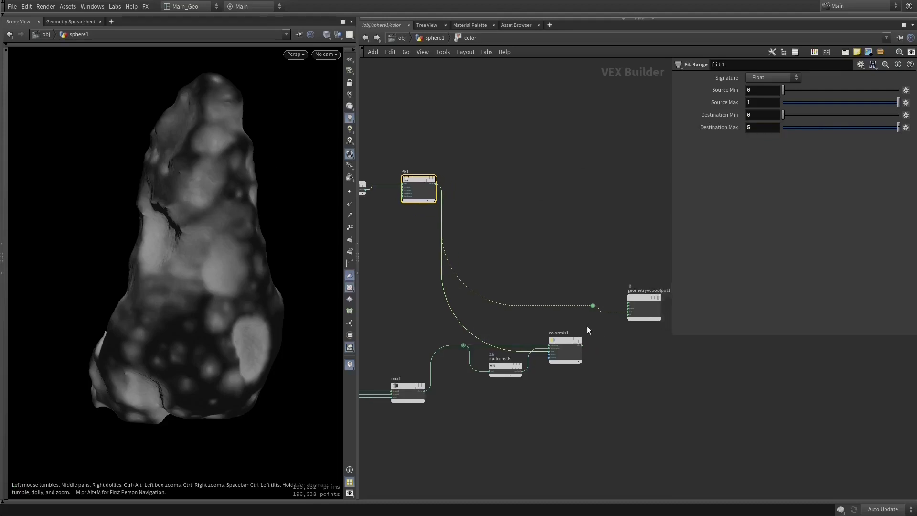
- Wire colormix1's output back to the color output and check the final colors on the asteroid
left_click(564, 336)
mouse_move(564, 337)
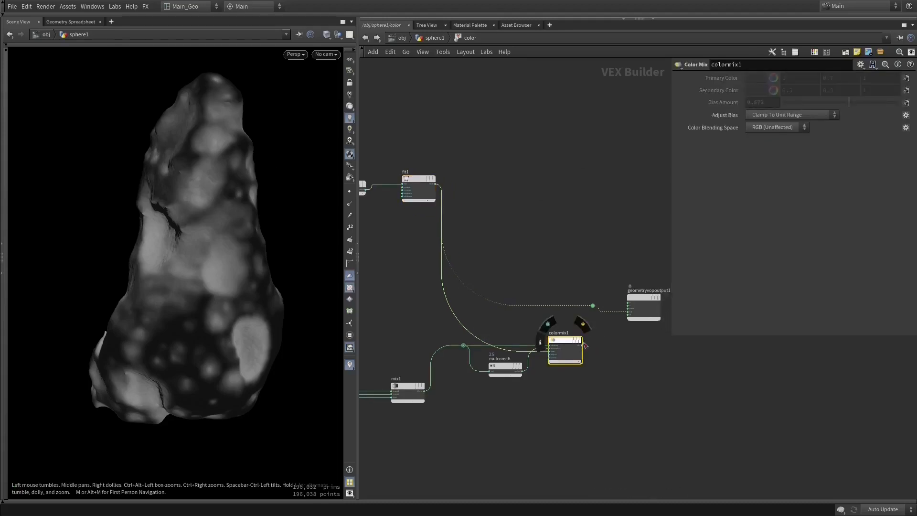
left_click_drag(583, 345, 627, 312)
left_click_drag(240, 264, 262, 264)
- Return to the sphere1 network, display the hires file cache and inspect its surface detail up close
left_click(366, 38)
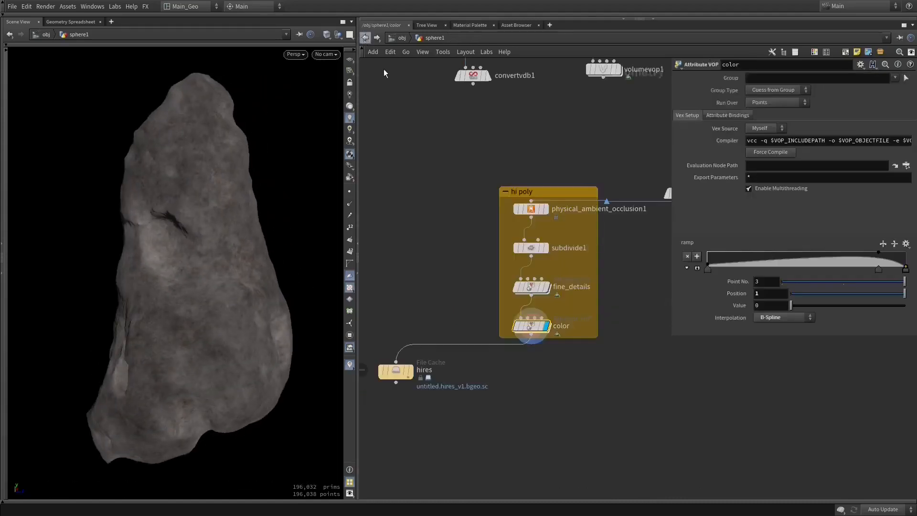
left_click(412, 371)
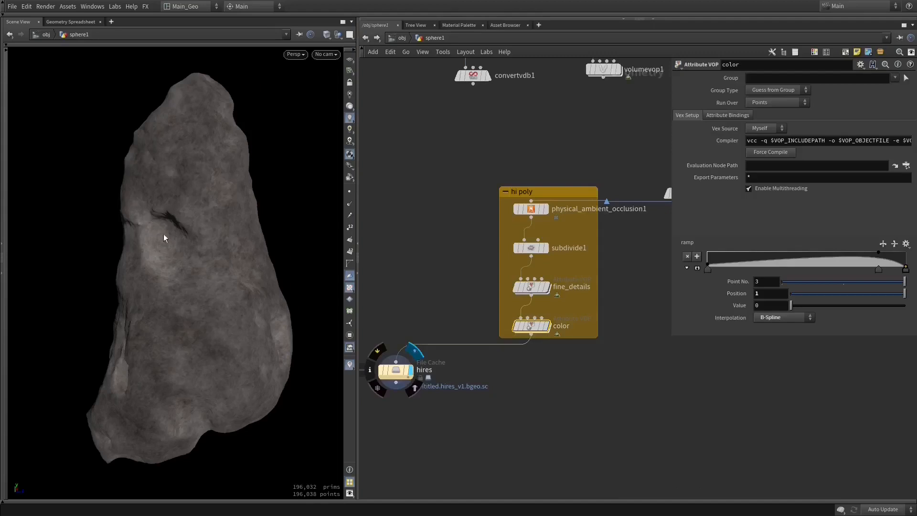
key("space+f")
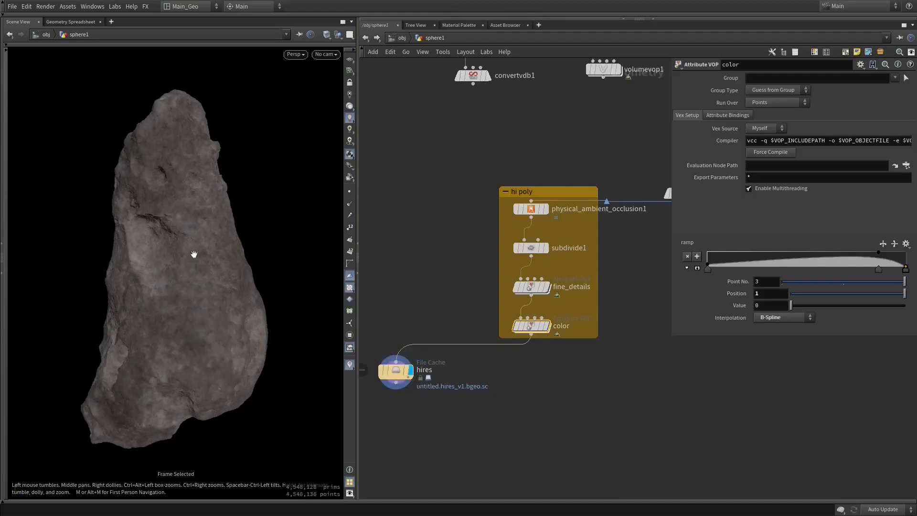
right_click_drag(174, 263, 235, 274)
right_click_drag(262, 213, 409, 241)
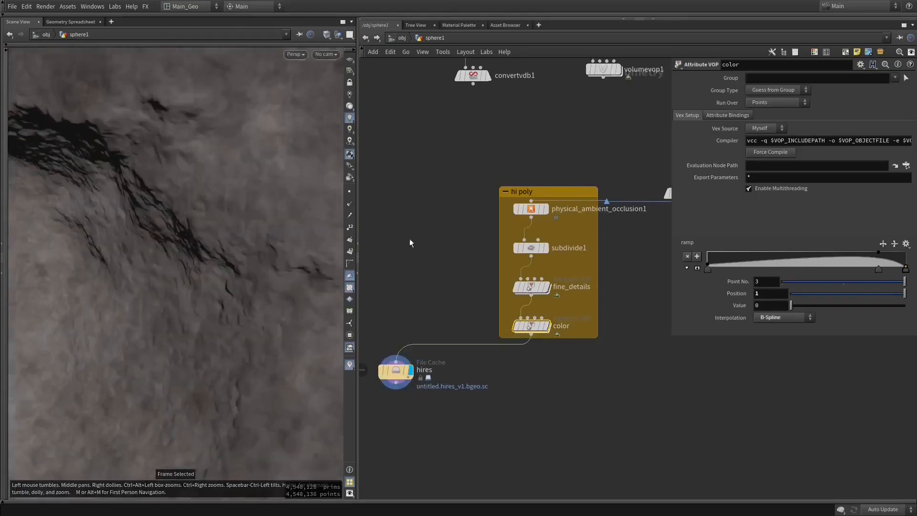
left_click_drag(140, 196, 151, 172)
- Select fine_details and review the VDB nodes that feed the hi poly group
left_click(532, 287)
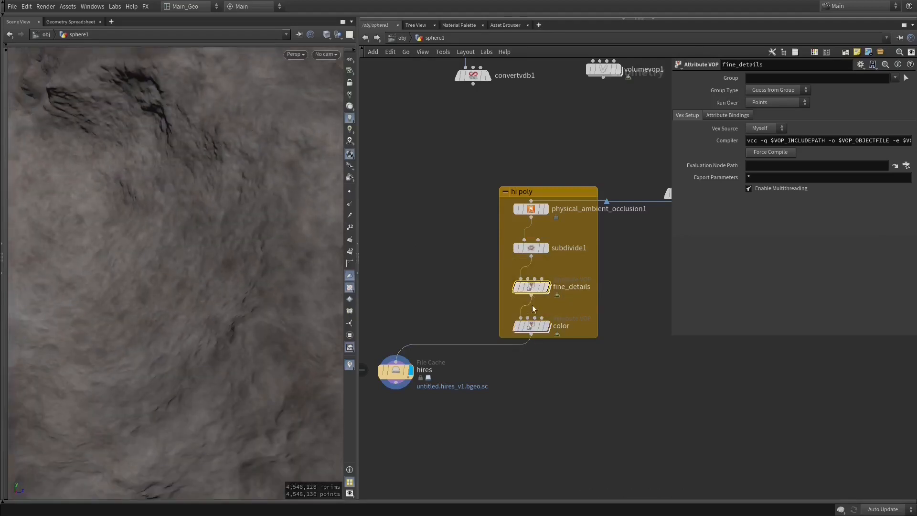
mouse_move(530, 290)
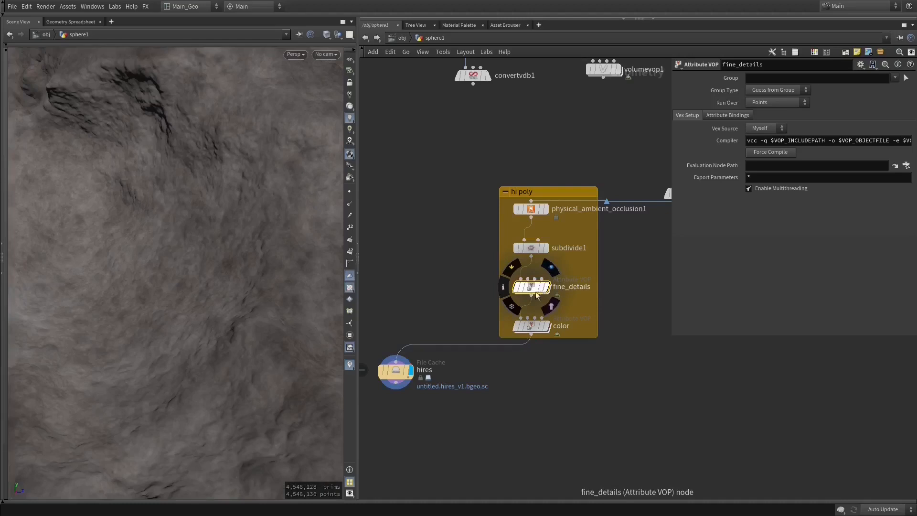
key("space+g")
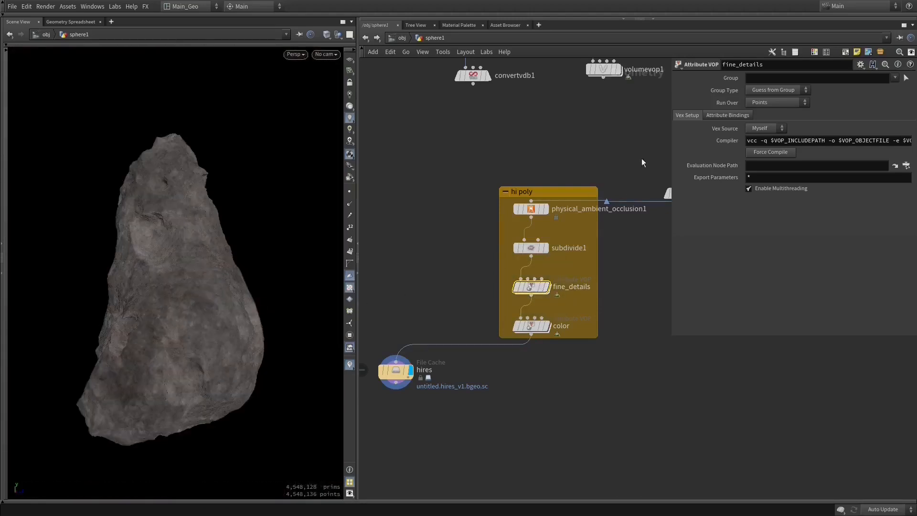
middle_click_drag(643, 162, 490, 361)
mouse_move(539, 311)
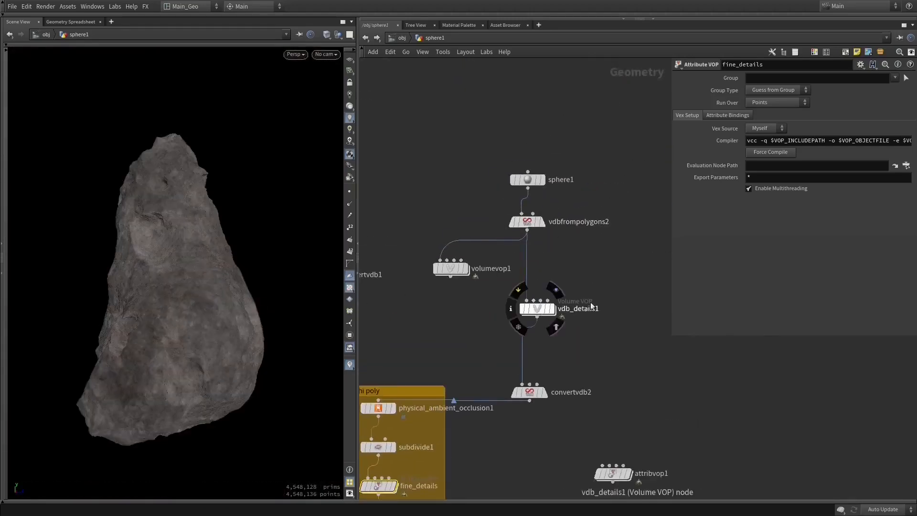
middle_click_drag(474, 316, 577, 202)
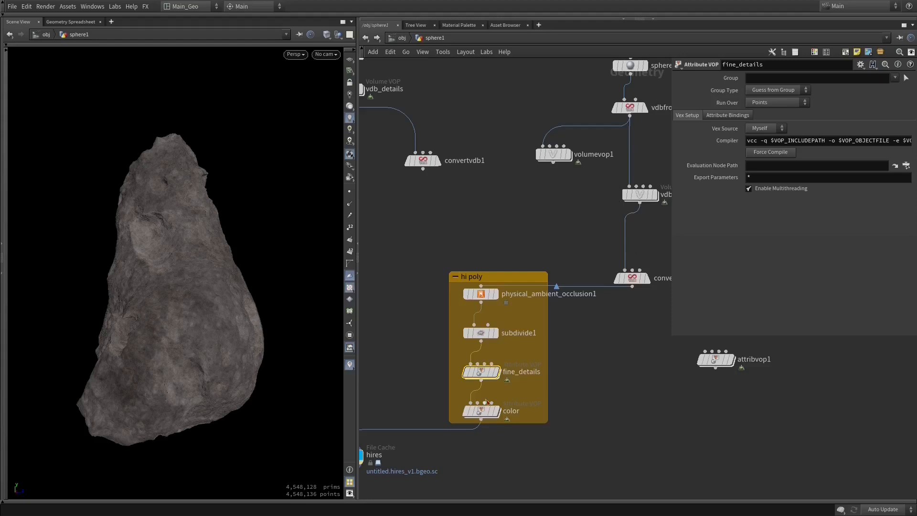
- Select the color node and examine the displayed high-resolution asteroid up close and from several angles
left_click_drag(196, 307, 171, 229)
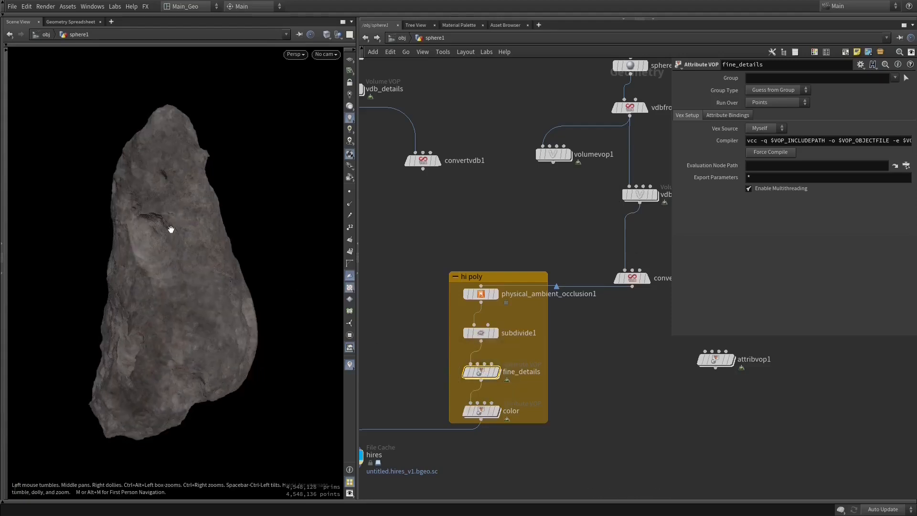
scroll(161, 205, "up", 8)
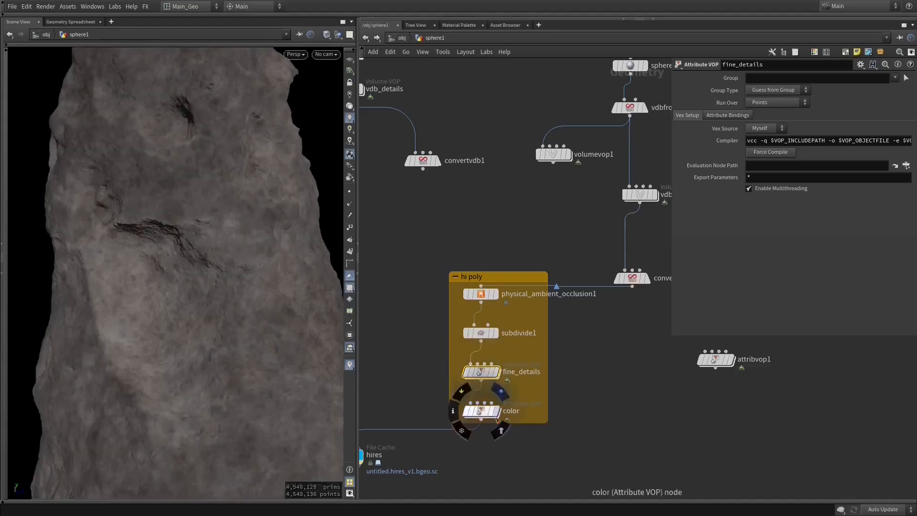
left_click(481, 411)
left_click_drag(250, 286, 125, 292)
scroll(261, 325, "down", 6)
mouse_move(261, 326)
middle_mouse_down()
mouse_move(163, 200)
mouse_move(161, 224)
mouse_move(172, 234)
middle_mouse_up()
- Disable the viewport lighting, widen the scene view and expand it to fill the window
left_click(349, 94)
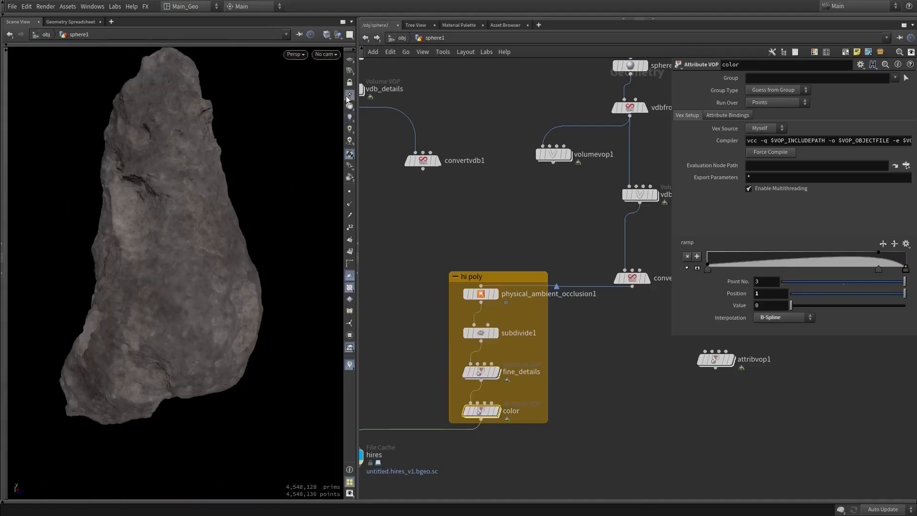
left_click_drag(357, 156, 386, 156)
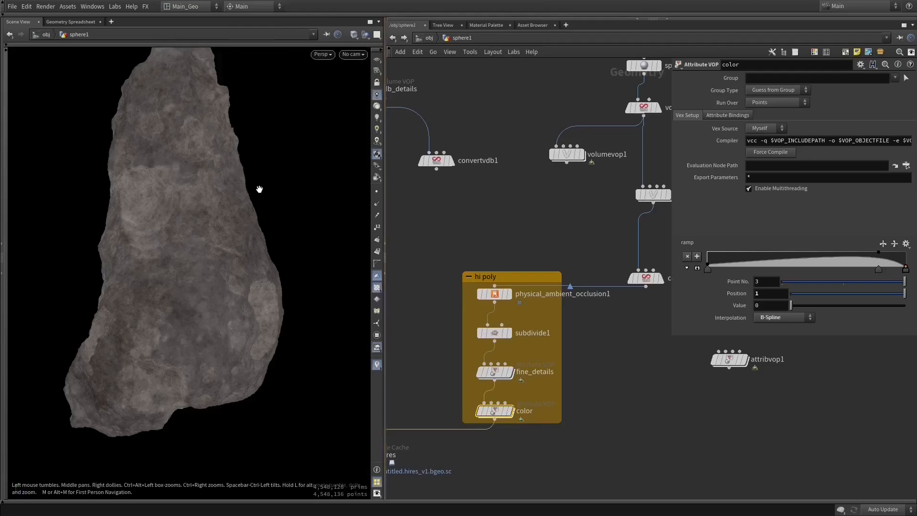
key("ctrl+b")
- Examine the unlit asteroid's color in the expanded scene view and restore the normal pane layout
right_click_drag(406, 216, 571, 184)
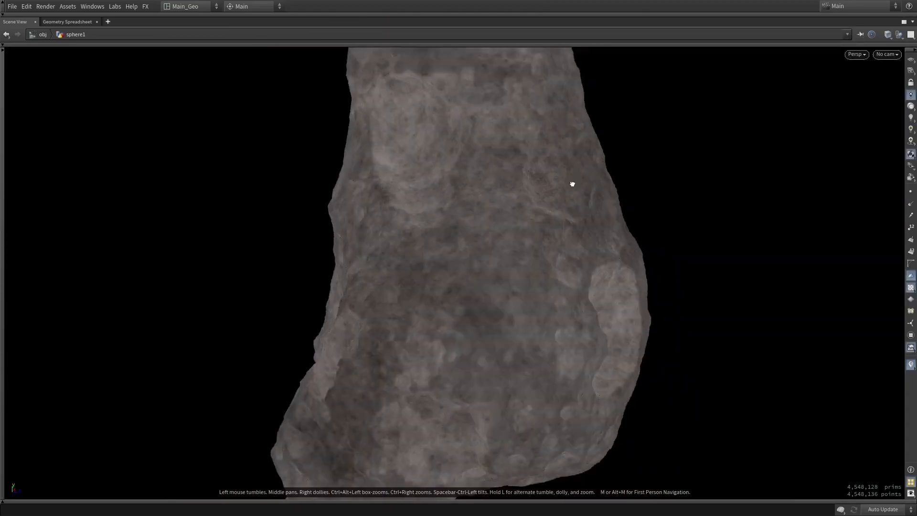
left_click_drag(571, 185, 546, 223)
middle_click_drag(547, 223, 491, 304)
right_click_drag(491, 305, 342, 270)
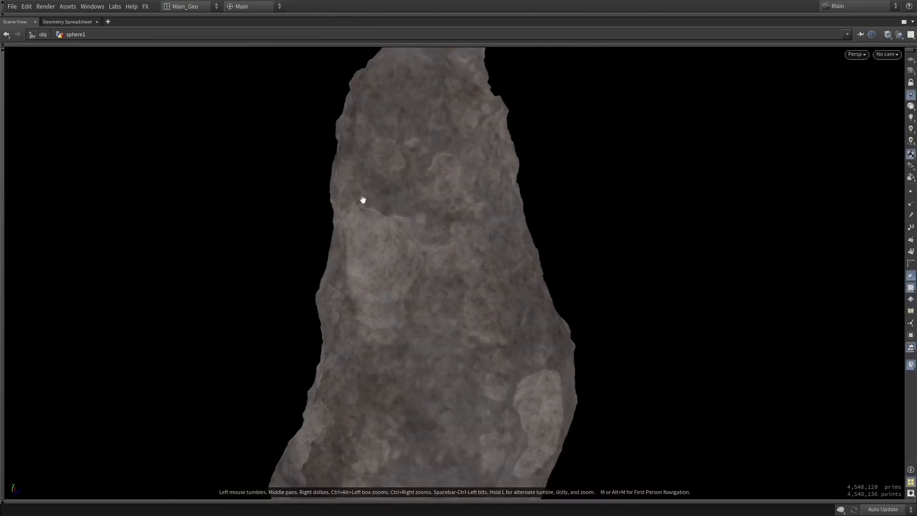
left_click_drag(449, 334, 358, 306)
key("f")
left_click_drag(474, 313, 503, 311)
left_click_drag(433, 348, 424, 304)
left_click_drag(503, 294, 511, 294)
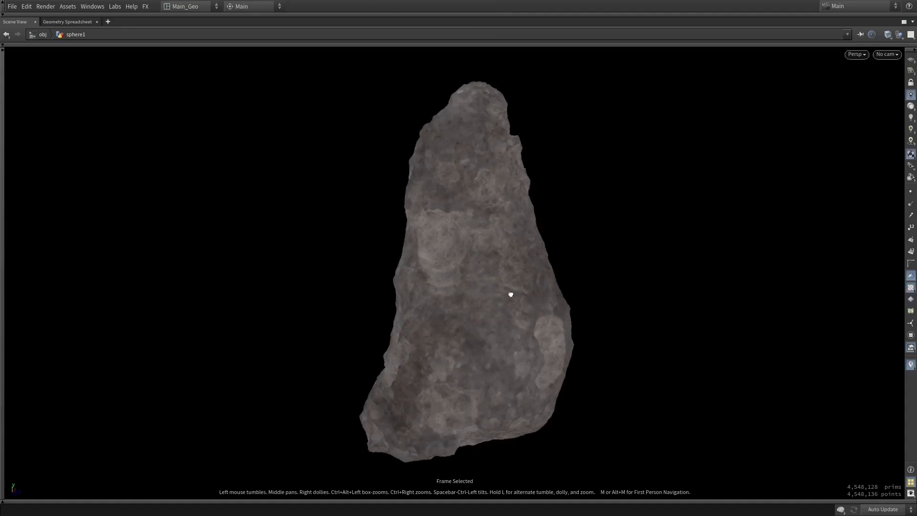
key("ctrl+b")
scroll(198, 283, "up", 6)
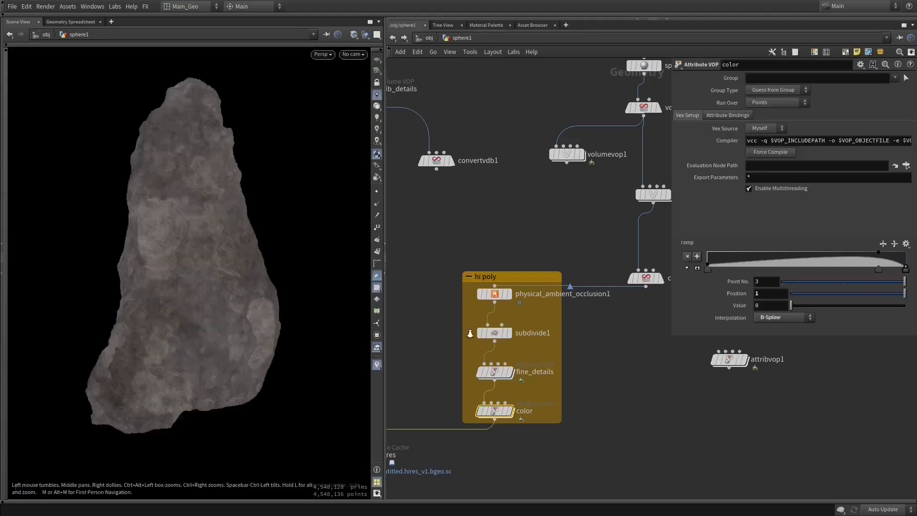
scroll(221, 279, "down", 8)
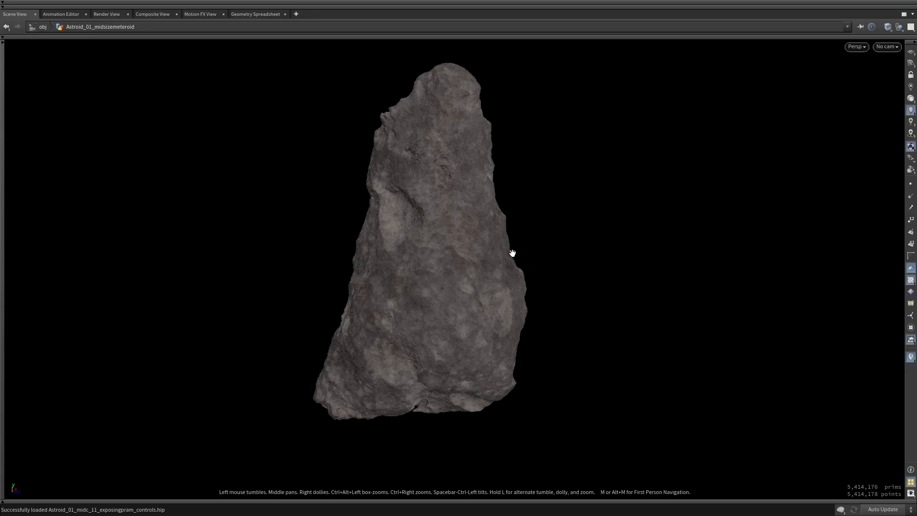
- Compare the asteroid in Astroid_01_midc_11_exposingpram_controls.hip with the sphere1 asteroid in the expanded viewport and restore the pane layout
left_click_drag(512, 253, 530, 256)
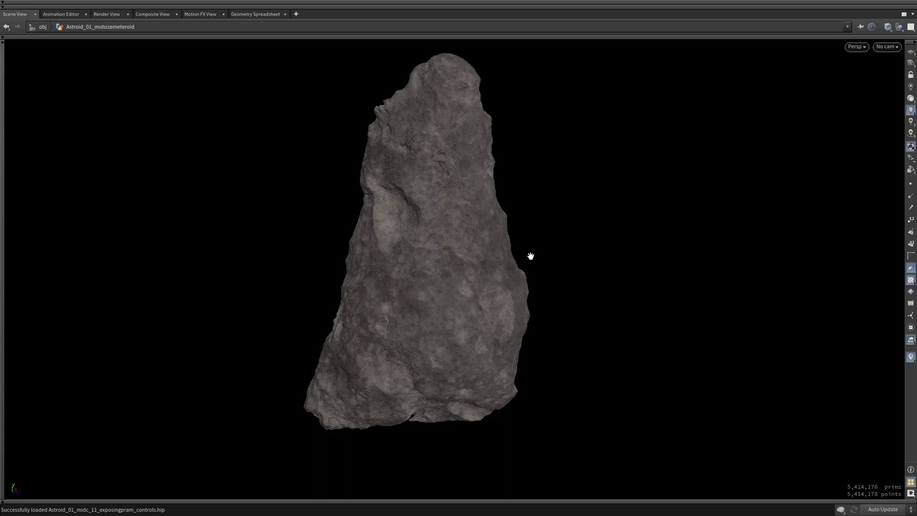
left_click_drag(585, 270, 604, 270)
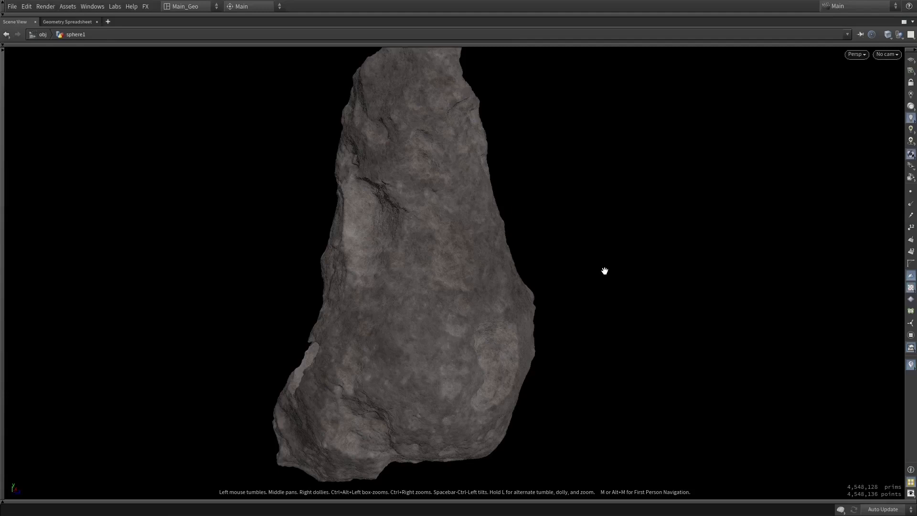
key("ctrl+b")
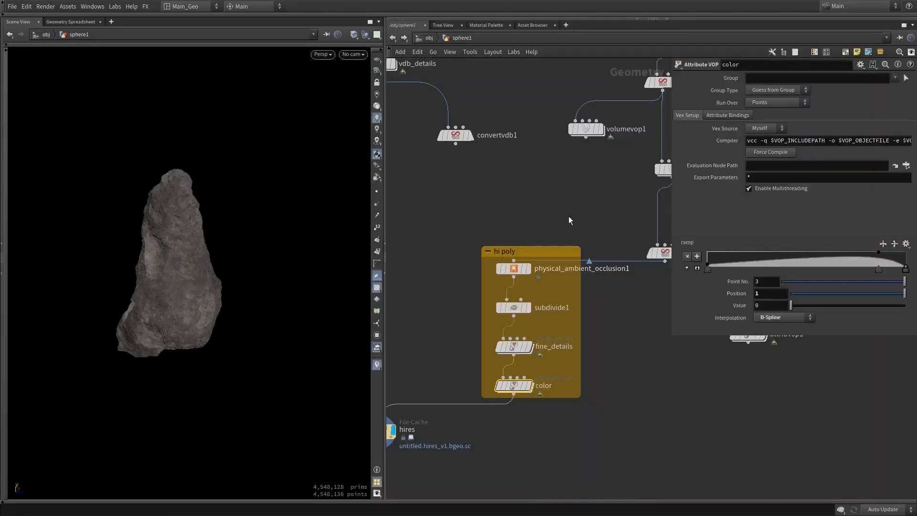
- Review the sphere1 network around vdb_details and inspect the finished lit asteroid both close up and as a whole
middle_click_drag(560, 206, 567, 229)
right_click_drag(567, 229, 612, 234)
middle_click_drag(612, 233, 618, 341)
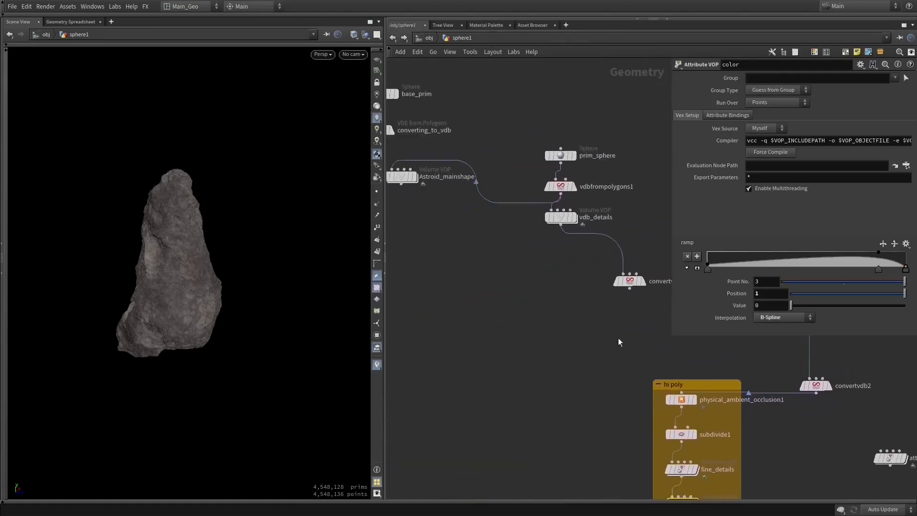
left_click_drag(252, 260, 116, 301)
right_click_drag(116, 301, 320, 297)
middle_click_drag(321, 296, 227, 348)
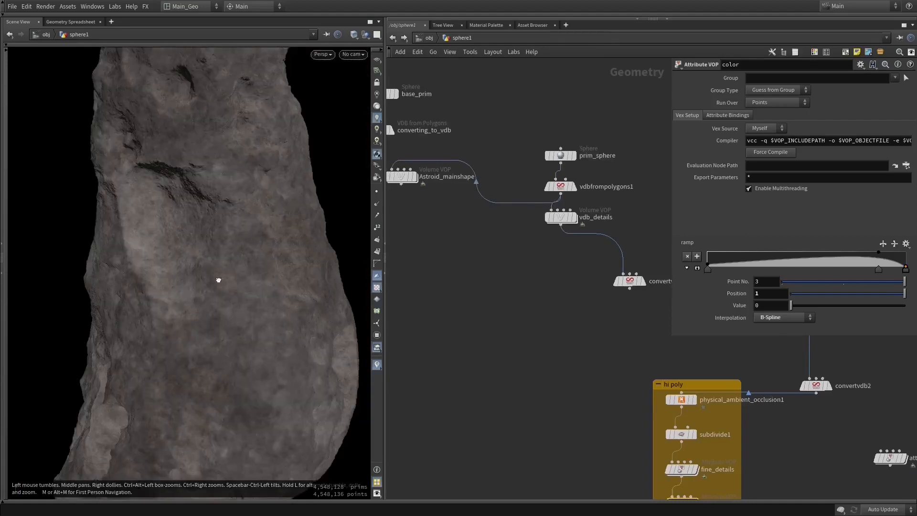
right_click_drag(219, 280, 185, 283)
left_click_drag(184, 282, 219, 309)
right_click_drag(219, 308, 221, 296)
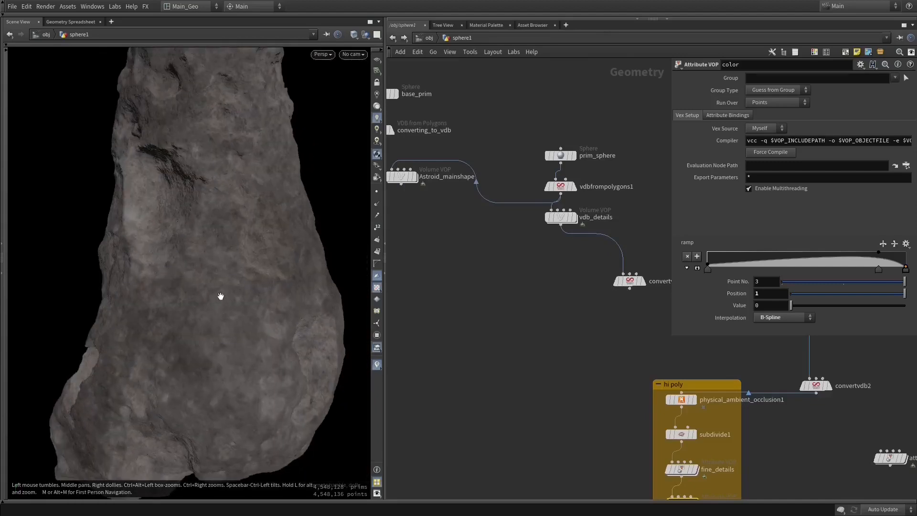
key("f")
left_click_drag(225, 270, 241, 273)
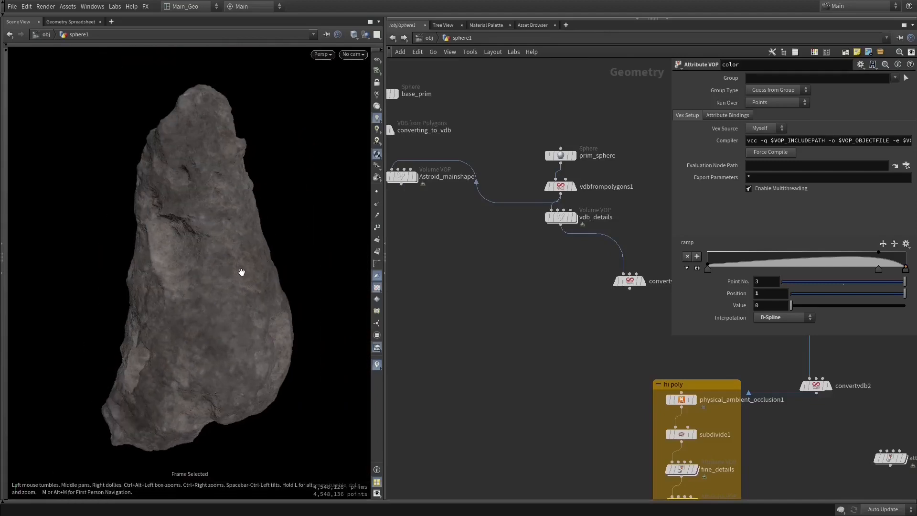